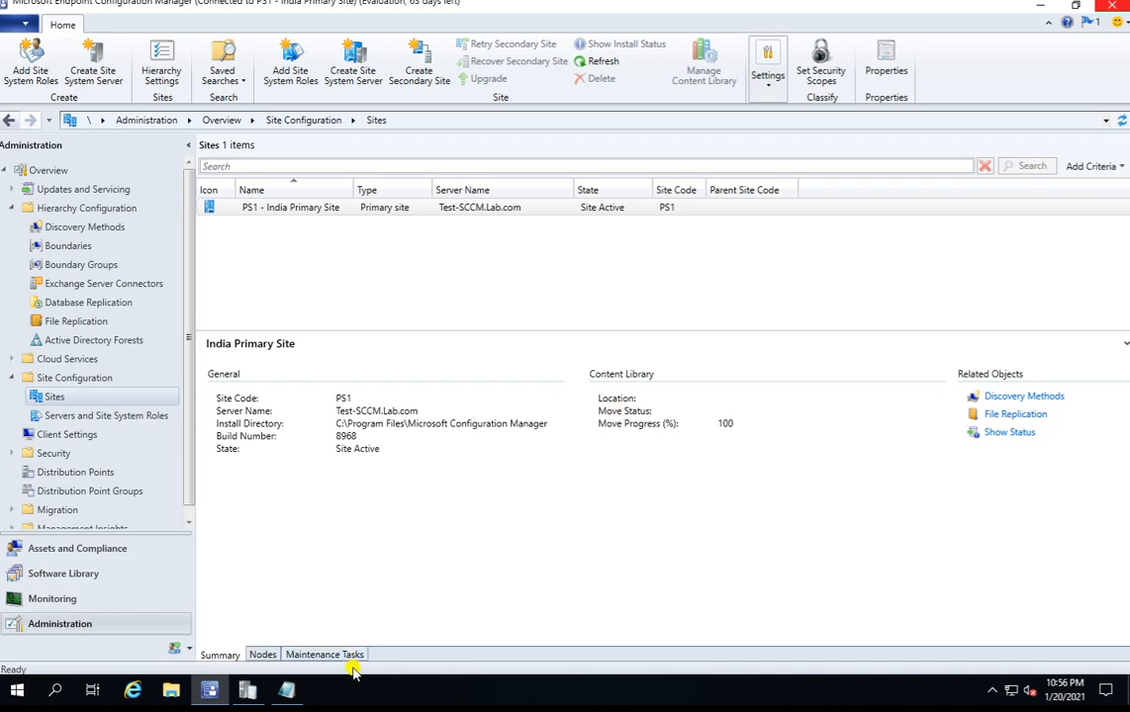
Open the properties of the Distribution point role under Servers and Site System Roles
click(71, 416)
click(420, 438)
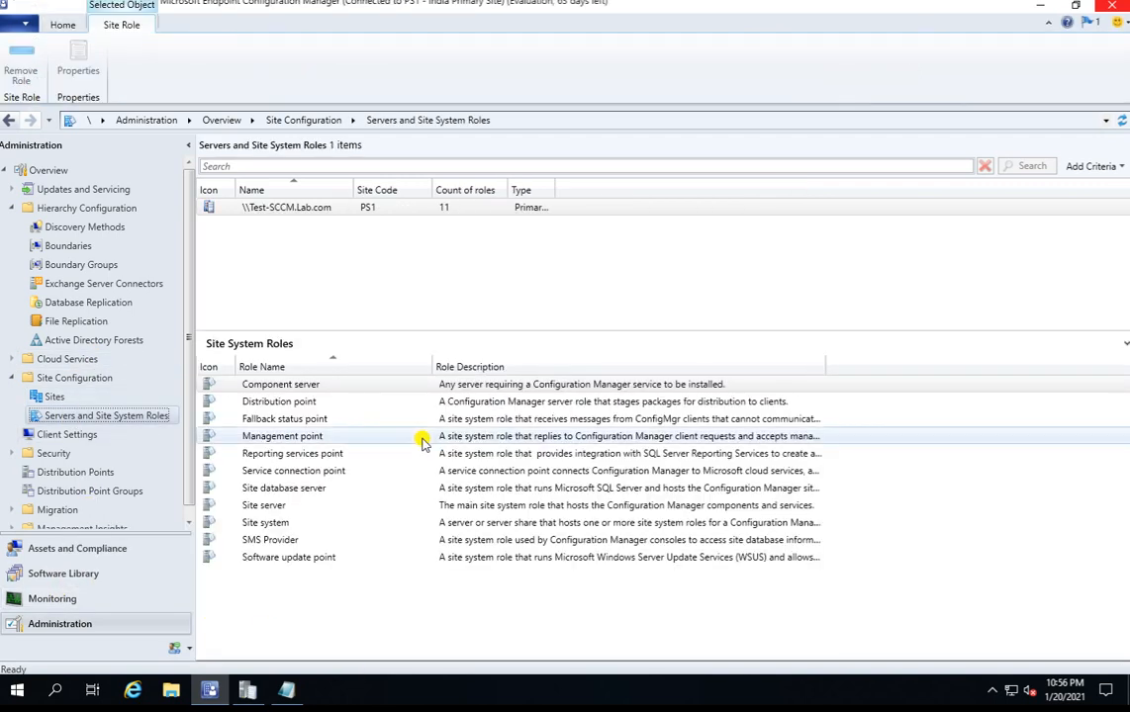
click(321, 402)
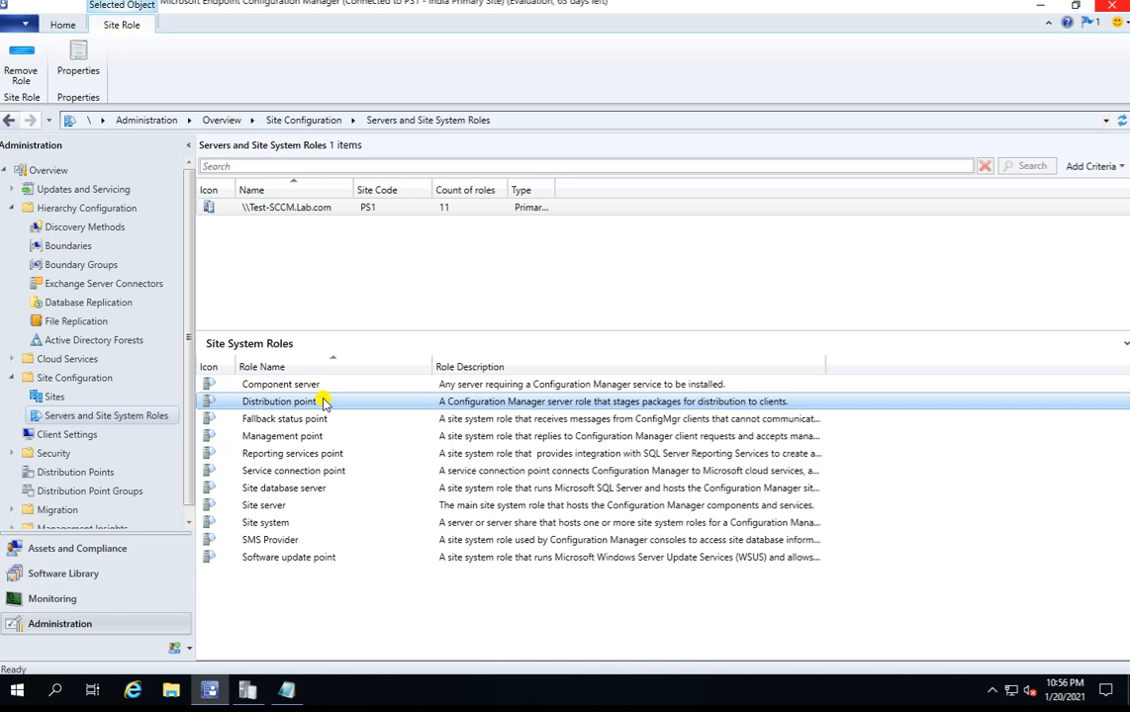
right_click(322, 402)
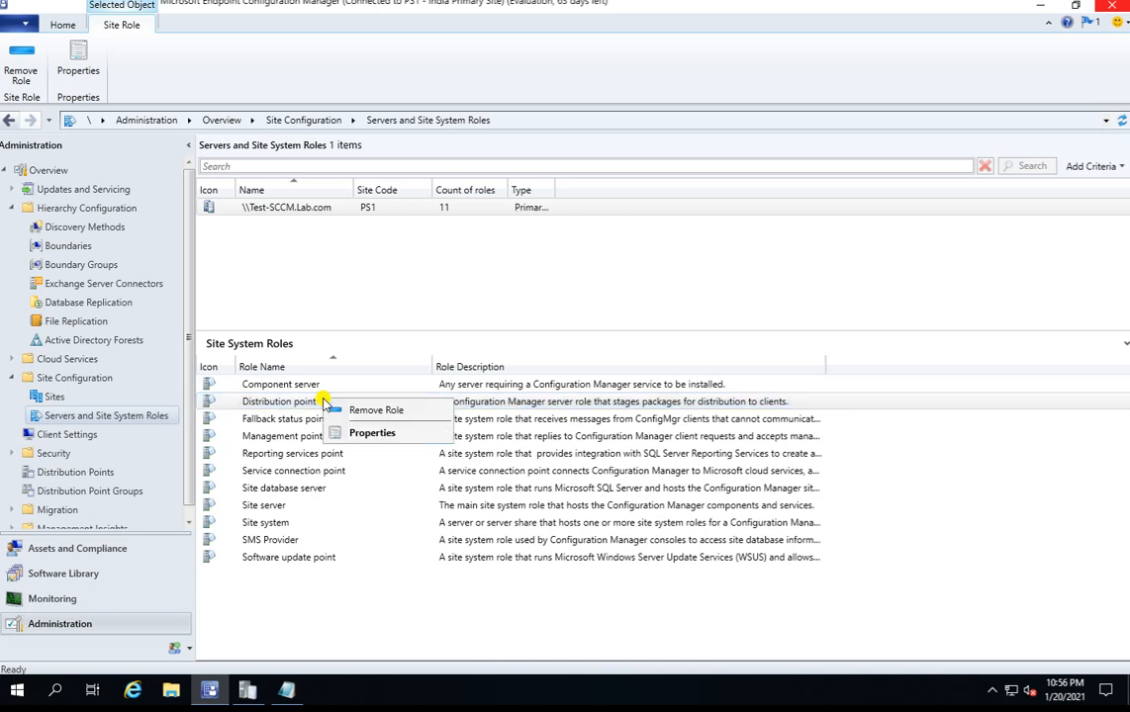
click(393, 435)
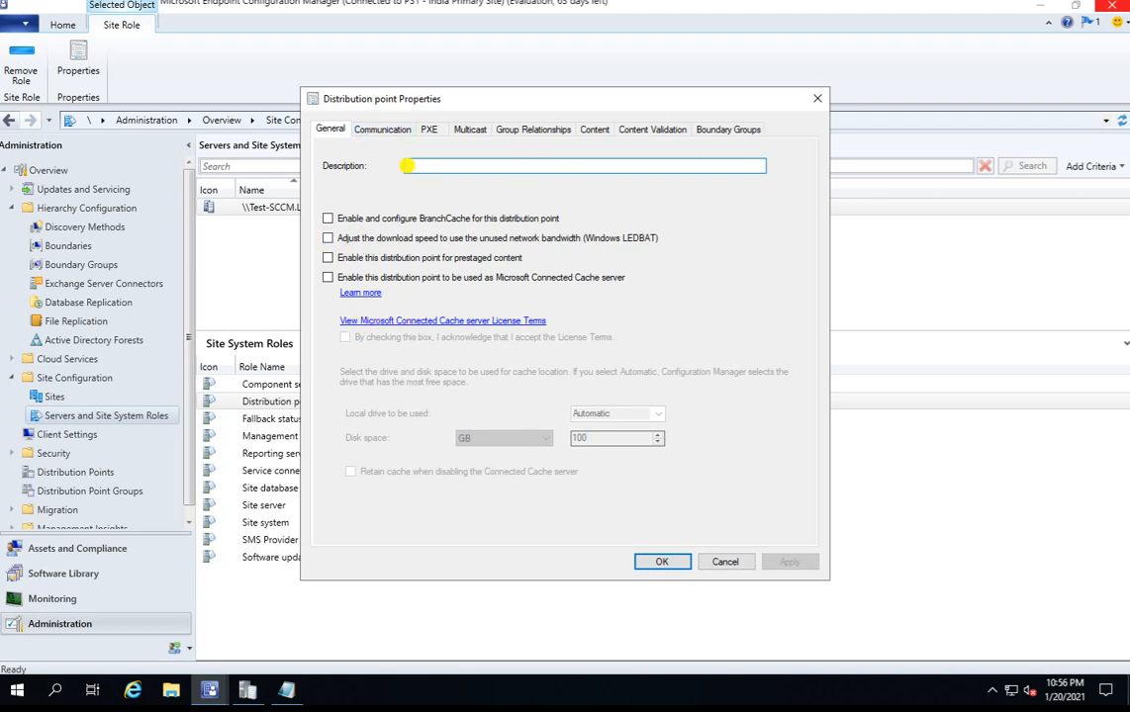
Review the distribution point's Communication settings and its PXE support settings
click(385, 135)
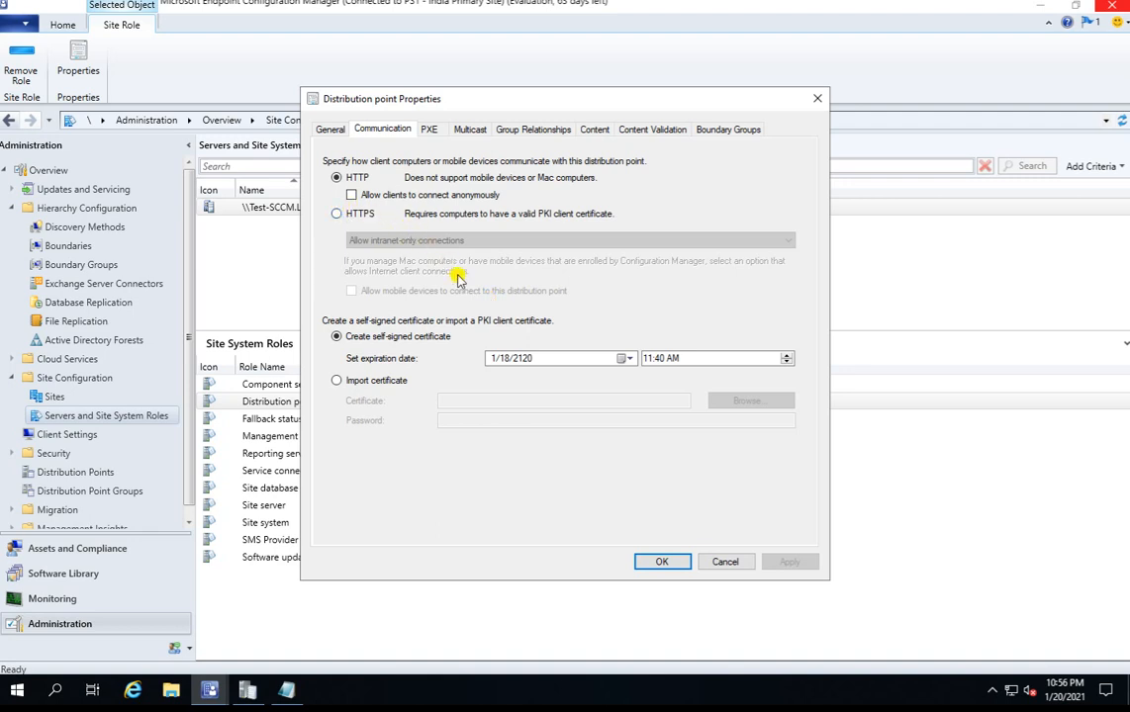
click(428, 131)
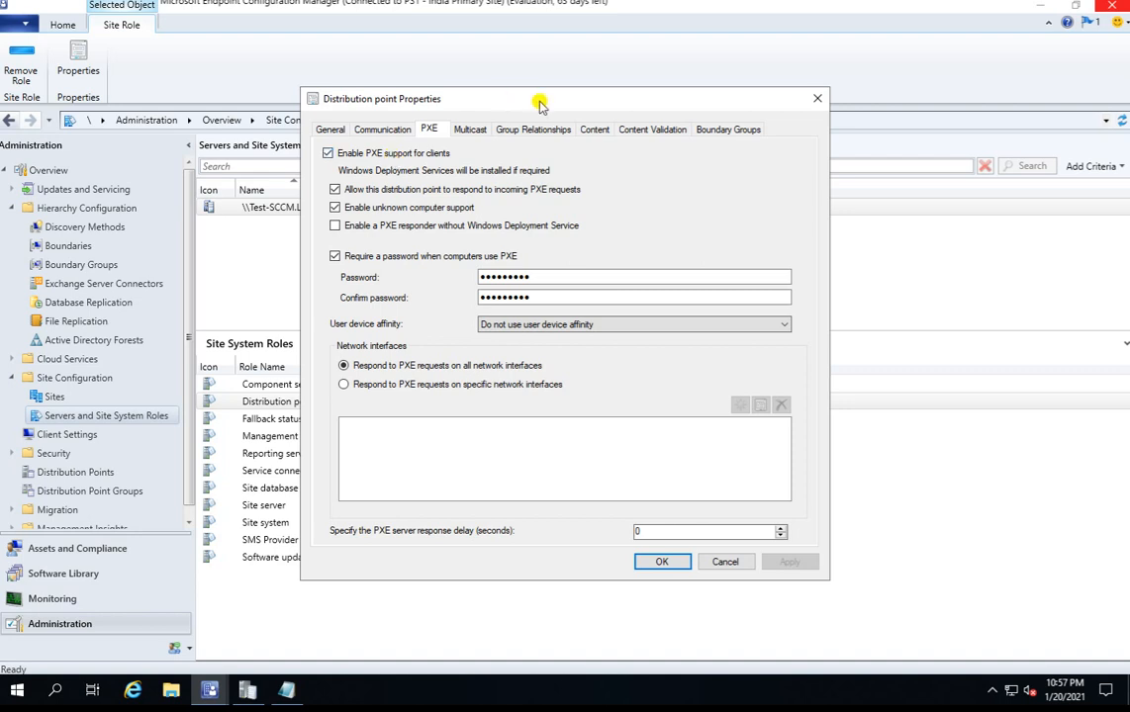
drag(539, 103, 432, 106)
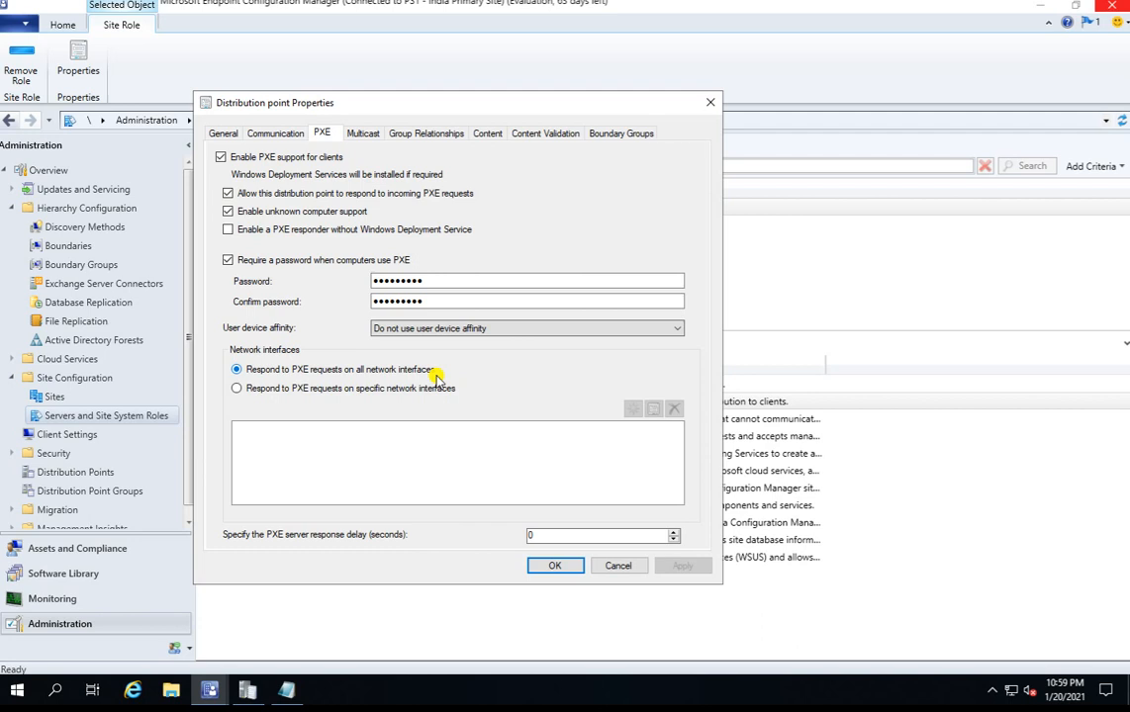
Review the distribution point's Multicast settings, Group Relationships and assigned Content packages
click(364, 135)
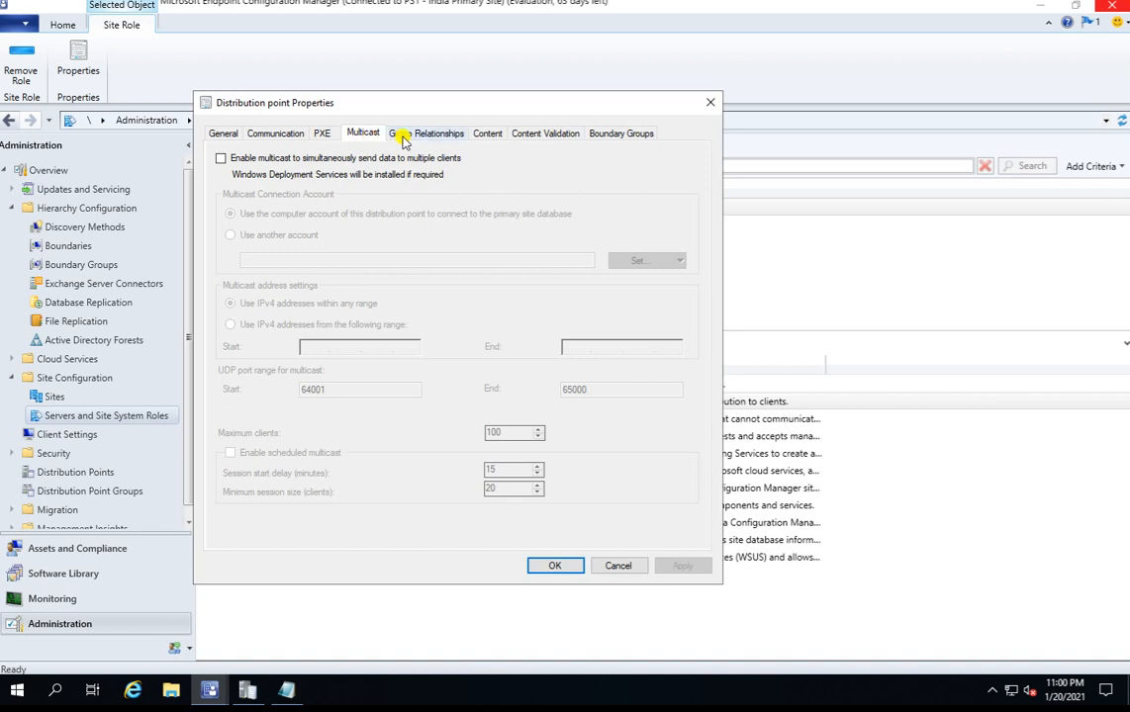
click(403, 137)
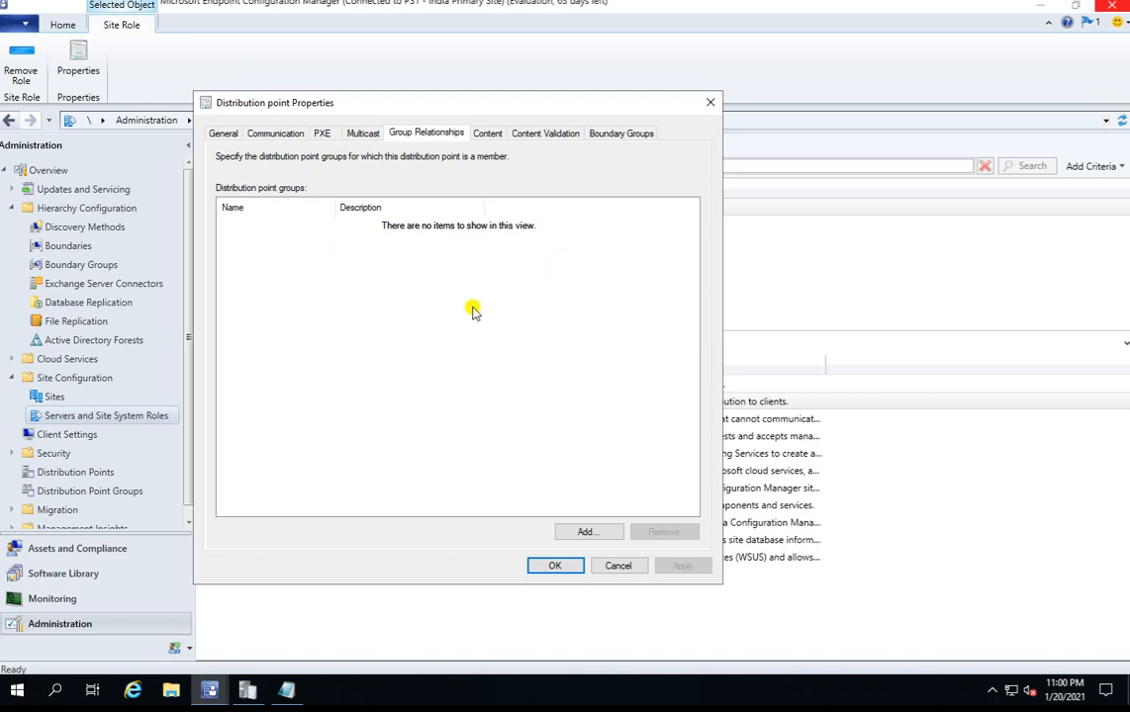
click(486, 134)
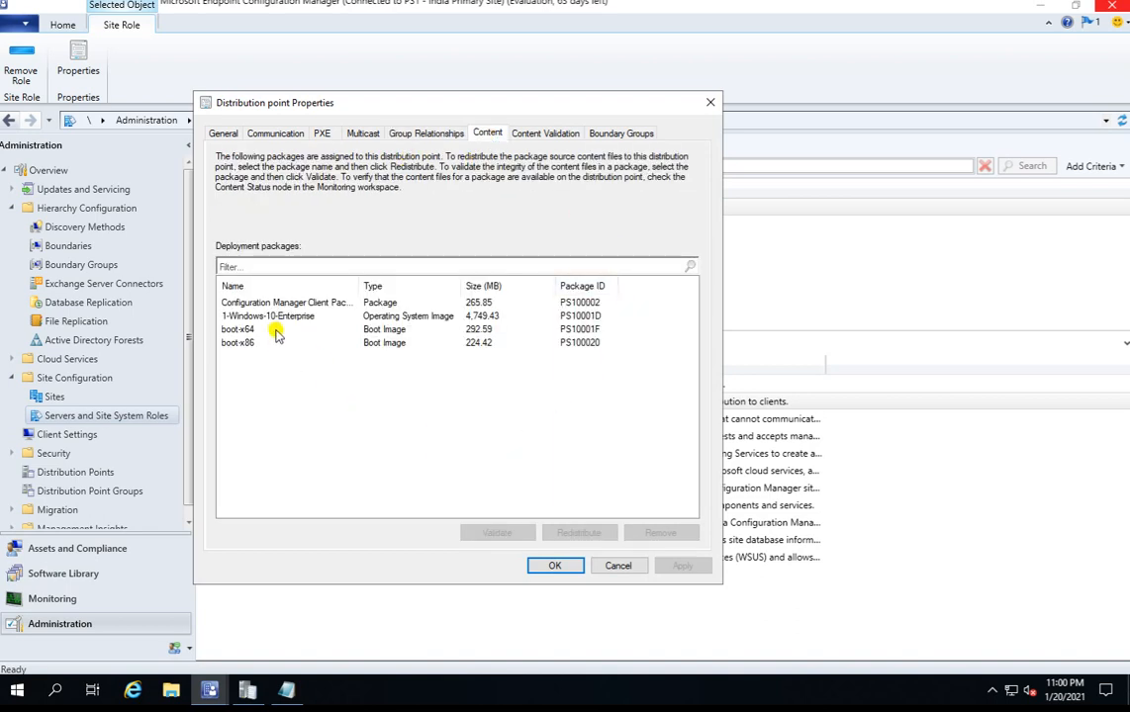
drag(460, 107, 509, 96)
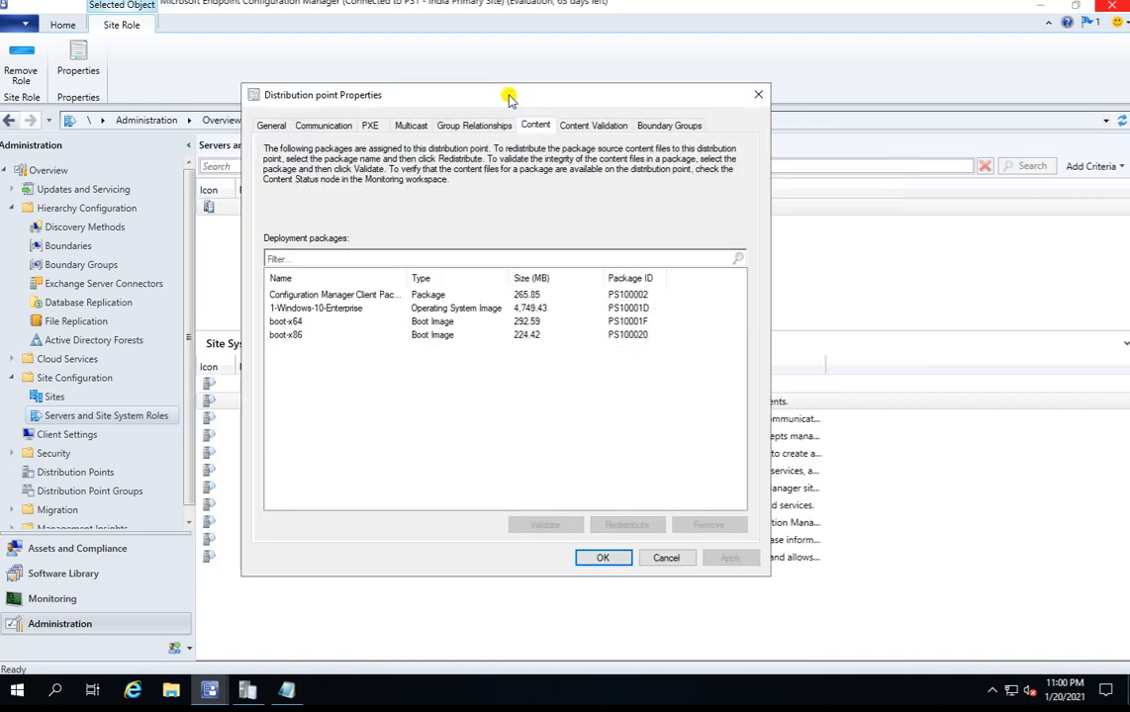
Check the distribution point's Content Validation and Boundary Groups settings, and close its properties without saving
click(583, 125)
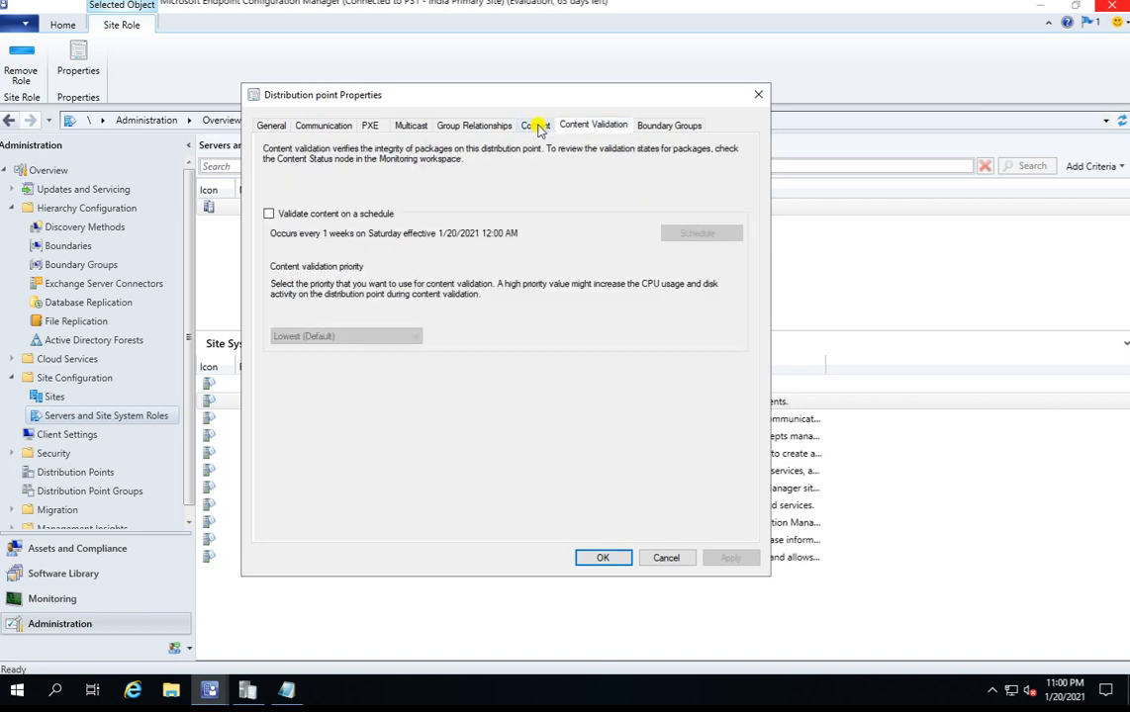
click(536, 125)
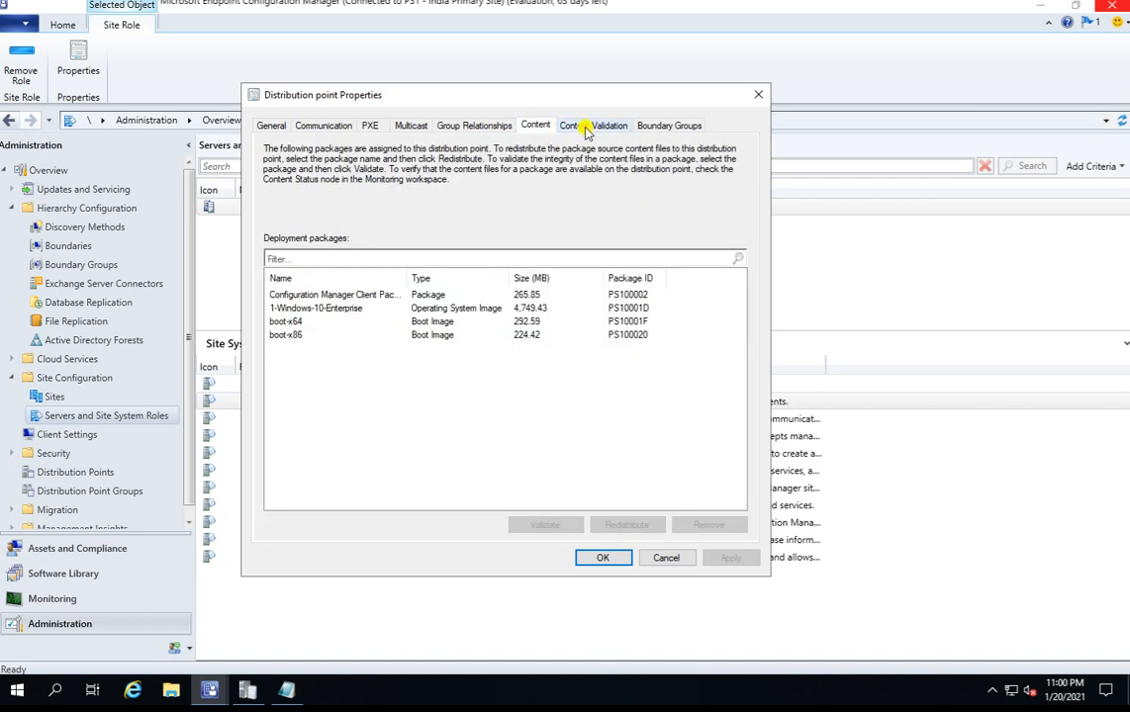
click(586, 127)
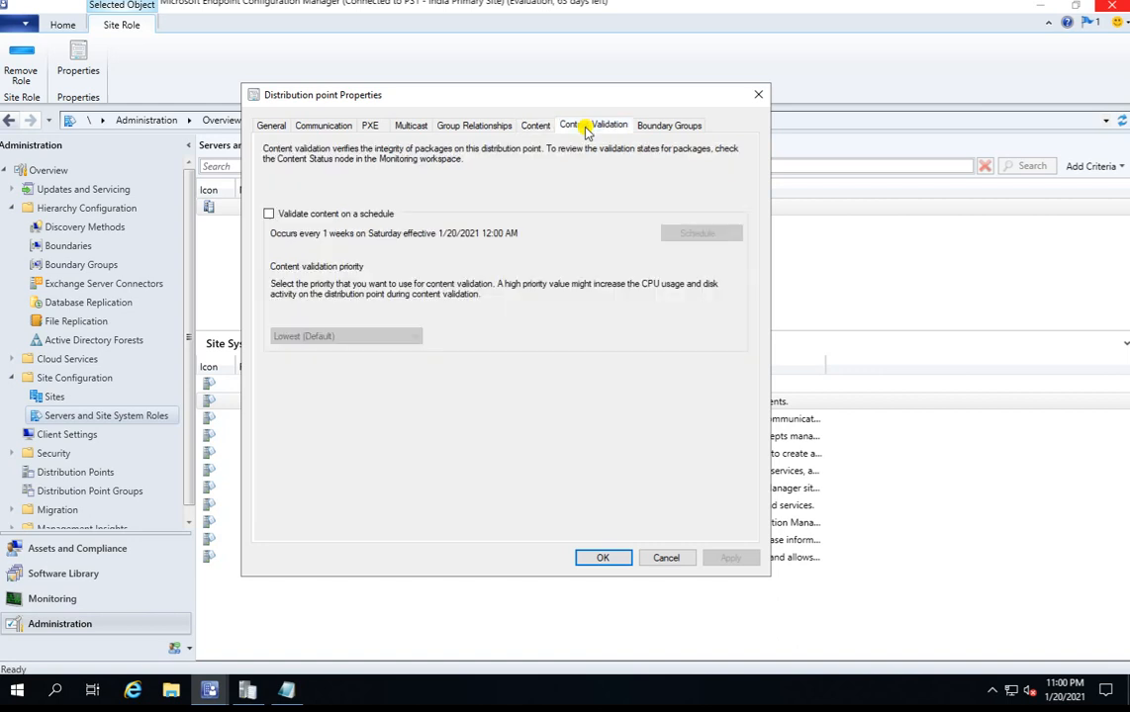
click(657, 125)
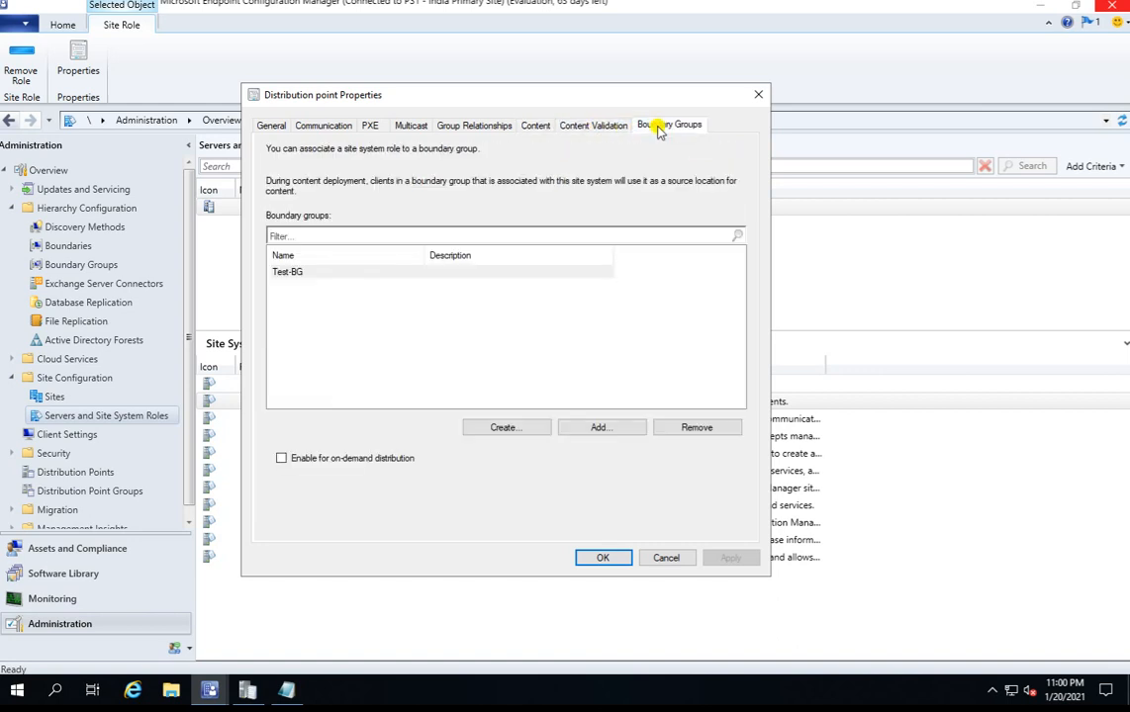
click(326, 275)
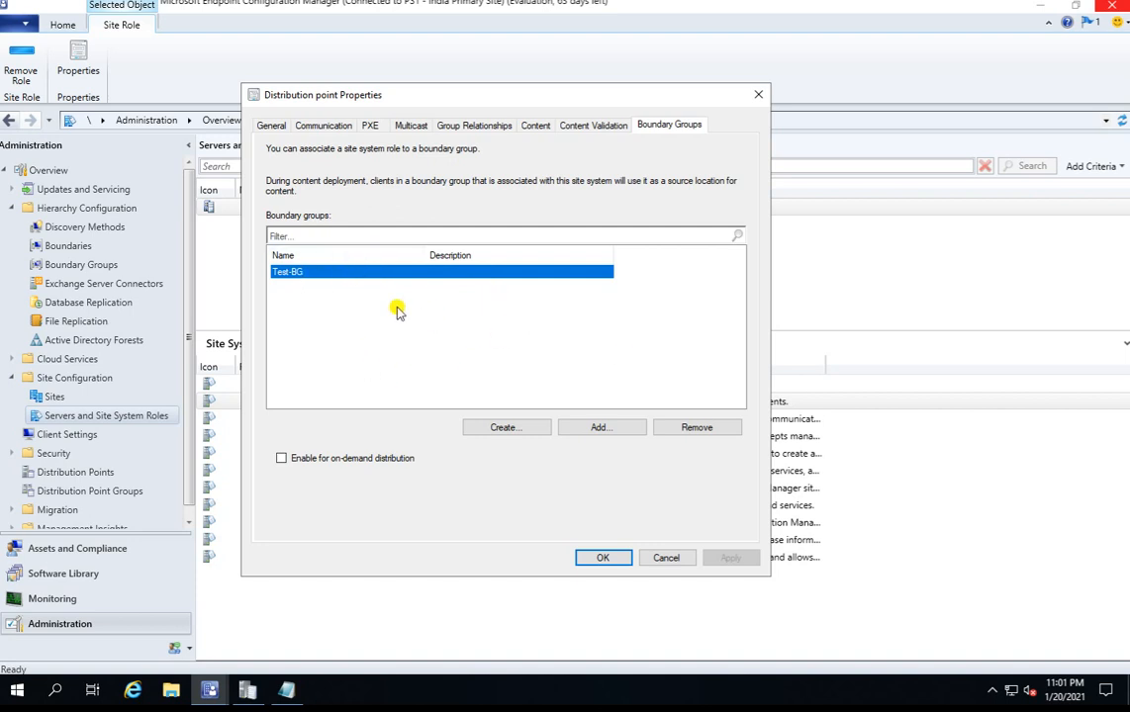
click(661, 557)
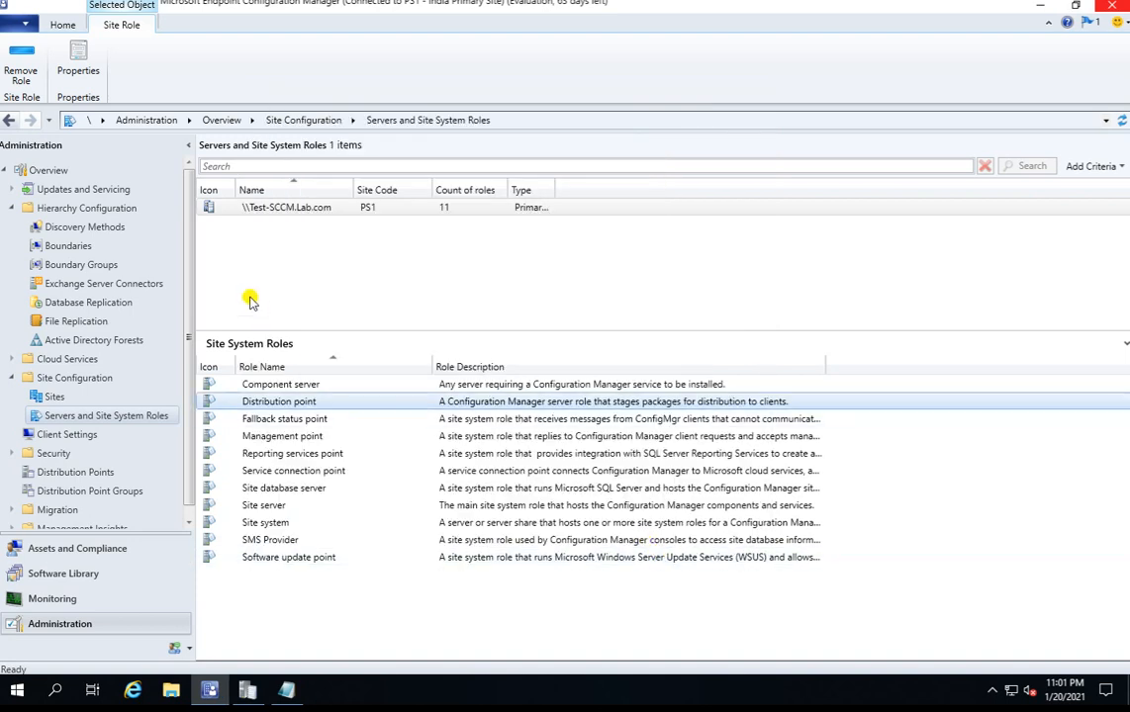
Go to Boundaries in Hierarchy Configuration, widen the Boundary column and inspect the existing IP address range boundary
click(64, 248)
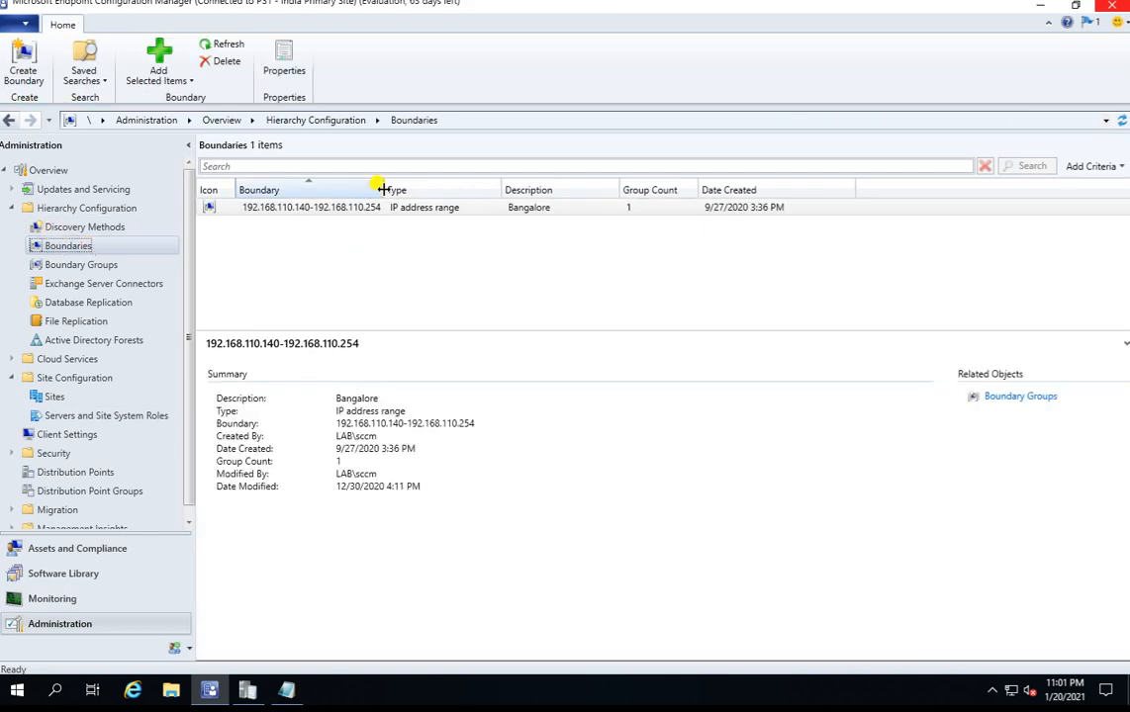
drag(382, 189, 420, 189)
click(281, 209)
right_click(281, 211)
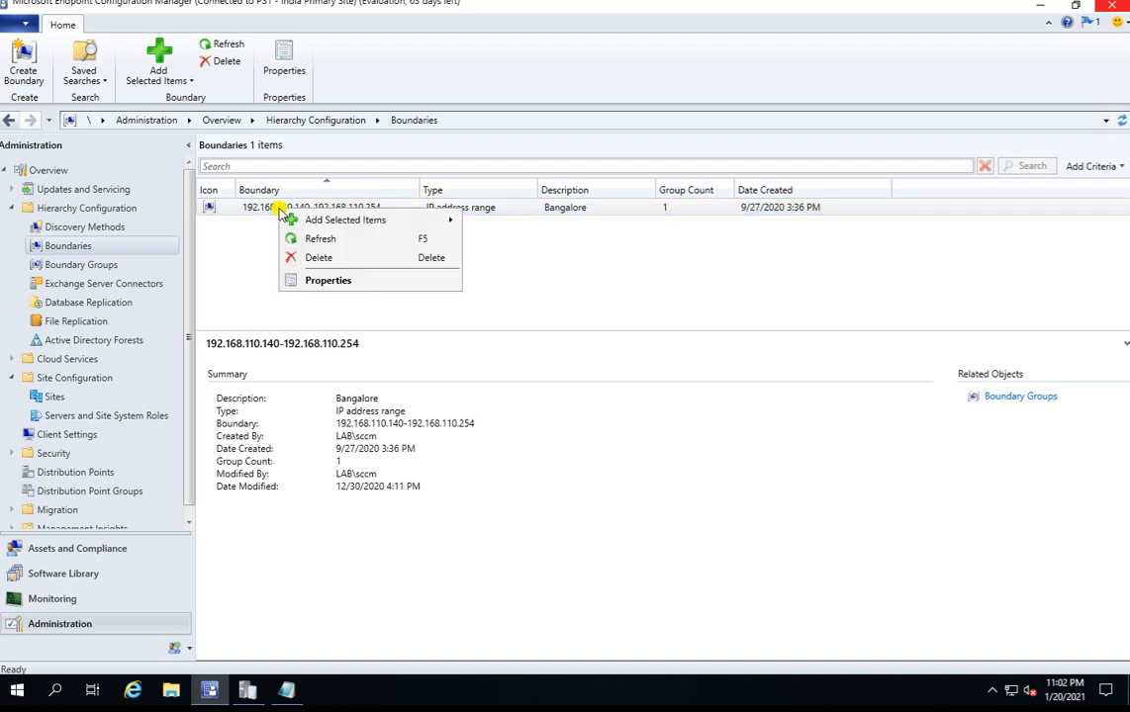
Start creating a new boundary to look at the available boundary types, and cancel without creating it
click(94, 246)
right_click(99, 247)
click(148, 254)
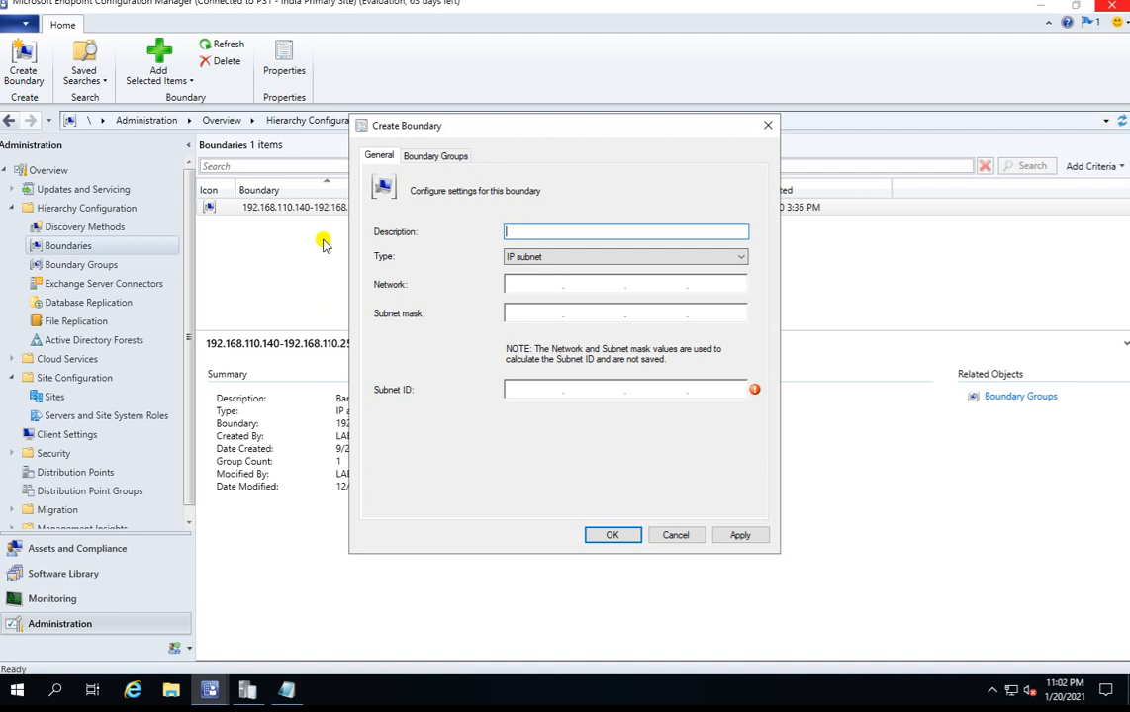
click(564, 255)
click(564, 257)
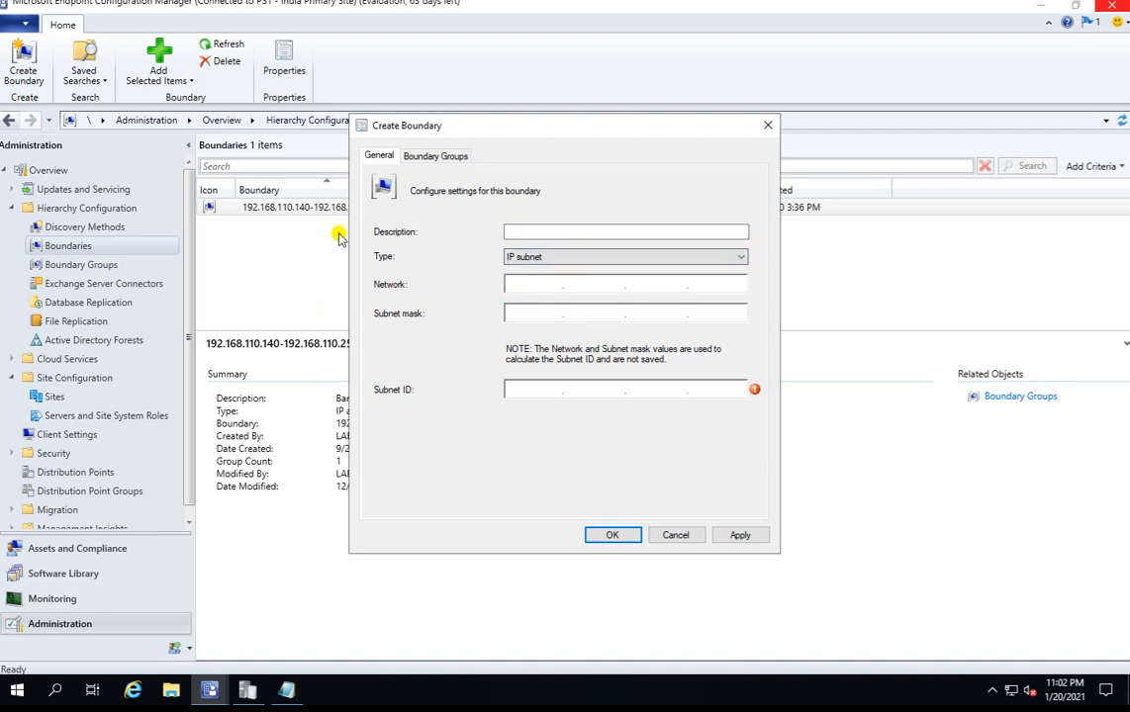
click(672, 535)
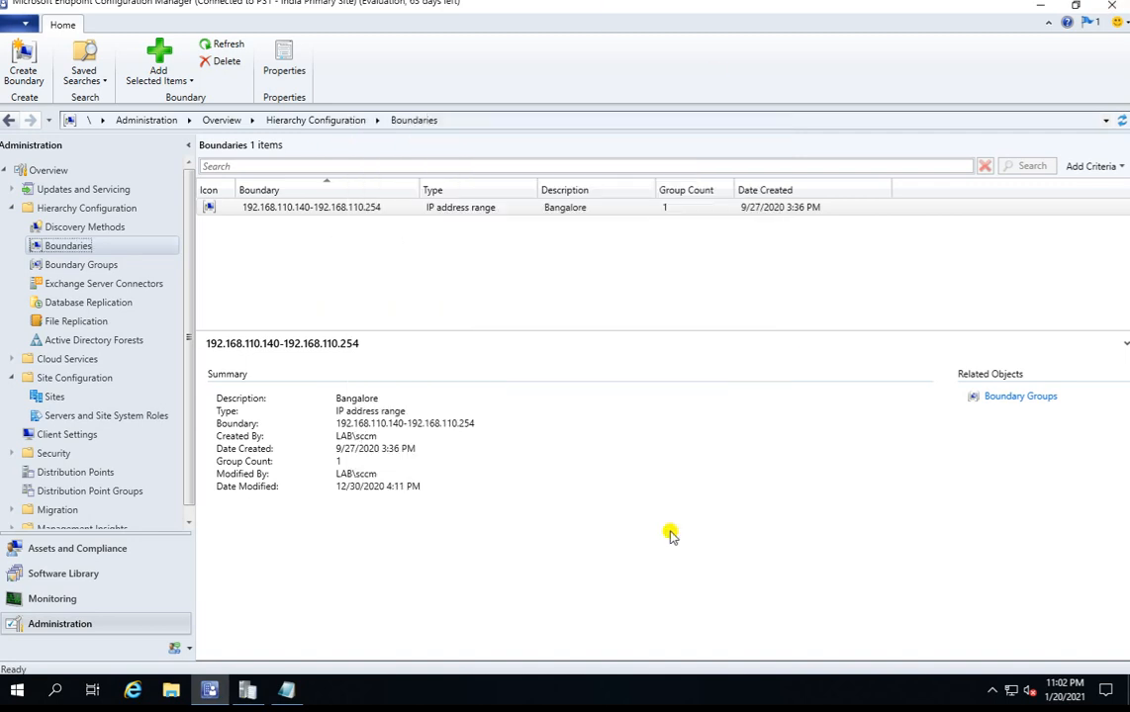
Look over the Boundary Groups and Boundaries lists in Hierarchy Configuration to check their entries
click(85, 264)
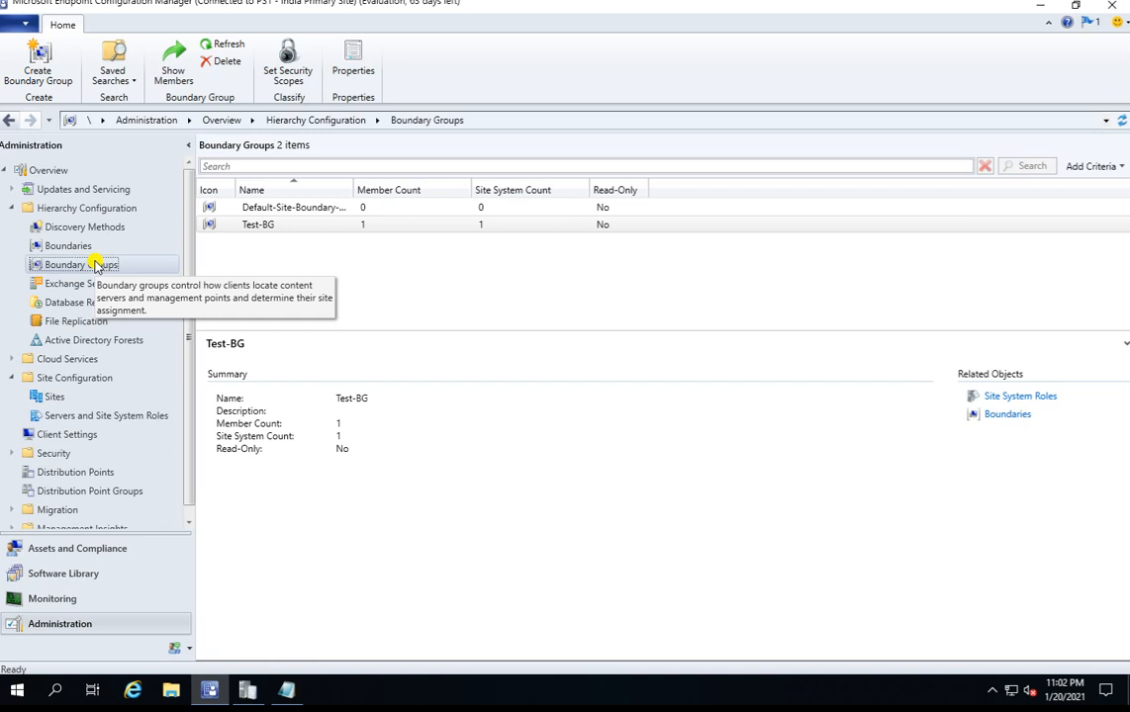
click(69, 245)
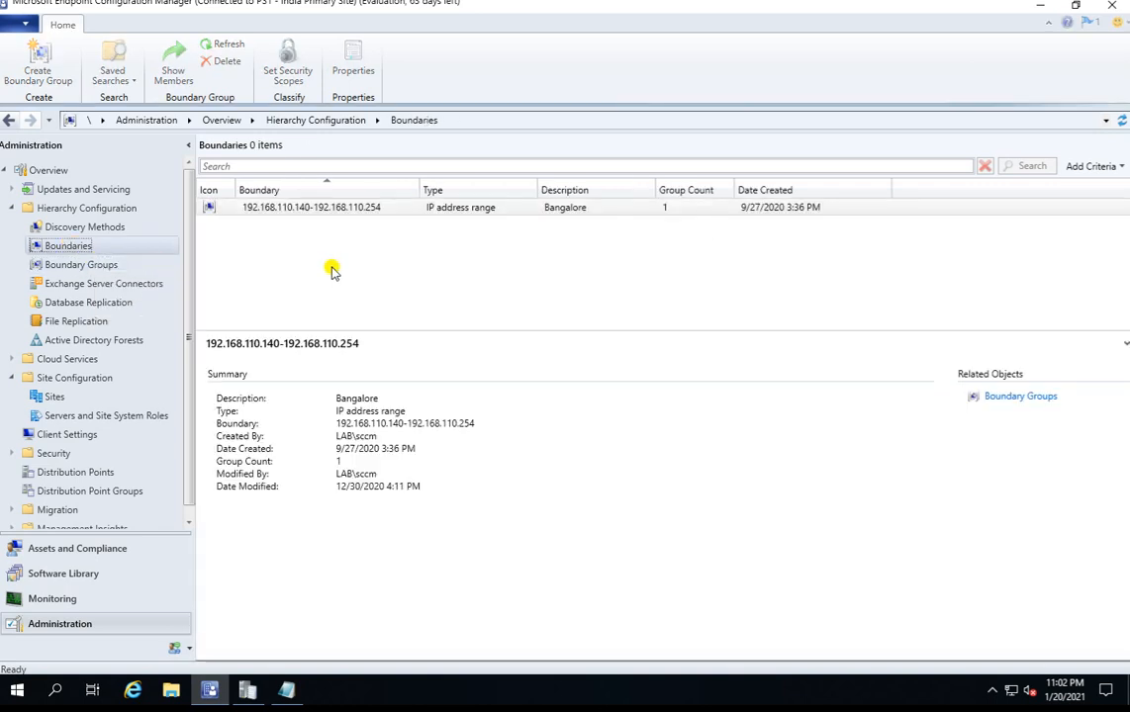
click(104, 265)
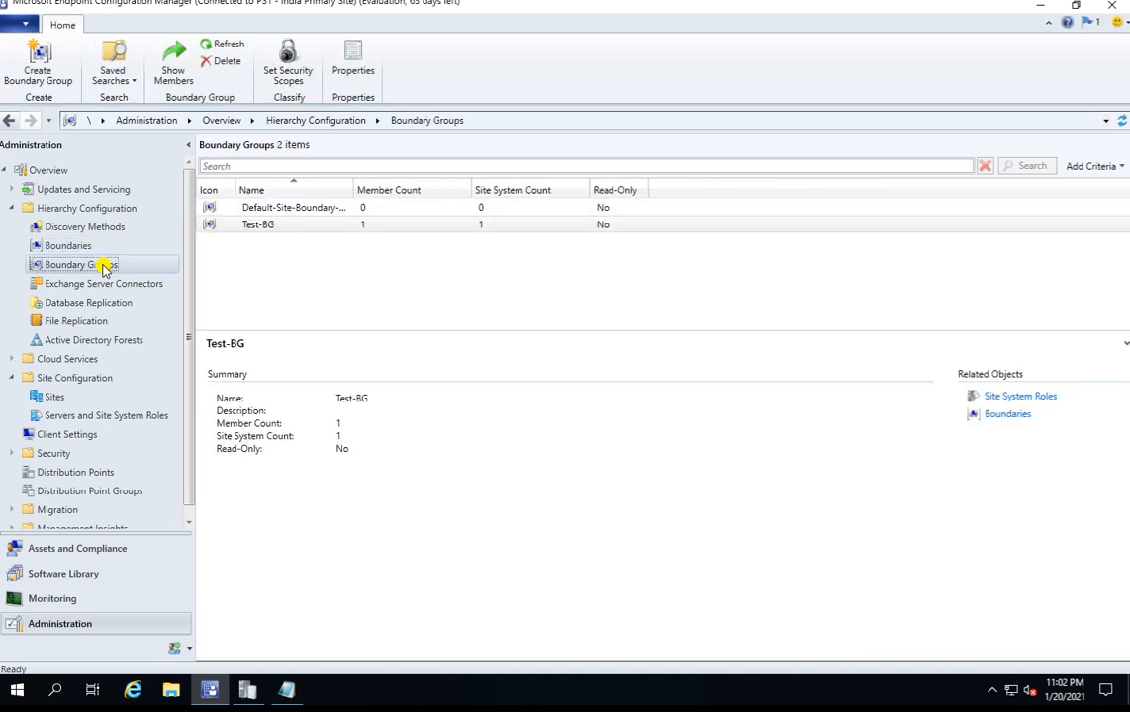
click(246, 241)
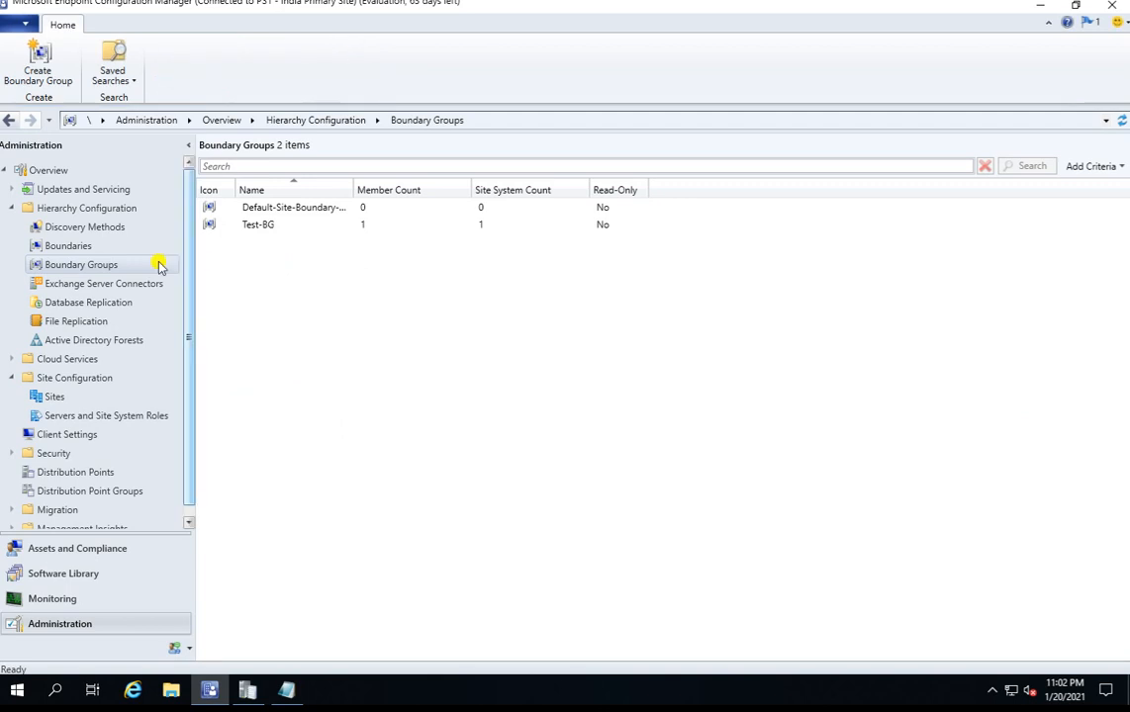
click(96, 248)
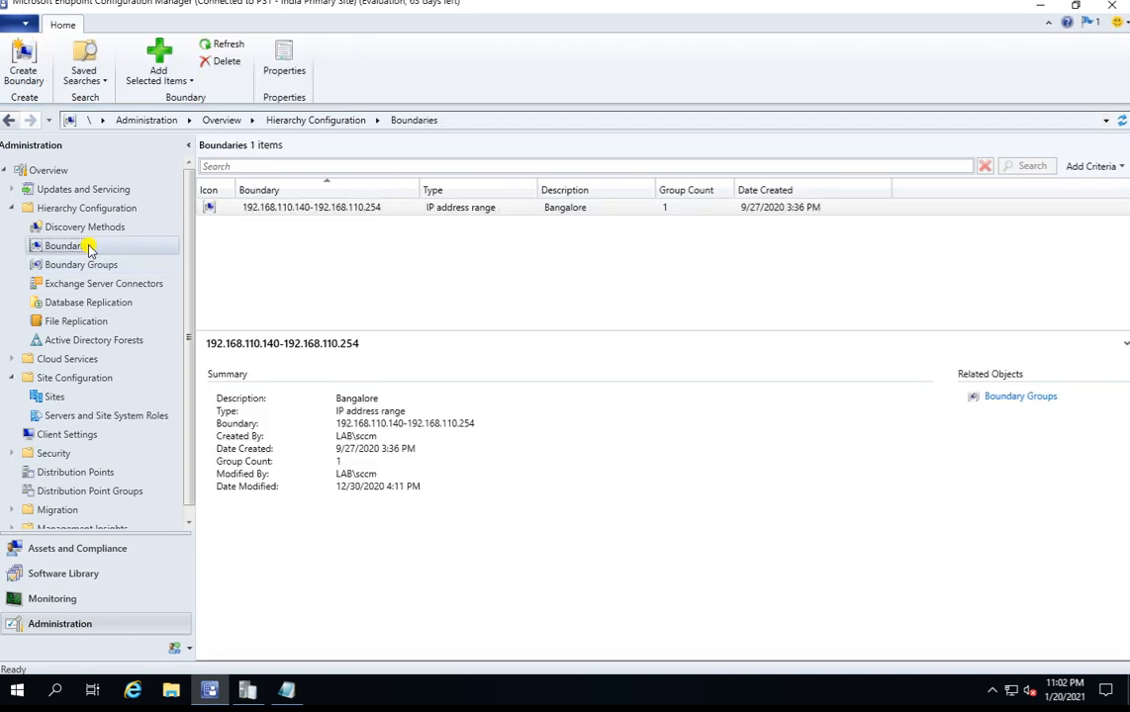
click(109, 264)
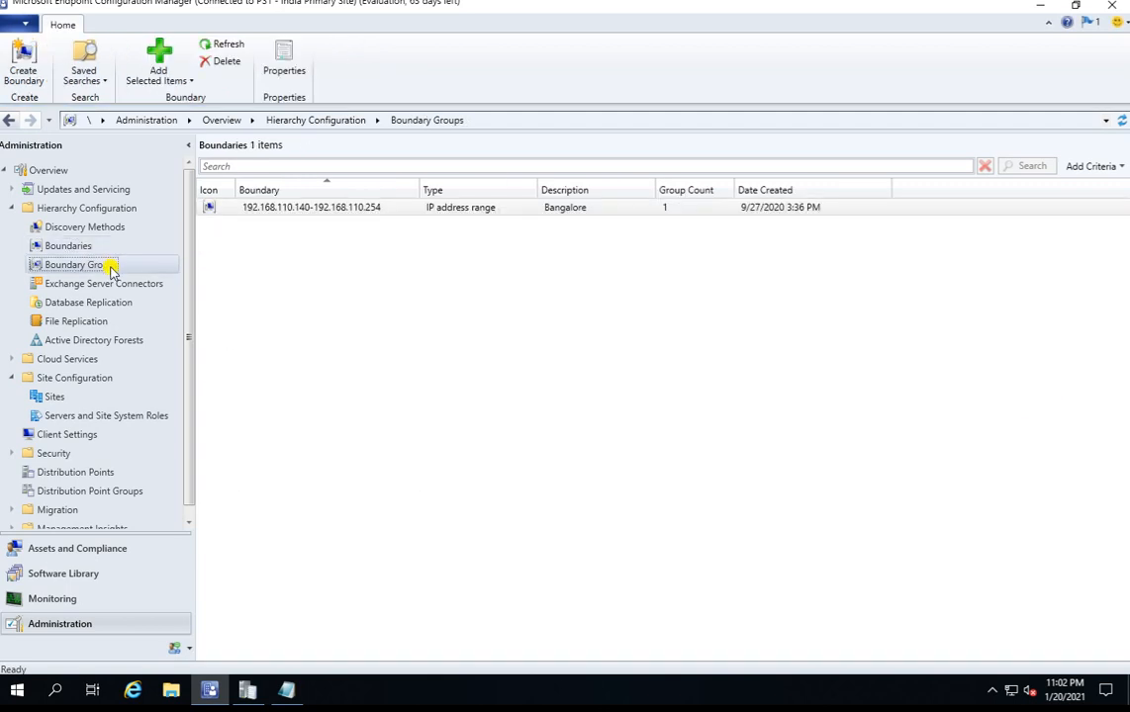
Go to Boot Images in the Software Library and inspect the boot-x64 and boot-x86 images' details and content status
click(70, 598)
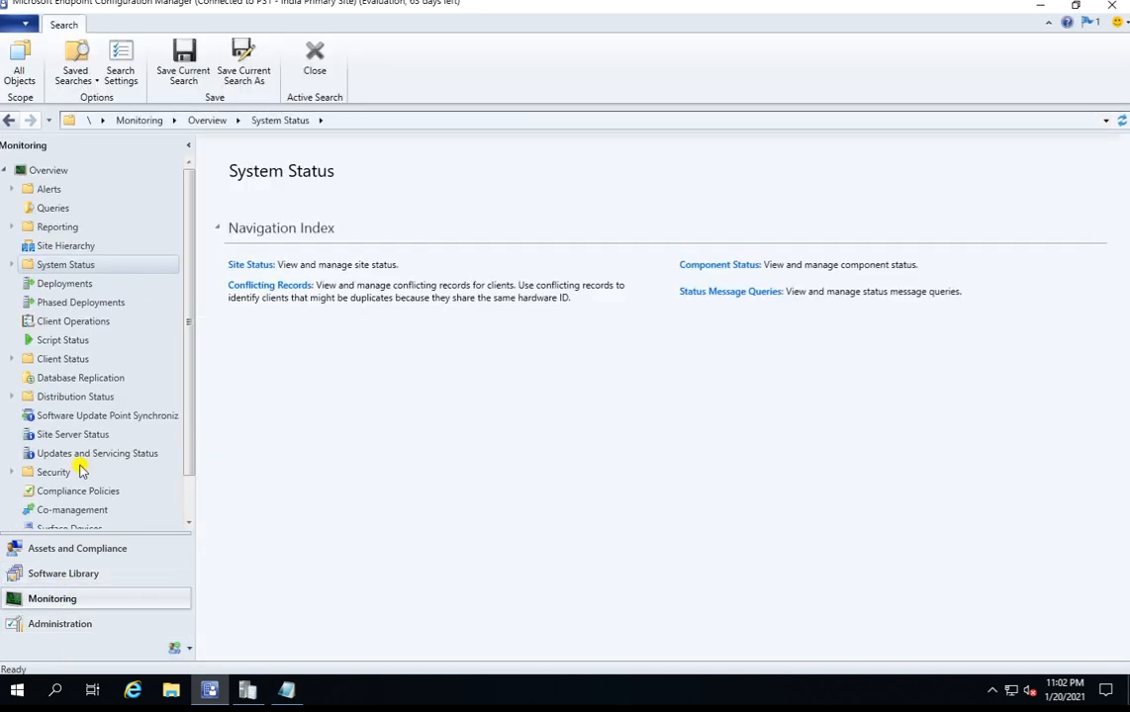
click(68, 575)
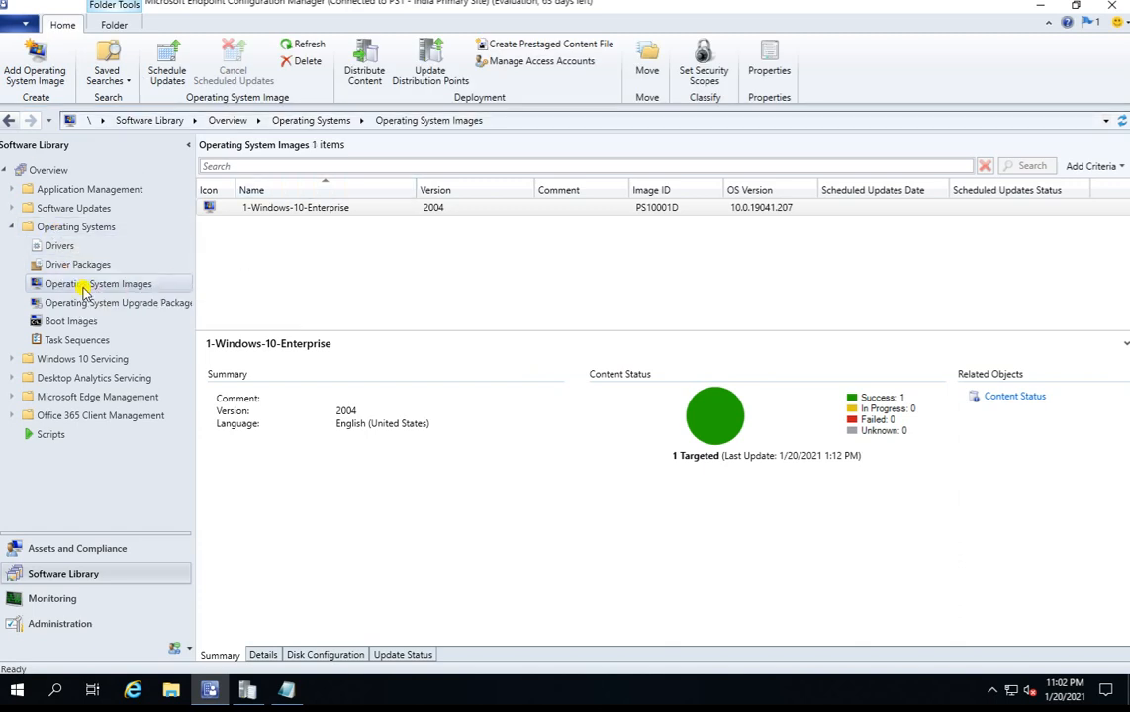
click(96, 327)
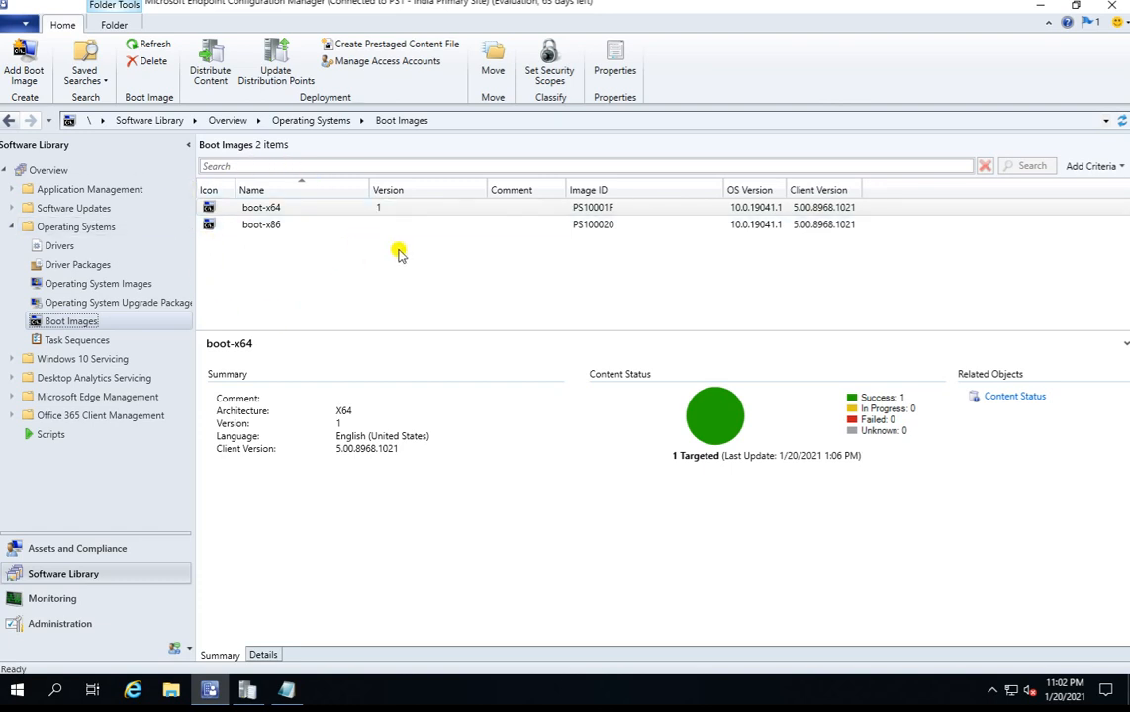
click(599, 210)
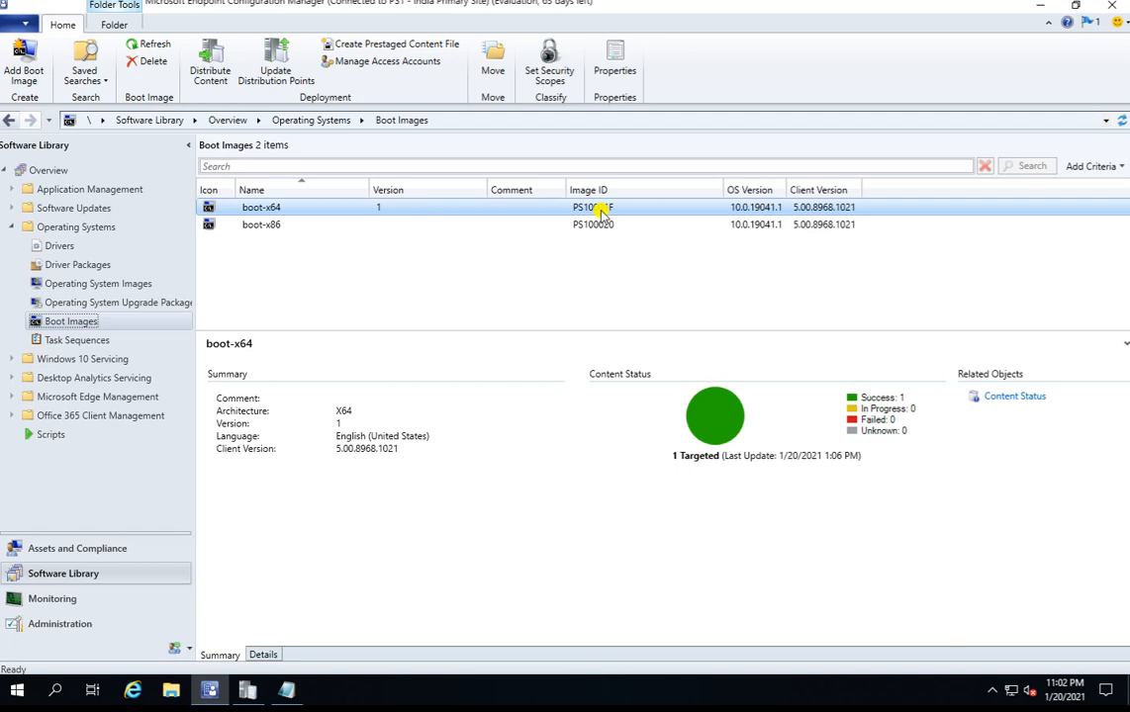
click(489, 227)
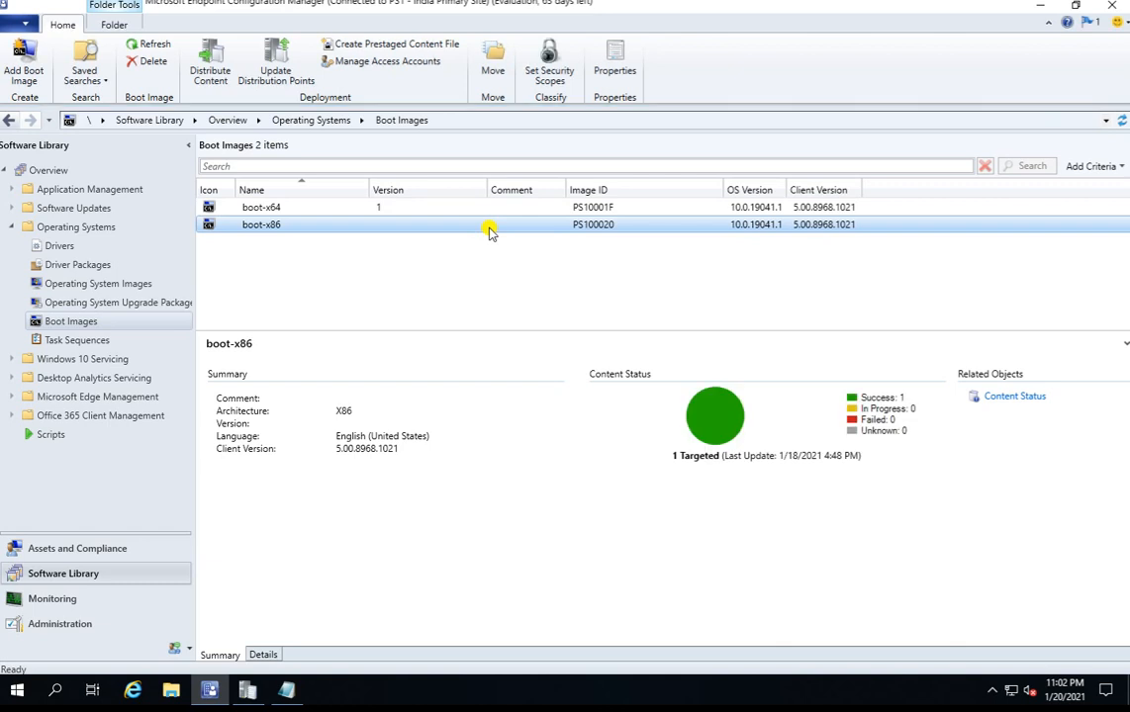
click(747, 209)
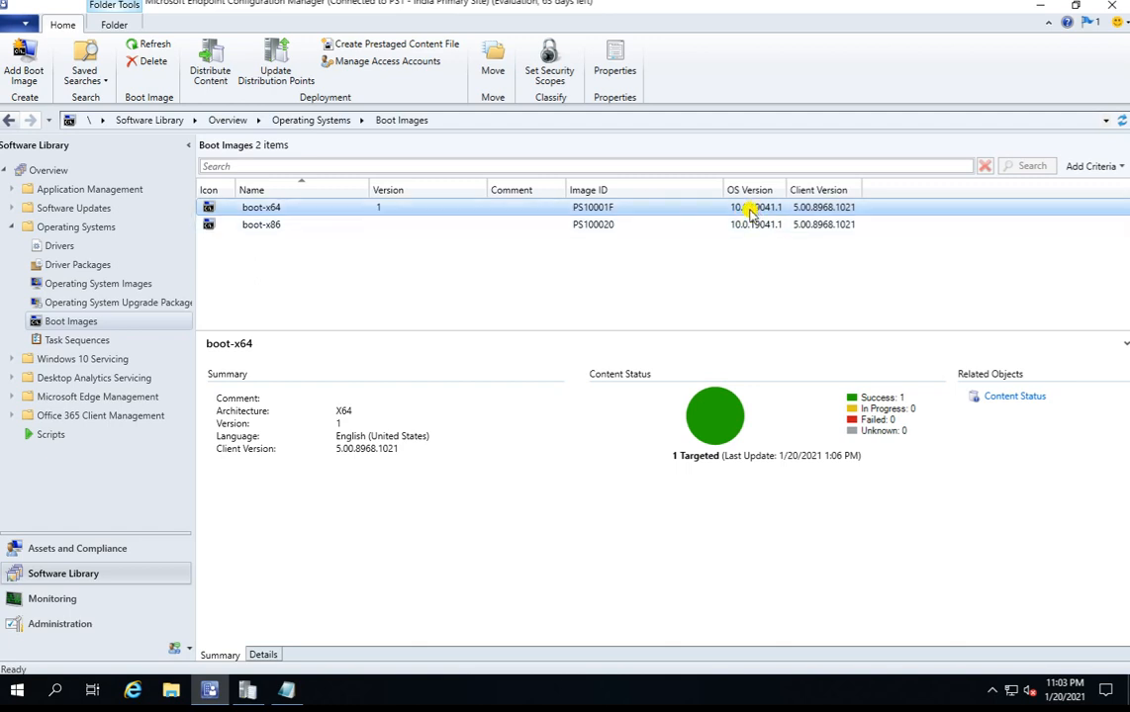
click(752, 223)
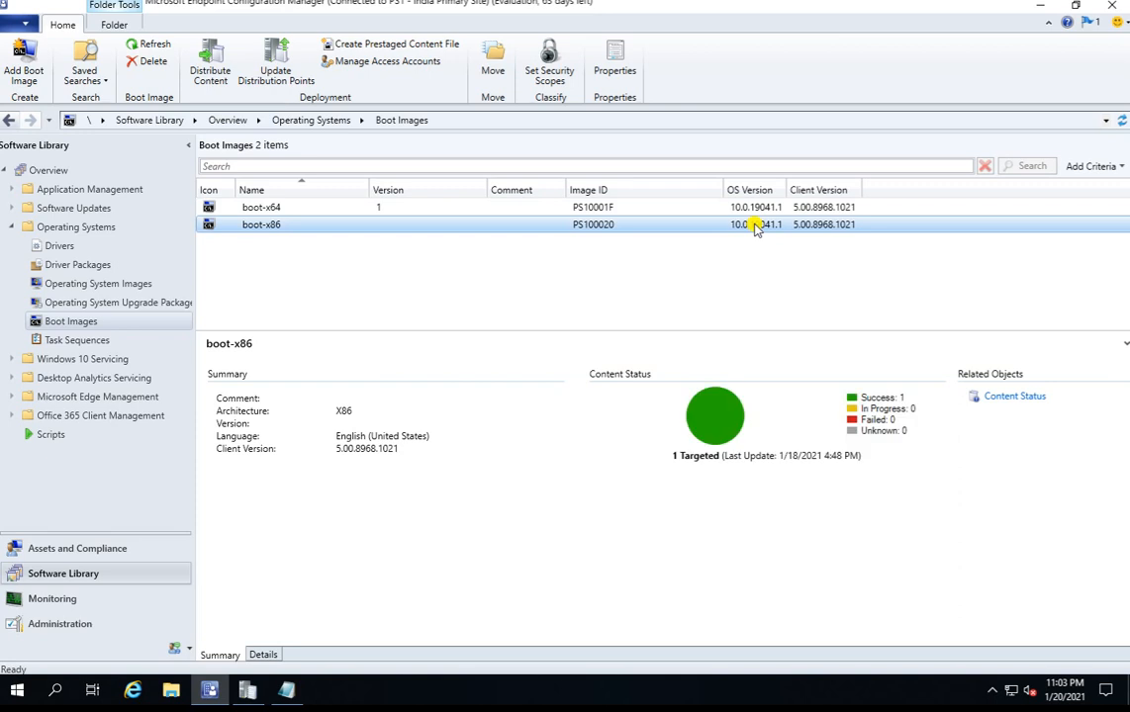
Check the console and site versions in the About Microsoft Endpoint Configuration Manager information, and close it
click(22, 24)
click(22, 23)
click(21, 24)
click(104, 156)
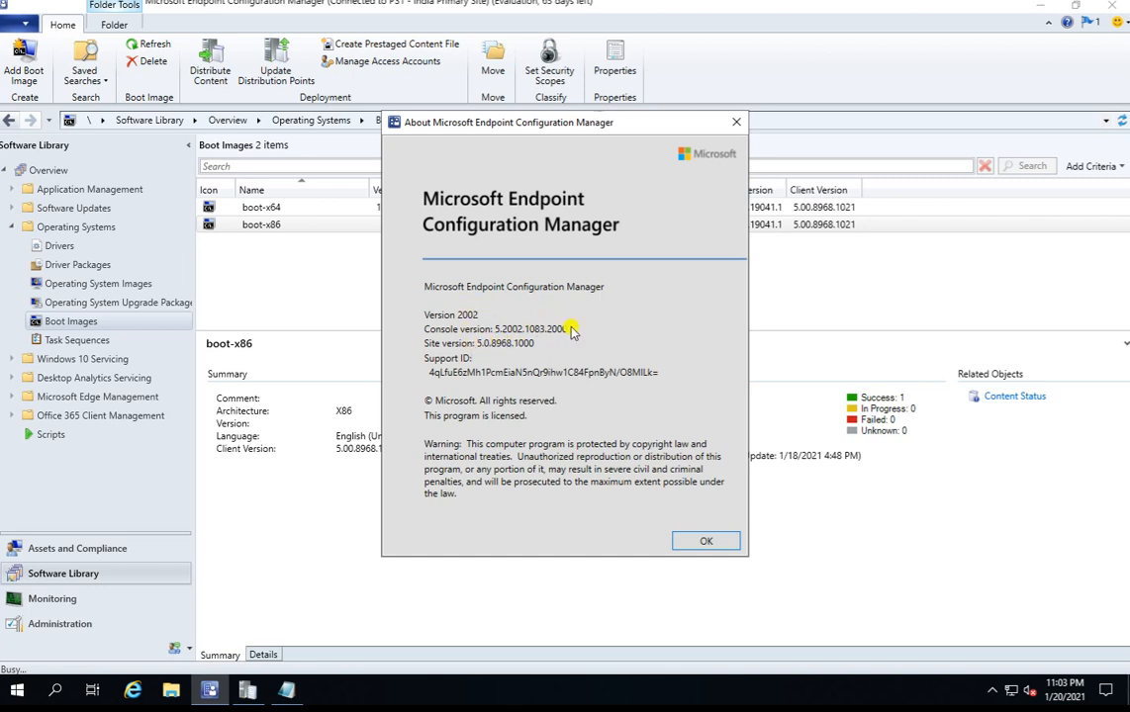
click(706, 542)
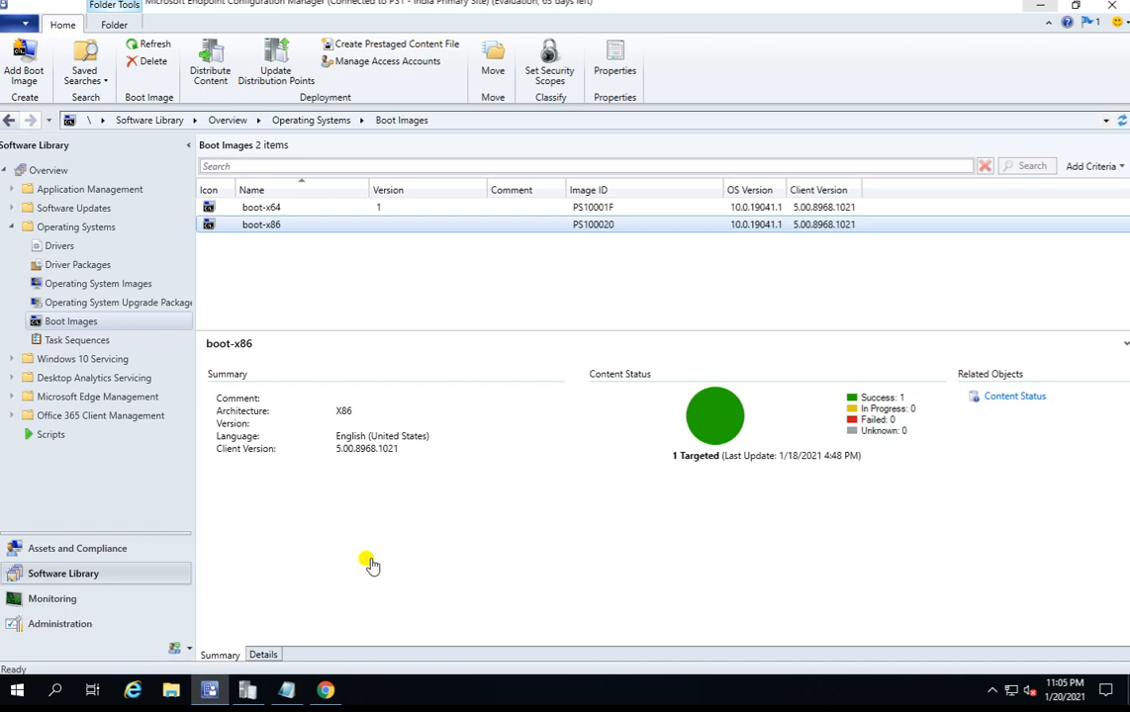
click(279, 210)
right_click(280, 212)
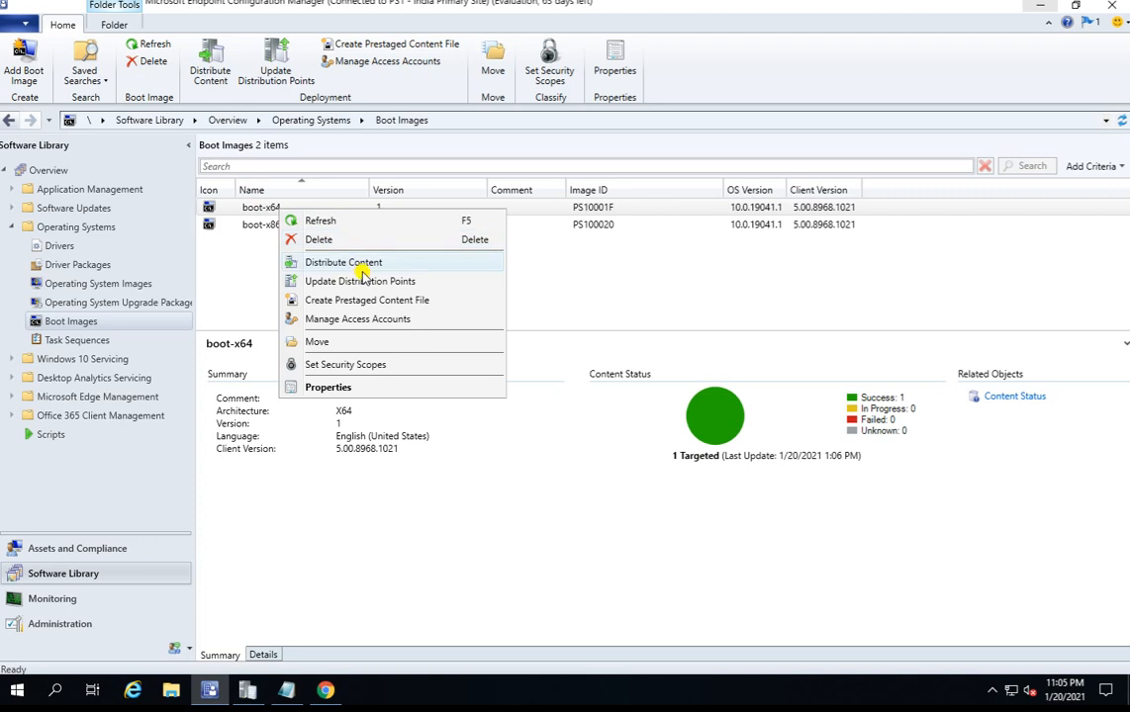
click(591, 270)
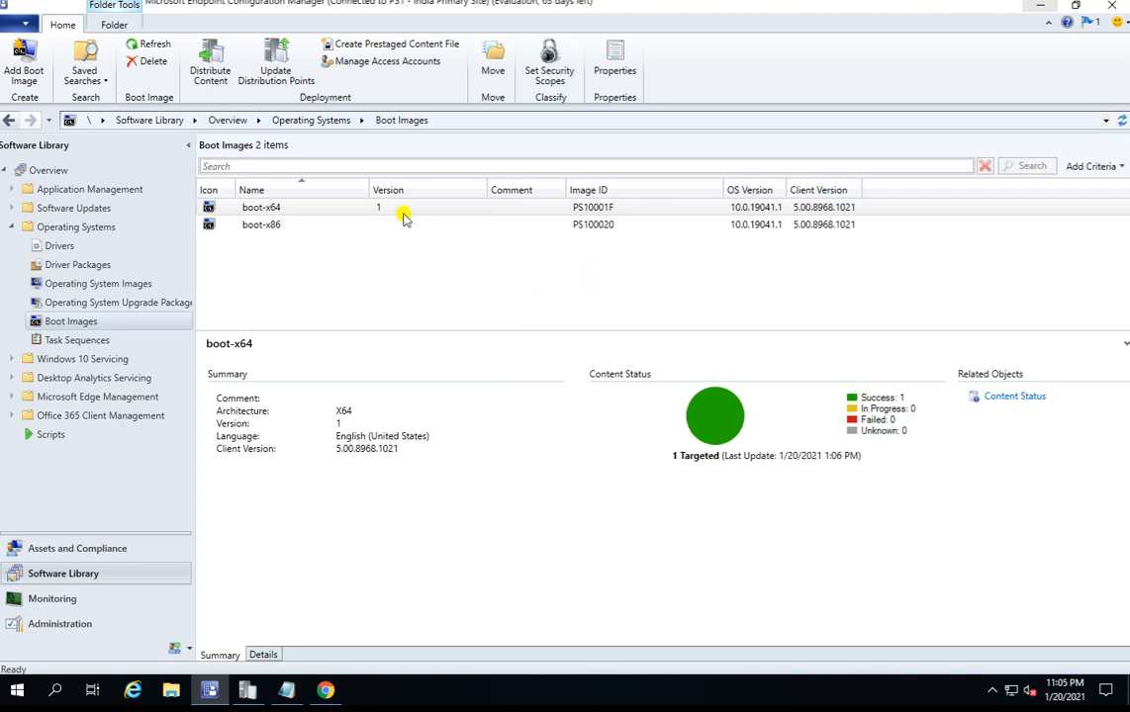
click(363, 210)
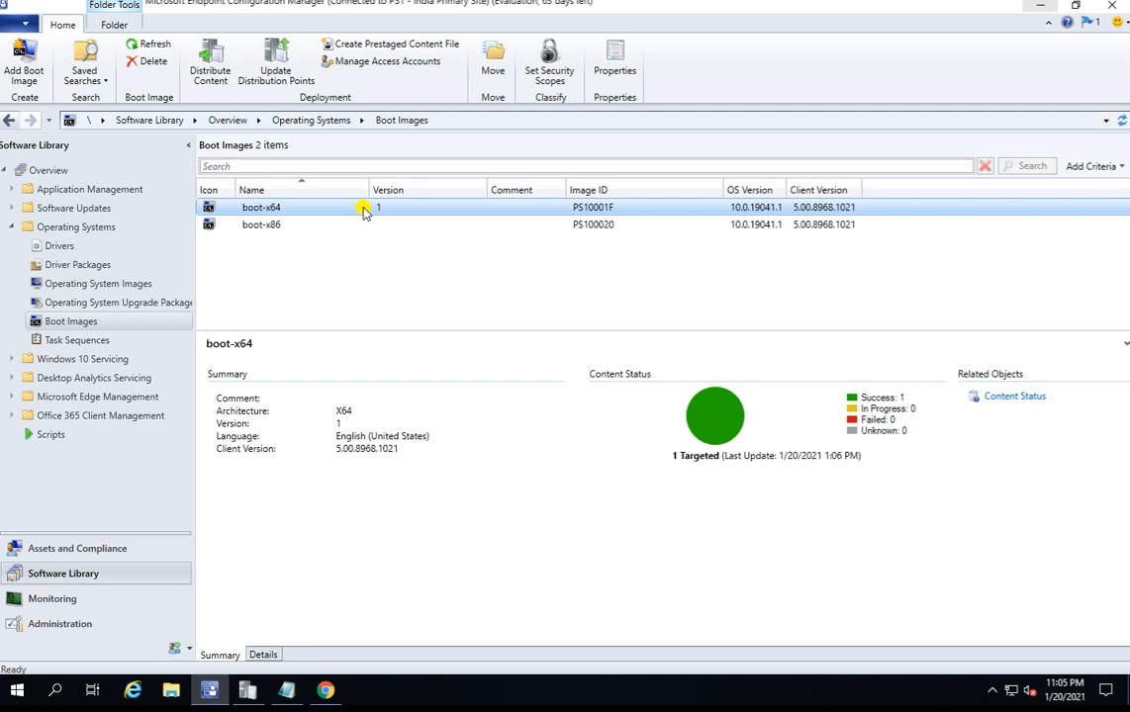
right_click(363, 214)
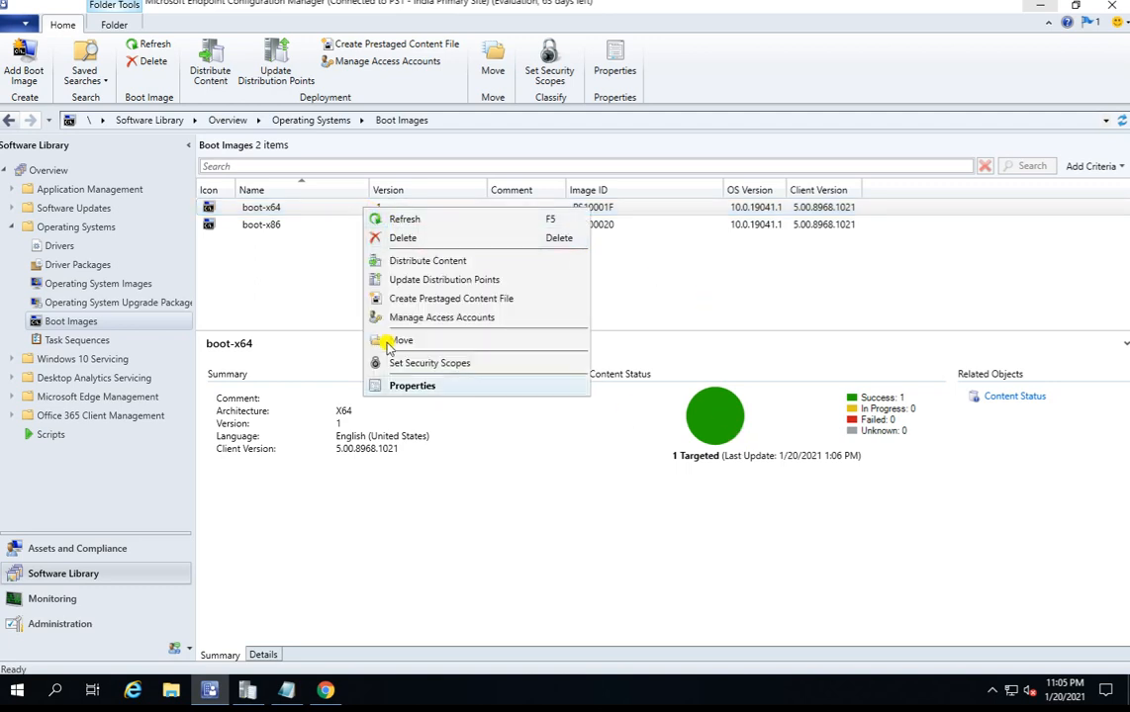
Start distributing the boot-x64 image's content to look at the available distribution points, and cancel without distributing it
click(282, 210)
right_click(281, 211)
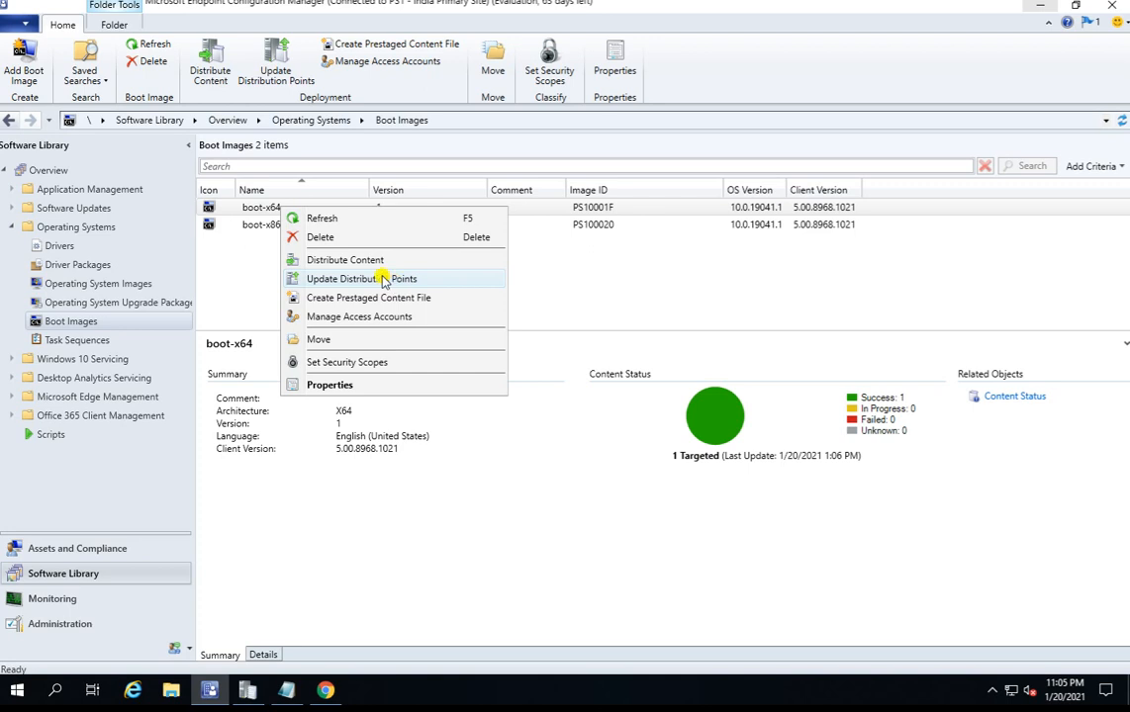
click(346, 261)
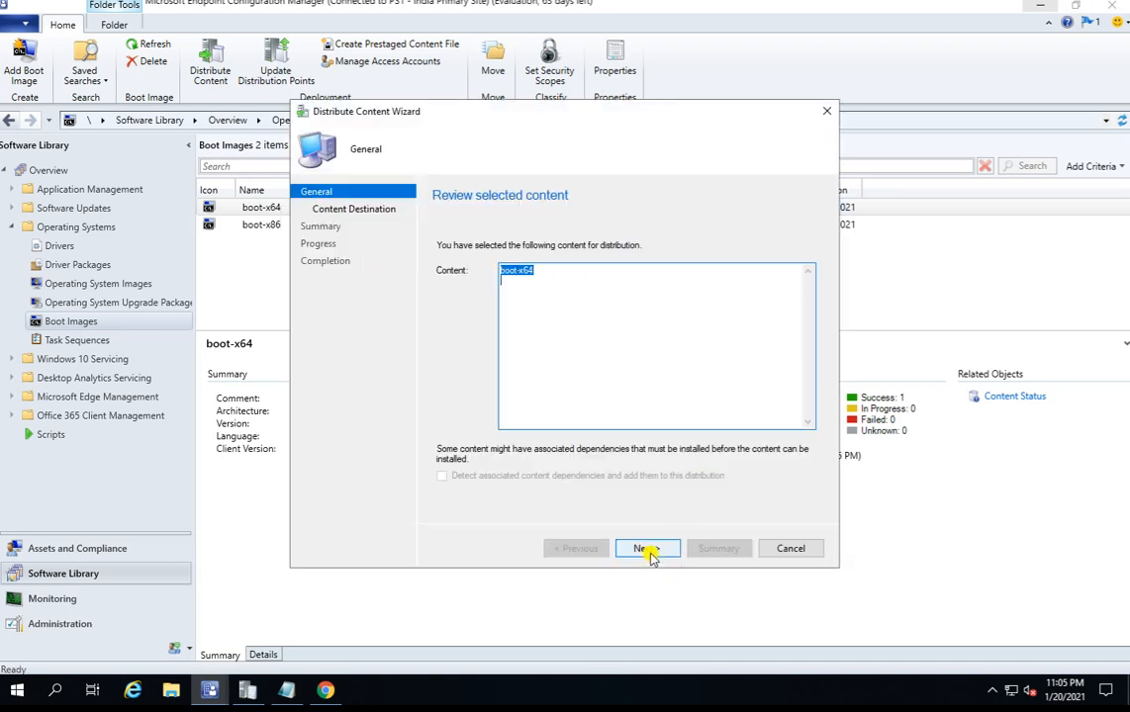
click(646, 549)
click(775, 309)
click(777, 343)
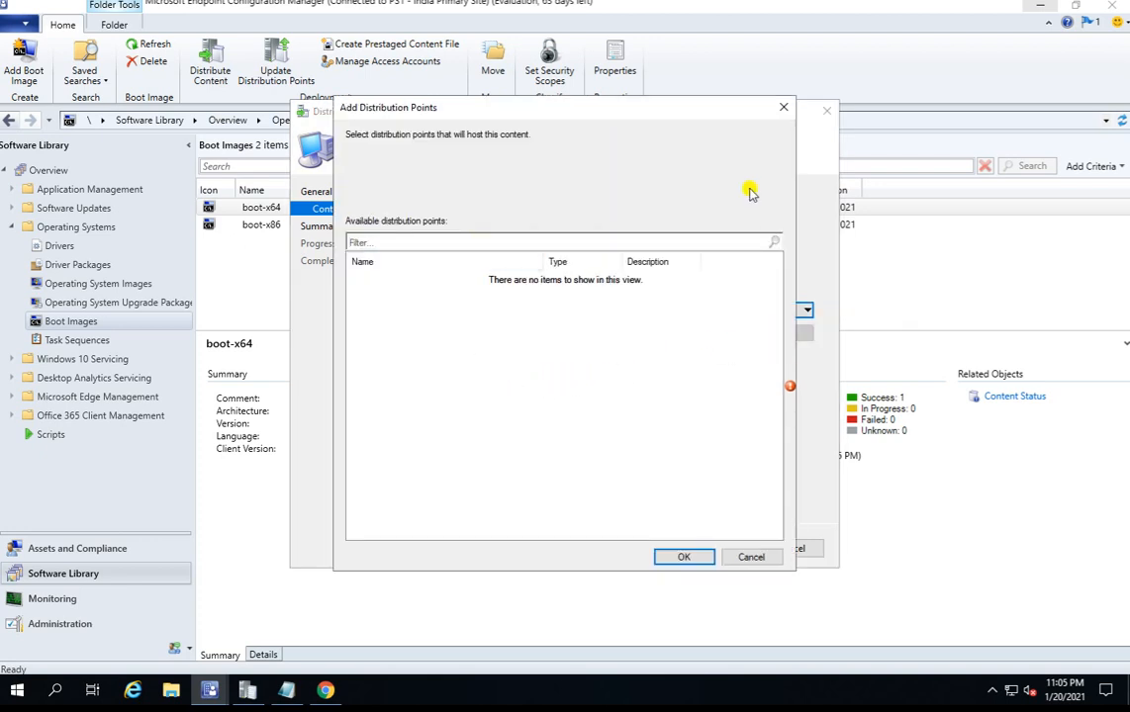
click(750, 556)
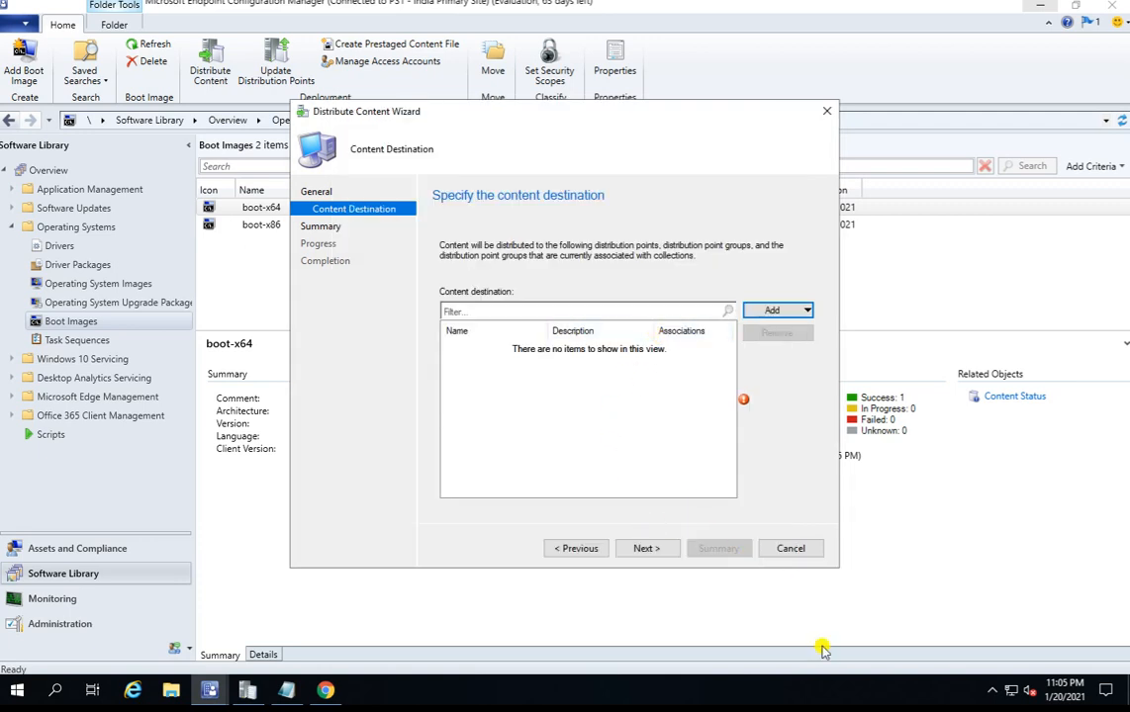
click(792, 550)
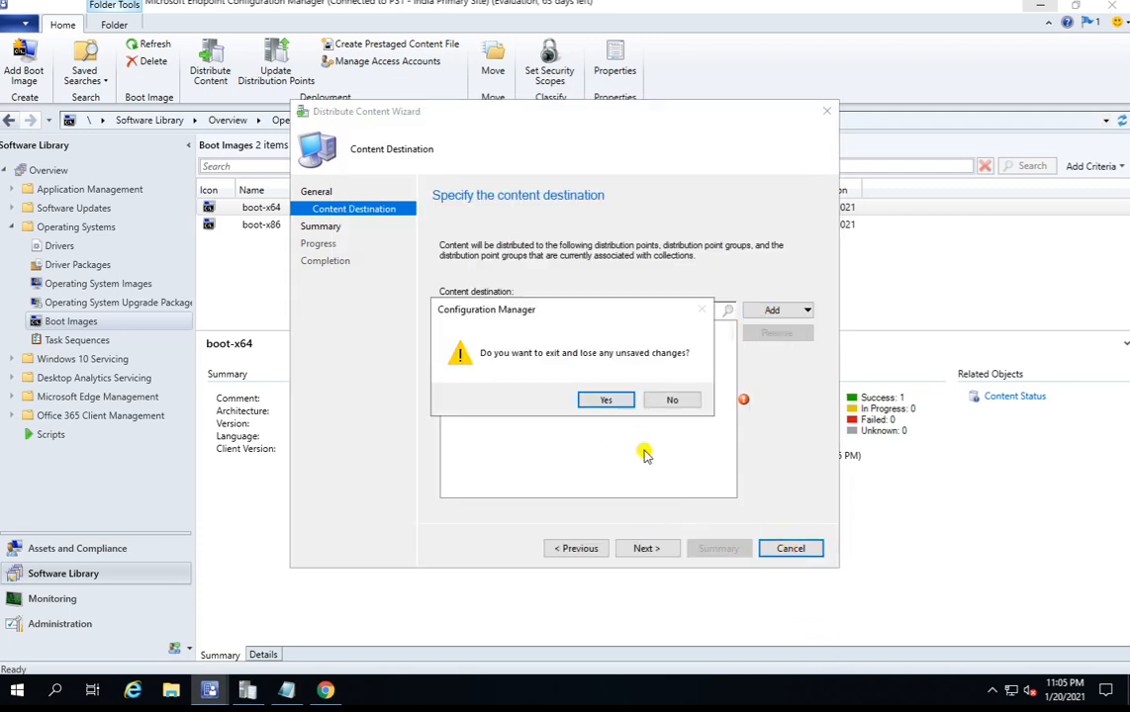
click(605, 403)
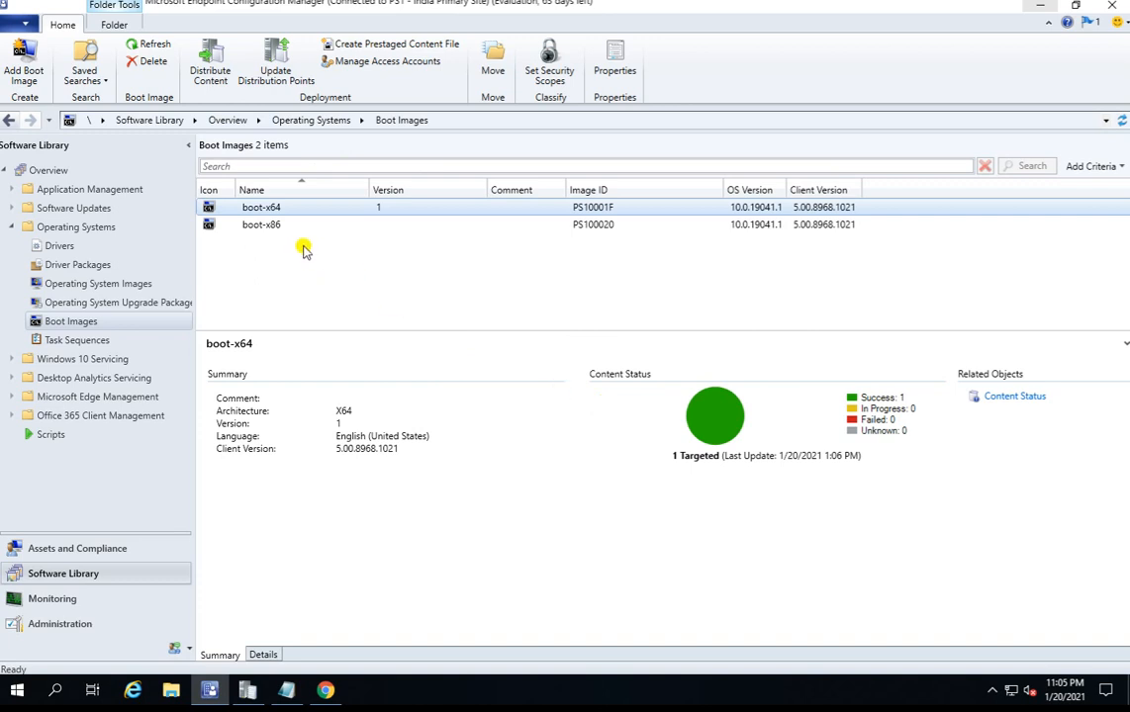
Open the boot-x64 image's properties and inspect its OS version and architecture in the image properties
right_click(313, 214)
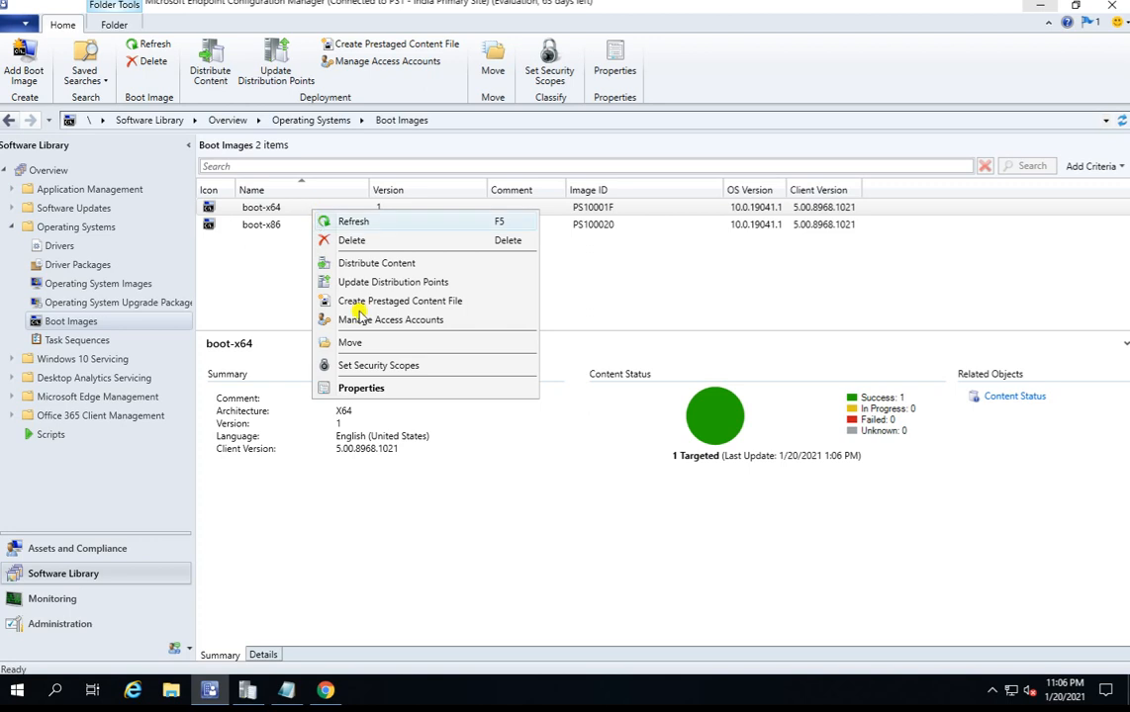
click(356, 389)
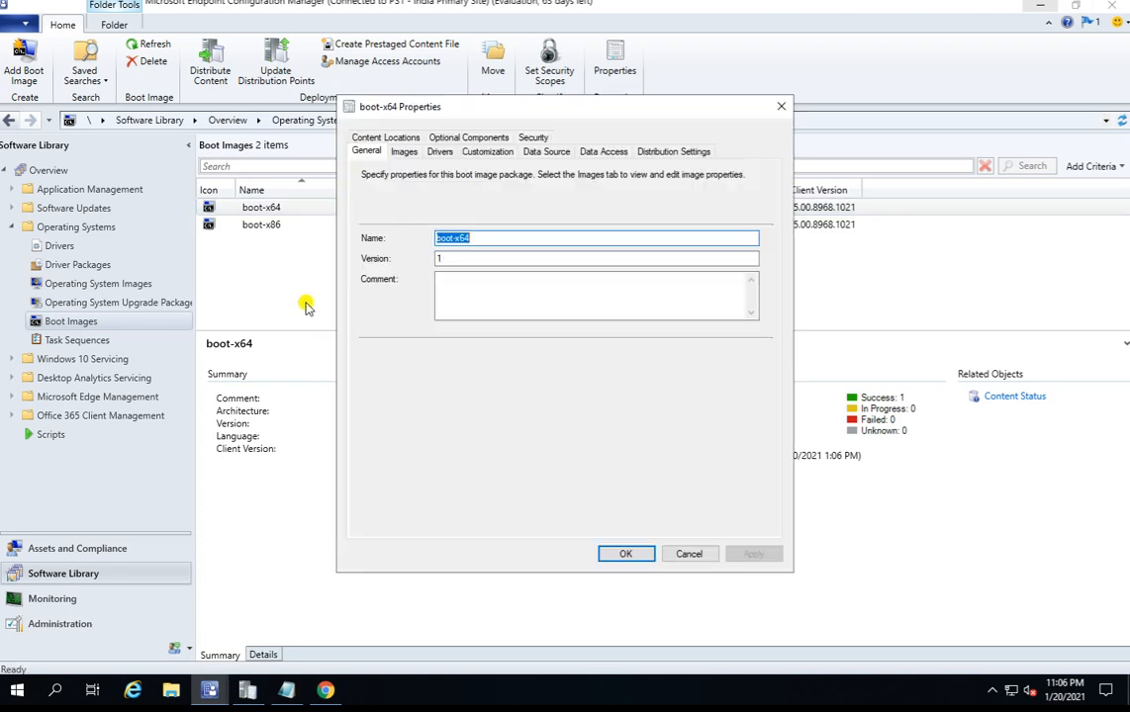
drag(551, 116, 392, 122)
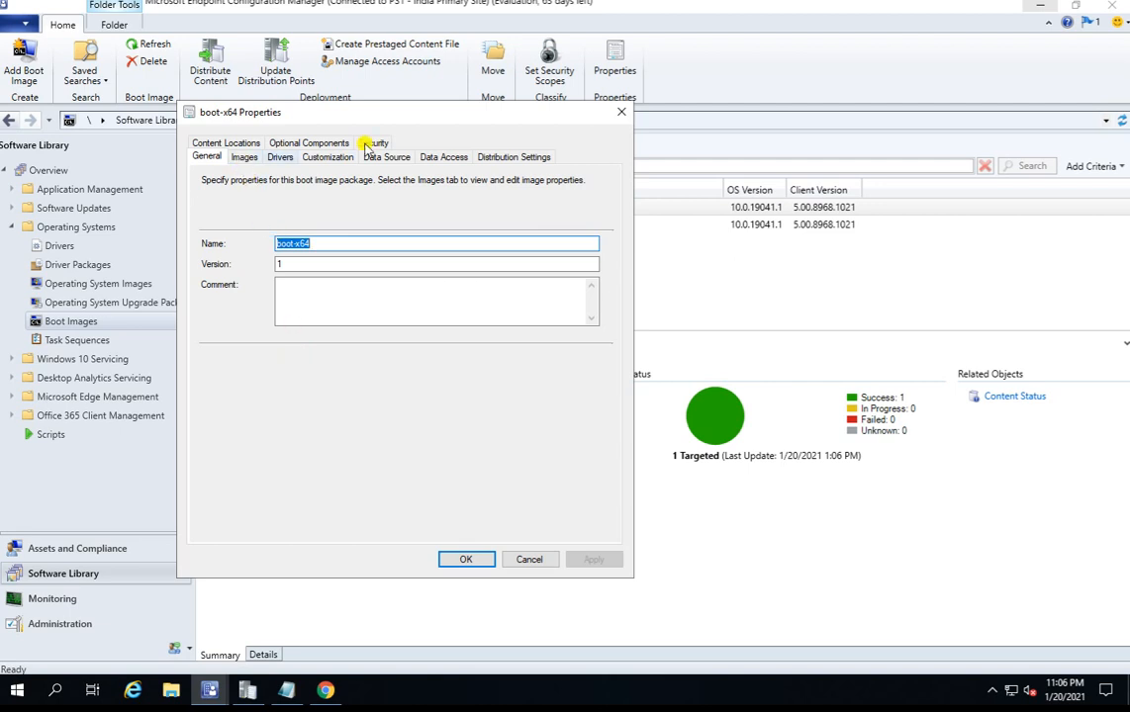
click(253, 164)
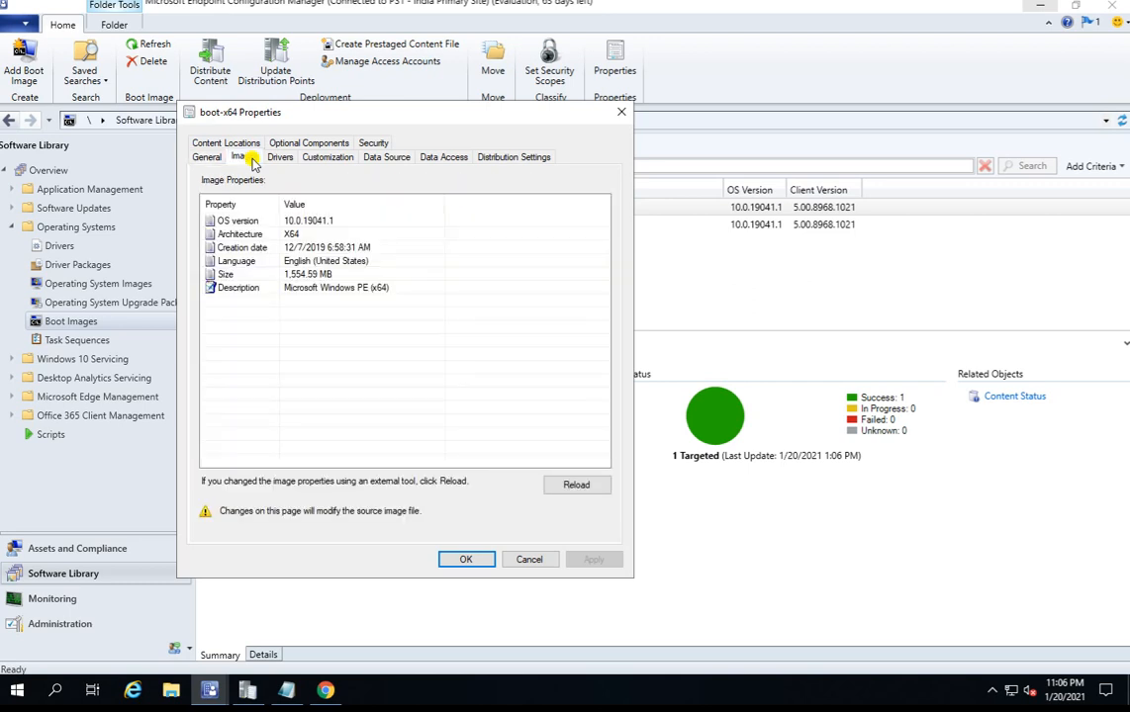
click(329, 223)
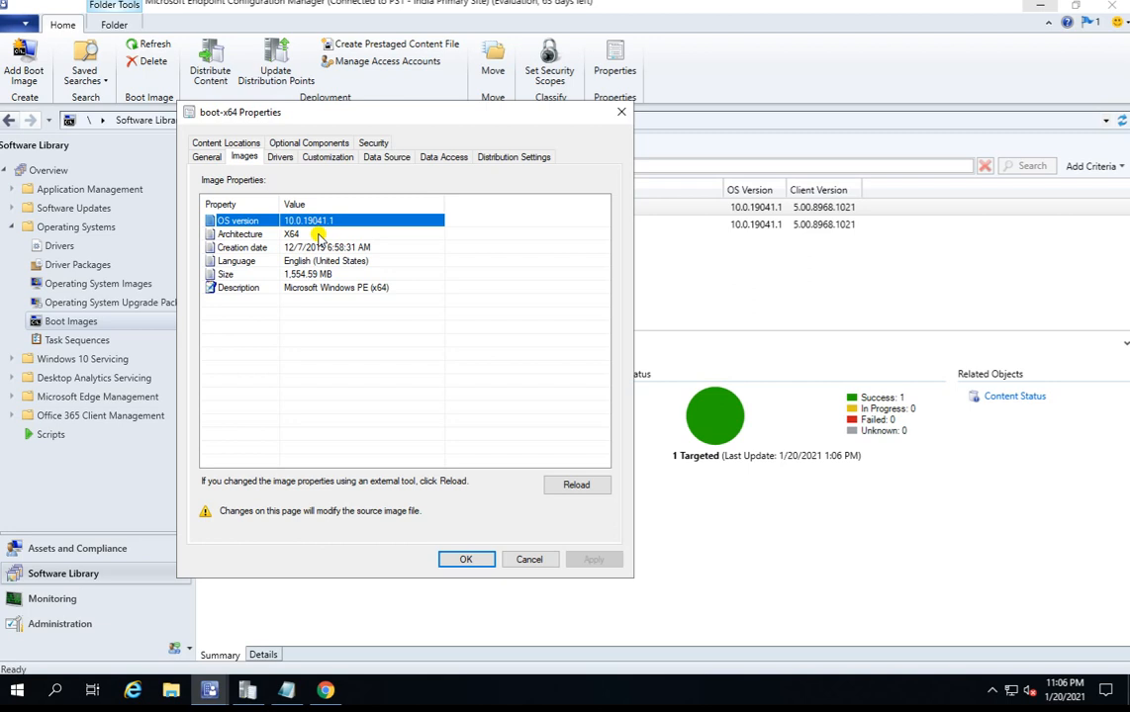
click(319, 235)
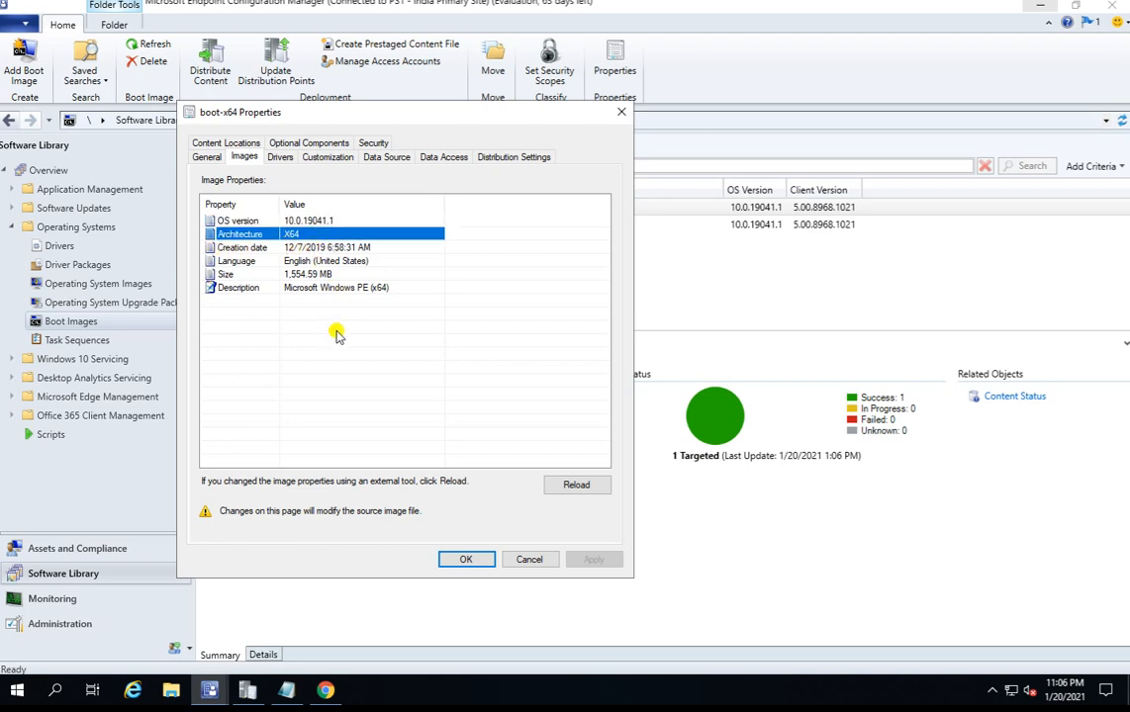
Review boot-x64's drivers, customization, data source, data access and distribution settings, and the distribution point listed in its content locations
click(281, 159)
click(330, 159)
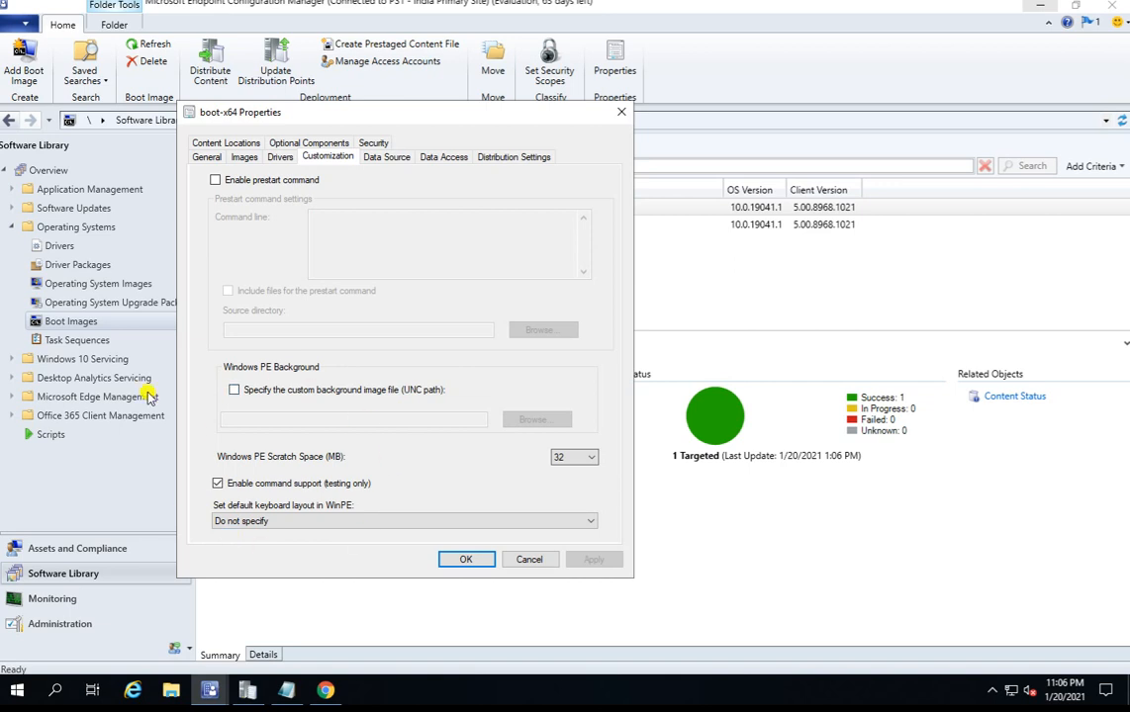
click(368, 156)
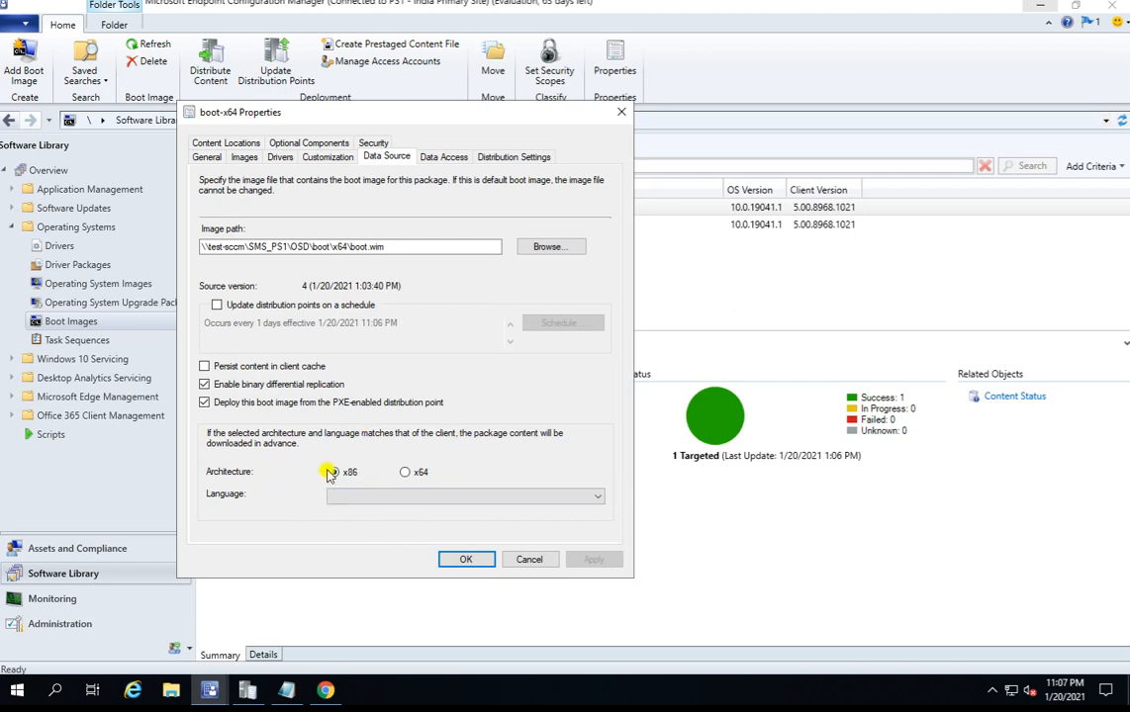
click(443, 157)
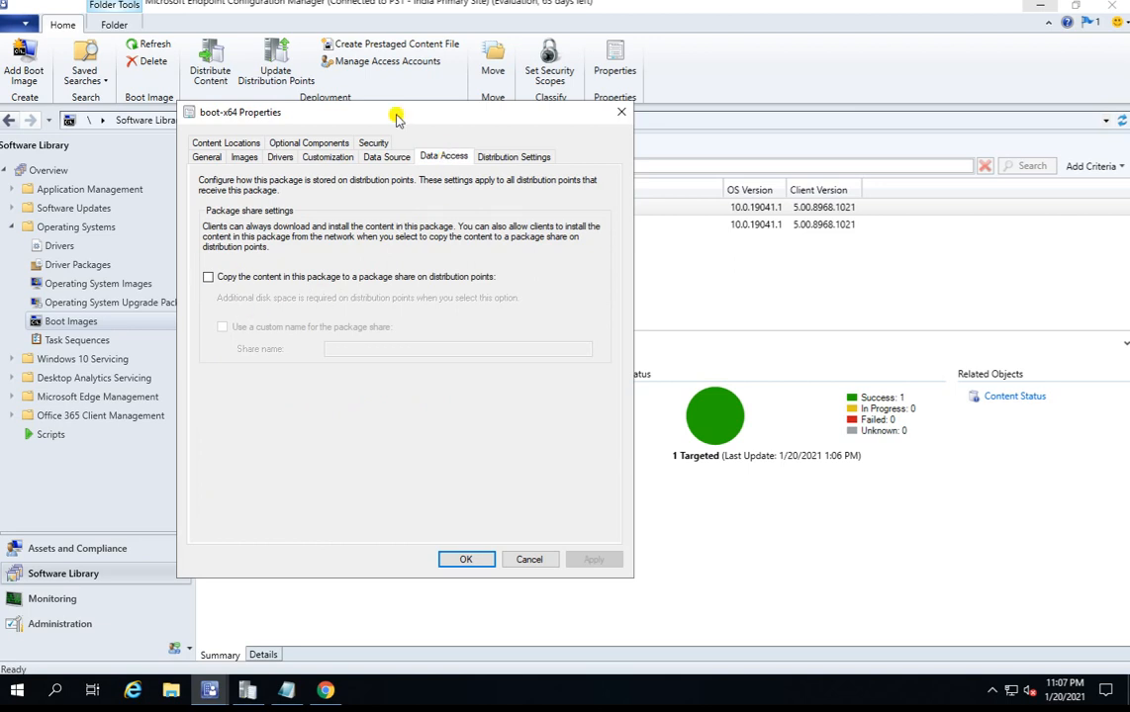
click(522, 158)
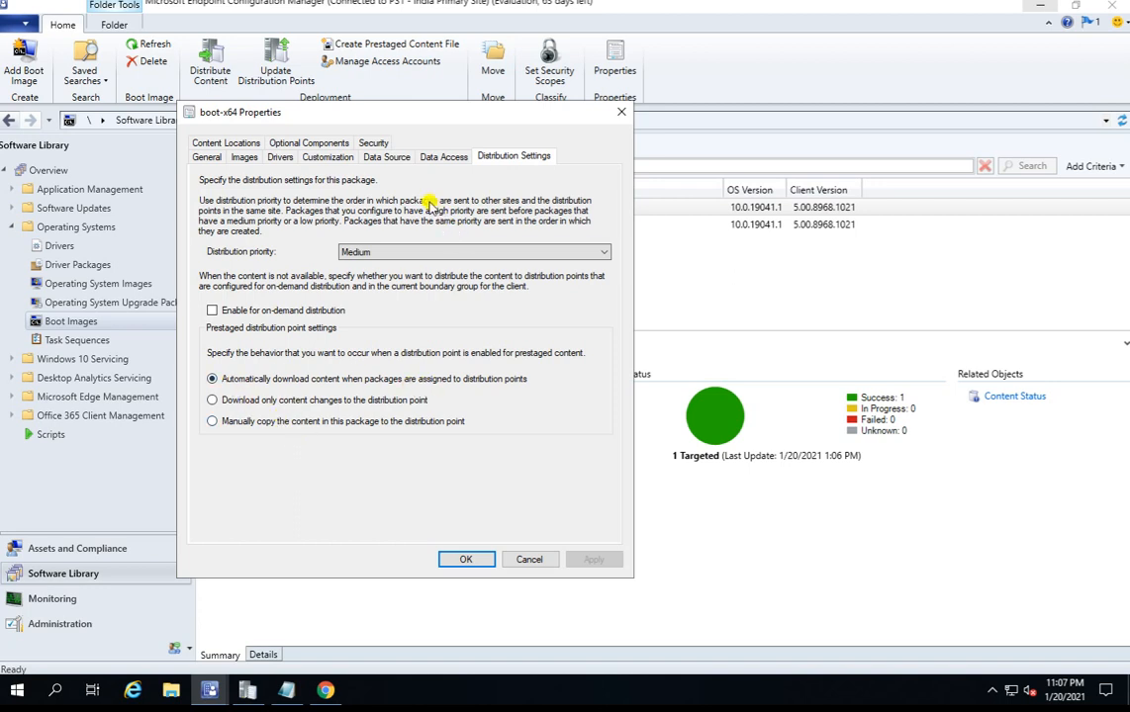
click(244, 145)
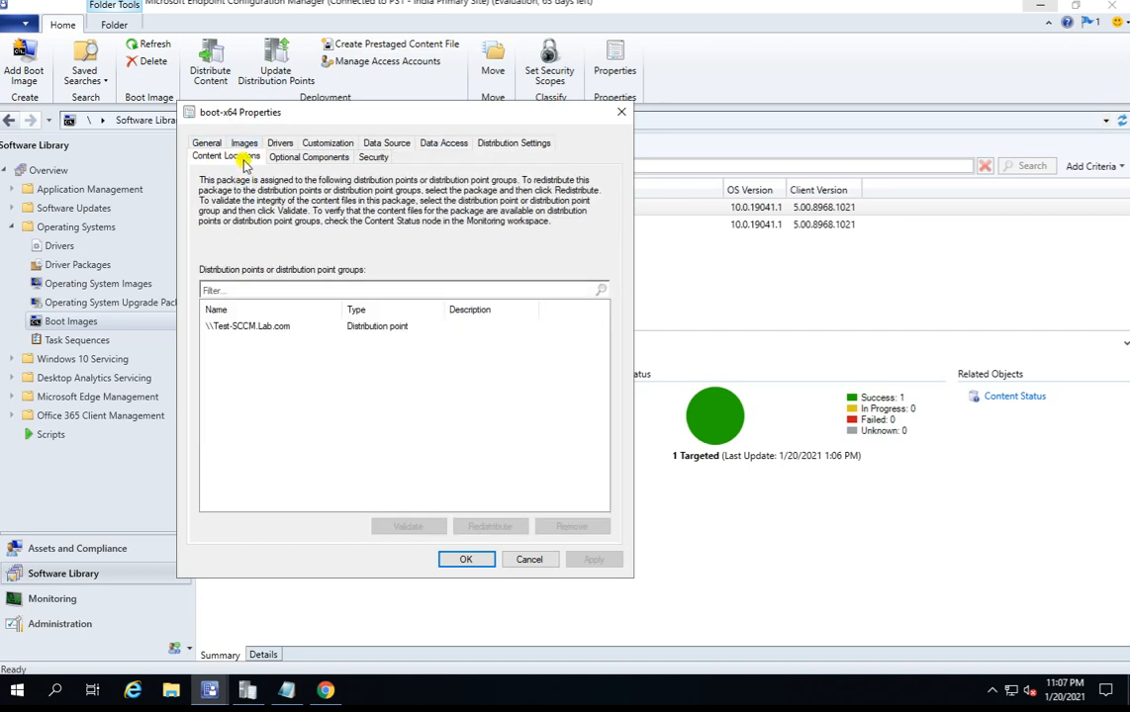
click(259, 327)
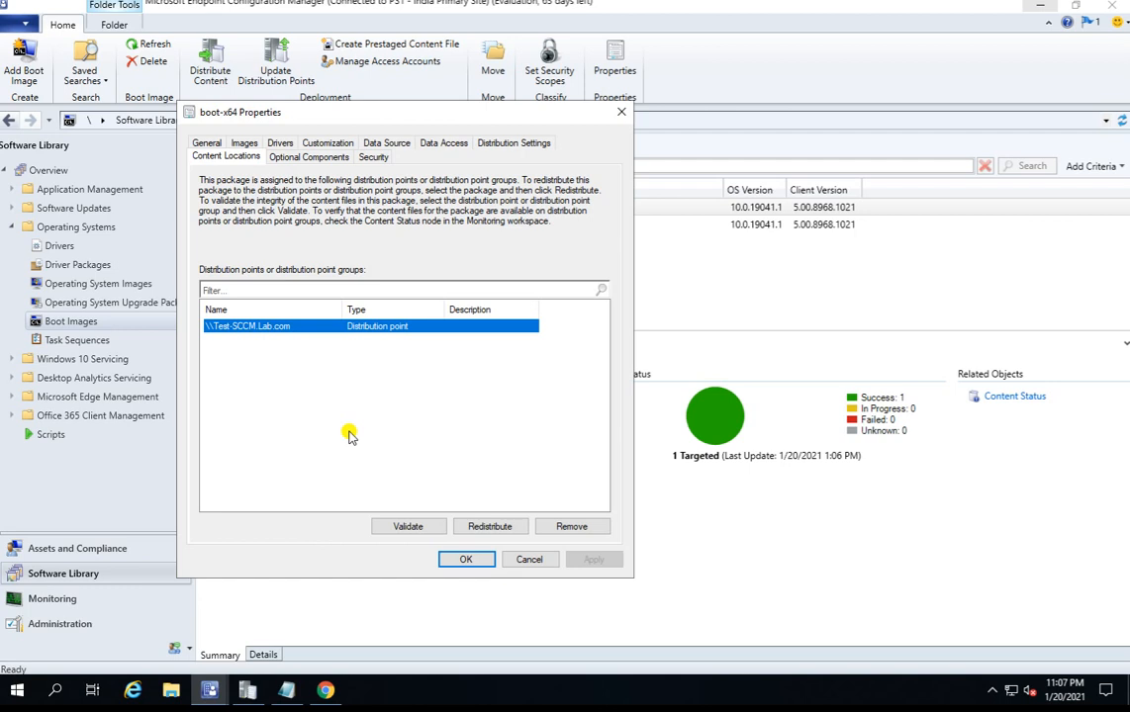
Examine the optional components added to Windows PE for the boot-x64 image, including scripting, startup, network and WMI
click(289, 154)
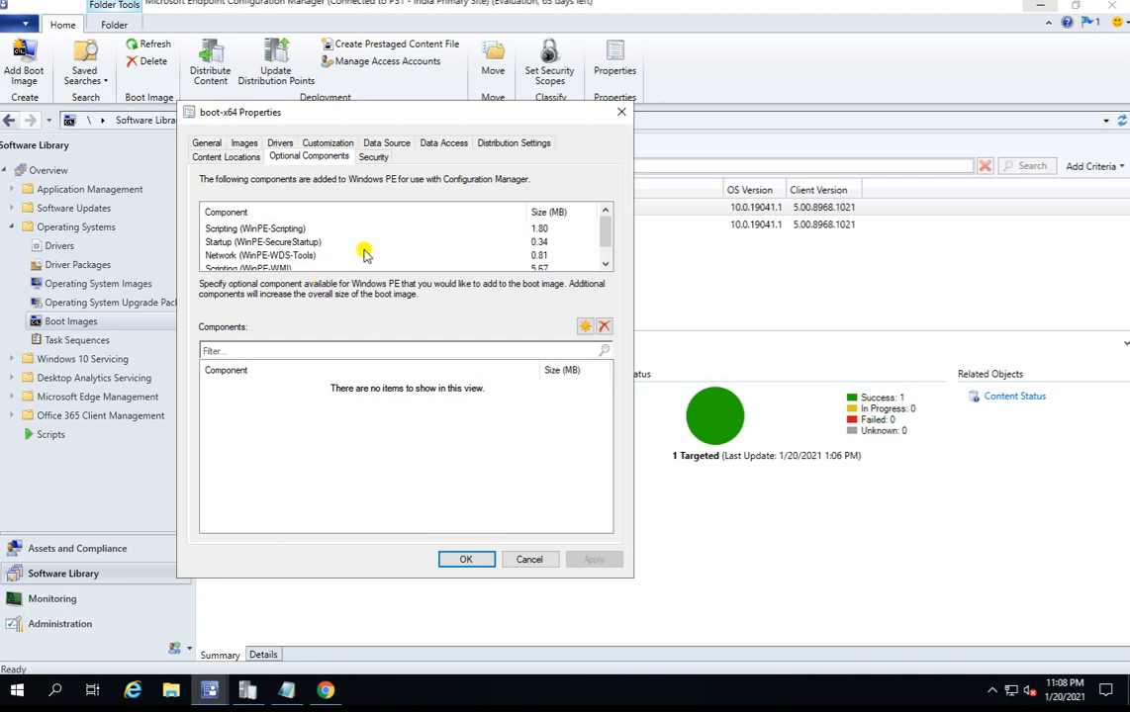
click(293, 229)
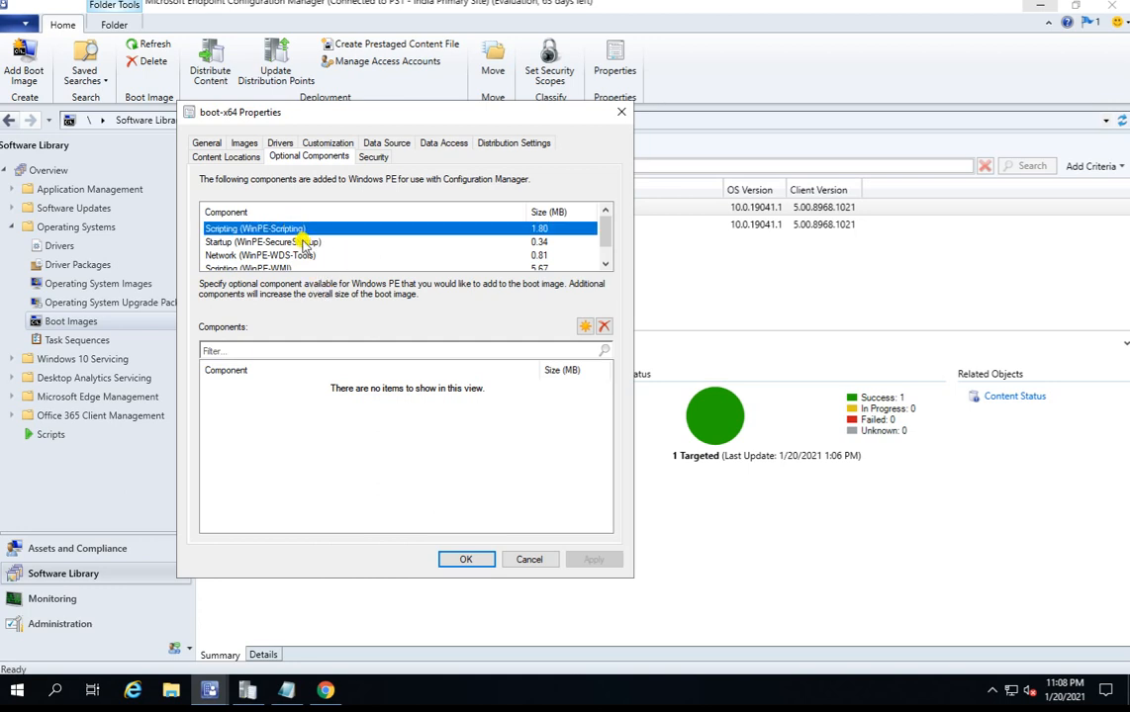
click(605, 262)
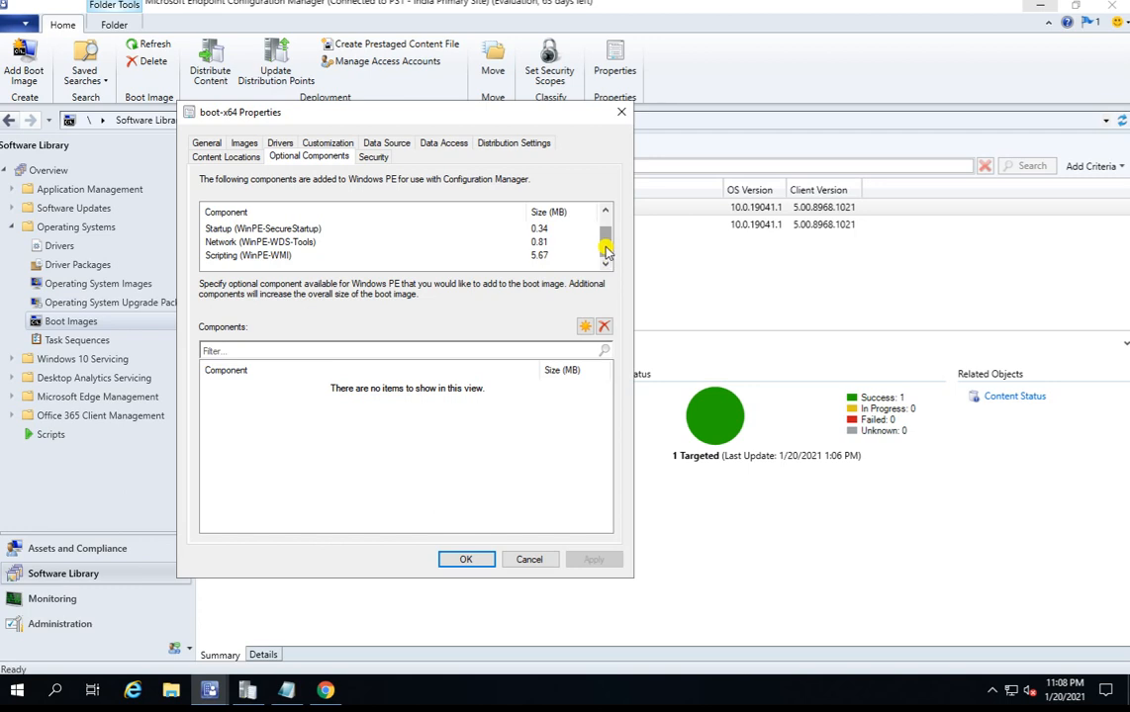
drag(605, 245, 606, 239)
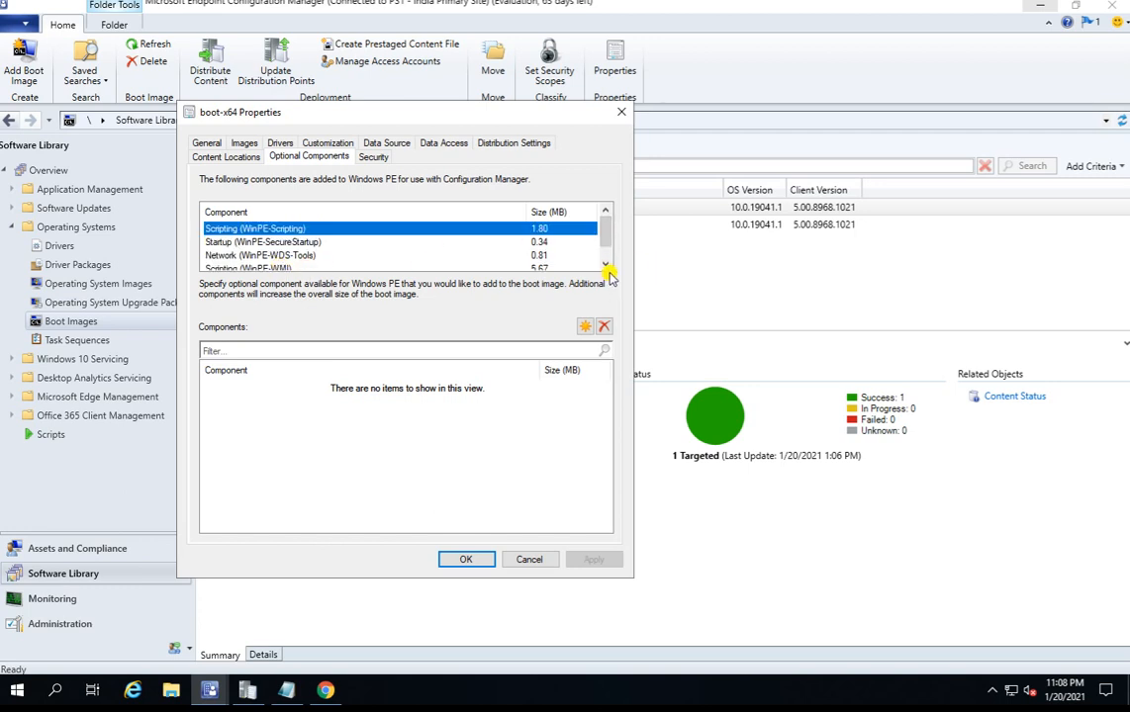
click(605, 265)
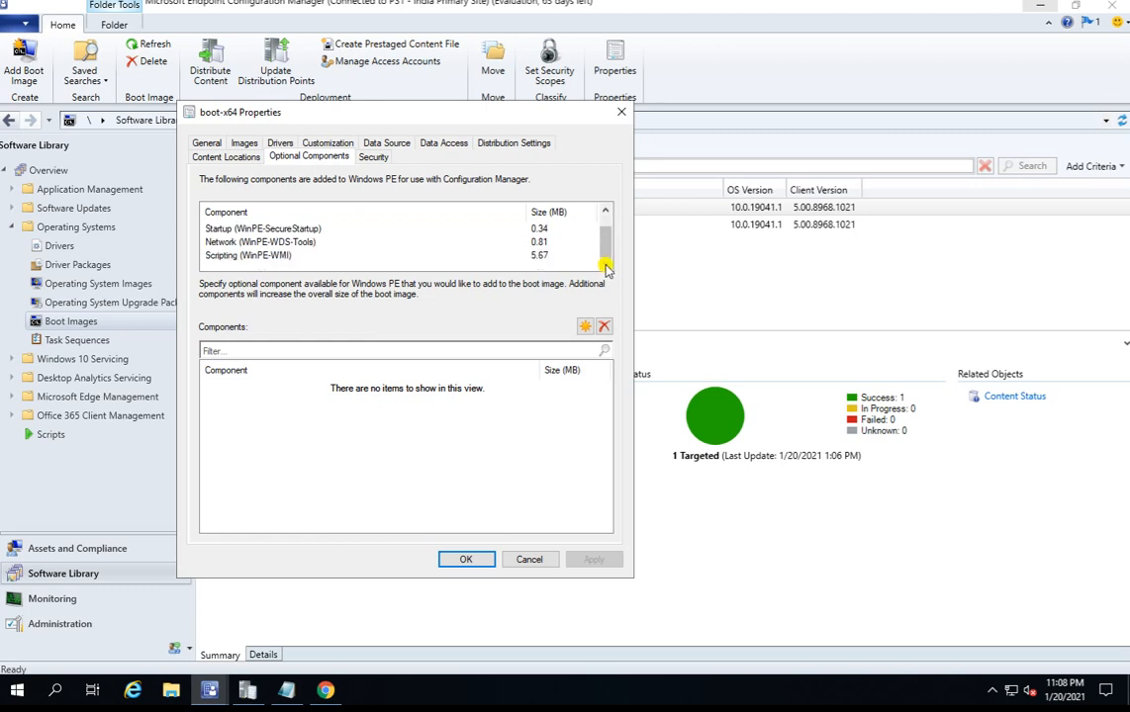
click(605, 212)
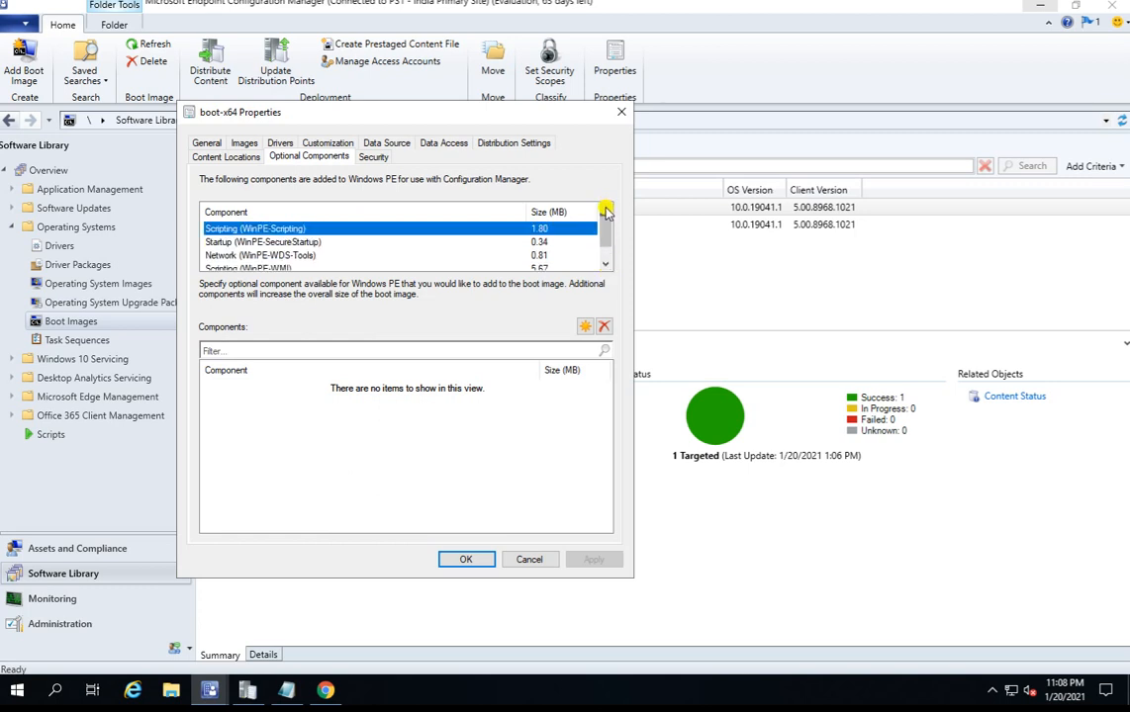
click(276, 243)
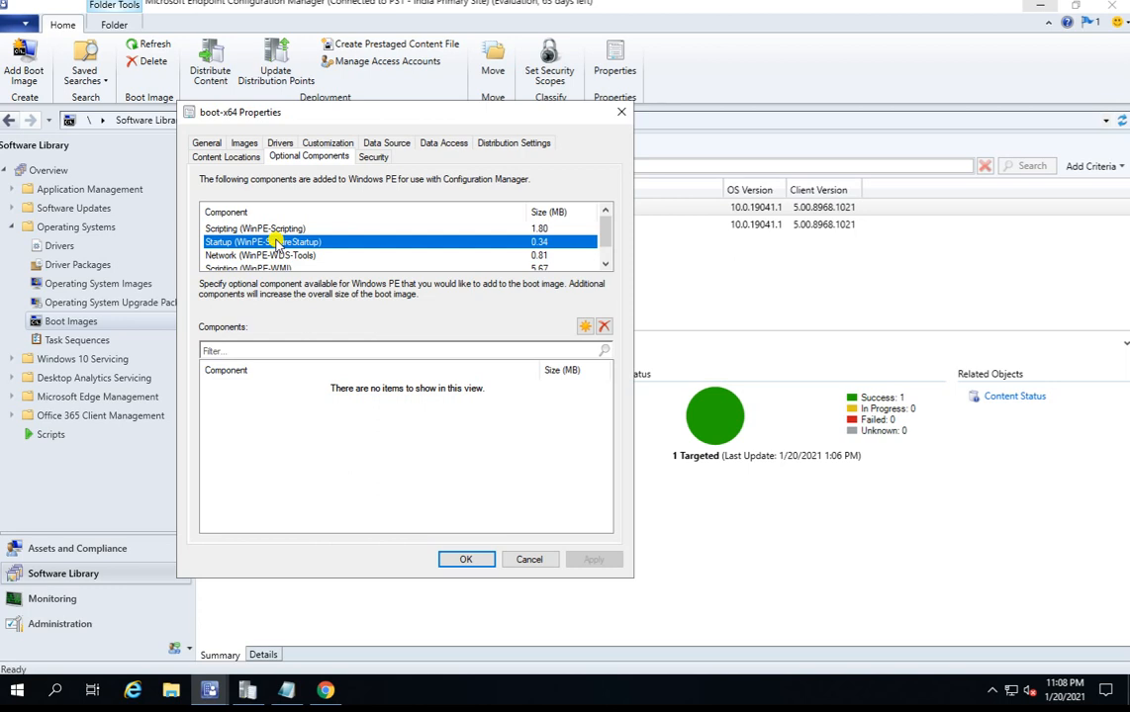
click(270, 228)
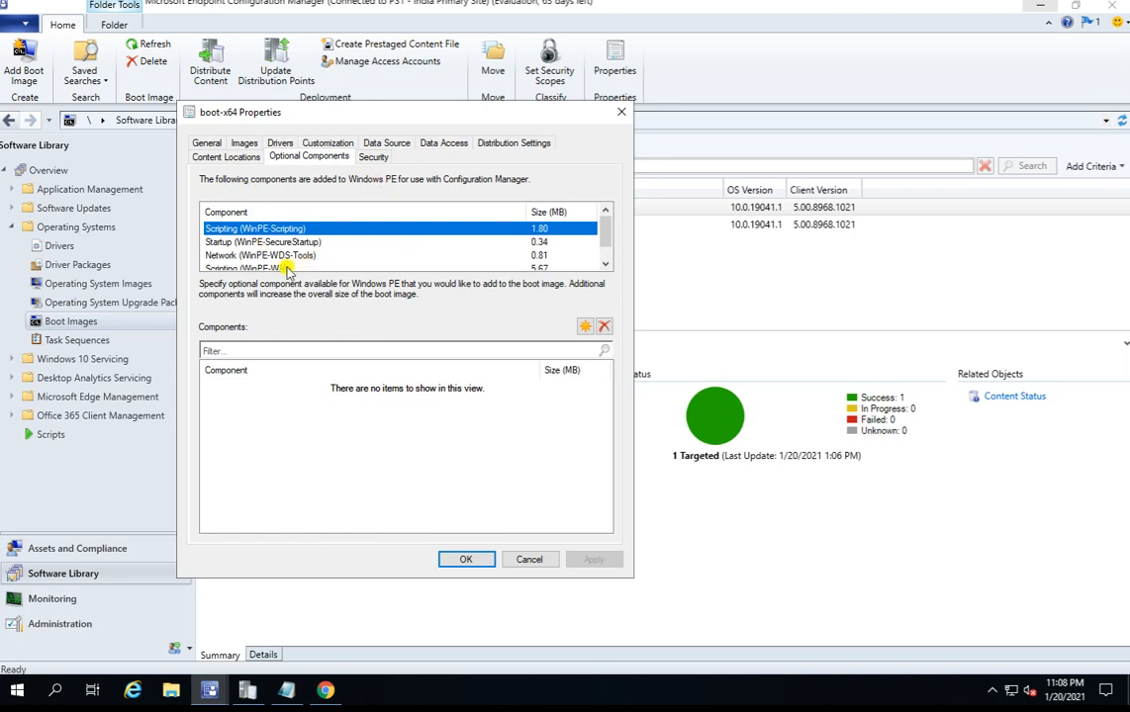
Check which administrative users have permissions on the boot-x64 image, and close its properties without saving changes
click(373, 156)
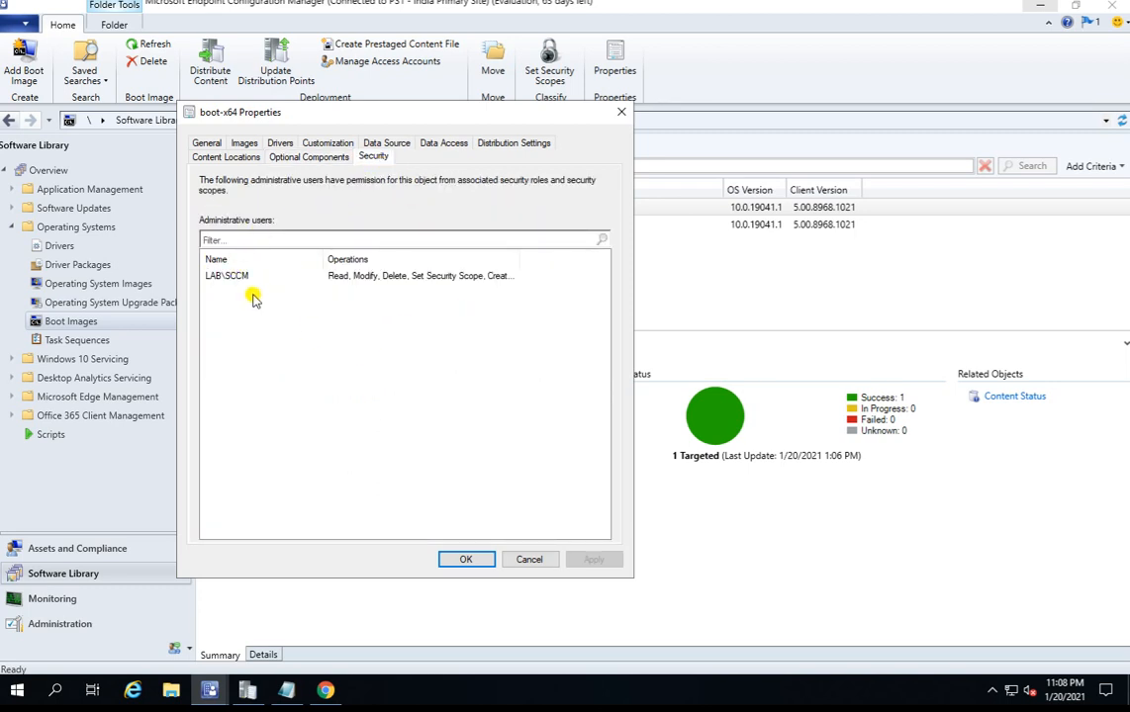
click(221, 280)
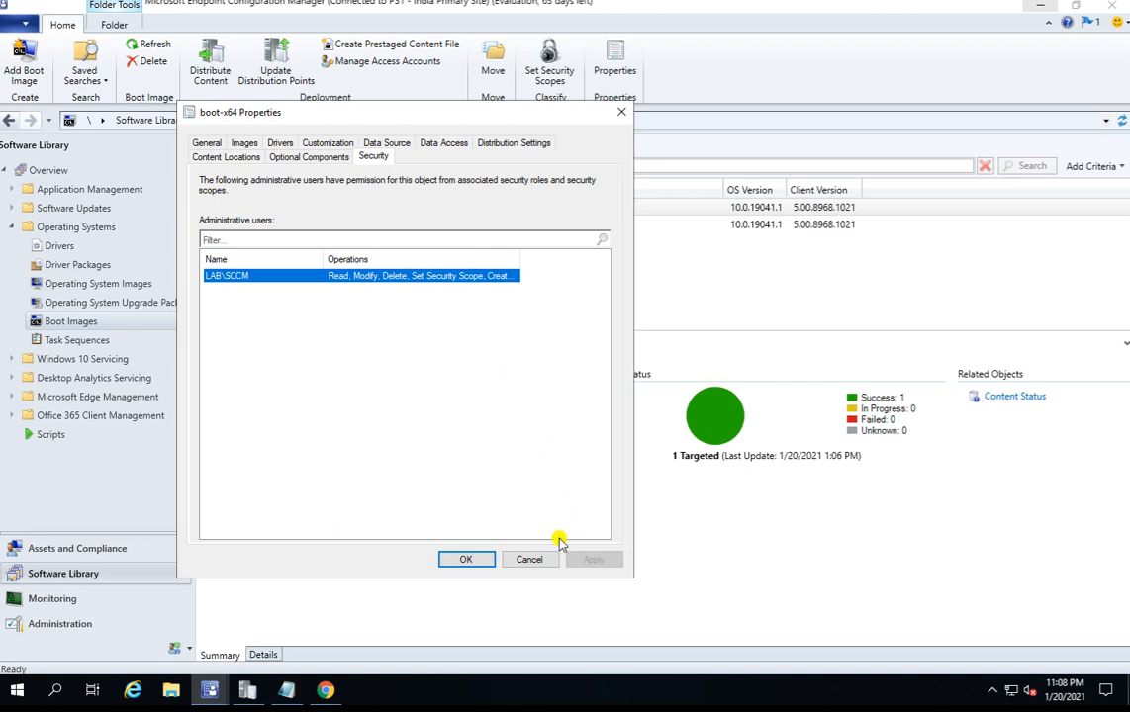
click(525, 562)
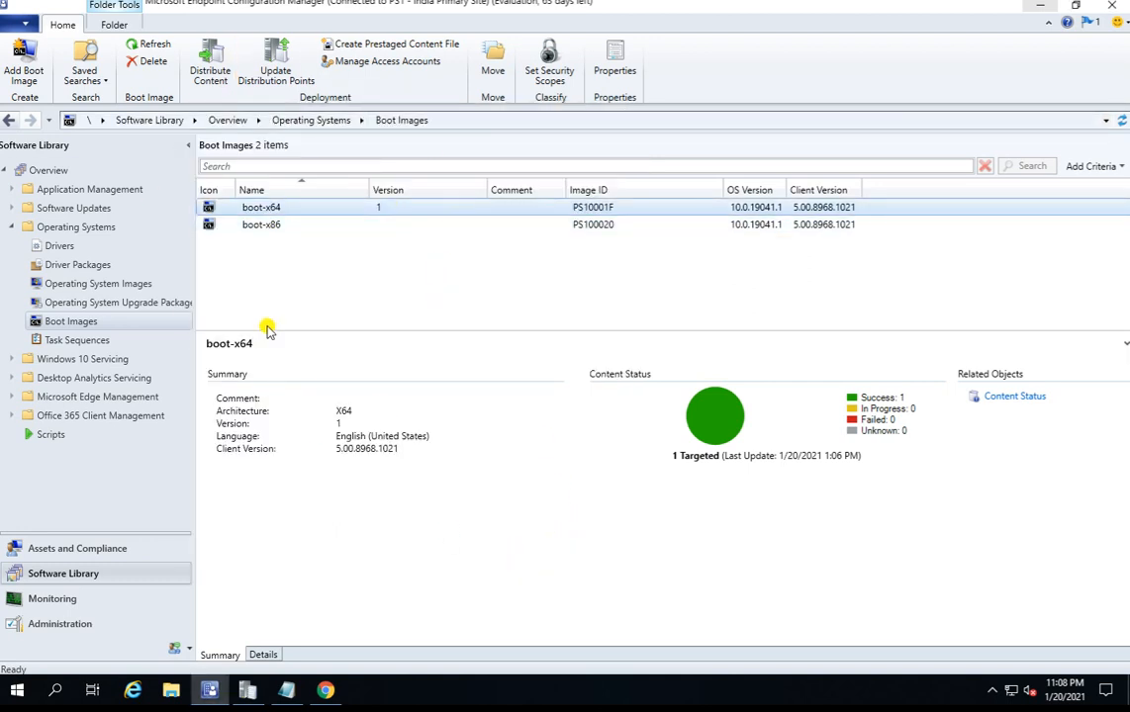
Start adding a new image in the Software Library's Operating System Images
click(89, 283)
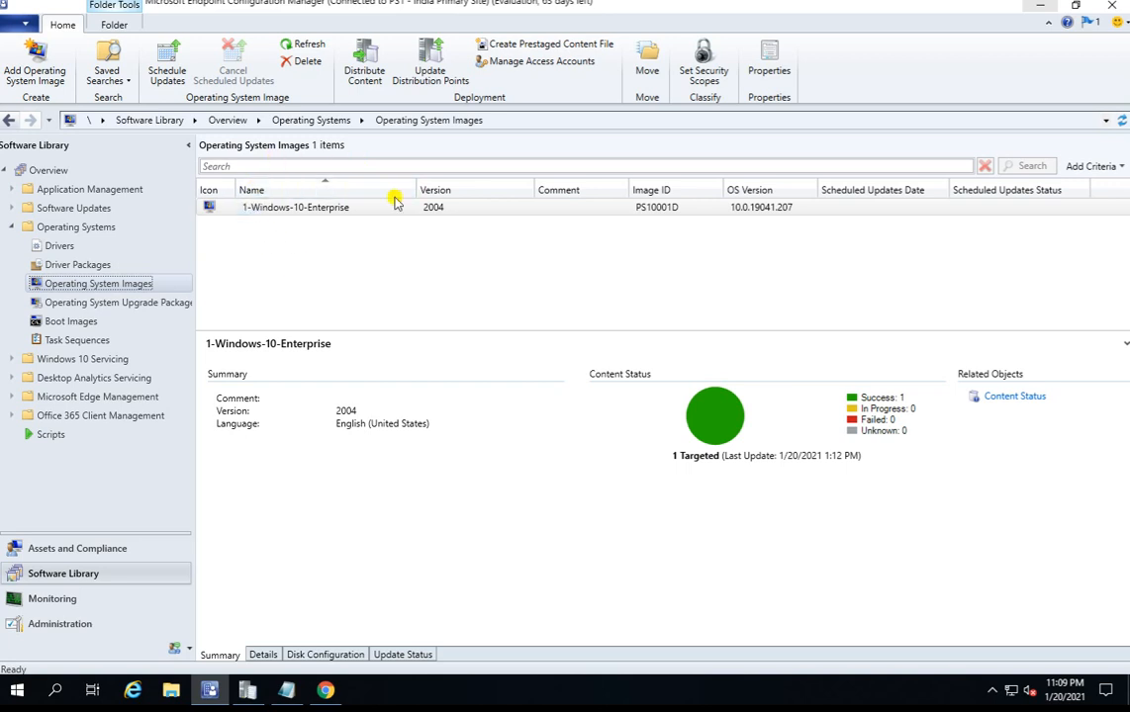
right_click(135, 286)
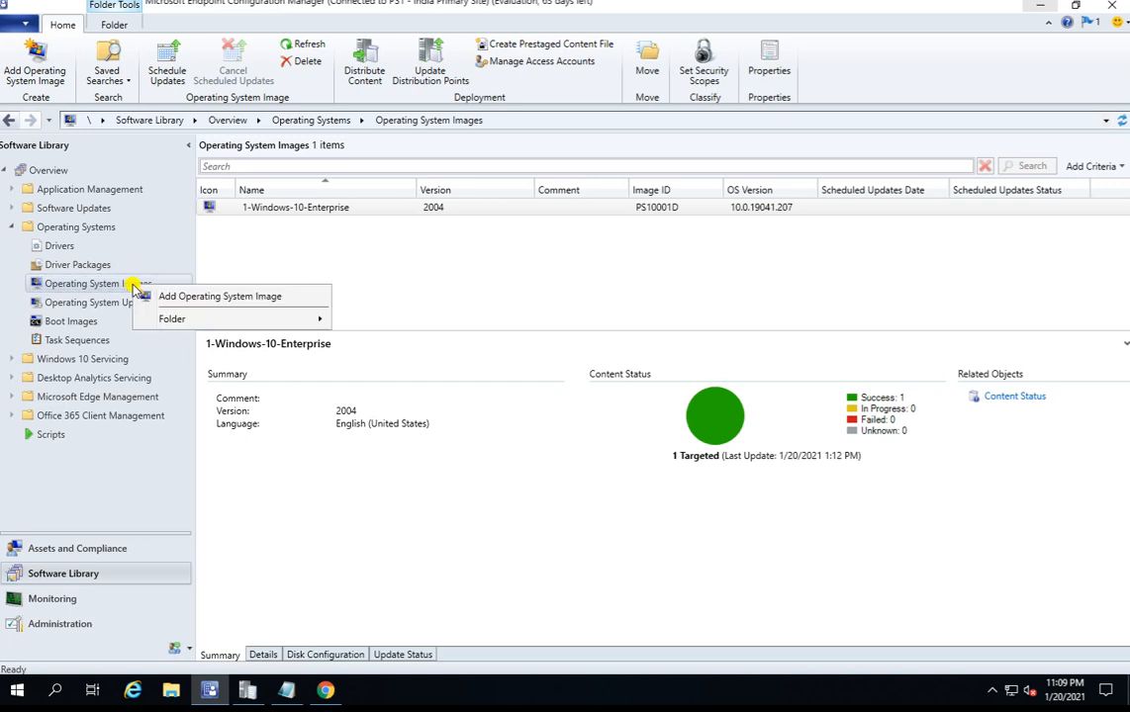
click(189, 293)
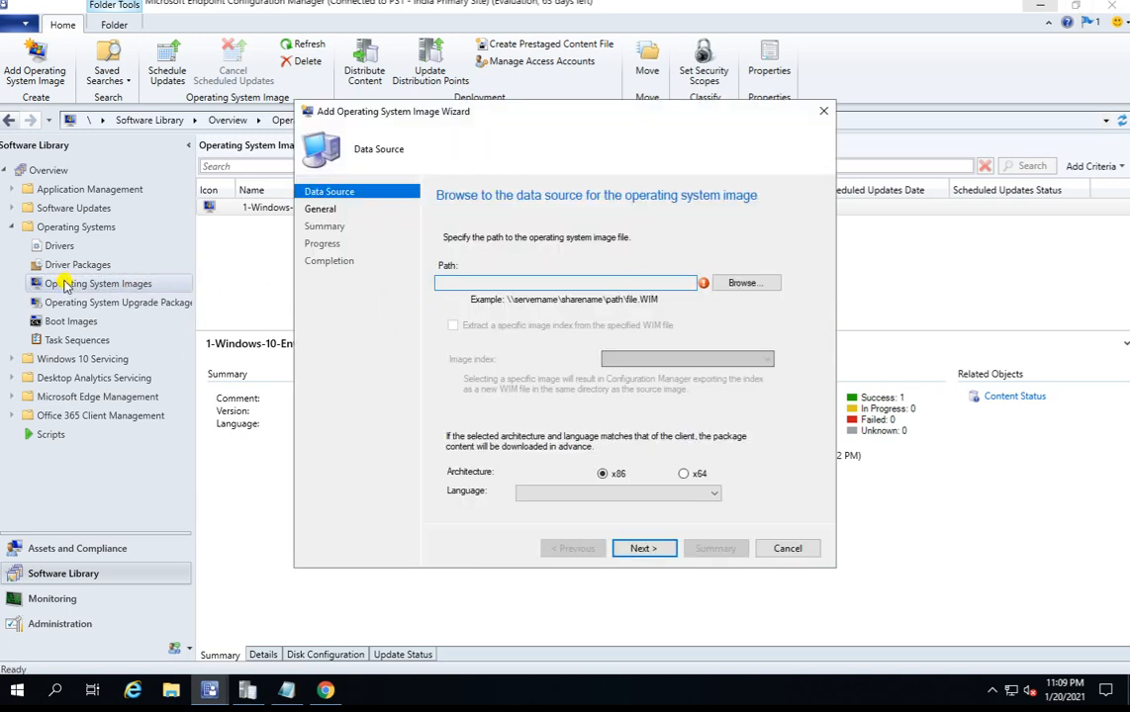
Browse for the image source file and open the OSDData share on \\test-sccm
click(718, 284)
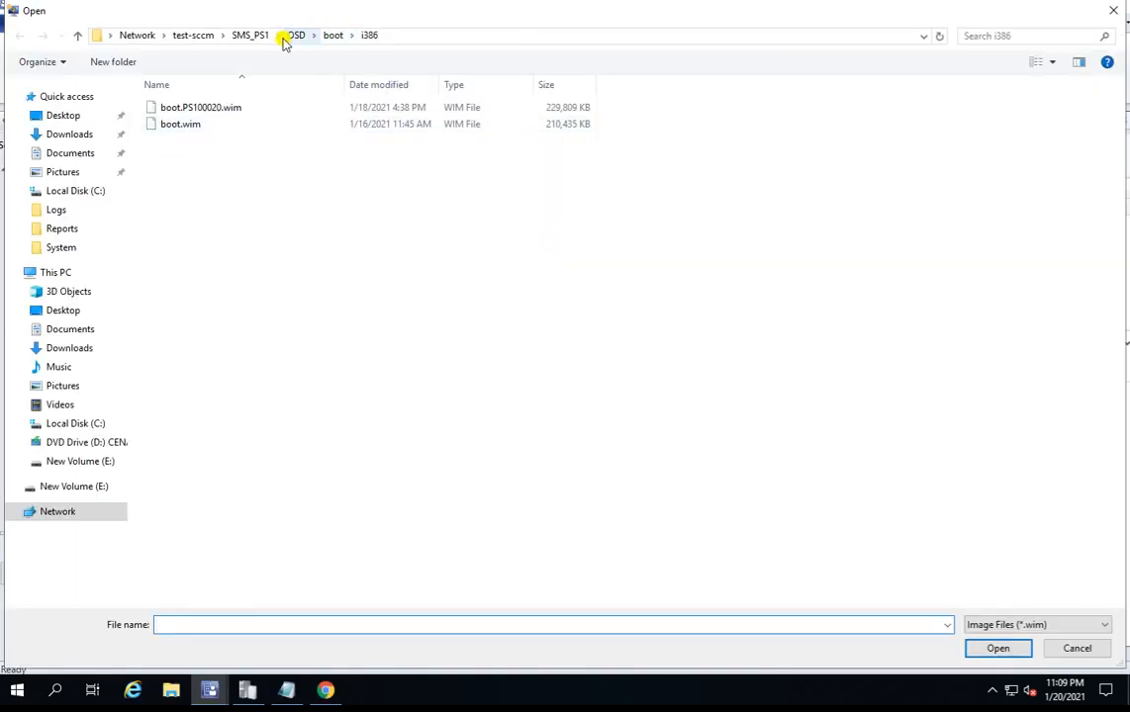
click(449, 37)
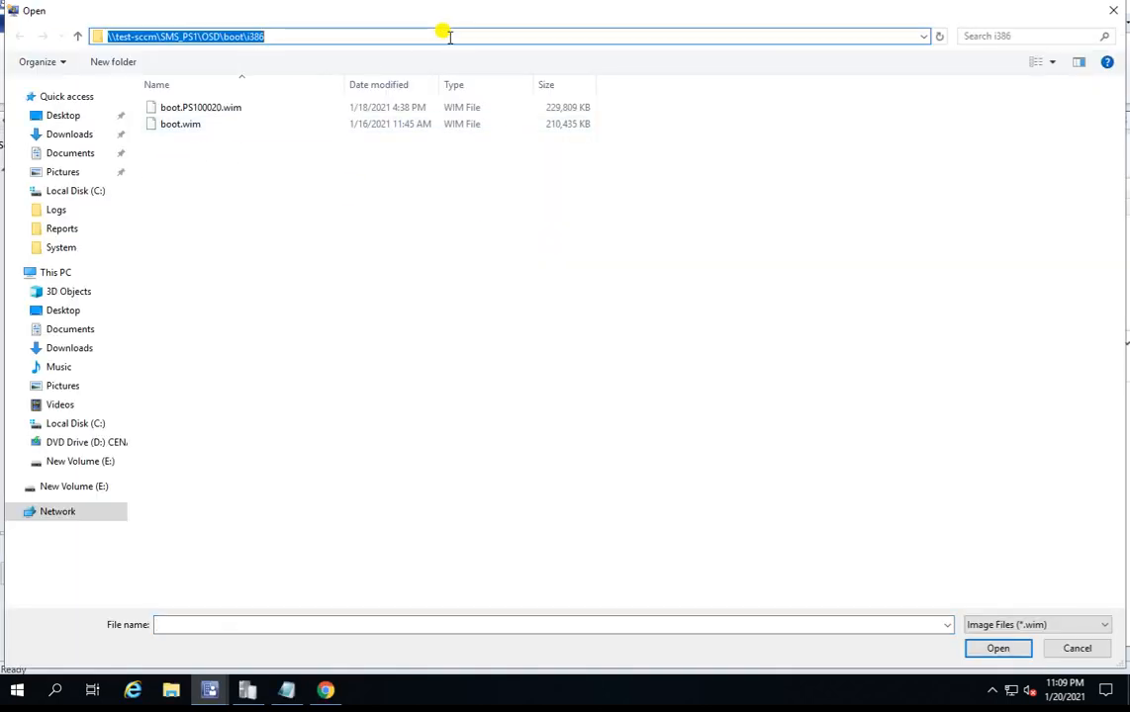
click(449, 37)
key(BackSpace)
key(BackSpace)
key(BackSpace)
key(BackSpace)
key(BackSpace)
key(BackSpace)
key(BackSpace)
key(BackSpace)
key(BackSpace)
key(BackSpace)
key(BackSpace)
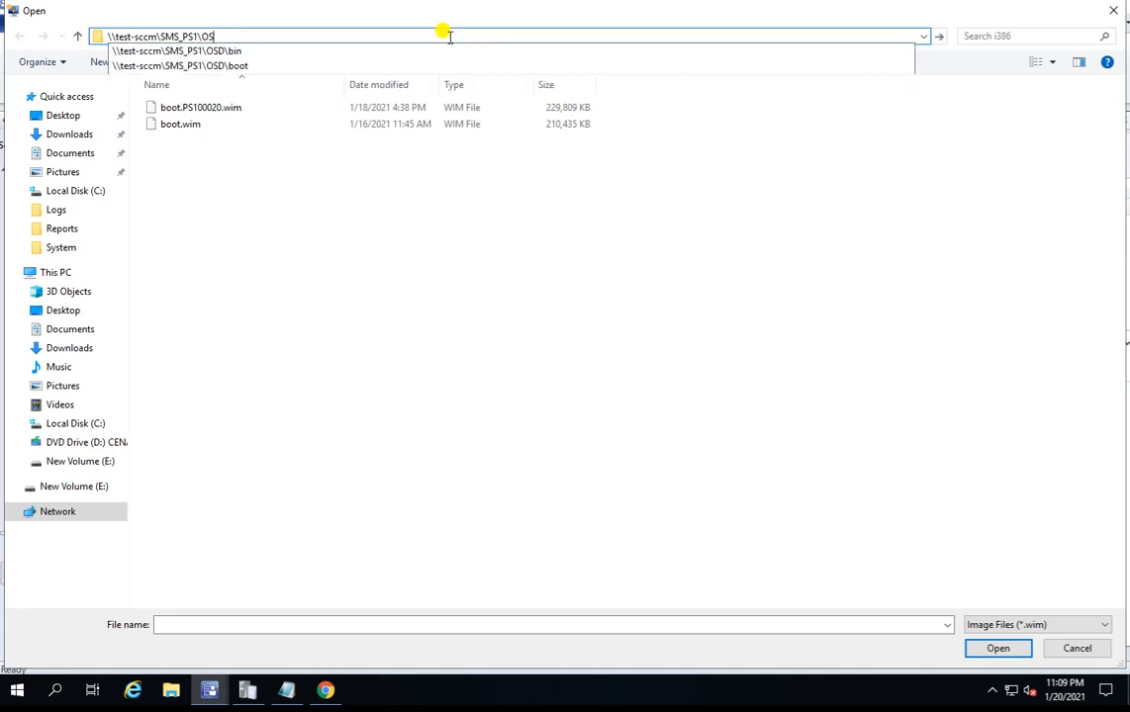
key(BackSpace)
key(BackSpace)
key(BackSpace)
key(BackSpace)
key(BackSpace)
key(BackSpace)
key(BackSpace)
key(BackSpace)
key(BackSpace)
key(BackSpace)
key(Return)
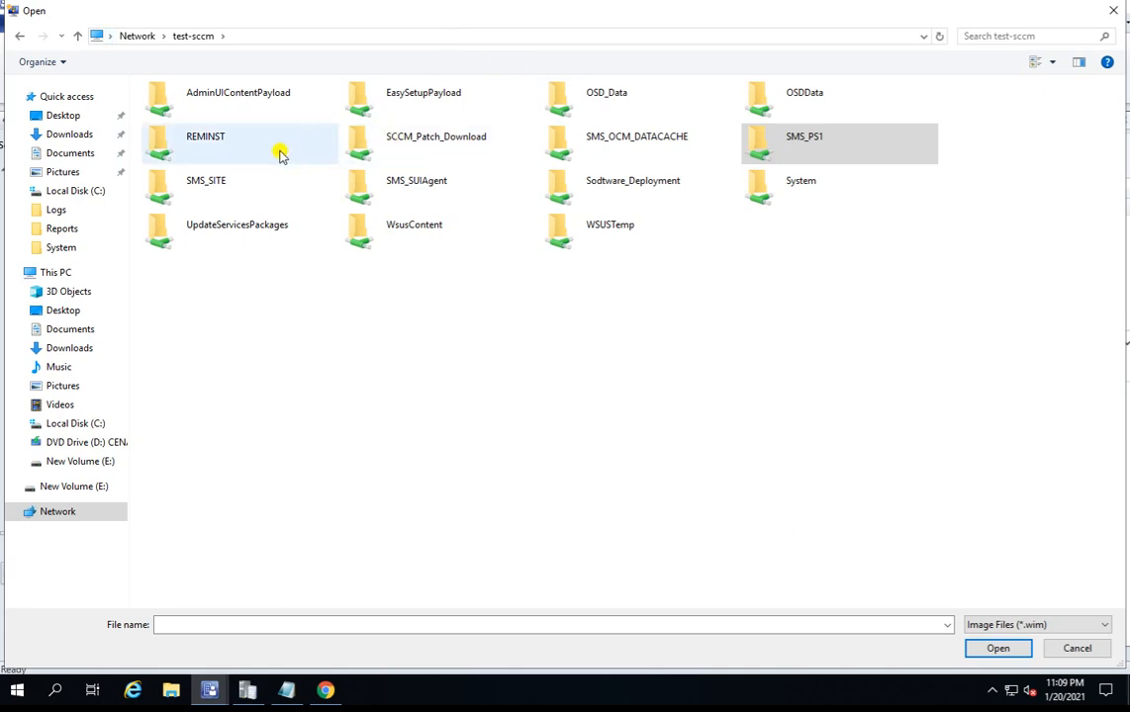
double_click(607, 98)
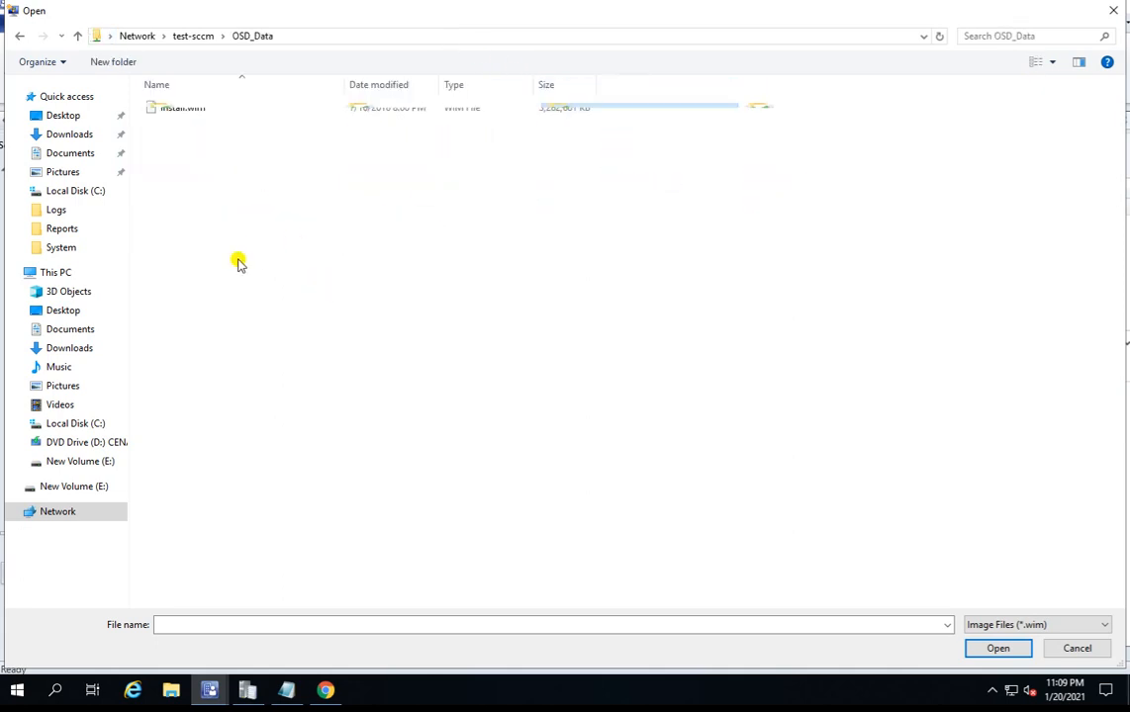
key(BackSpace)
double_click(807, 97)
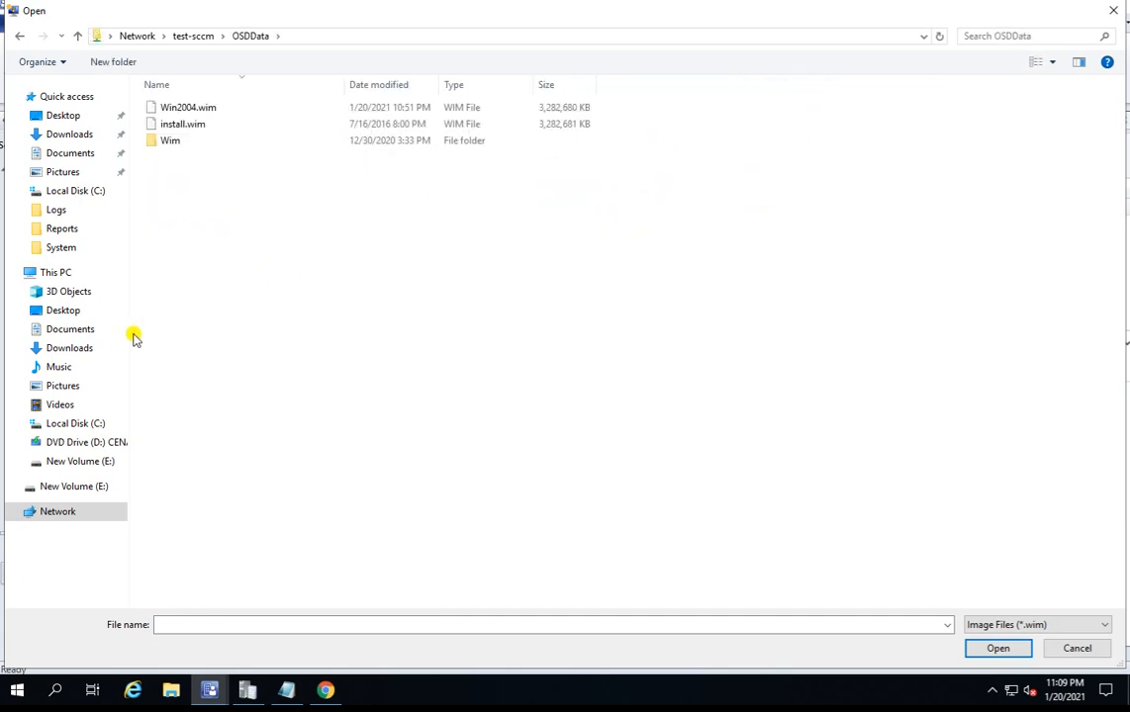
Try to use Win2004.wim directly from the OSDData share as the image source
click(234, 112)
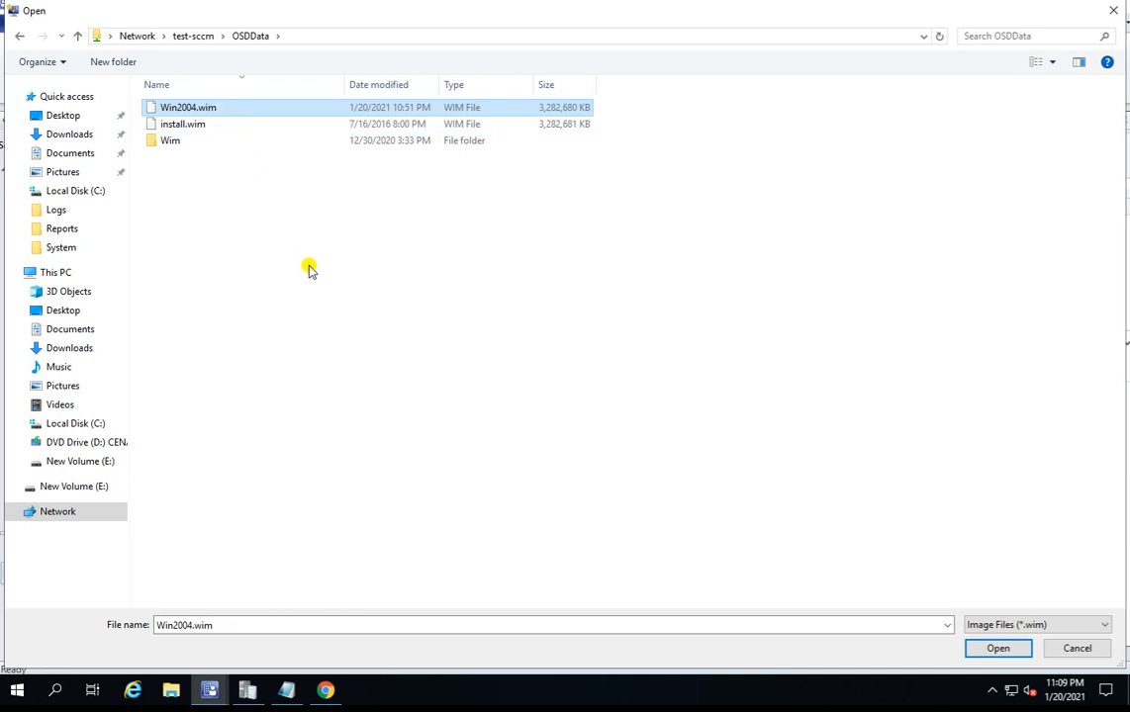
click(997, 648)
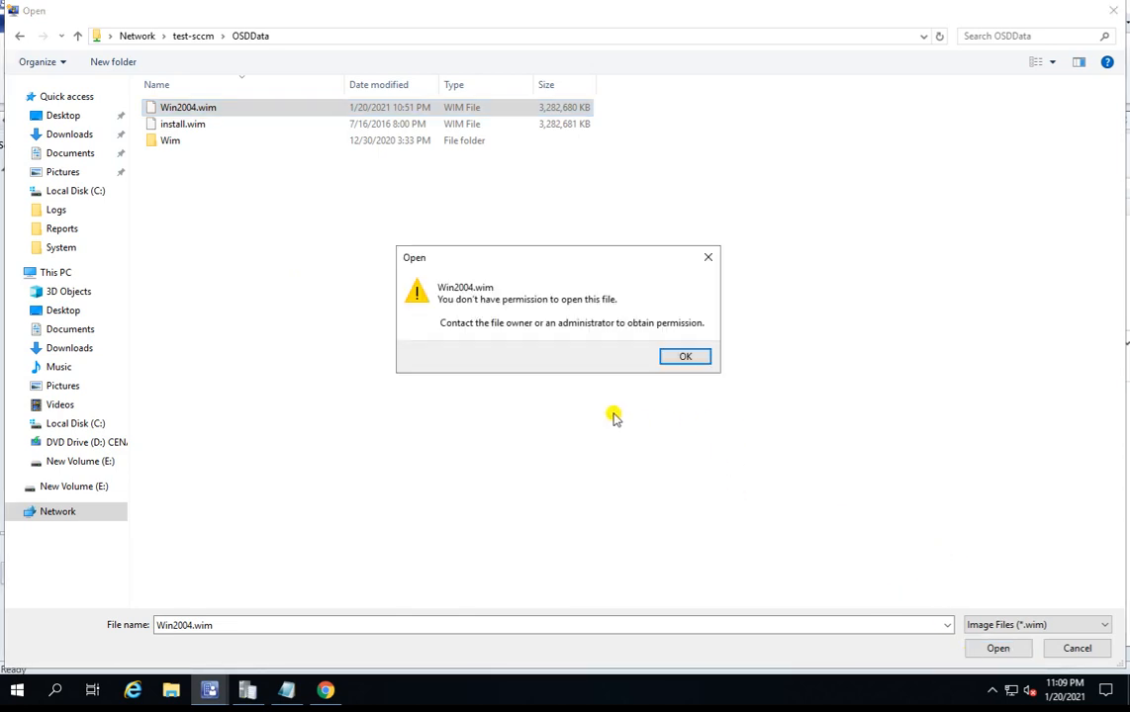
click(682, 356)
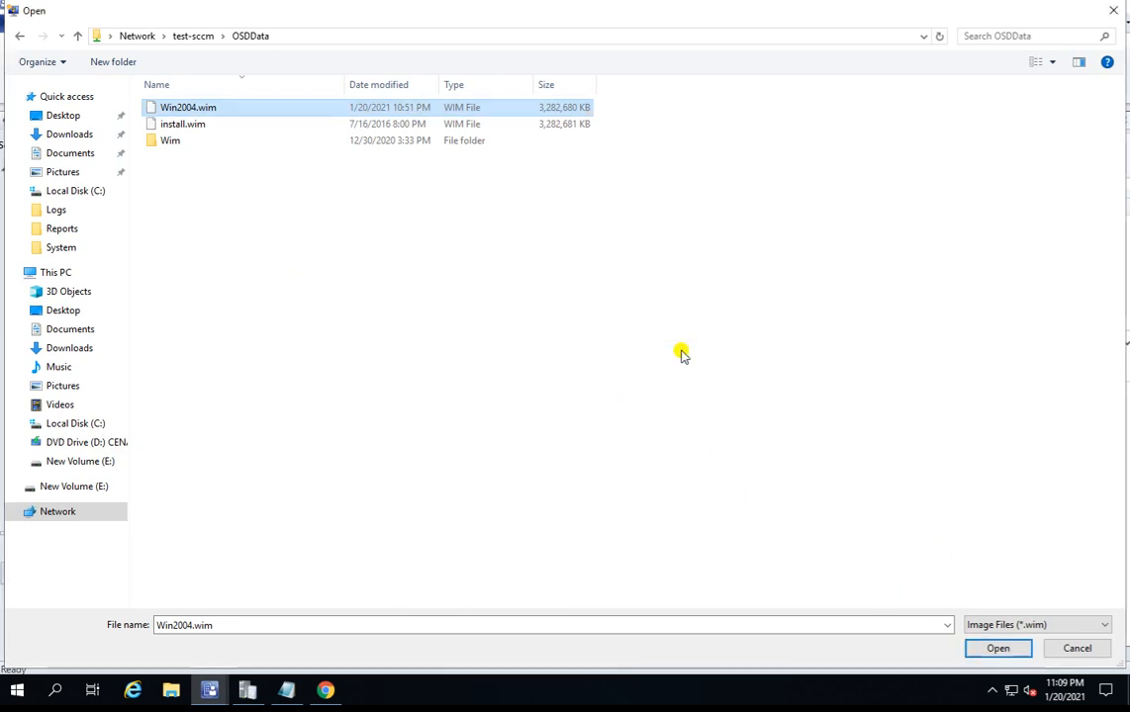
Use Win2004.wim from the Wim folder as the image source, with x64 architecture and English (India) language
double_click(164, 140)
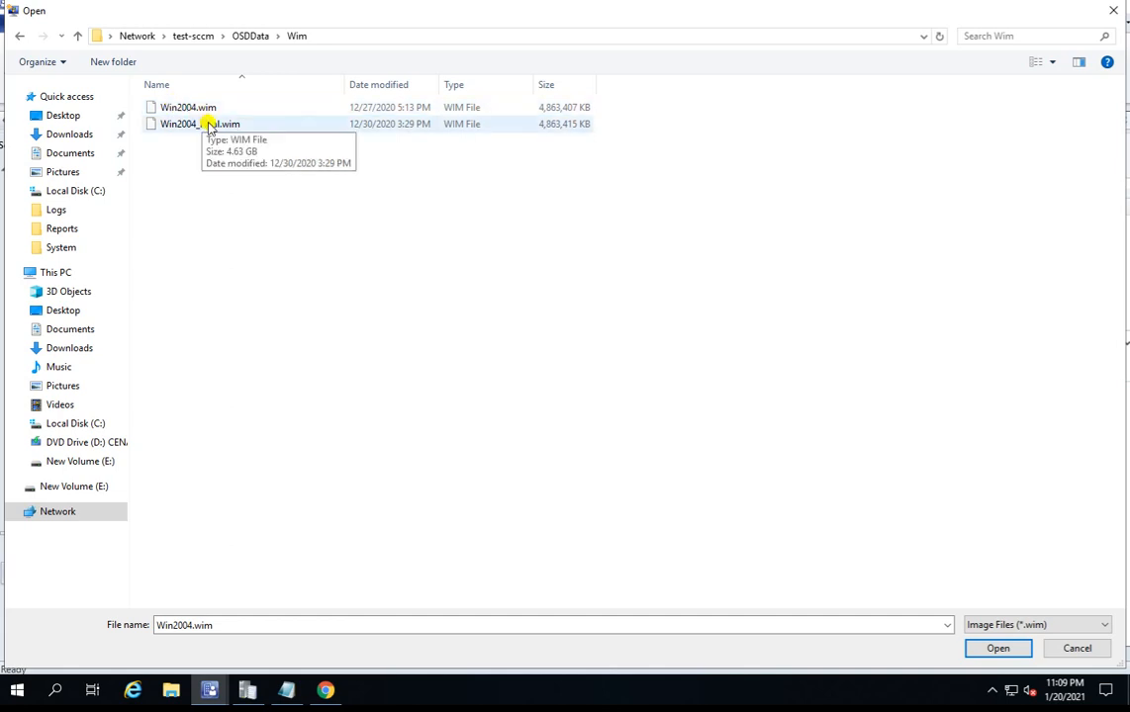
double_click(193, 109)
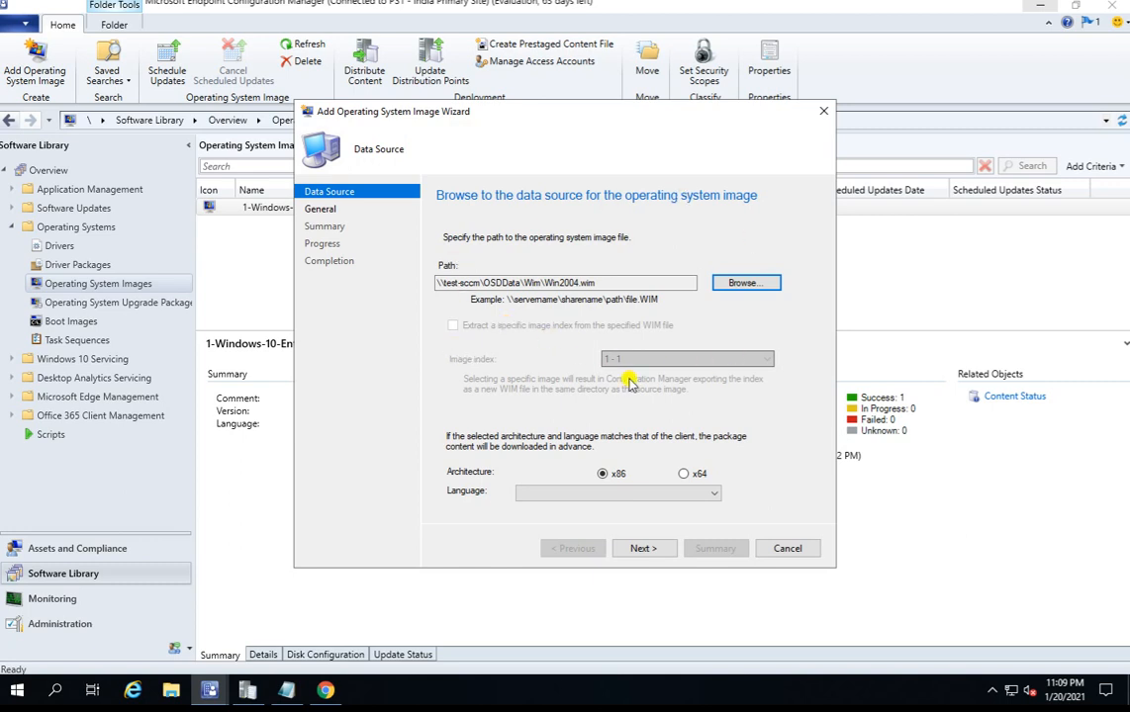
click(683, 473)
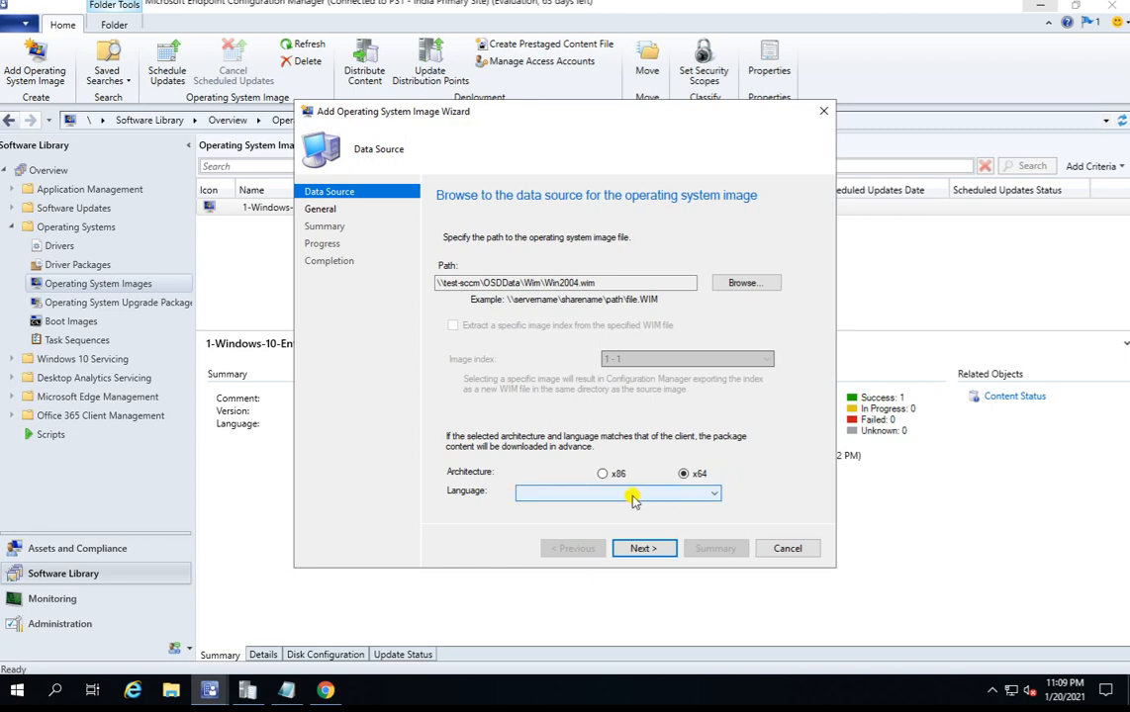
click(635, 495)
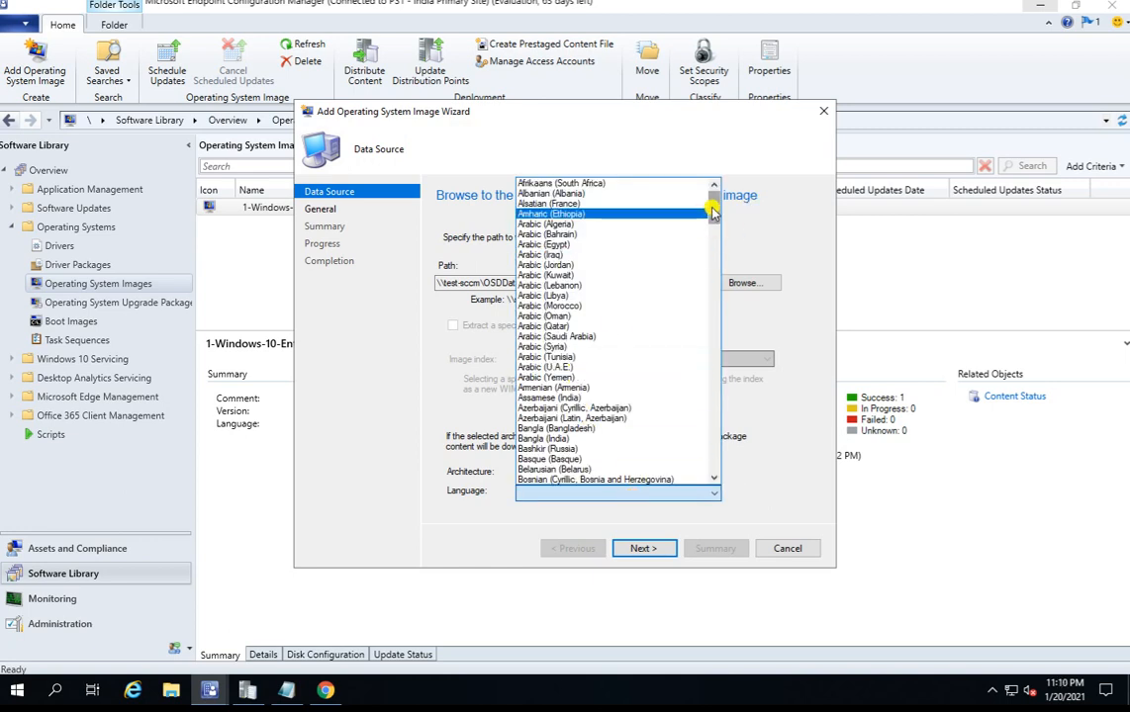
drag(713, 212, 717, 264)
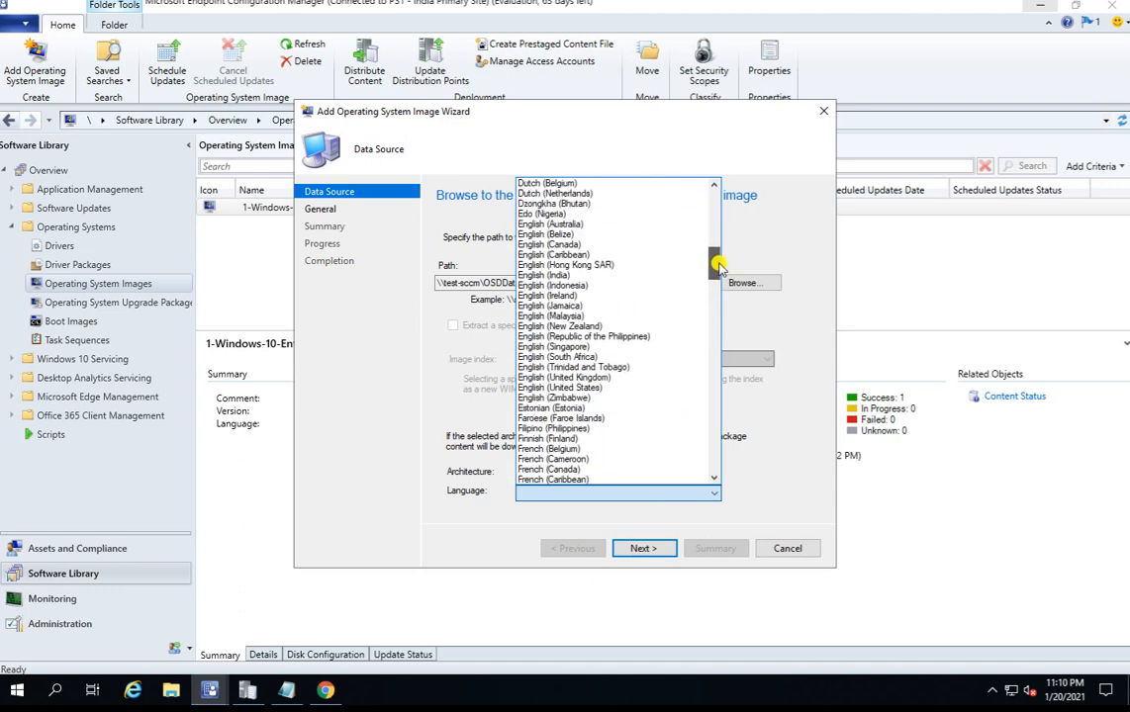
click(574, 275)
click(645, 549)
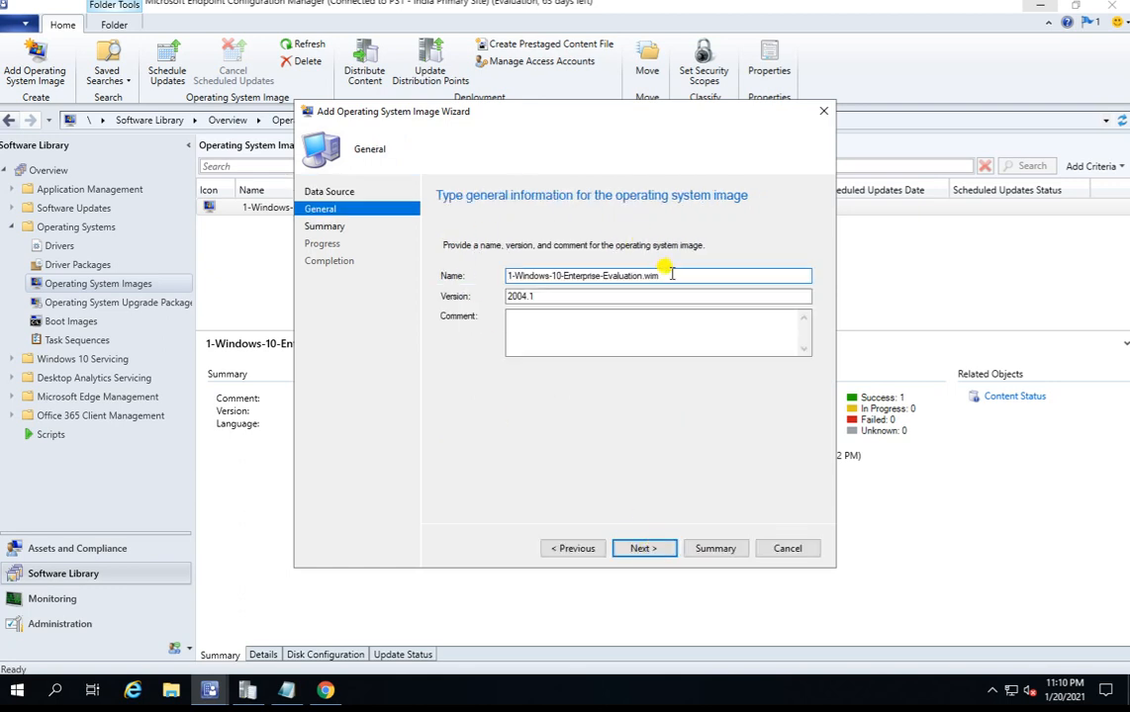
Name the image 1-Windows-10-Enterprise with version 2004., create it and finish the wizard
drag(659, 276, 599, 279)
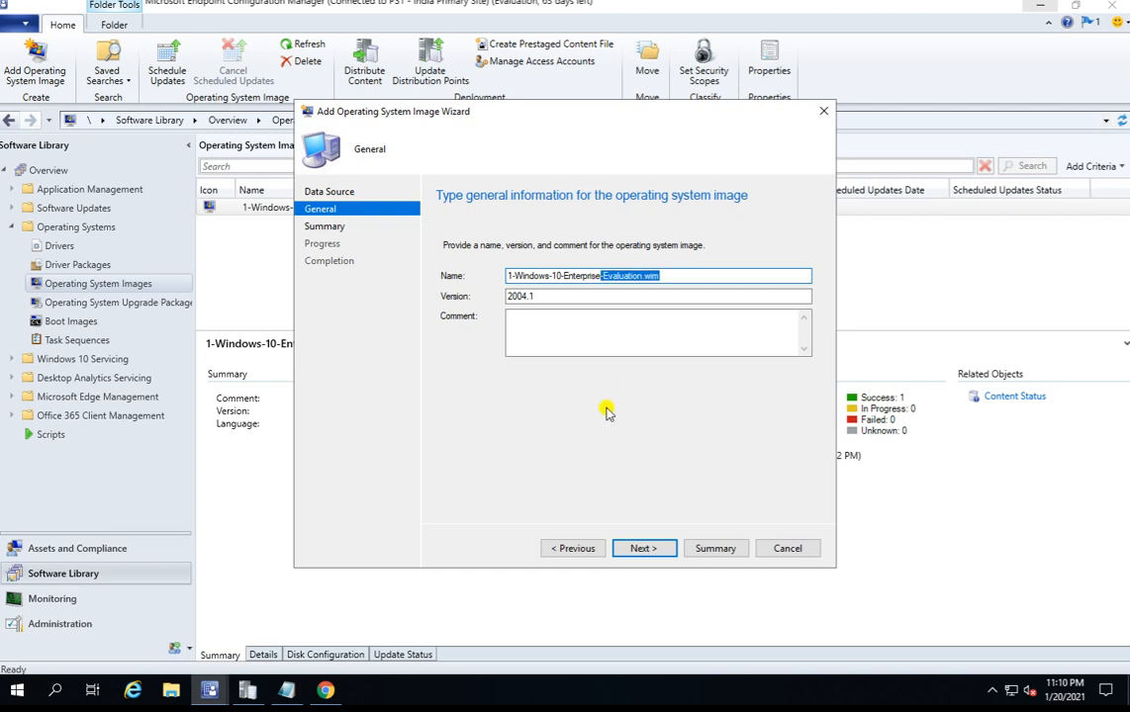
key(BackSpace)
click(566, 296)
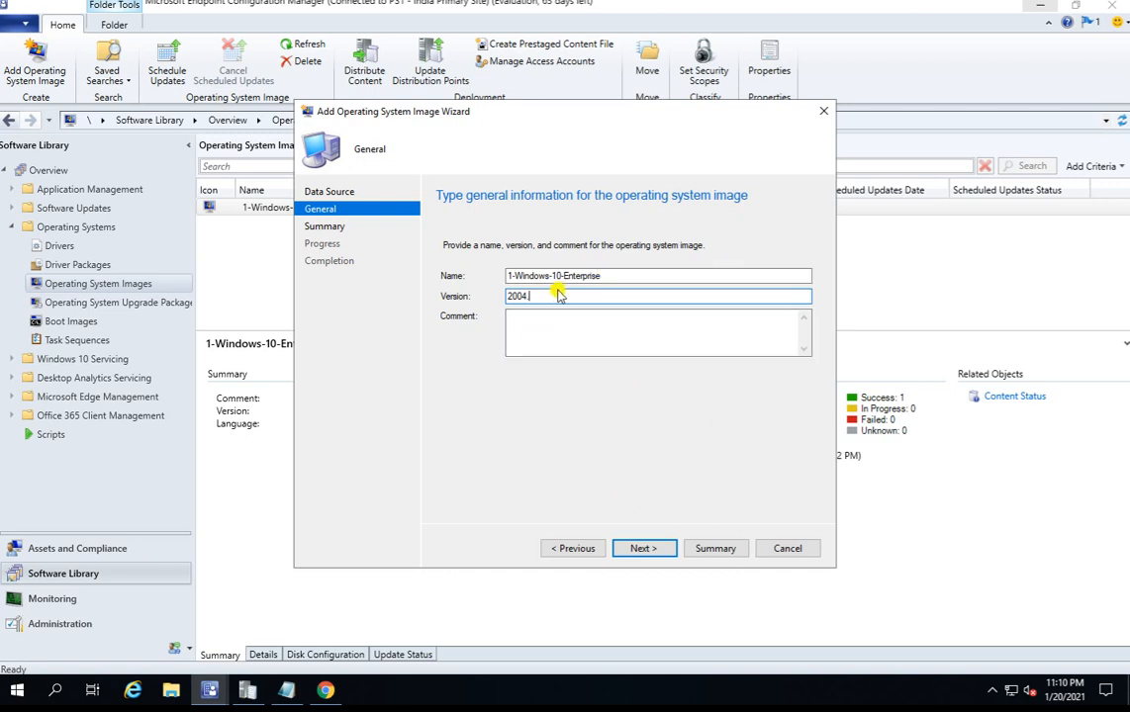
click(645, 548)
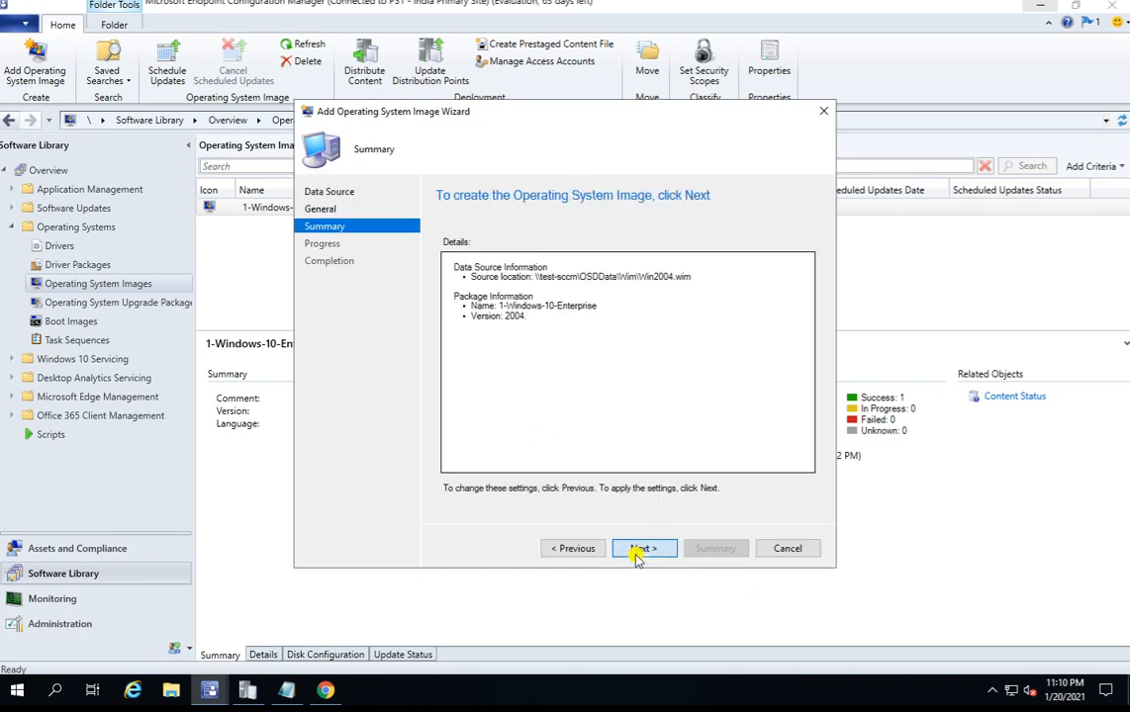
click(633, 550)
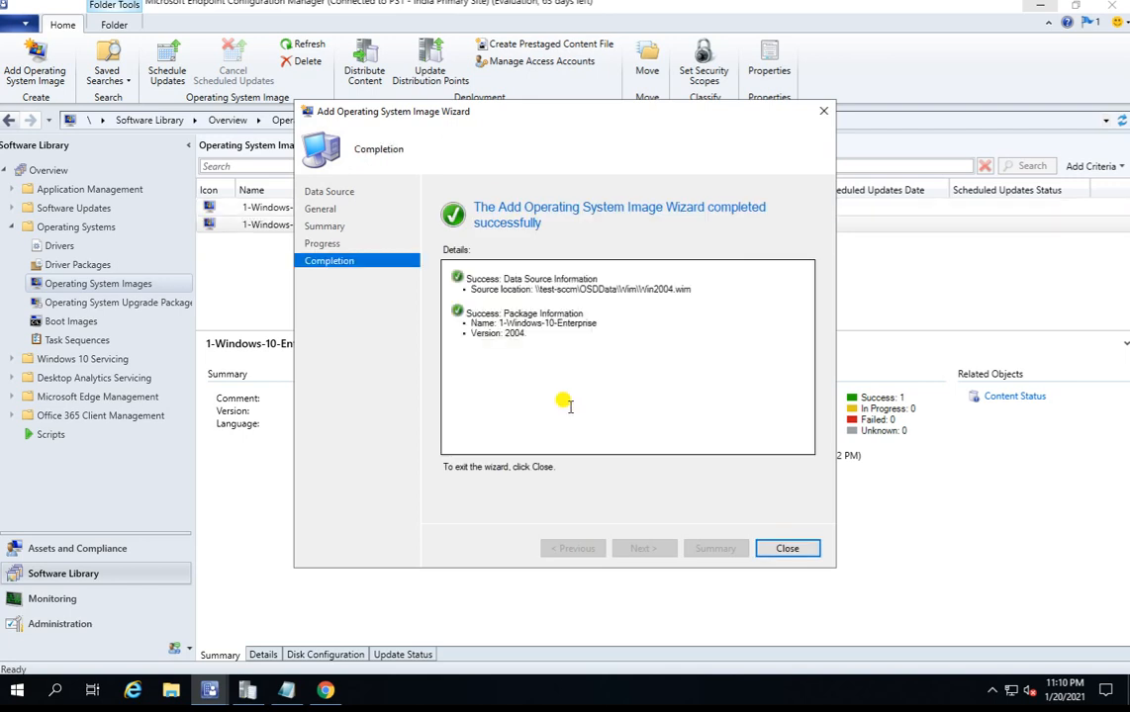
click(791, 548)
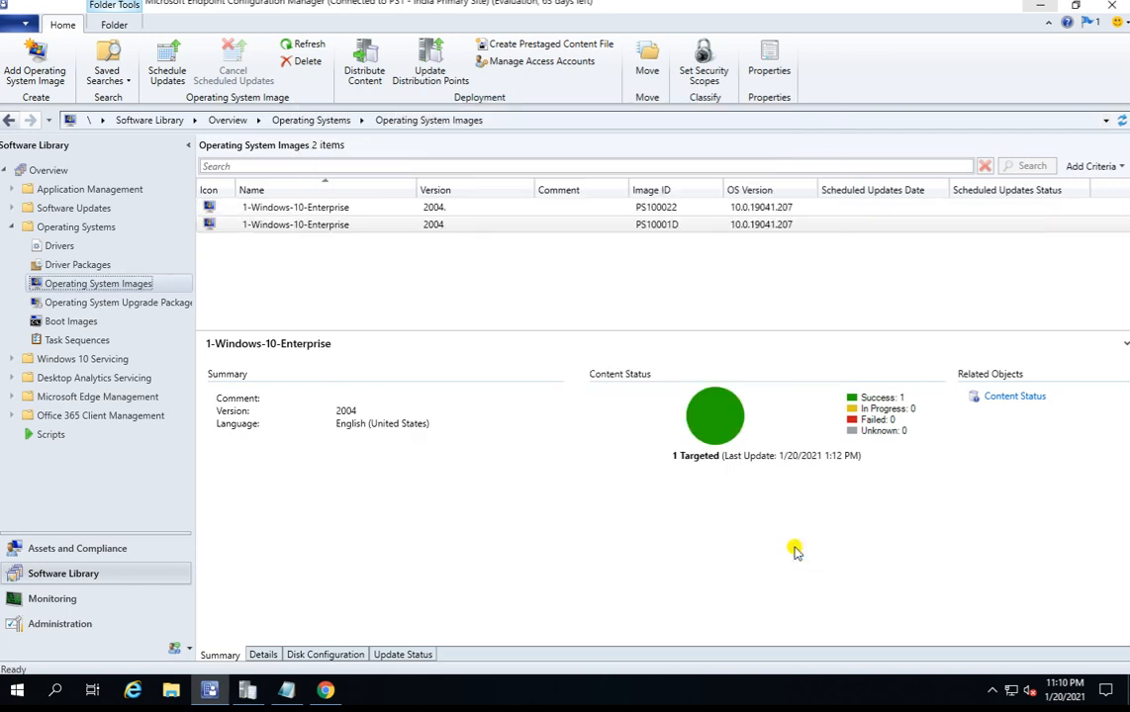
Distribute the new 1-Windows-10-Enterprise image's content to the distribution point TEST-SCCM.LAB.COM
click(345, 209)
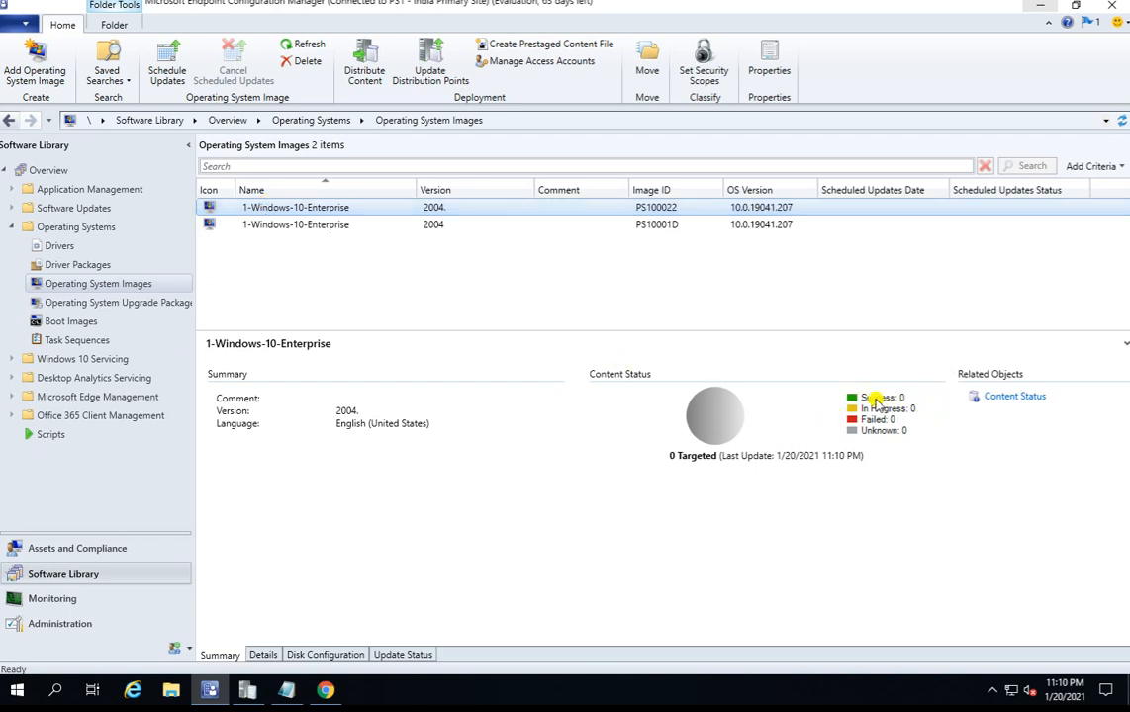
right_click(364, 212)
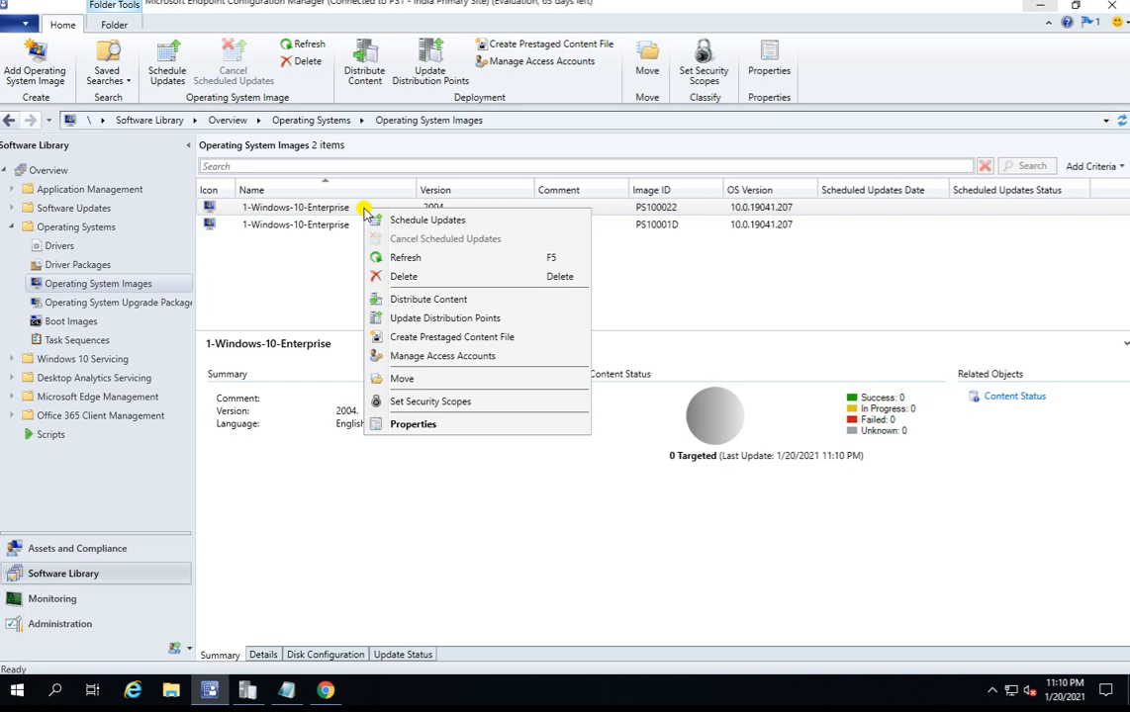
click(415, 299)
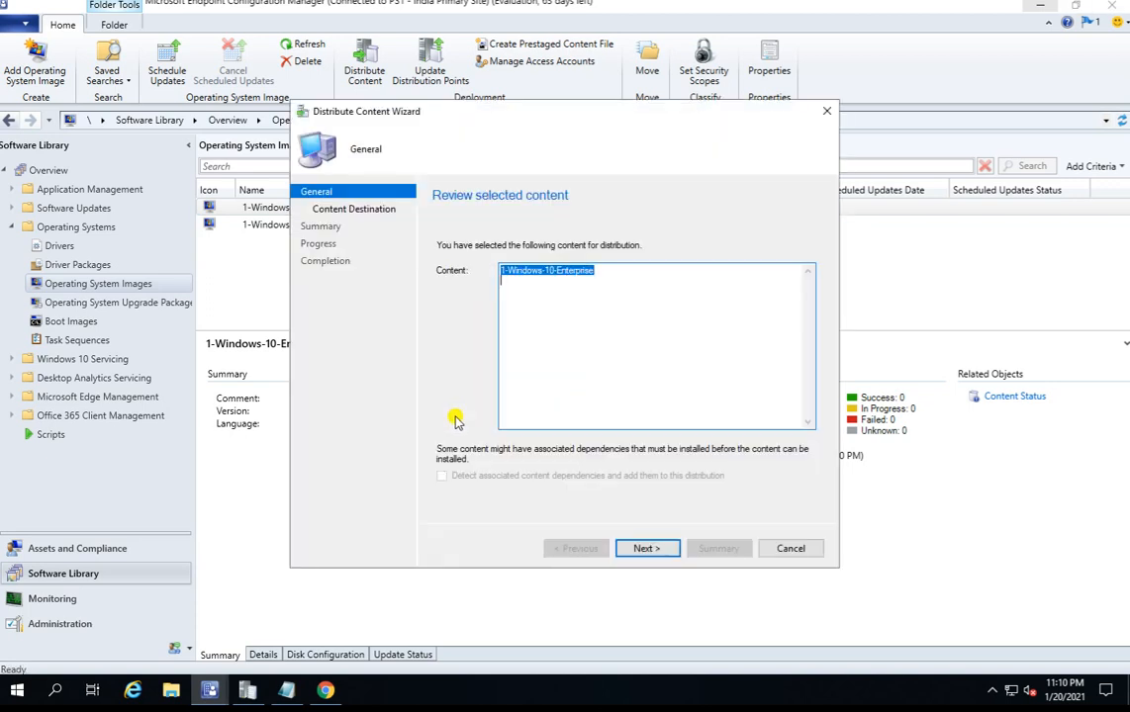
click(654, 547)
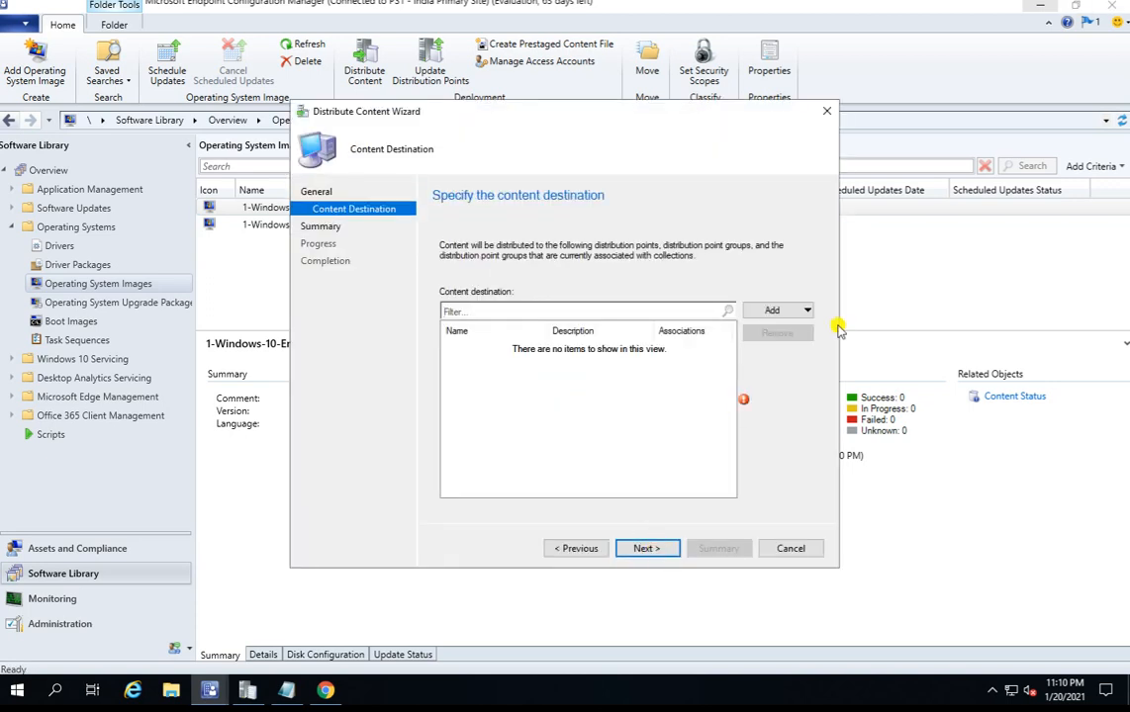
click(789, 312)
click(801, 349)
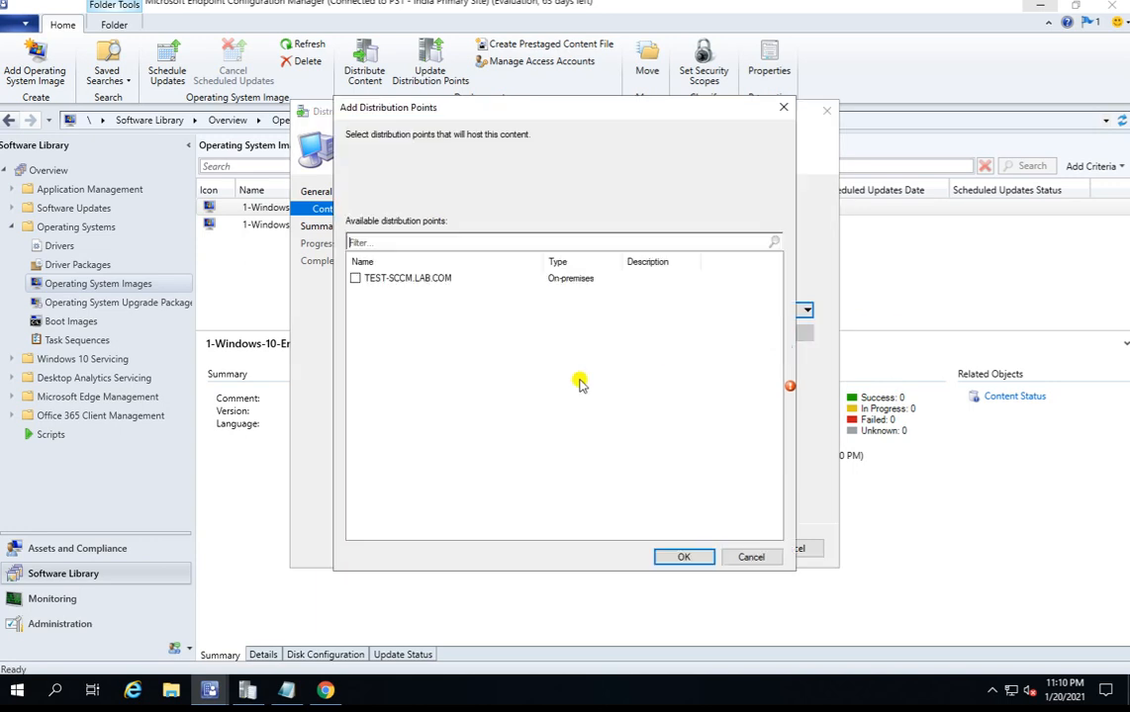
click(355, 278)
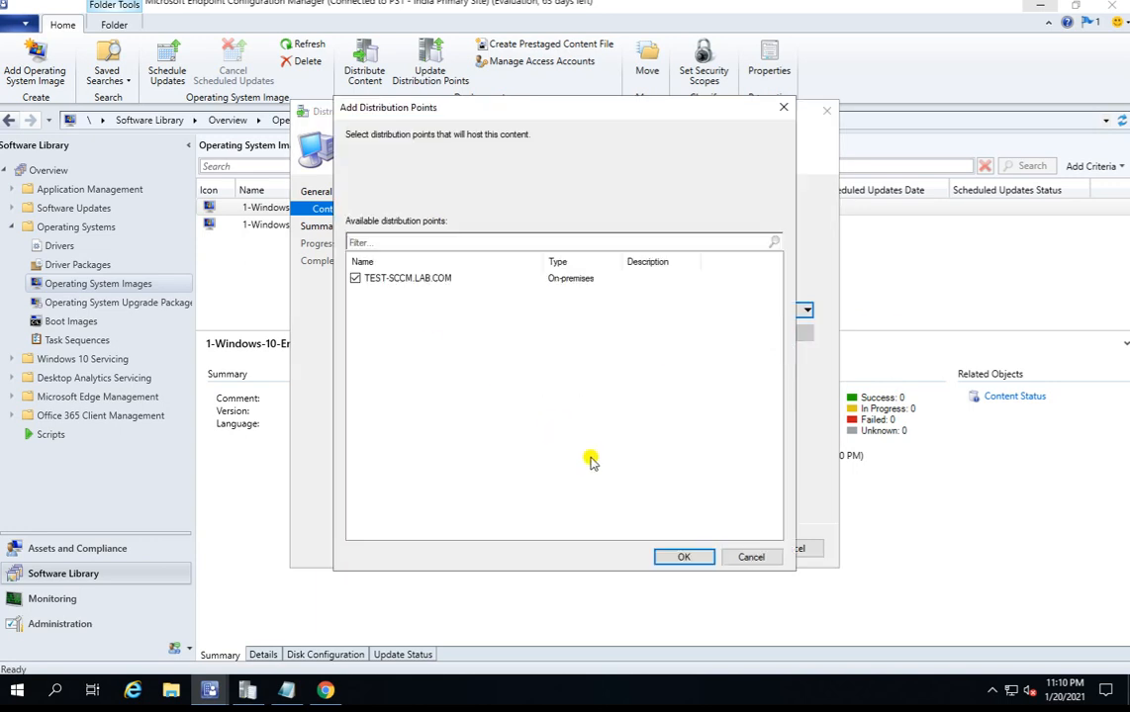
click(662, 550)
click(650, 548)
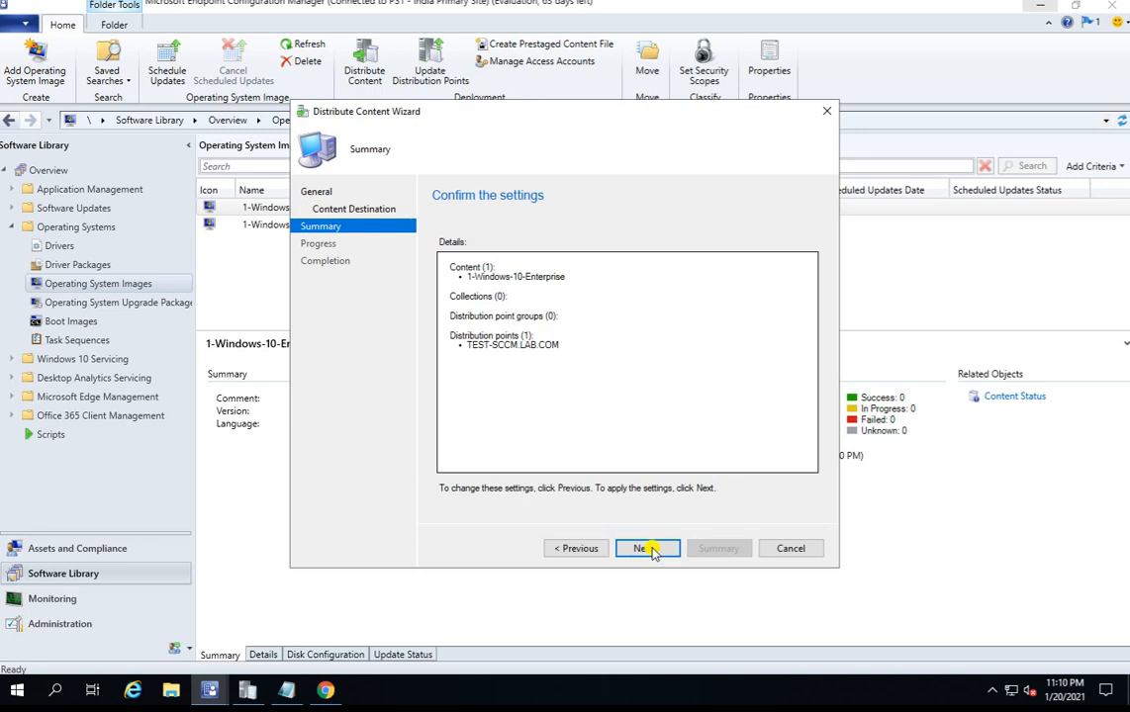
click(651, 549)
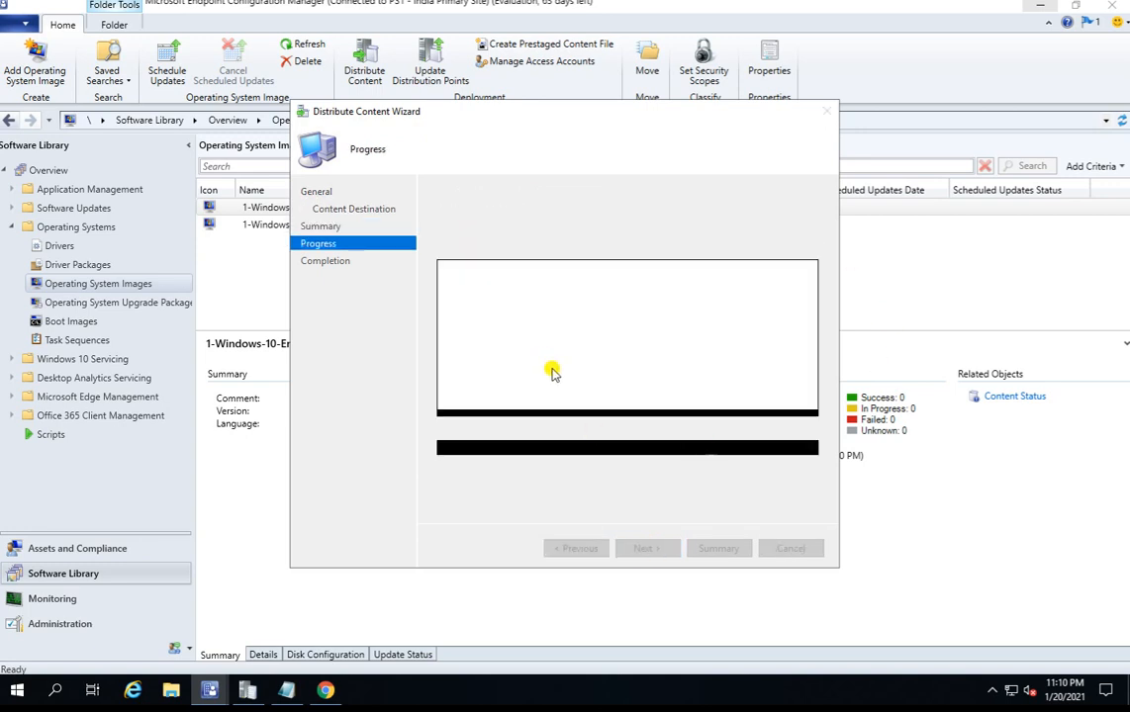
click(788, 548)
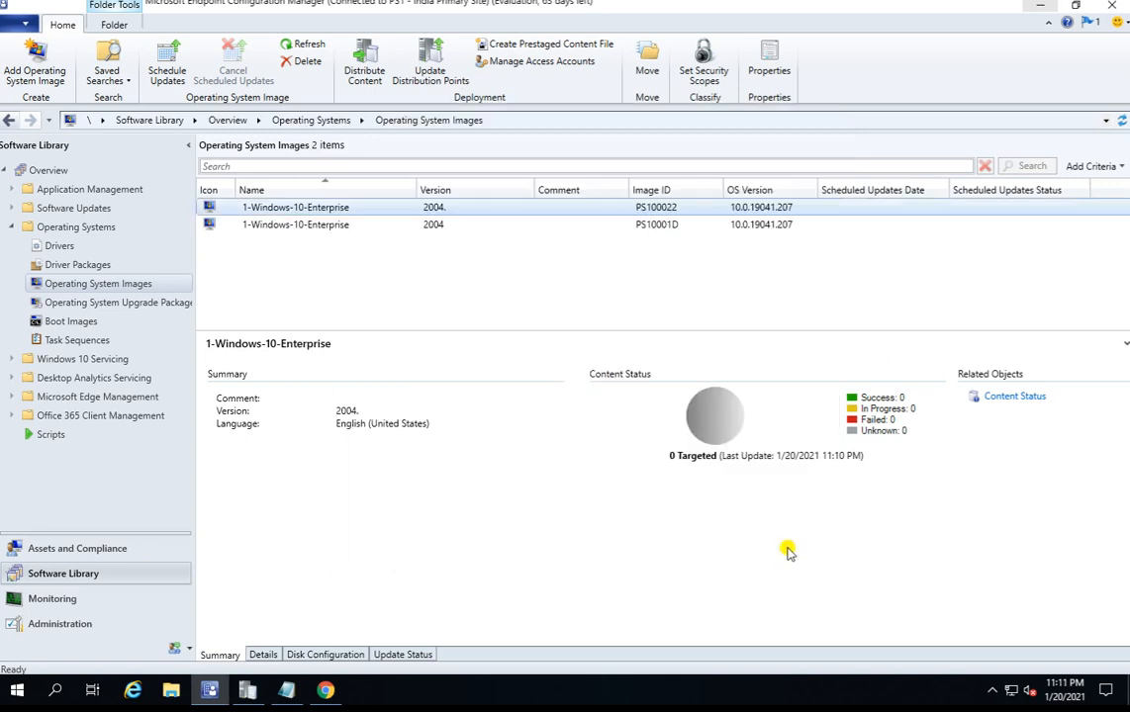
Check the content distribution status of the new 1-Windows-10-Enterprise image against the existing one
click(302, 223)
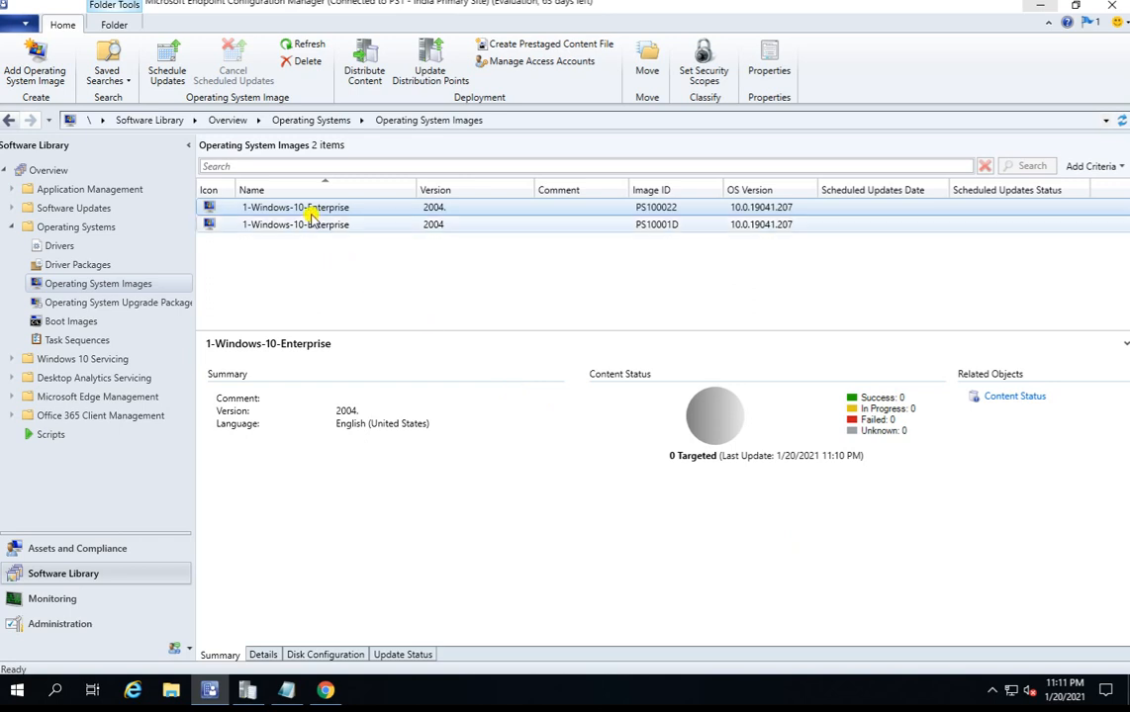
click(302, 210)
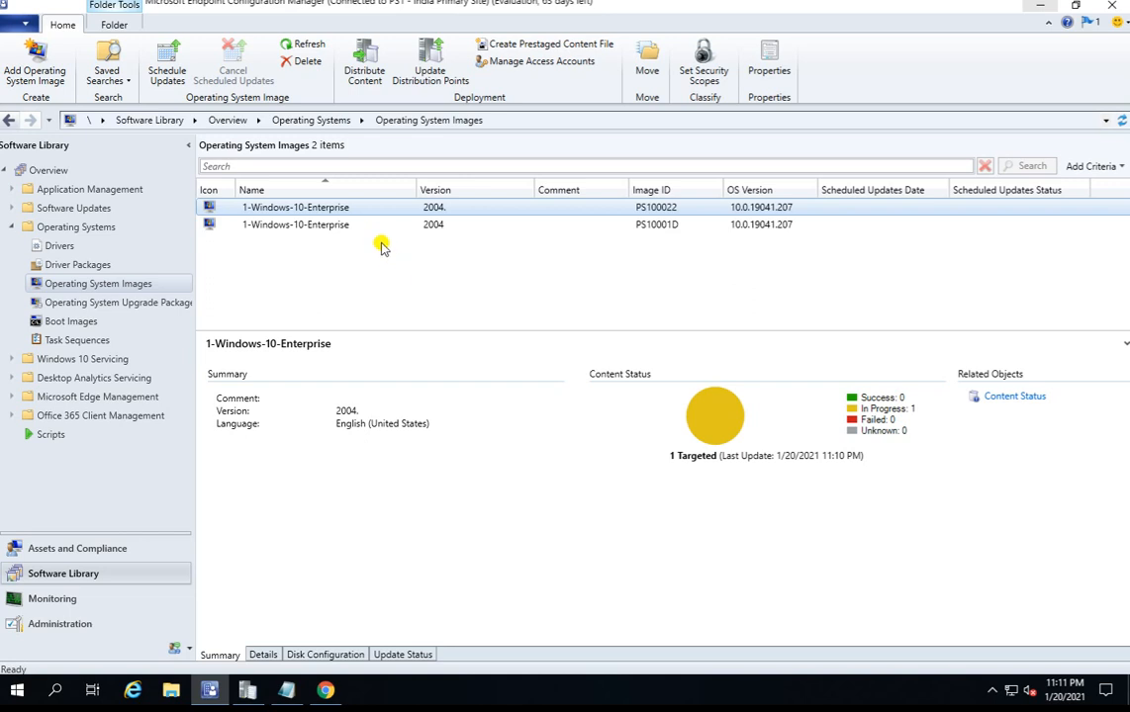
click(334, 226)
click(312, 208)
Switch to the domain controller's remote session and unlock it by entering the account password
click(203, 2)
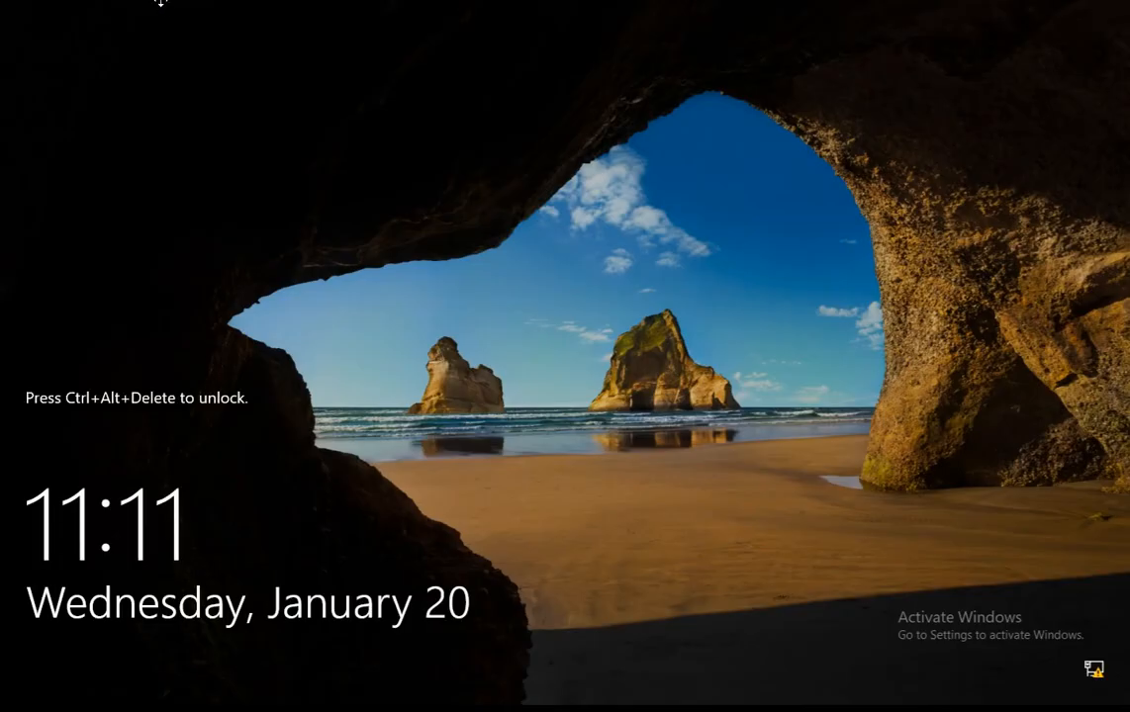
key(ctrl+alt+Delete)
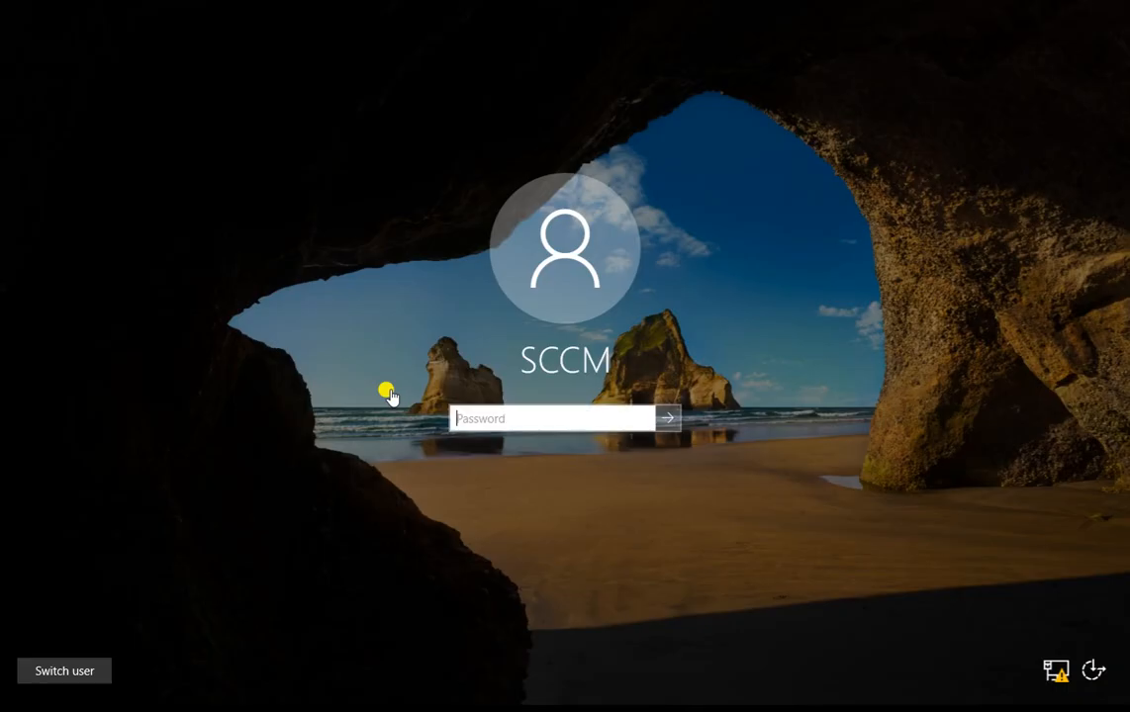
text(****)
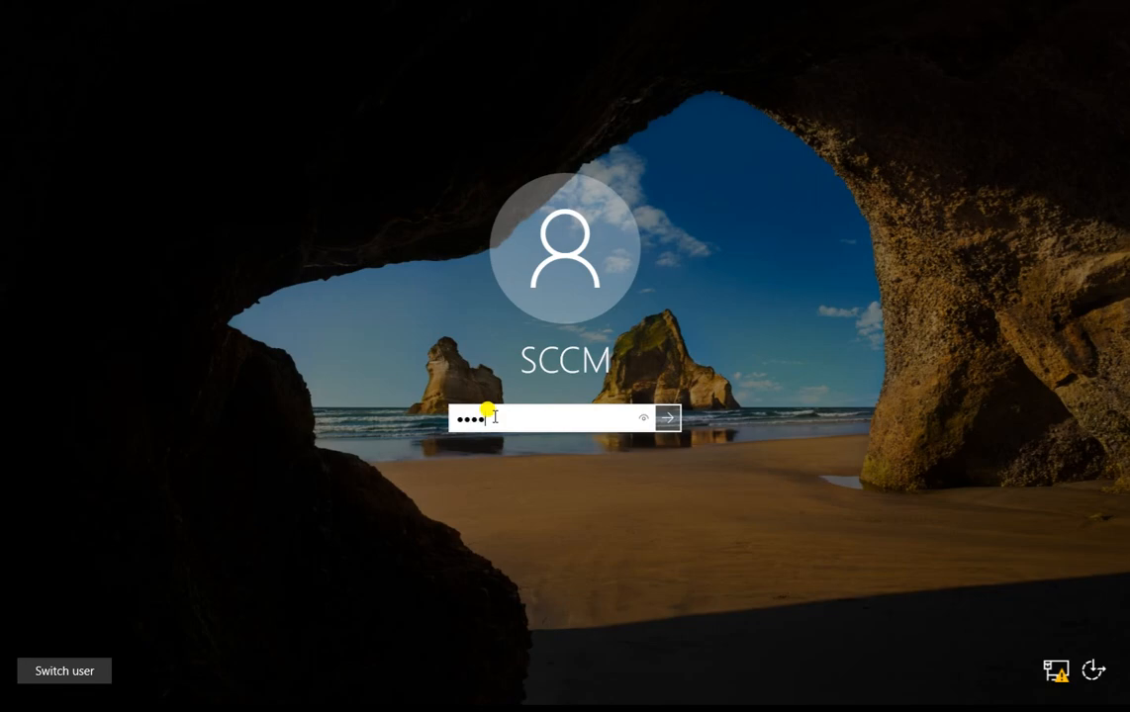
text(****)
key(Return)
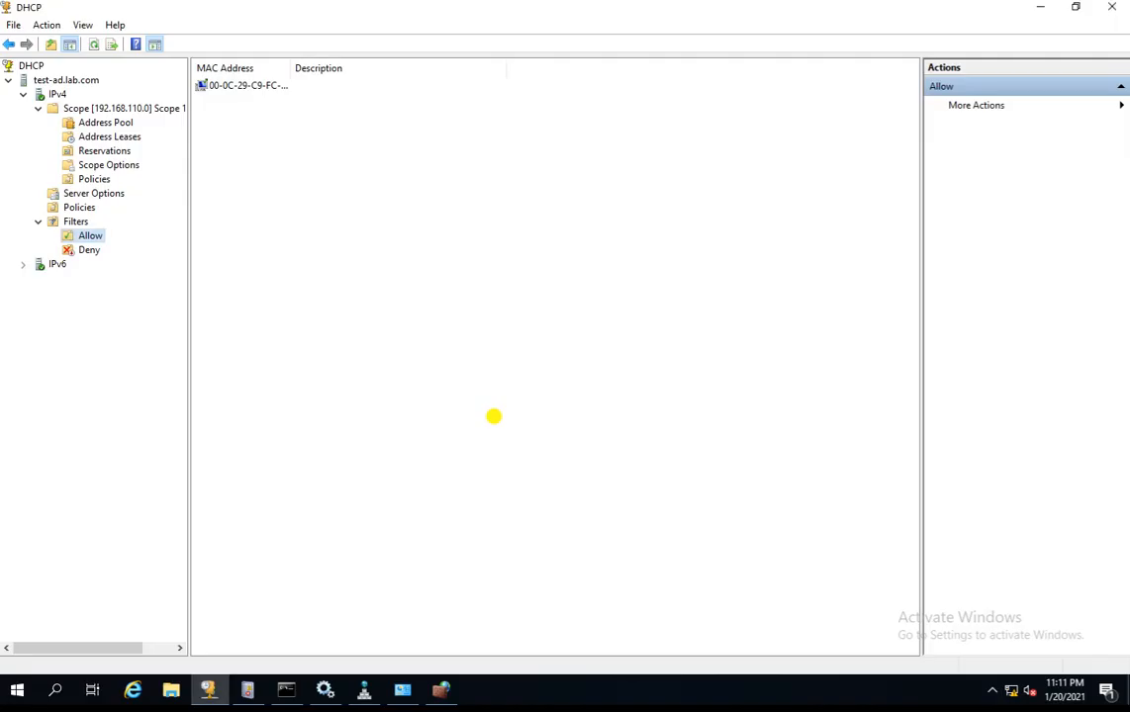
Collapse the DHCP Filters node and examine the distribution address range in the IPv4 scope's address pool
click(38, 109)
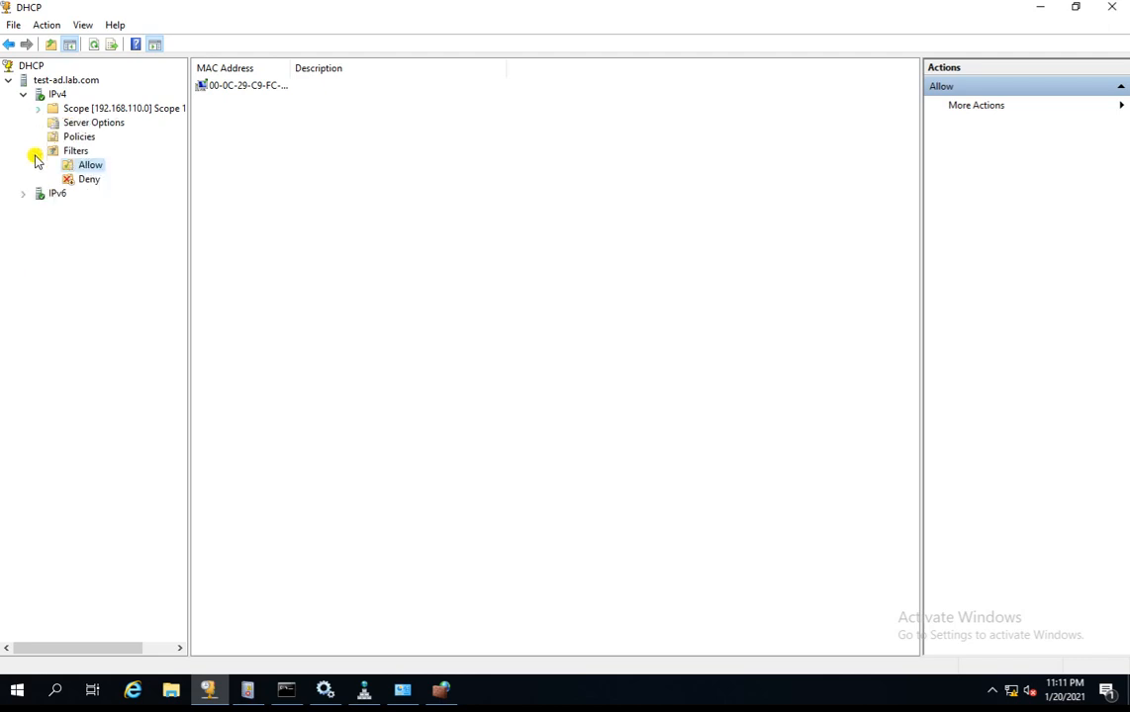
click(37, 150)
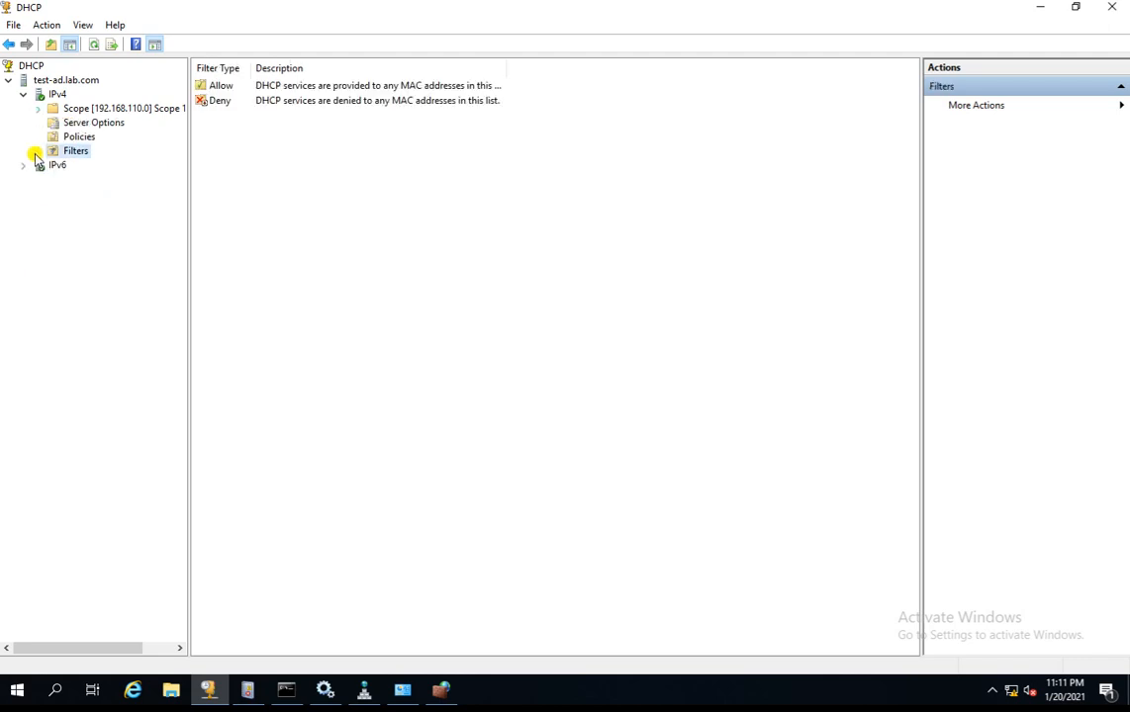
click(109, 109)
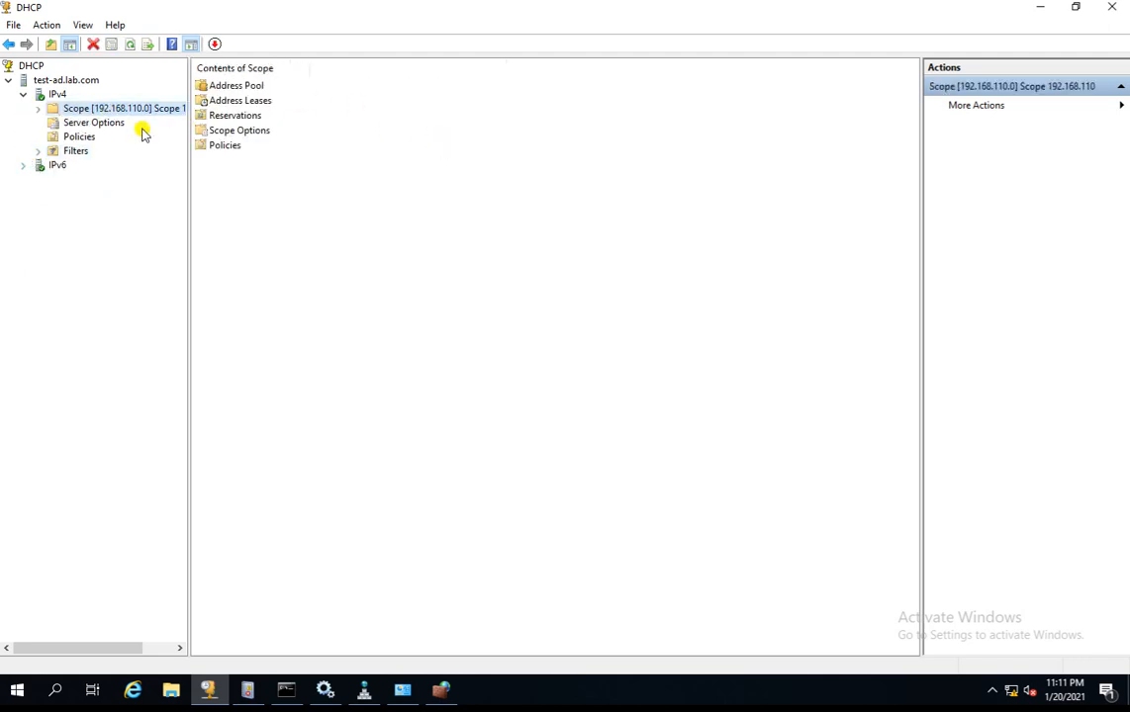
click(39, 109)
click(106, 123)
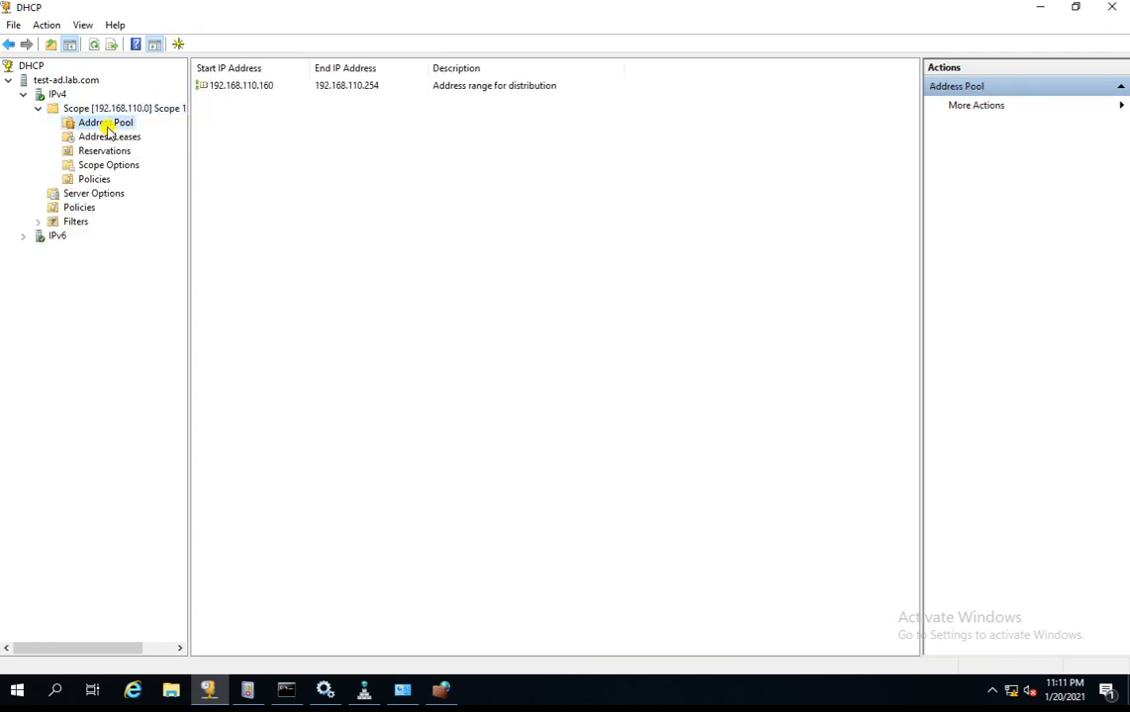
click(235, 89)
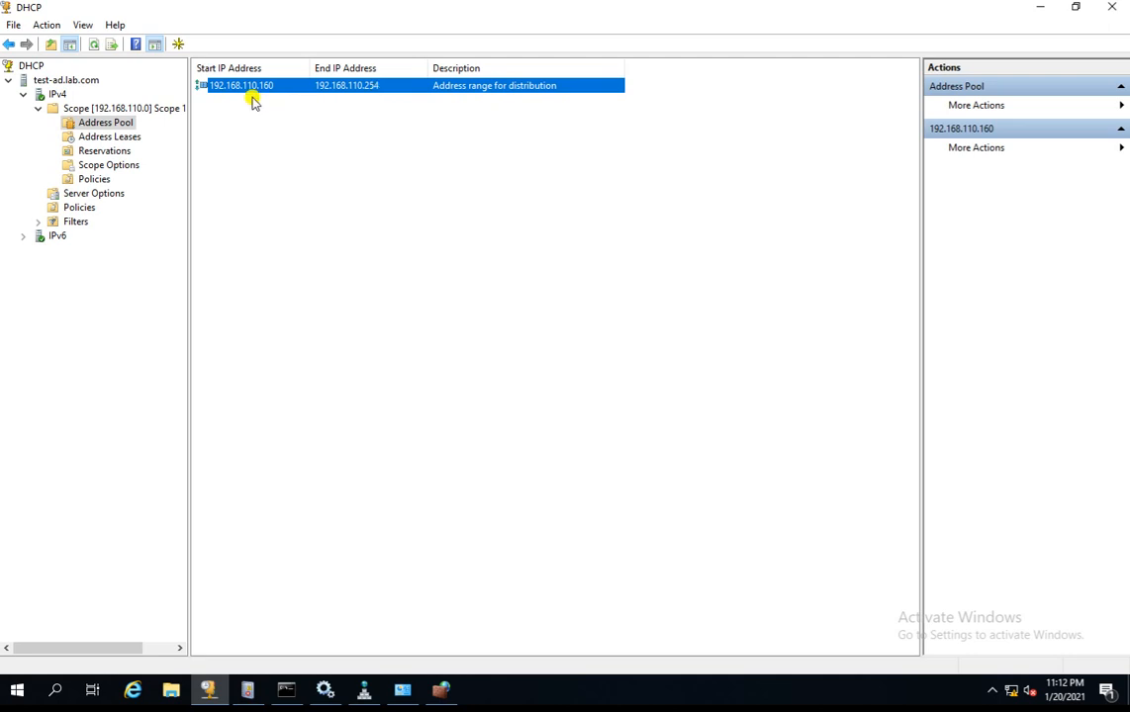
View the new exclusion range settings for the address pool and close them without adding a range
right_click(111, 124)
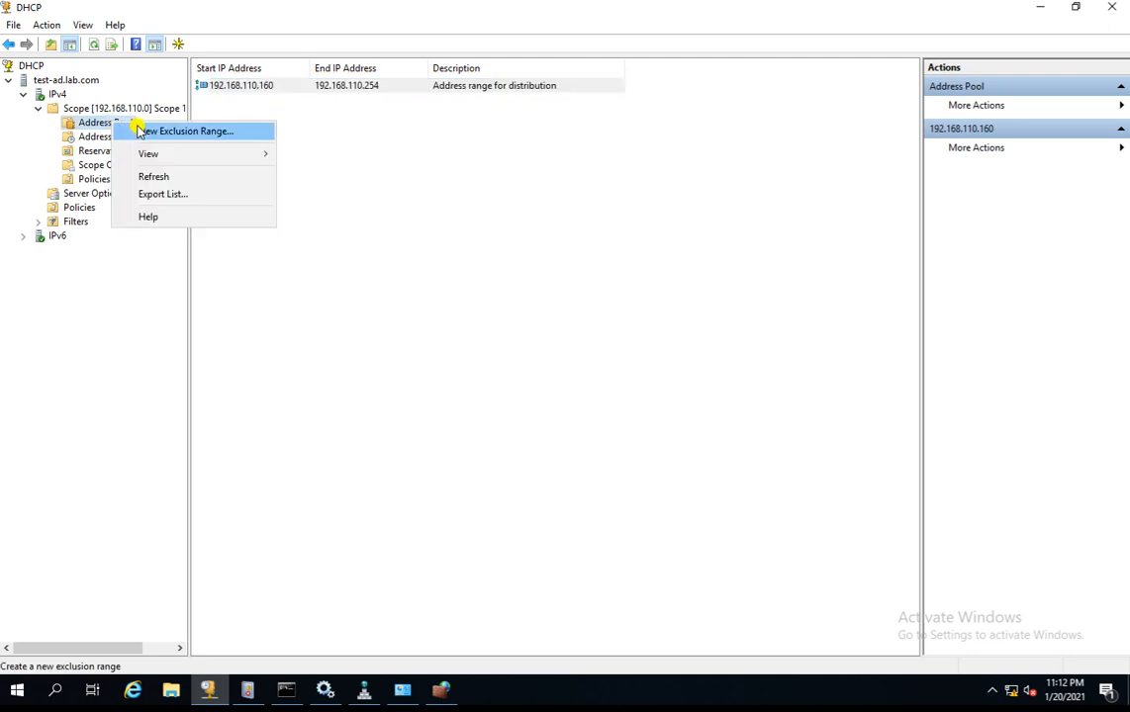
click(141, 134)
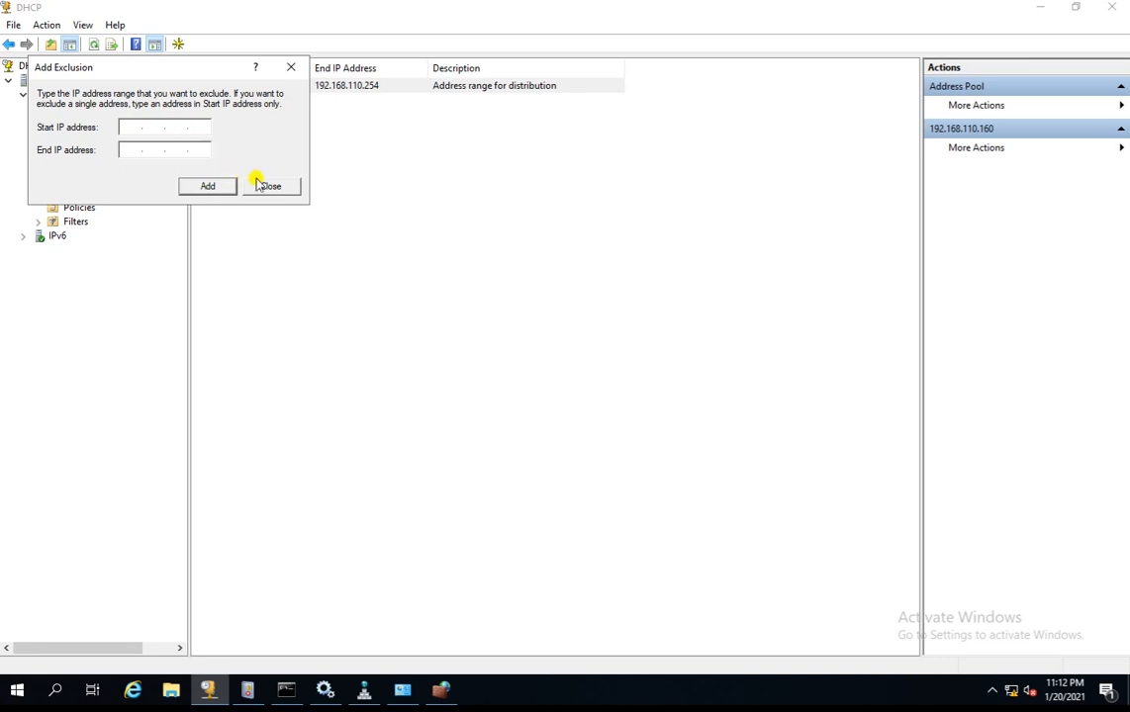
drag(164, 76, 345, 202)
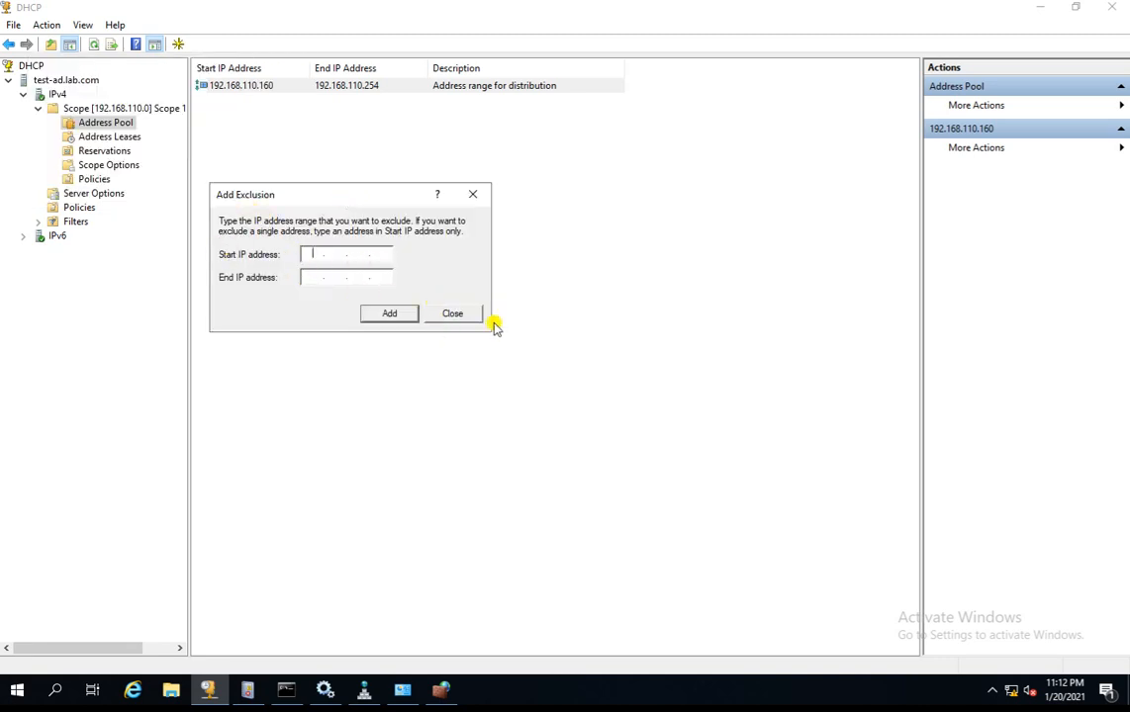
click(451, 313)
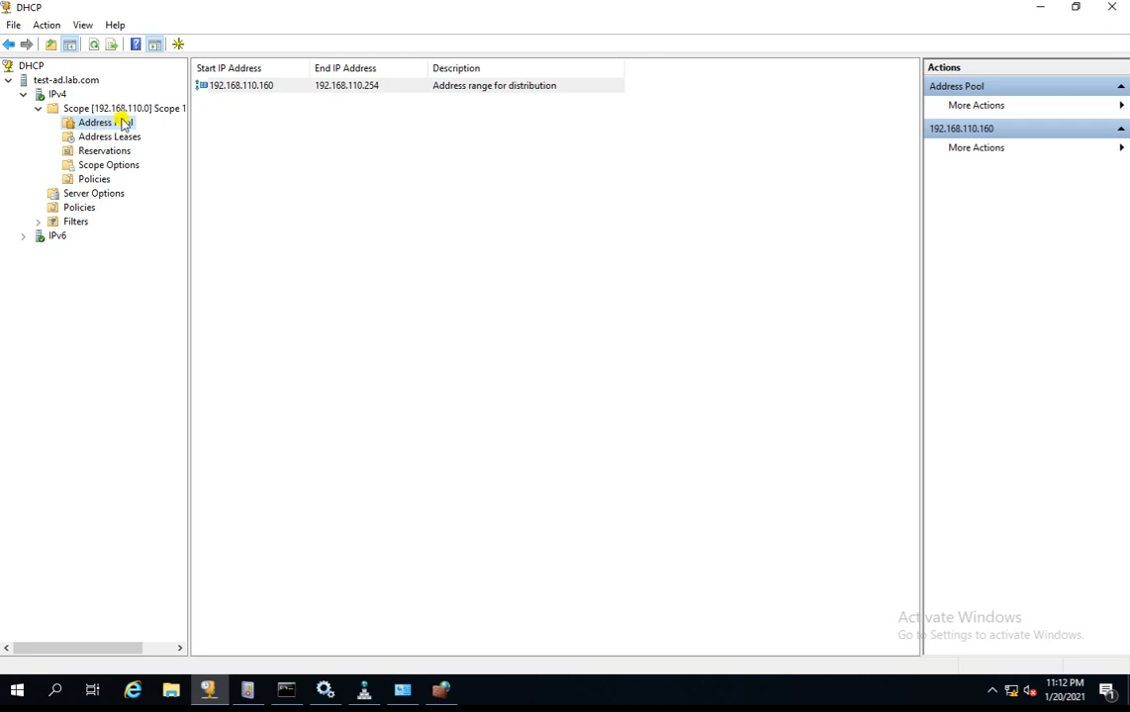
Review the IPv4 scope's address pool, address leases and reservations
click(60, 96)
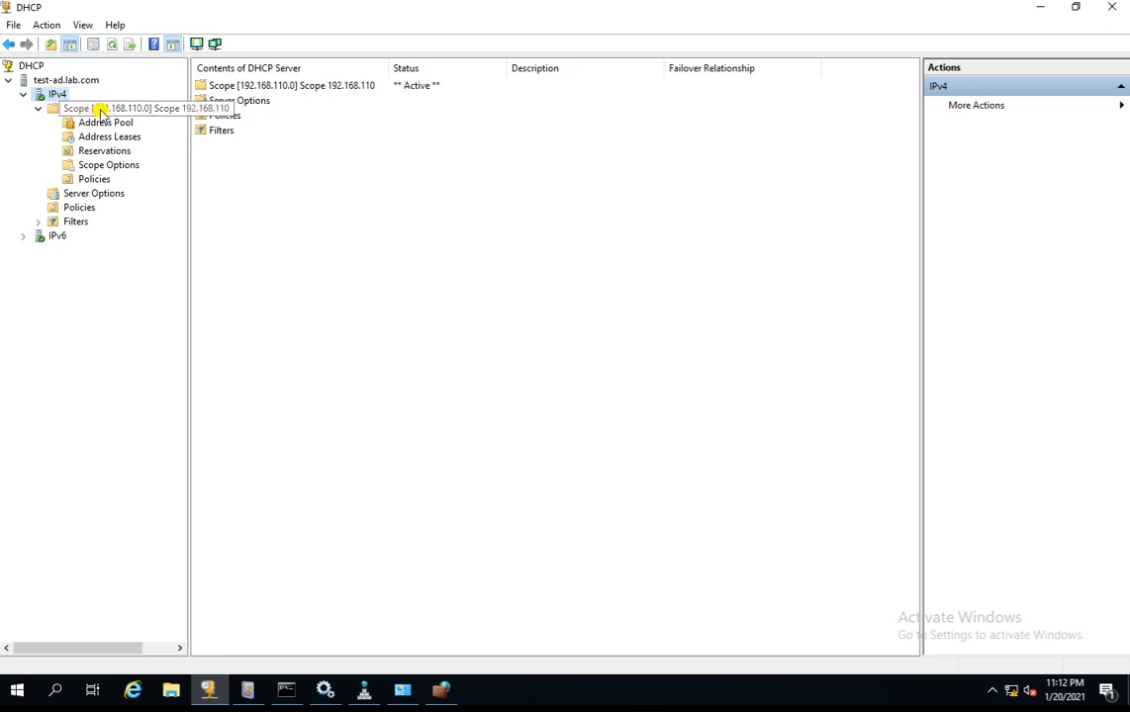
click(98, 110)
click(105, 121)
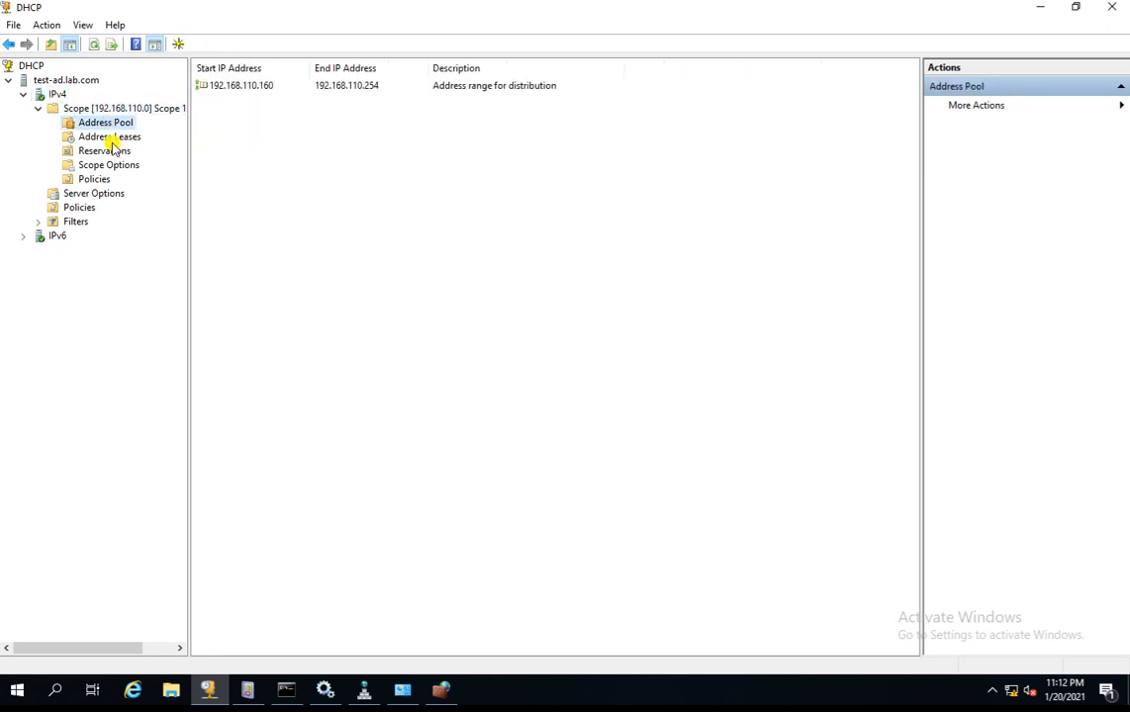
click(109, 139)
click(106, 152)
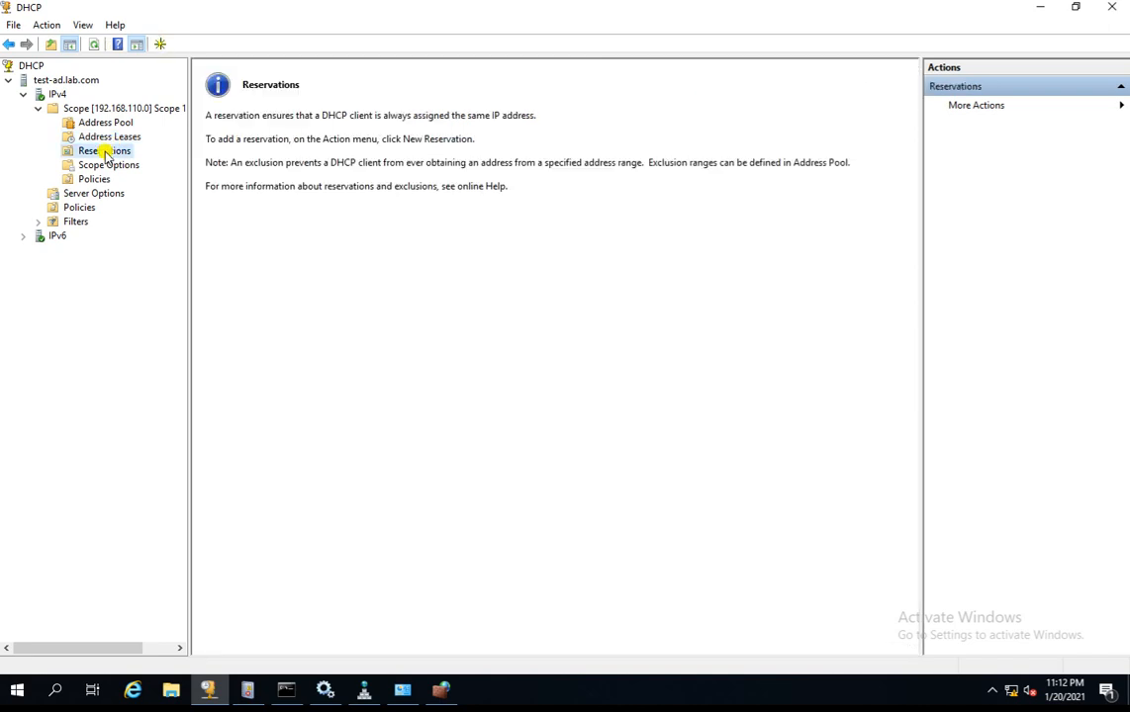
Examine the 003 Router and 006 DNS Servers entries in the scope options, widening the option name column
click(109, 165)
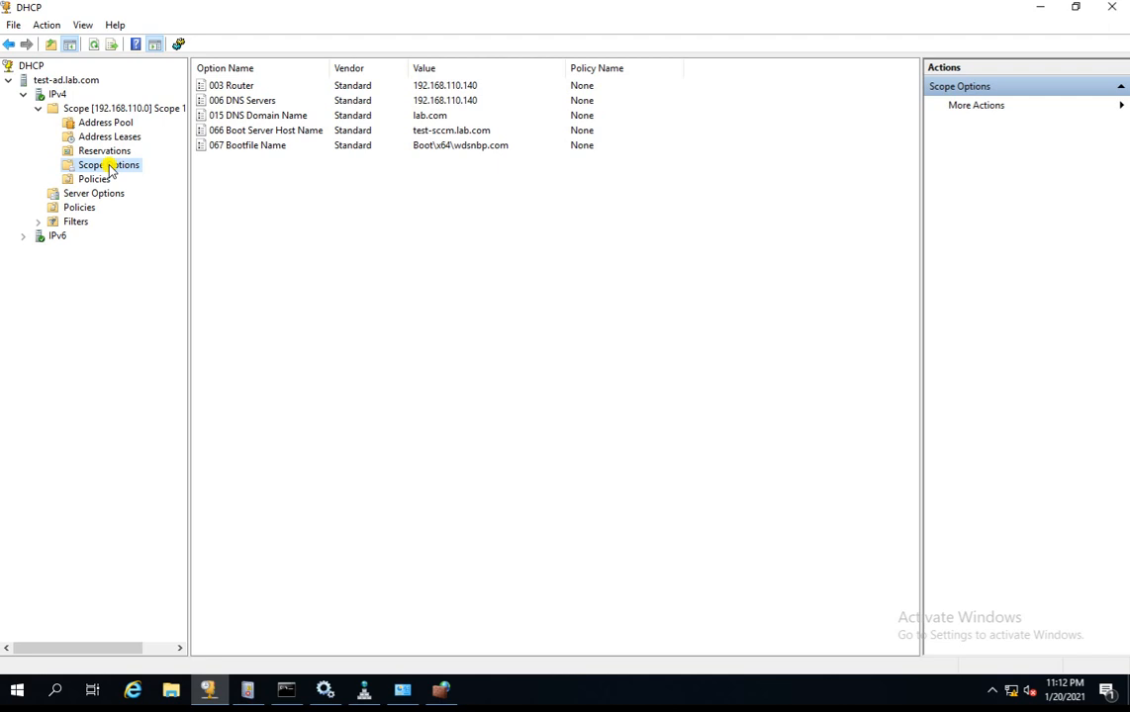
drag(328, 67, 360, 66)
click(235, 88)
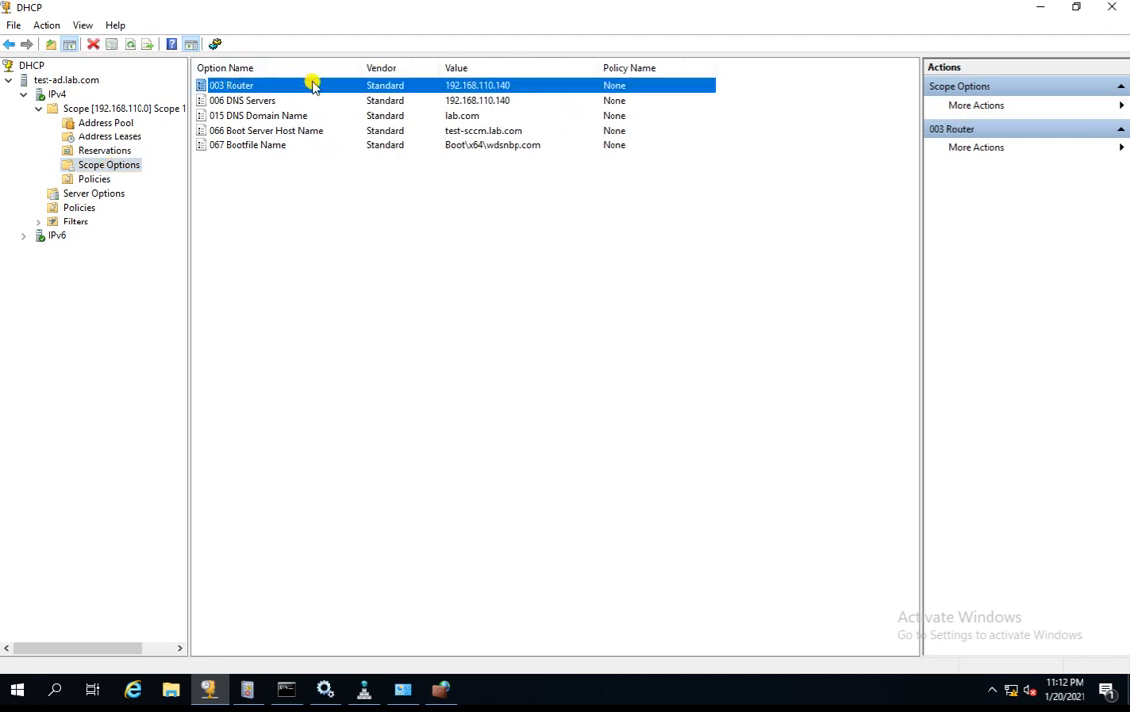
click(249, 101)
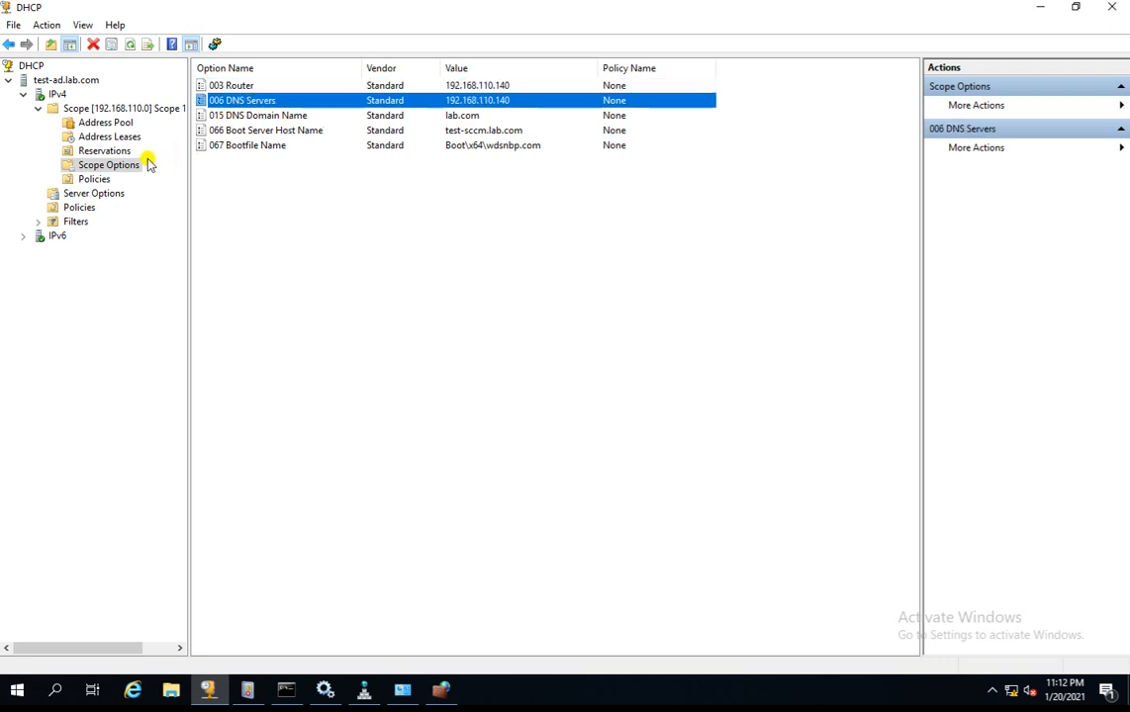
Open the scope options configuration and inspect the server addresses of the 006 DNS Servers and 003 Router options
right_click(125, 165)
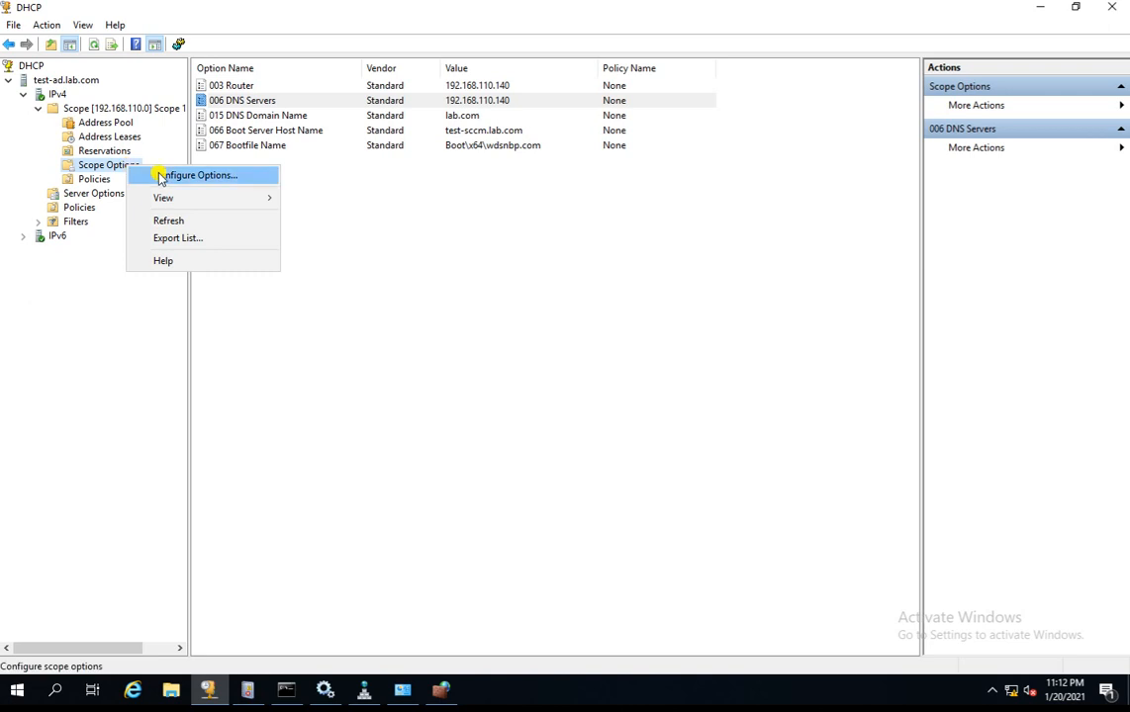
click(162, 175)
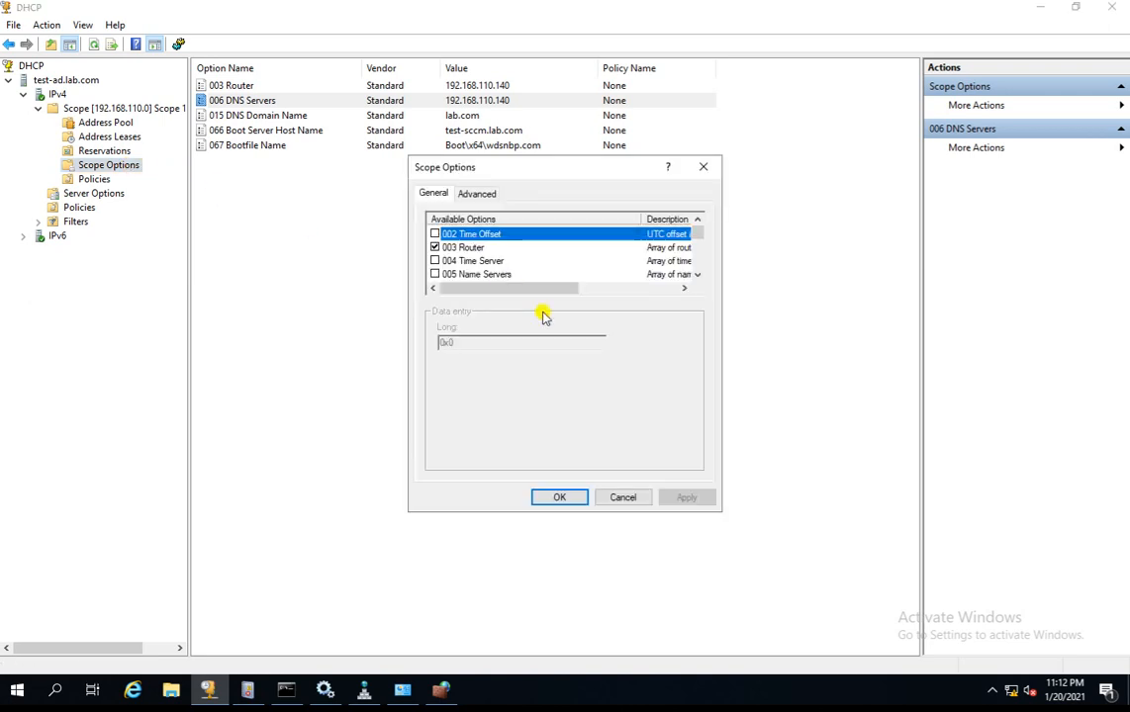
click(697, 275)
click(697, 275)
click(698, 275)
click(698, 275)
click(697, 275)
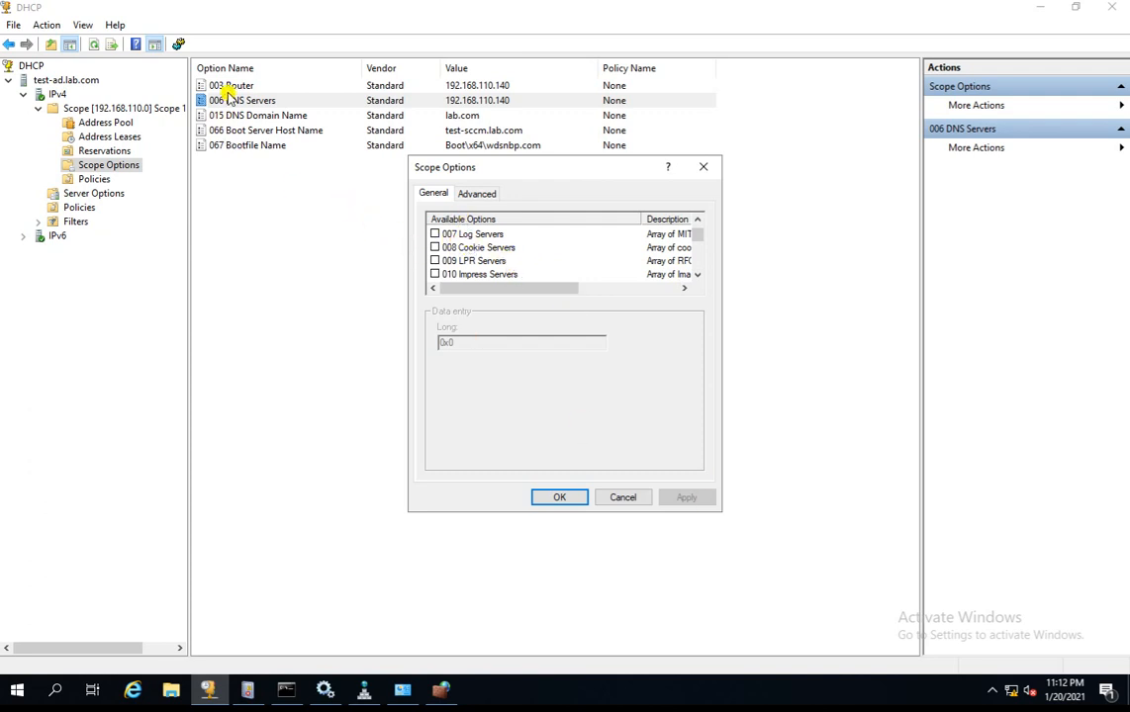
click(697, 222)
click(697, 221)
click(698, 222)
click(482, 261)
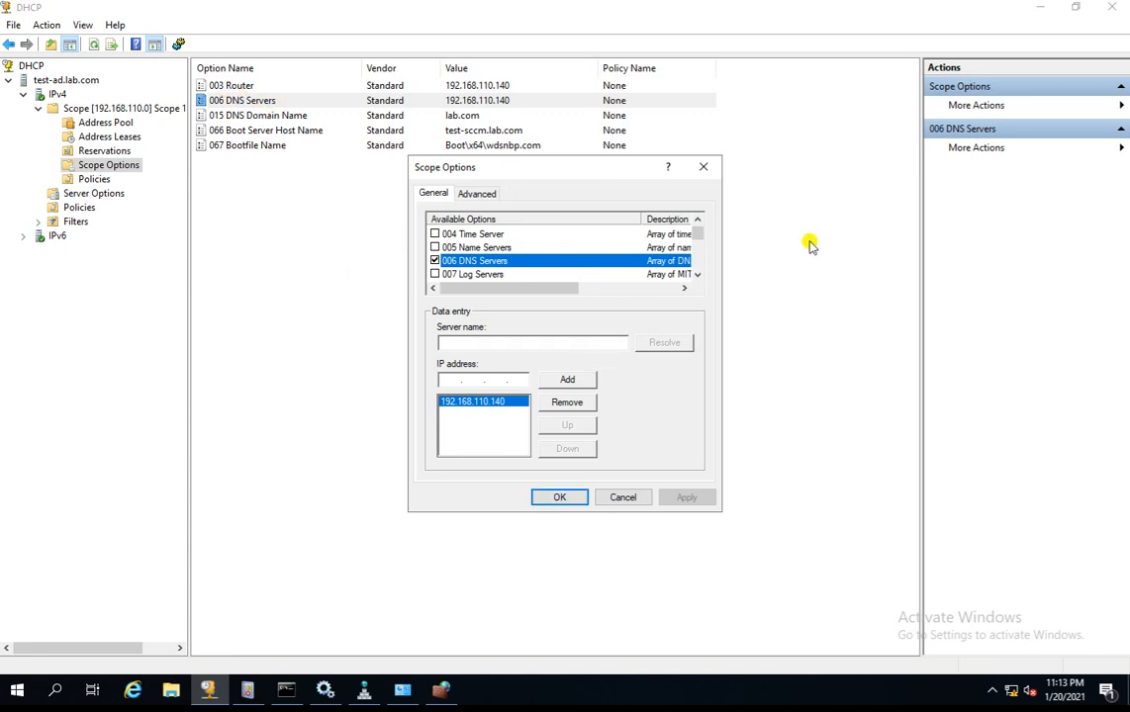
click(697, 220)
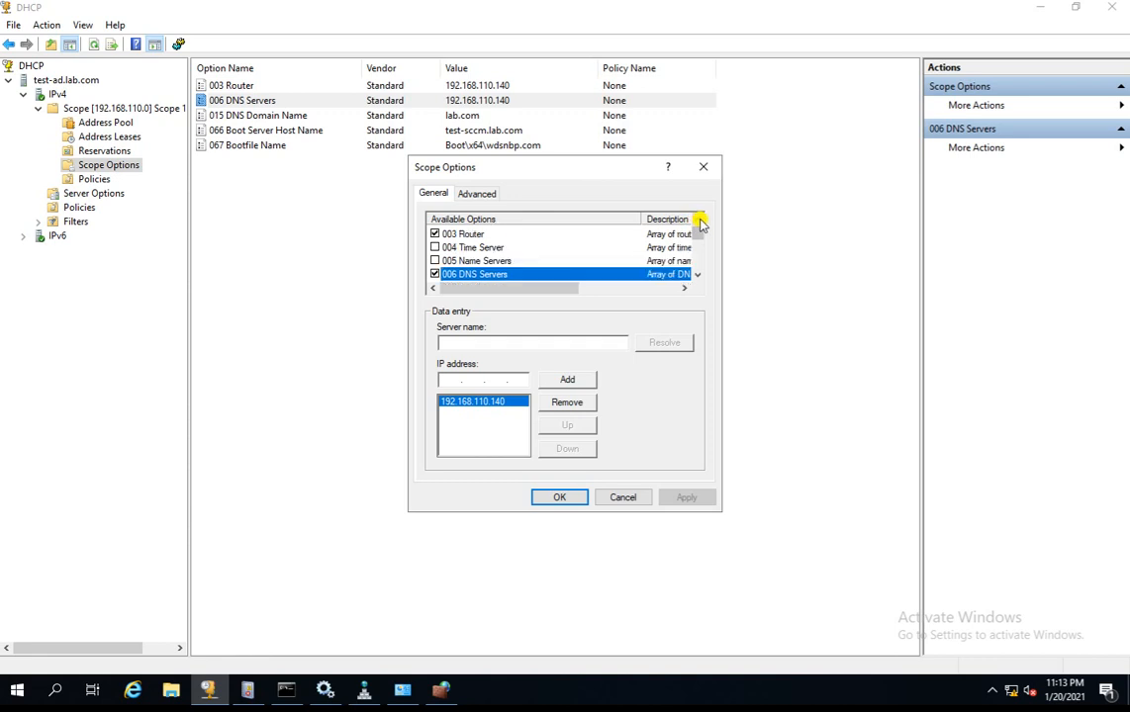
click(471, 233)
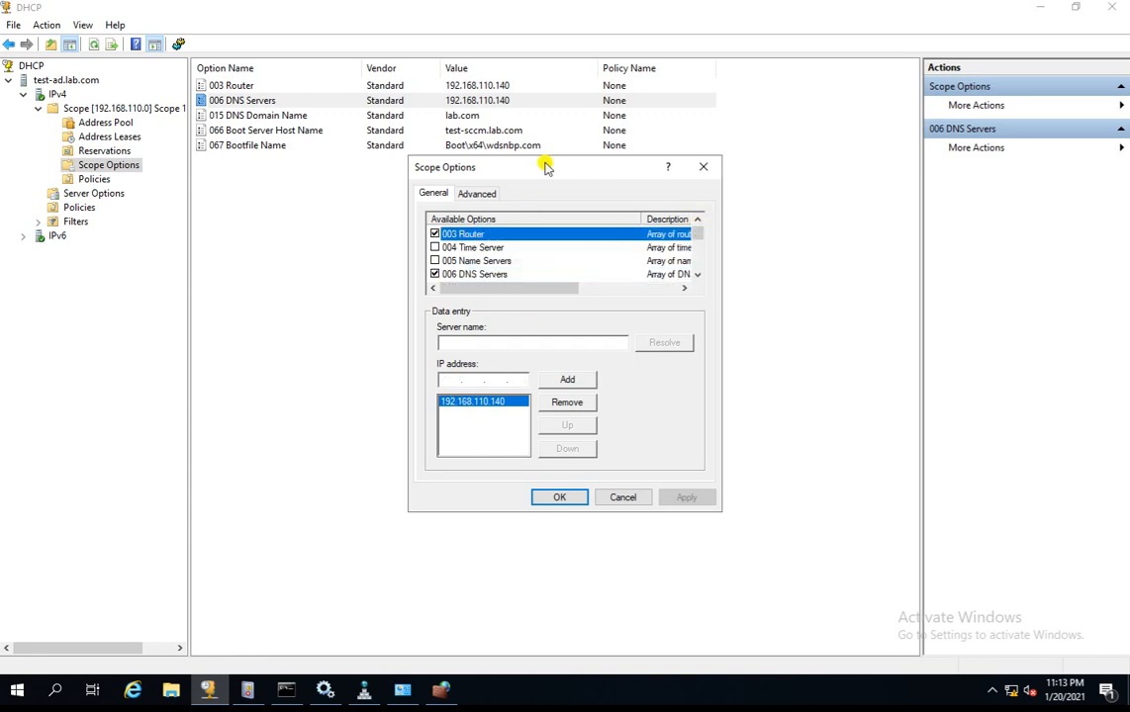
click(434, 247)
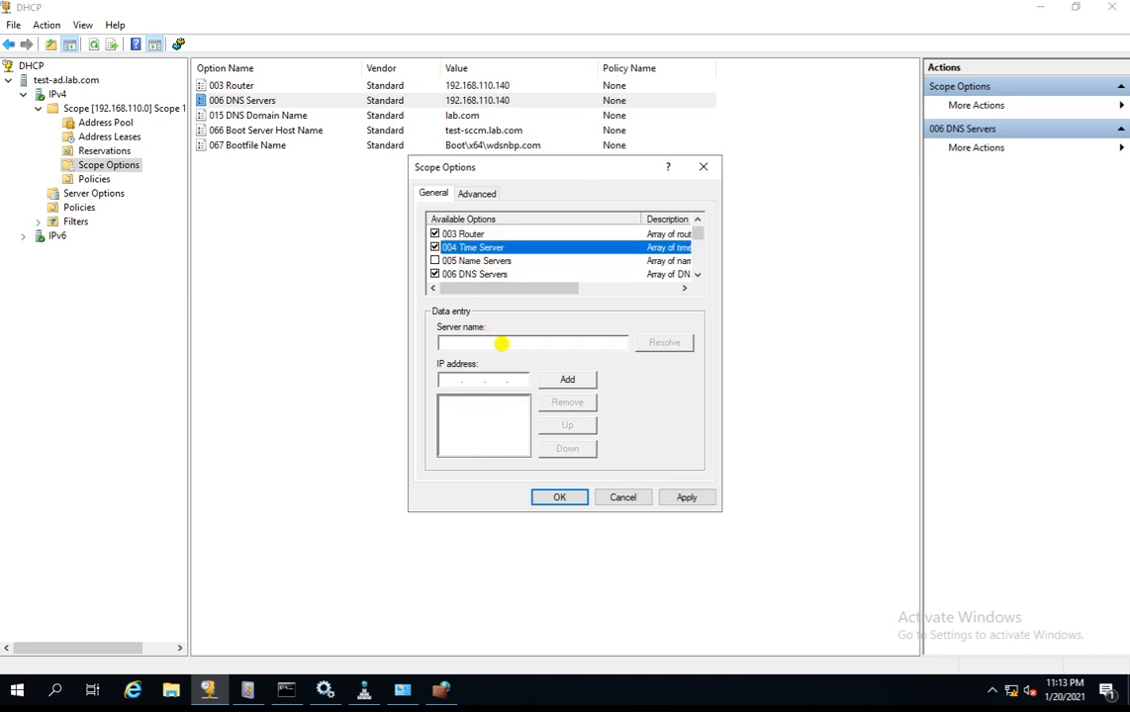
click(458, 378)
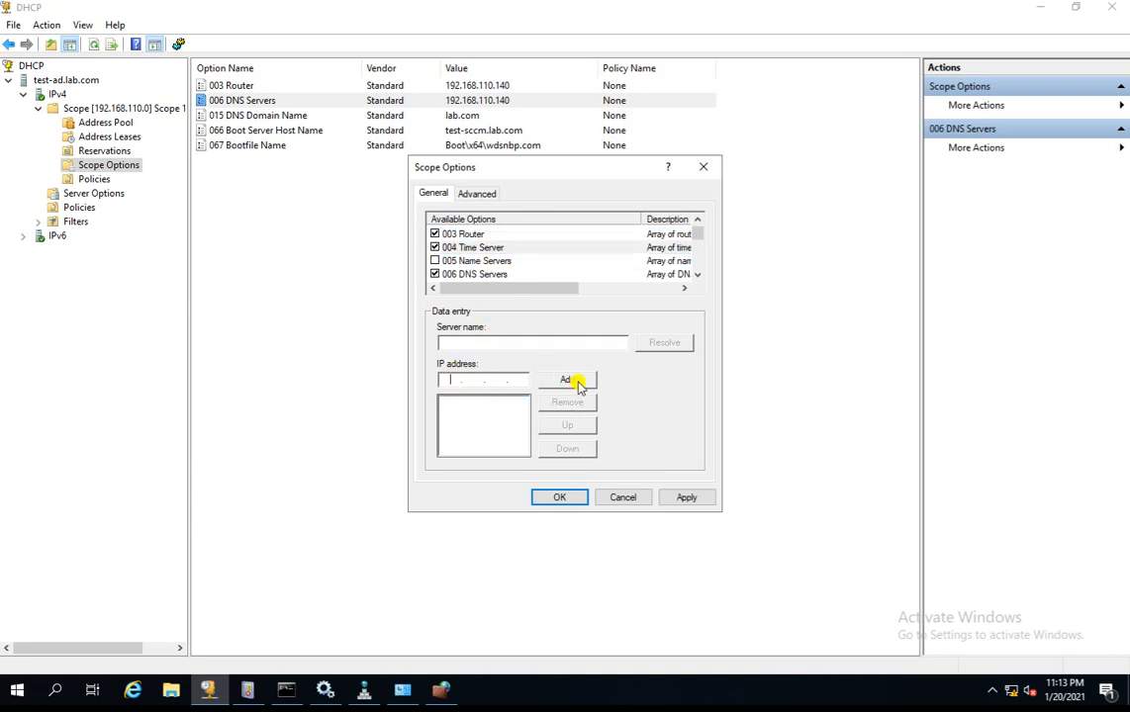
click(434, 248)
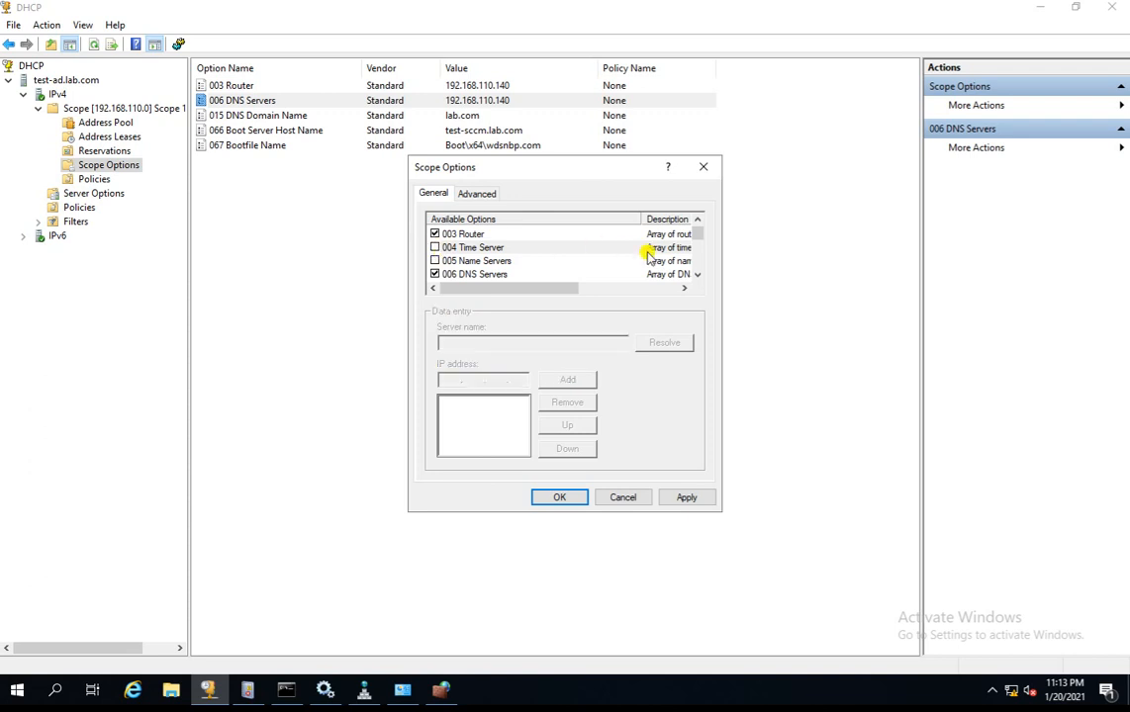
click(467, 235)
click(617, 496)
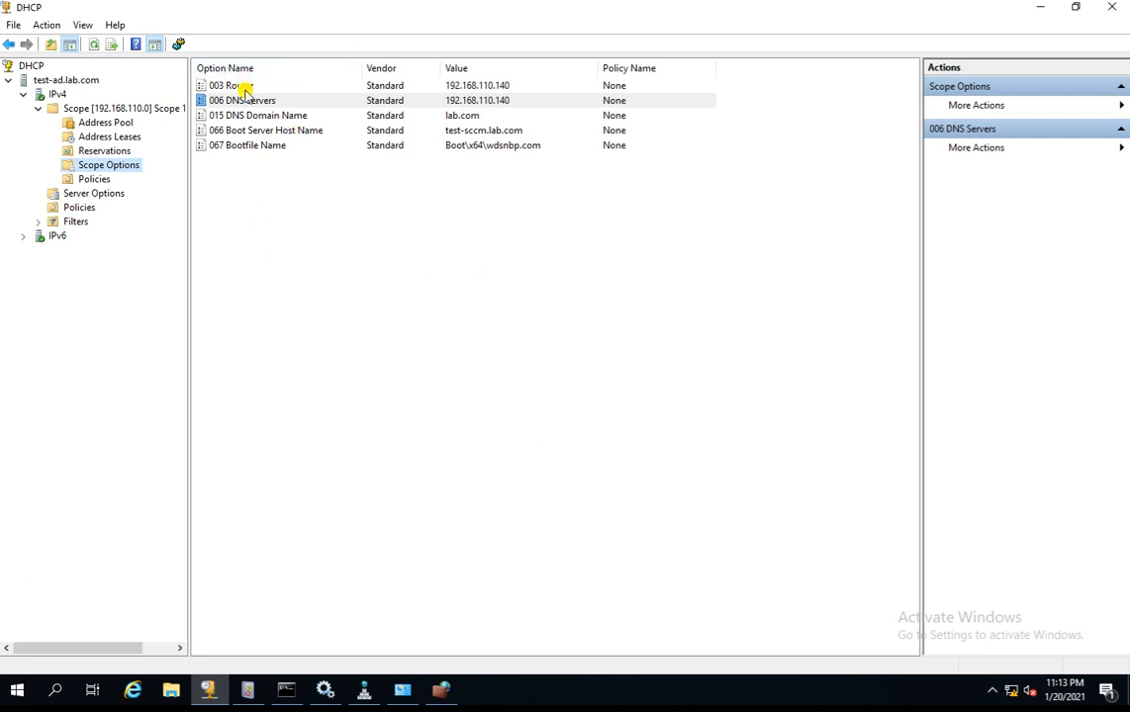
Review the configured scope options from 003 Router through 067 Bootfile Name
click(239, 85)
click(256, 101)
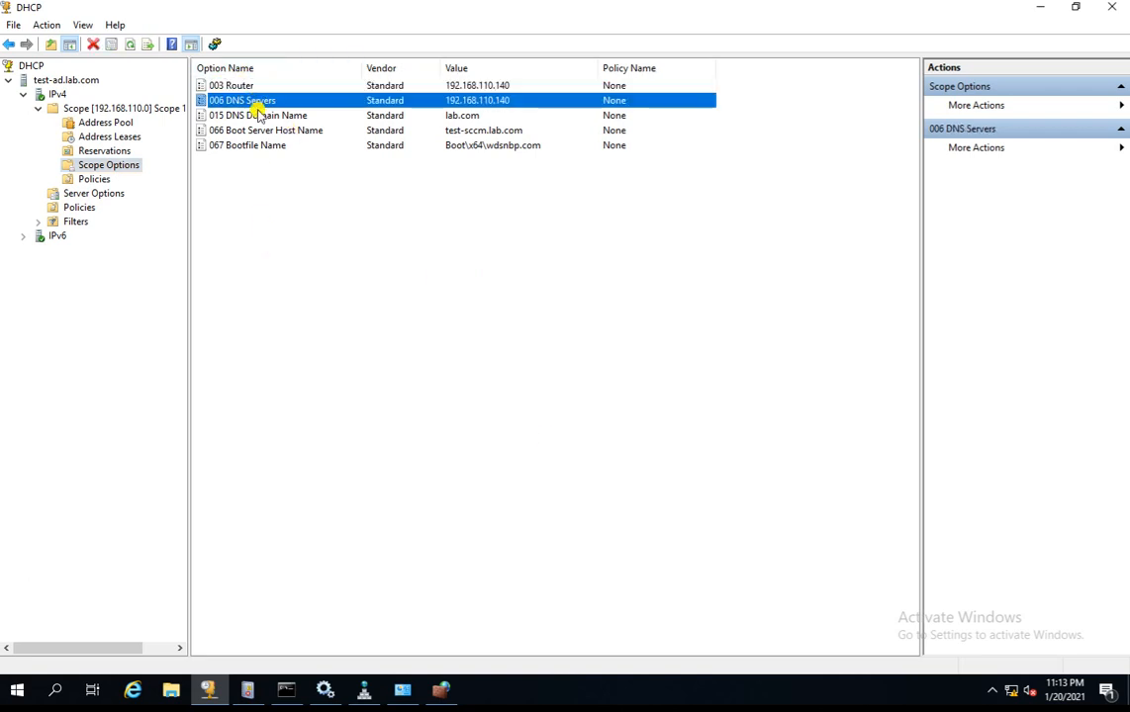
click(258, 115)
click(252, 131)
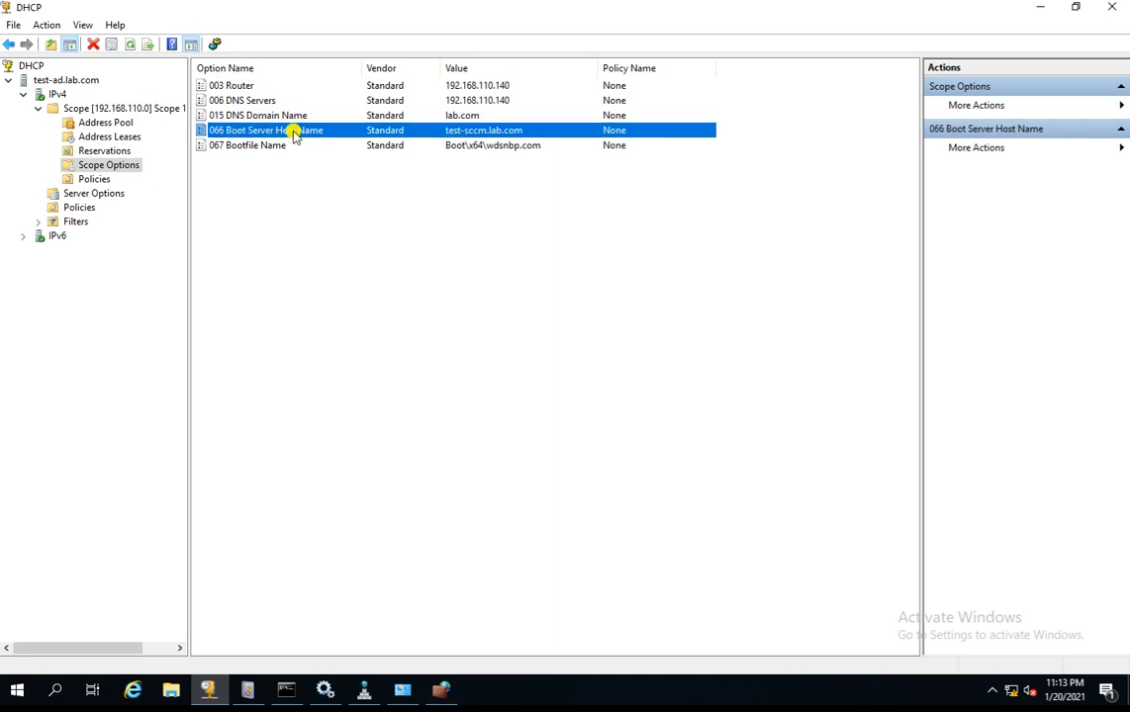
click(267, 147)
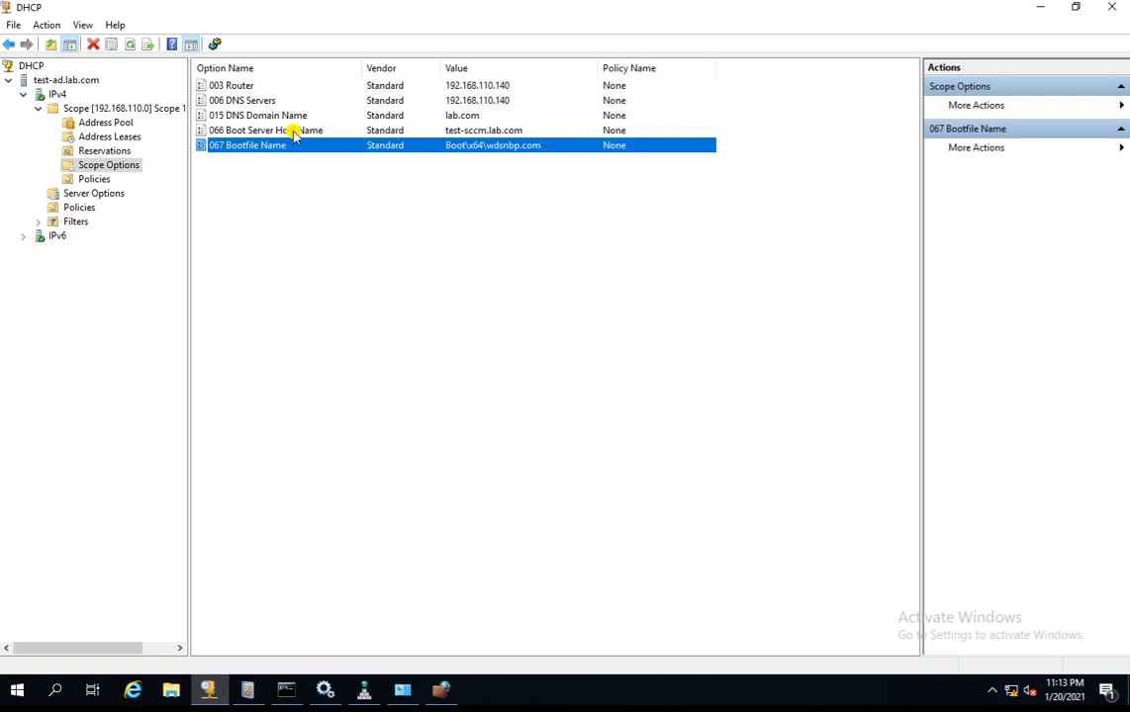
Open the 066 Boot Server Host Name option and inspect its string value
click(294, 133)
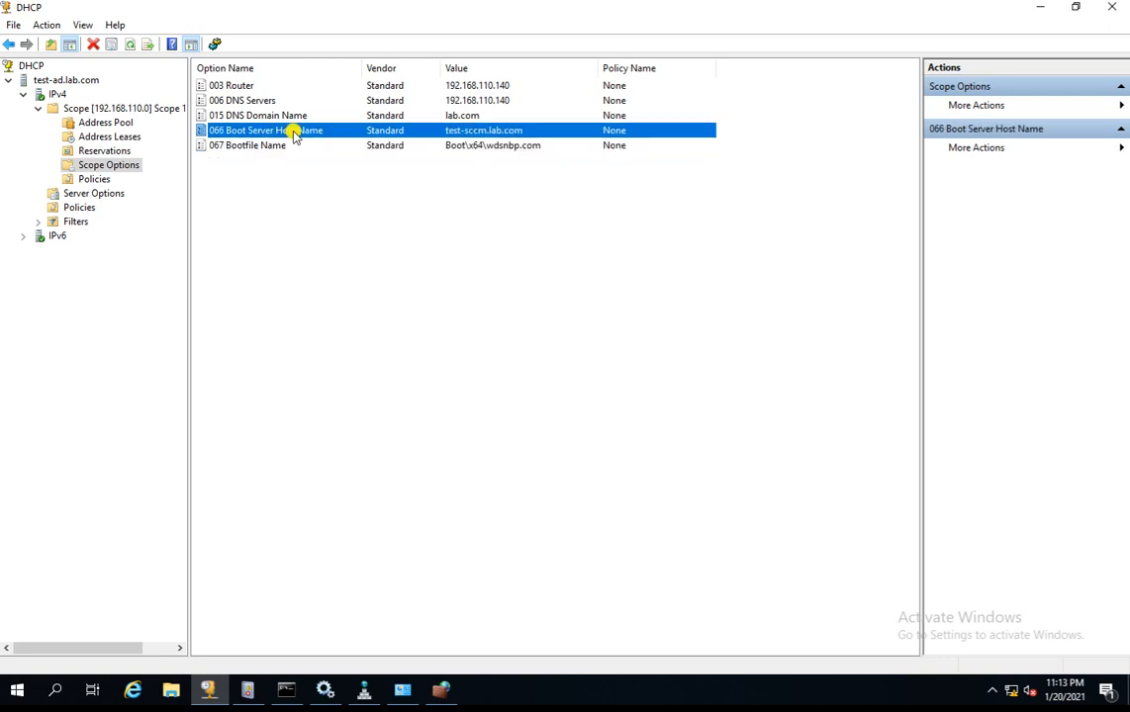
double_click(293, 132)
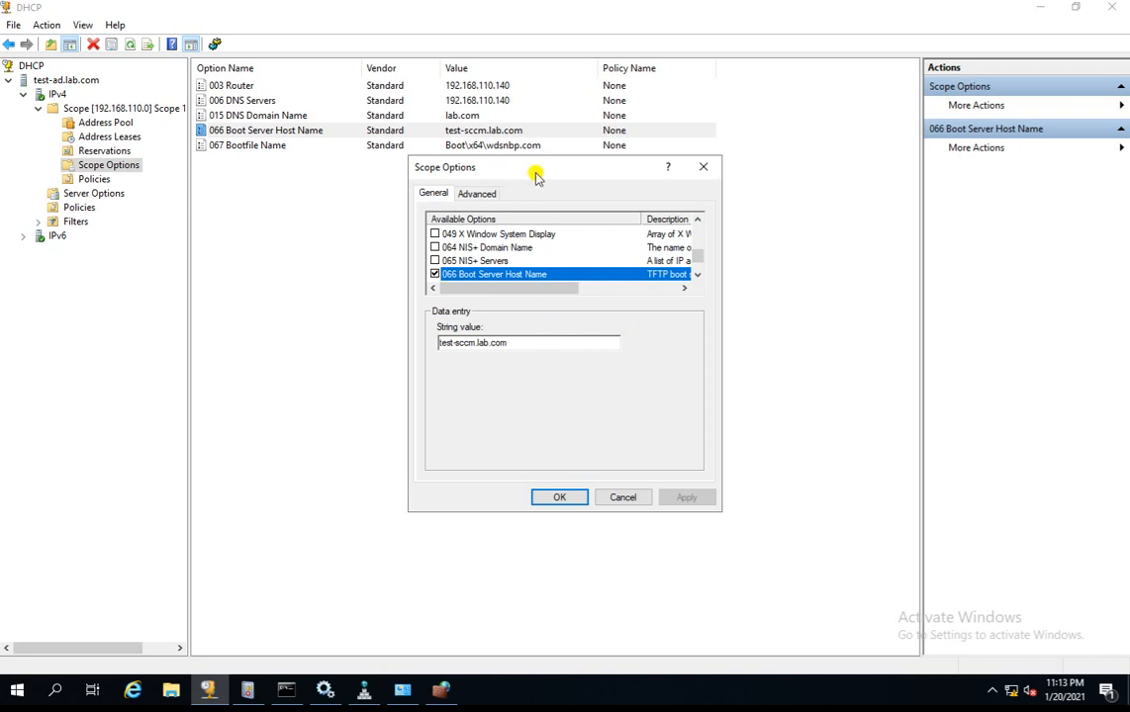
drag(543, 177, 473, 208)
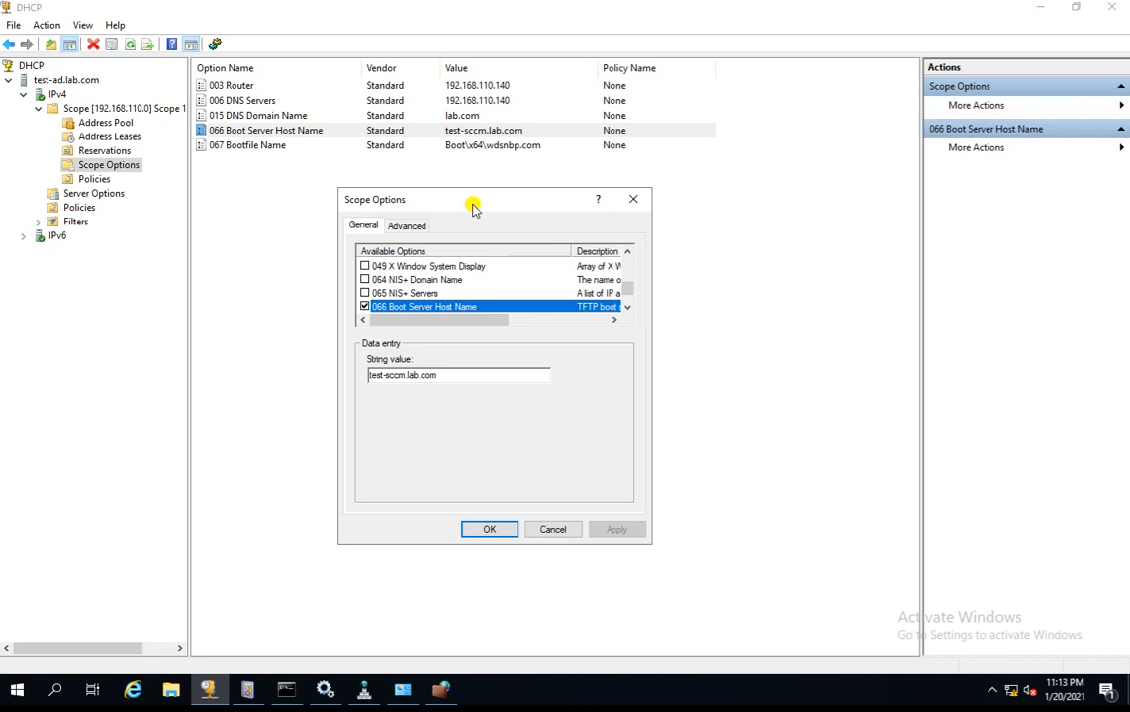
Cancel the 066 option's dialog and open the 067 Bootfile Name option to inspect its string value
click(453, 376)
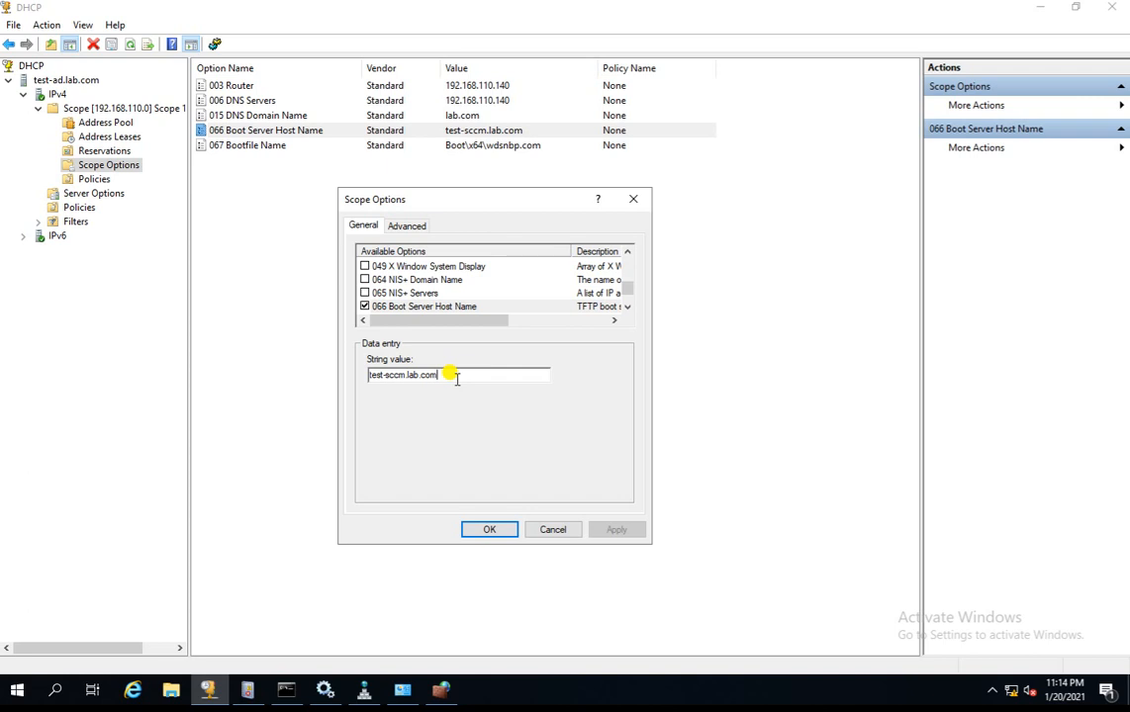
click(560, 531)
click(275, 147)
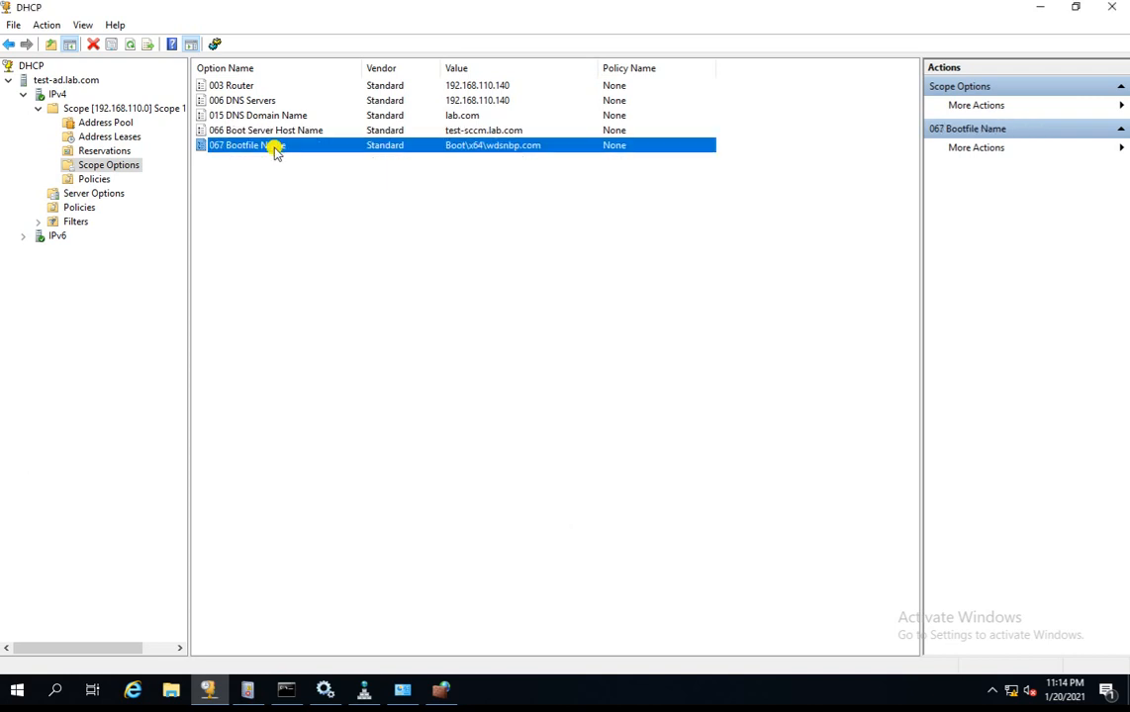
double_click(275, 147)
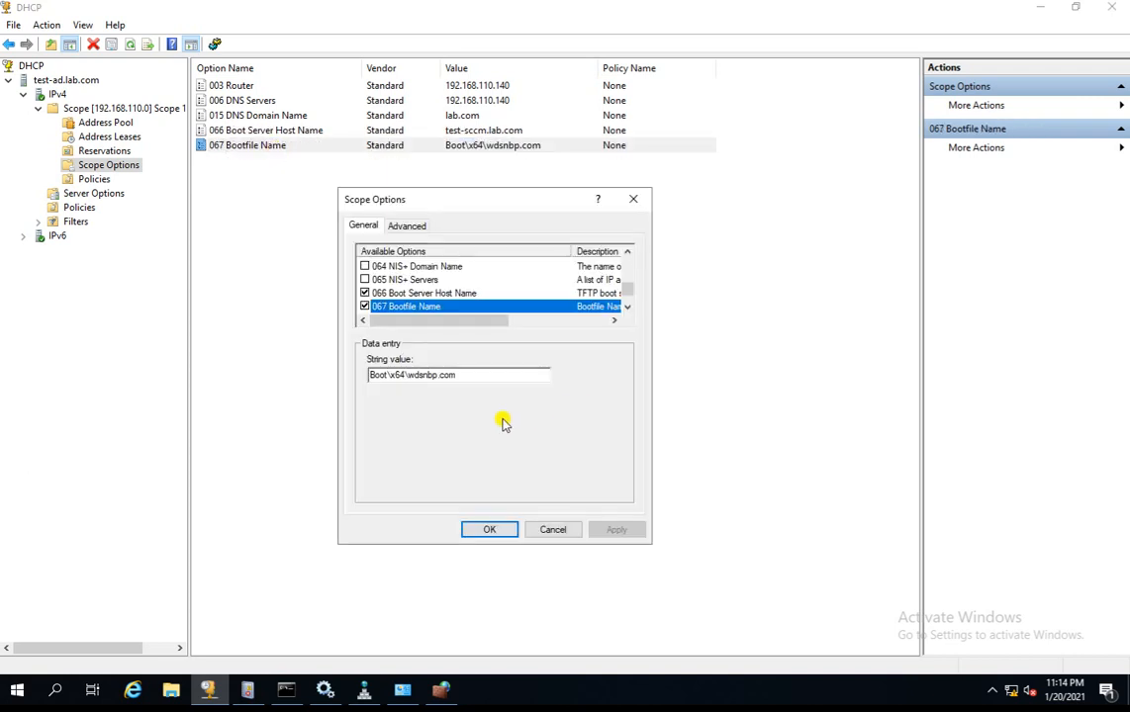
click(482, 375)
drag(482, 375, 322, 366)
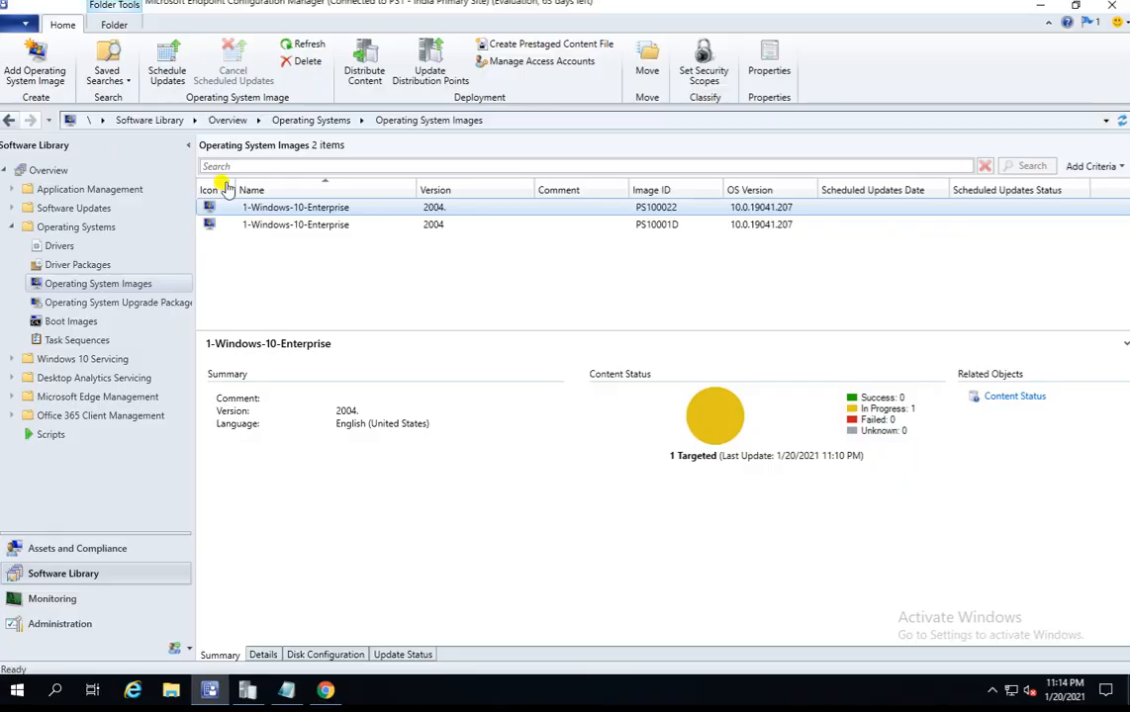
In File Explorer on the Configuration Manager server, open the RemoteInstall folder on Local Disk (C:)
click(170, 688)
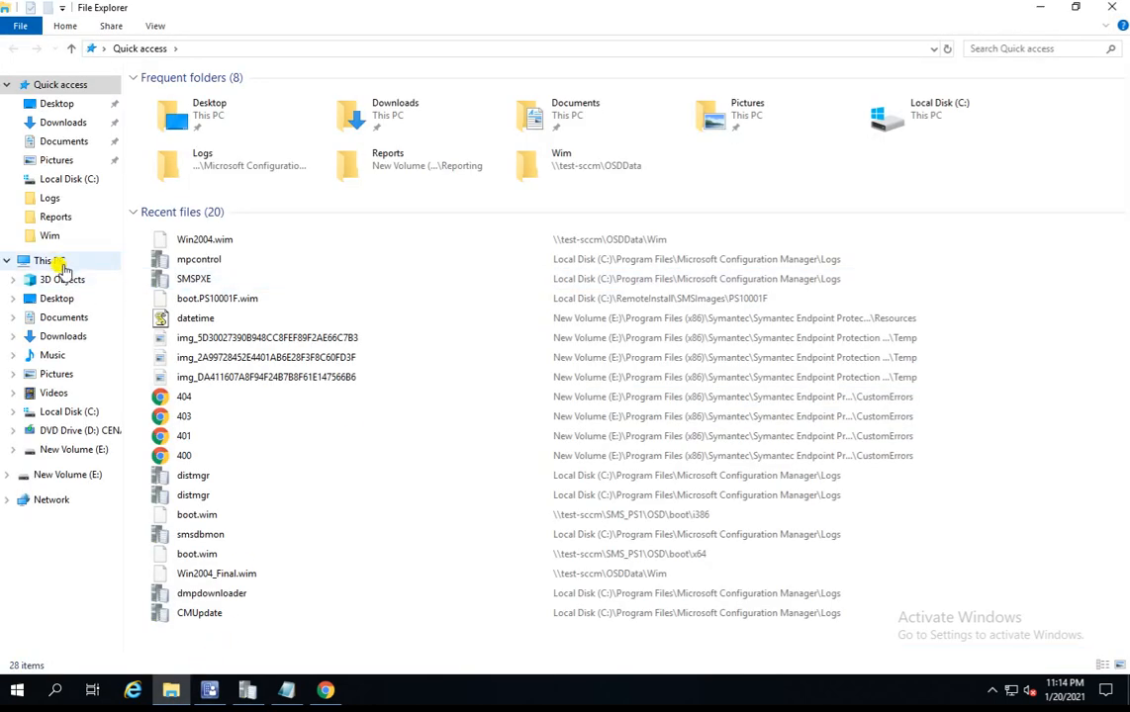
click(55, 260)
click(242, 235)
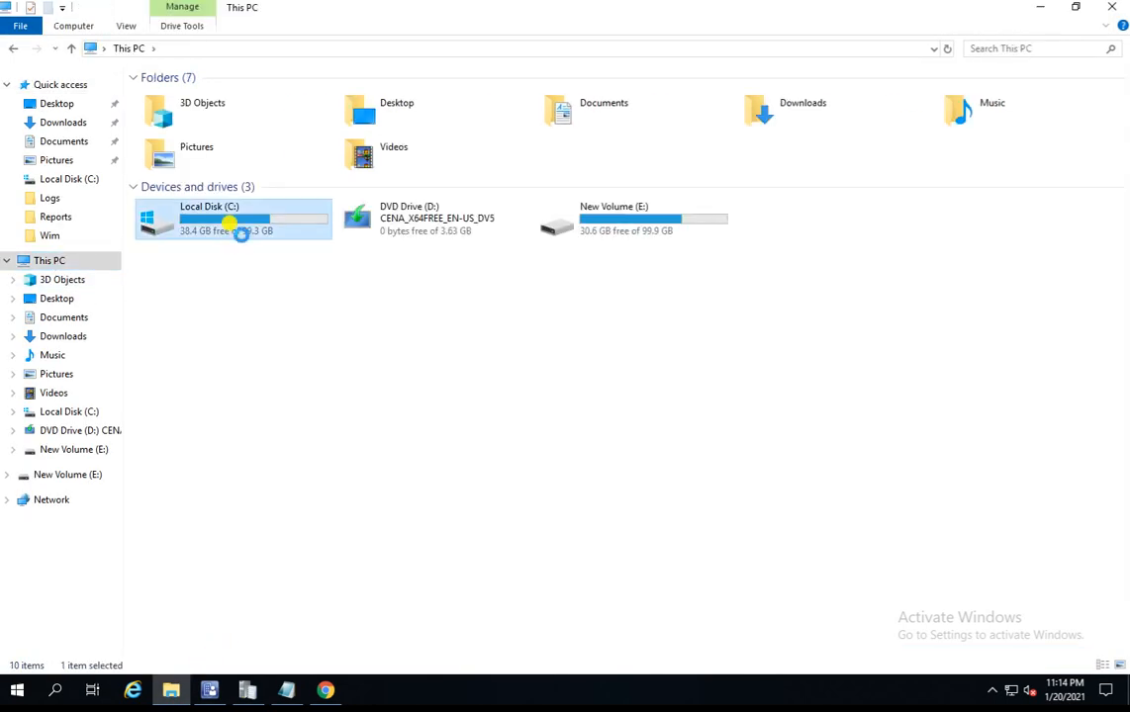
double_click(242, 235)
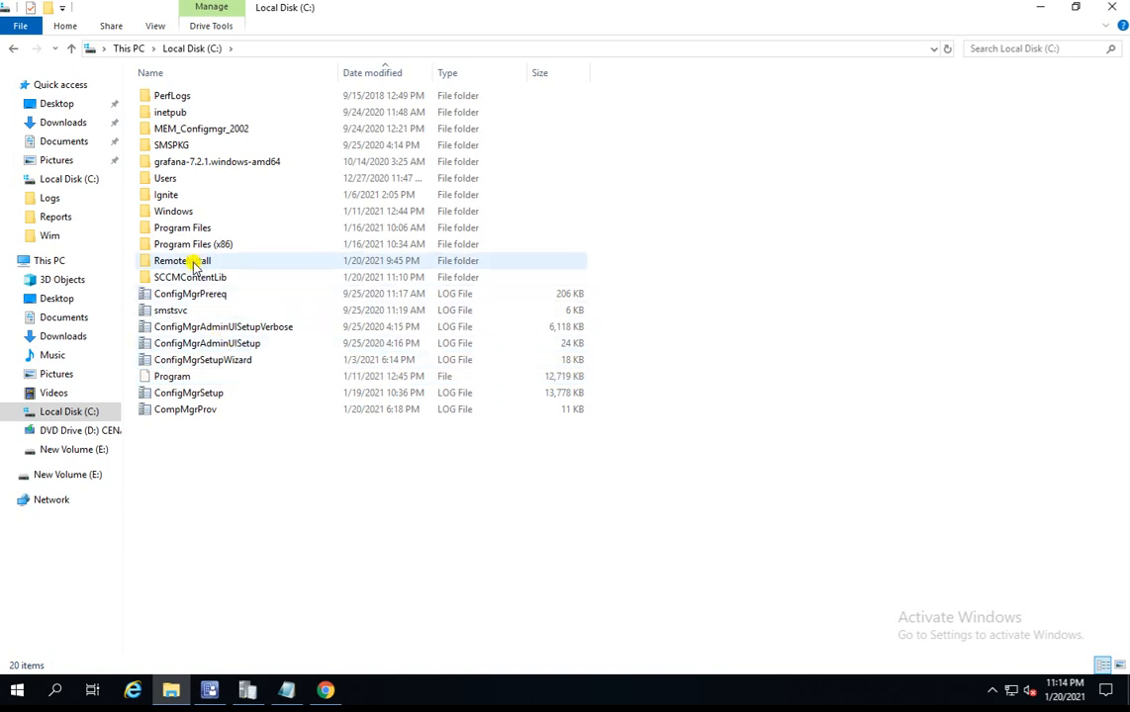
click(195, 264)
double_click(187, 263)
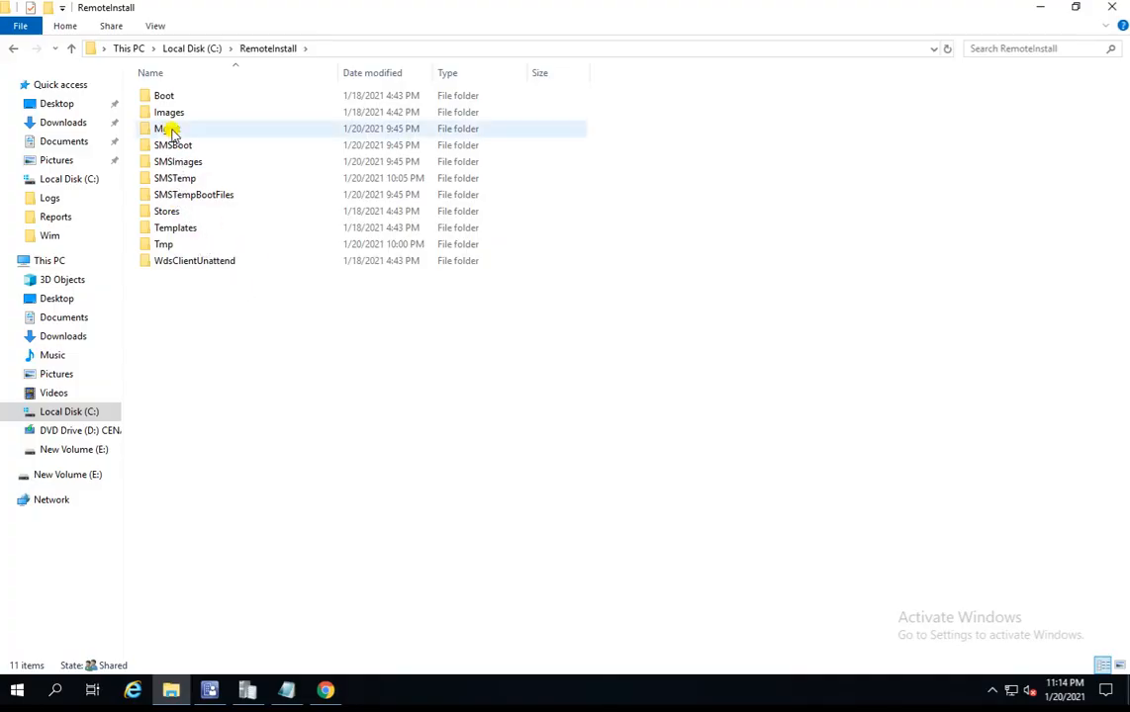
Open the Boot\x64 subfolder of RemoteInstall and locate the wdsnbp boot file
double_click(164, 94)
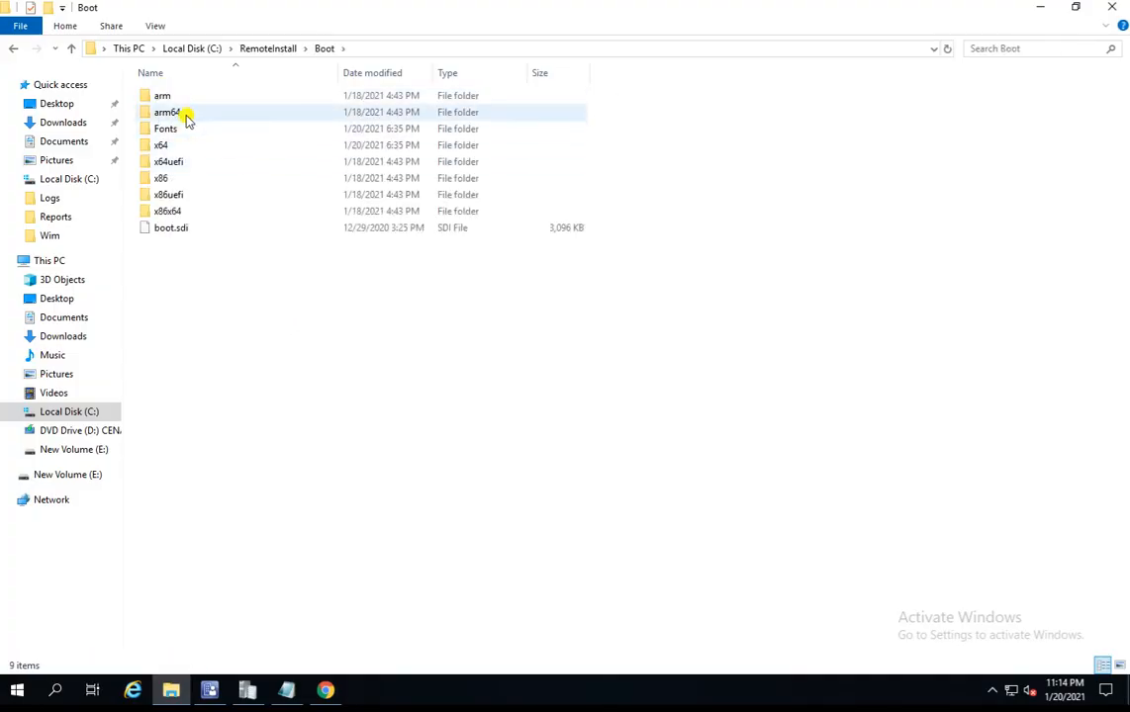
double_click(187, 146)
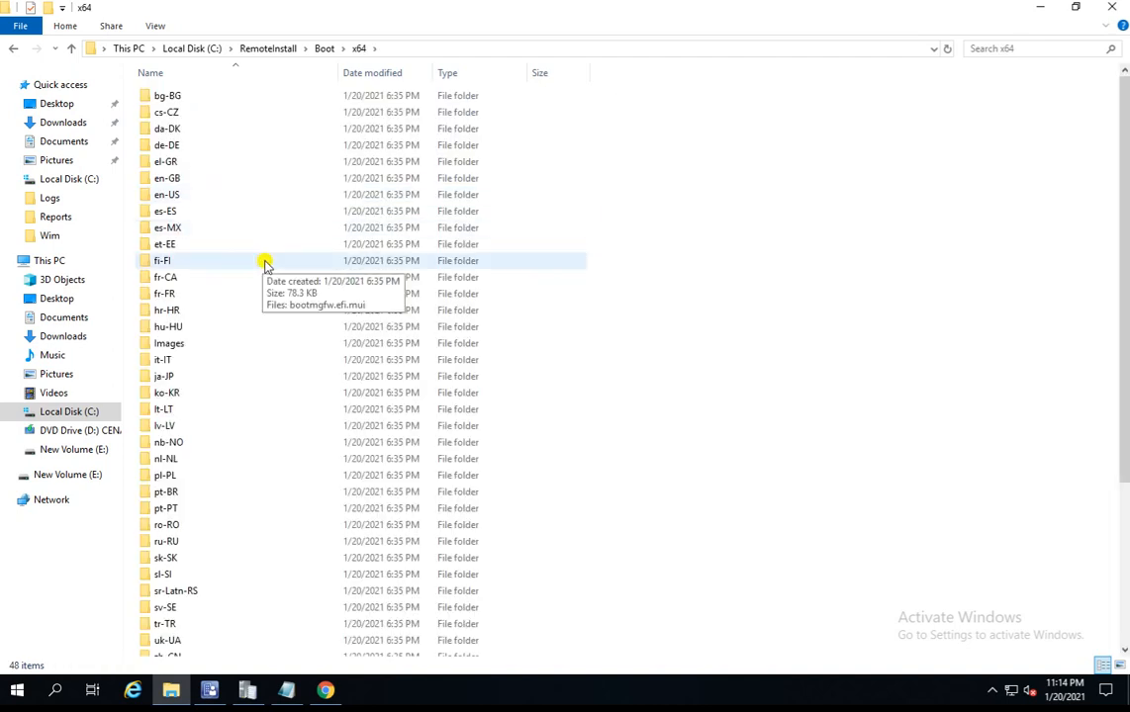
drag(1121, 238, 1121, 449)
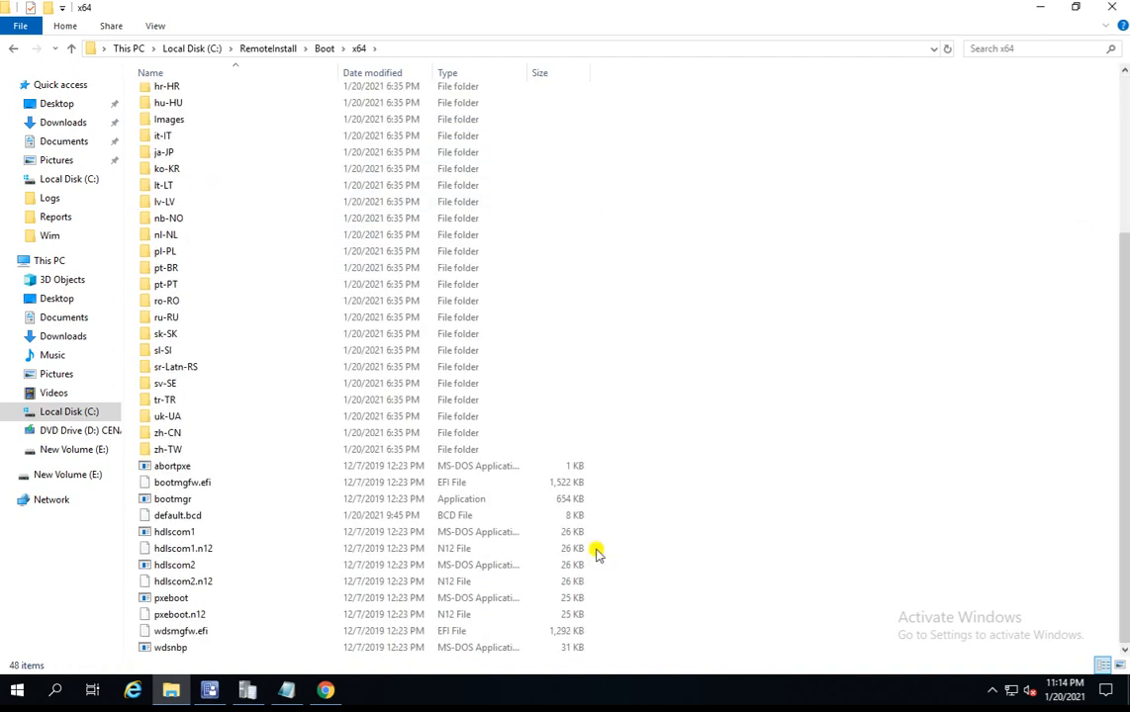
click(182, 649)
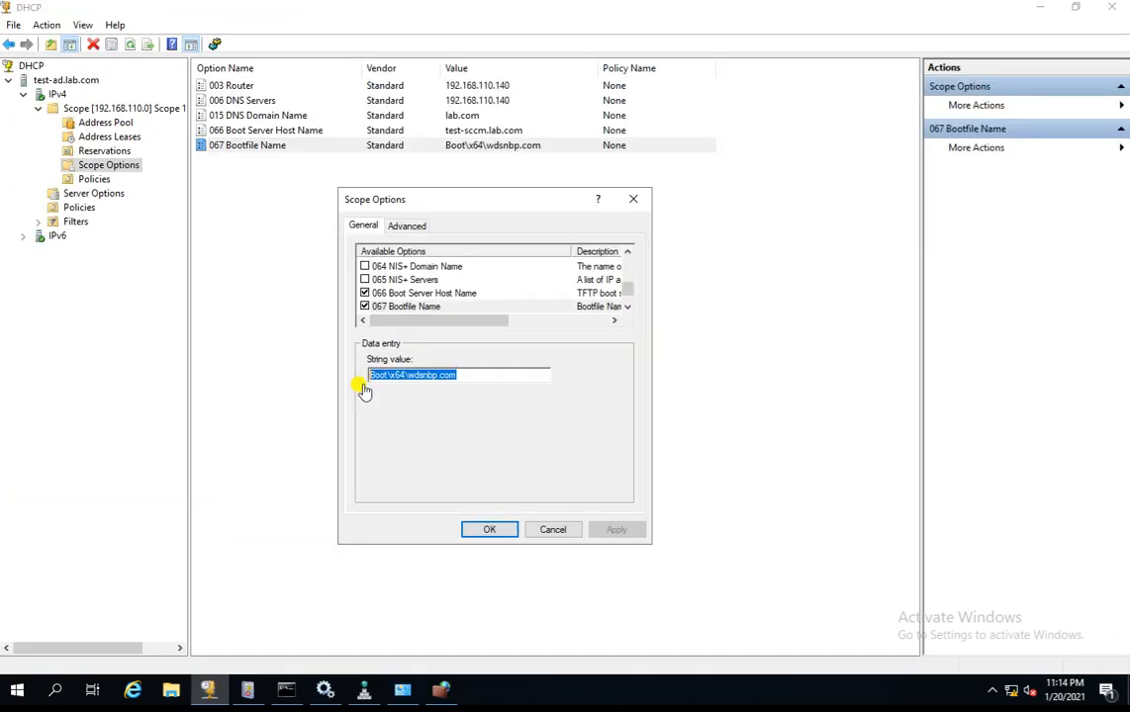
Back in the DHCP console, cancel the 067 Bootfile Name options dialog and collapse the scope
drag(519, 201, 458, 203)
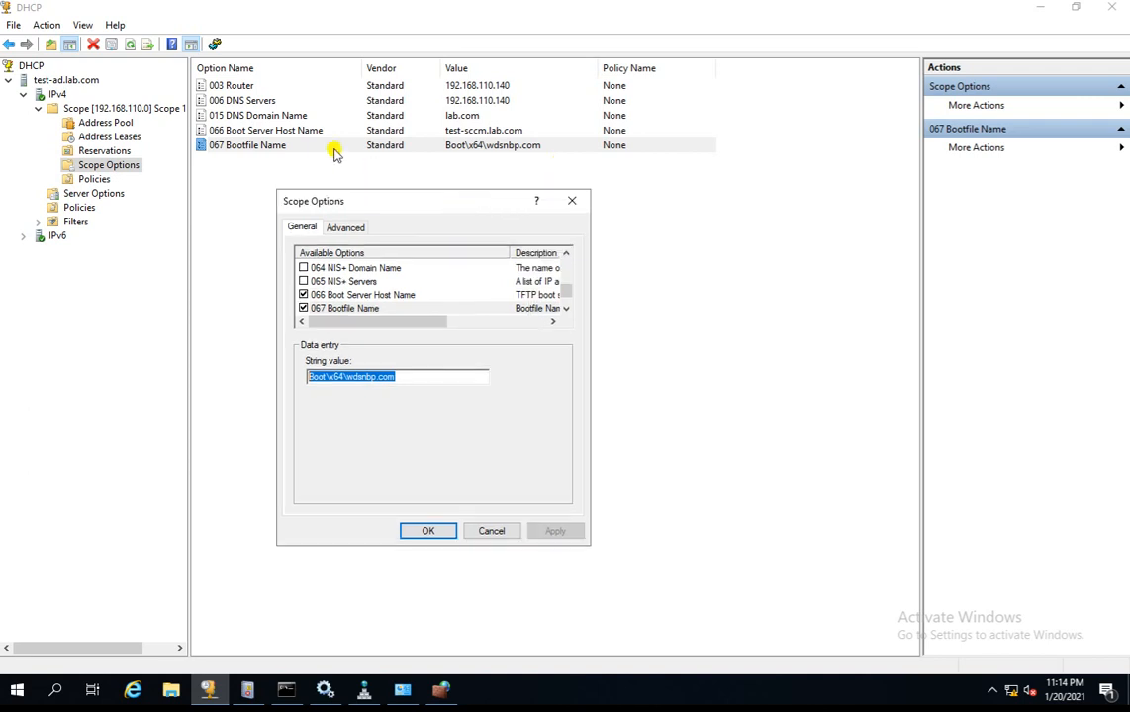
click(491, 532)
click(39, 108)
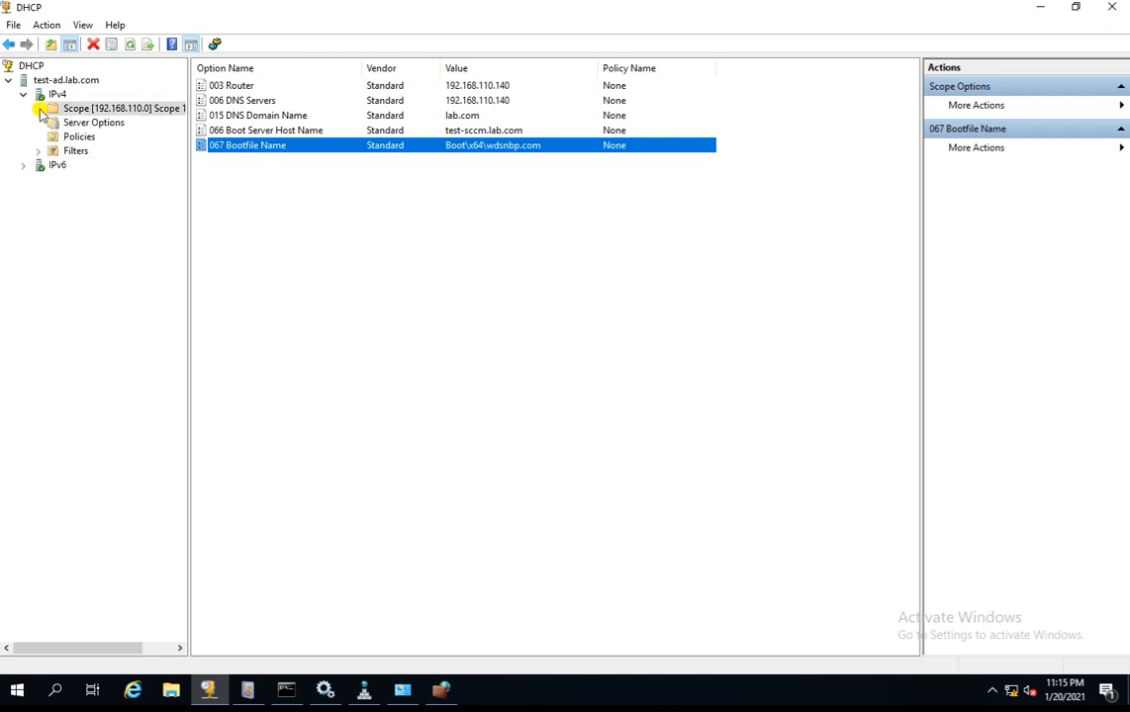
Expand the IPv4 Filters and examine the MAC address entry in the Allow list, widening its column
click(76, 152)
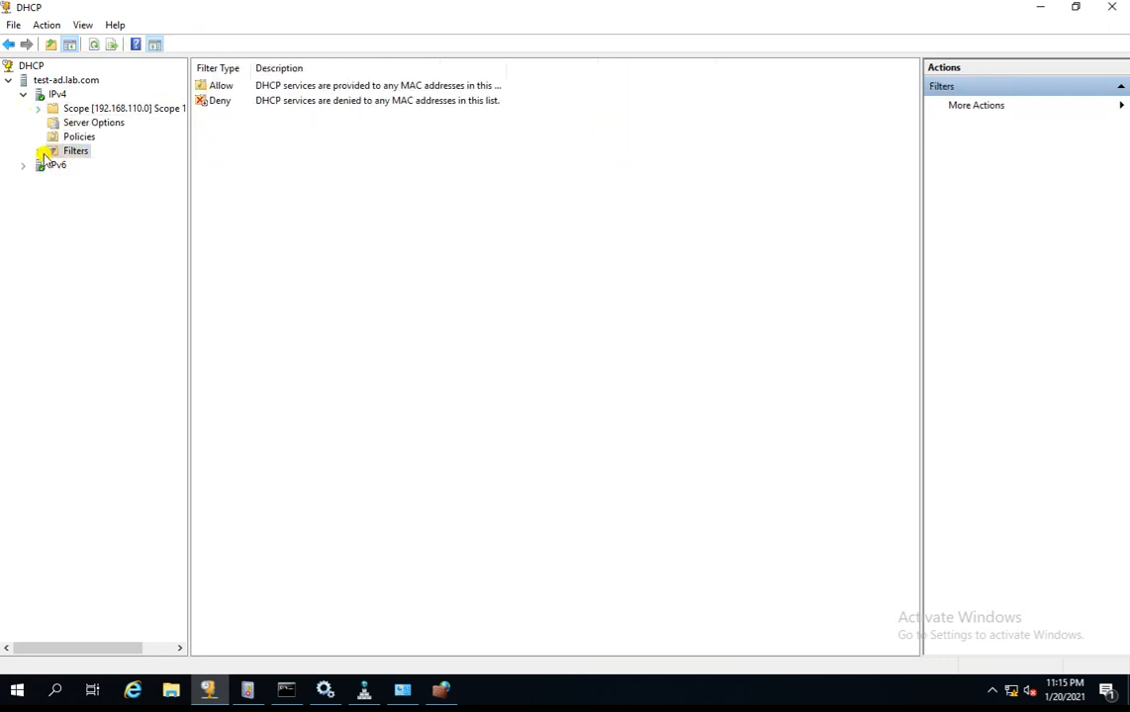
click(39, 152)
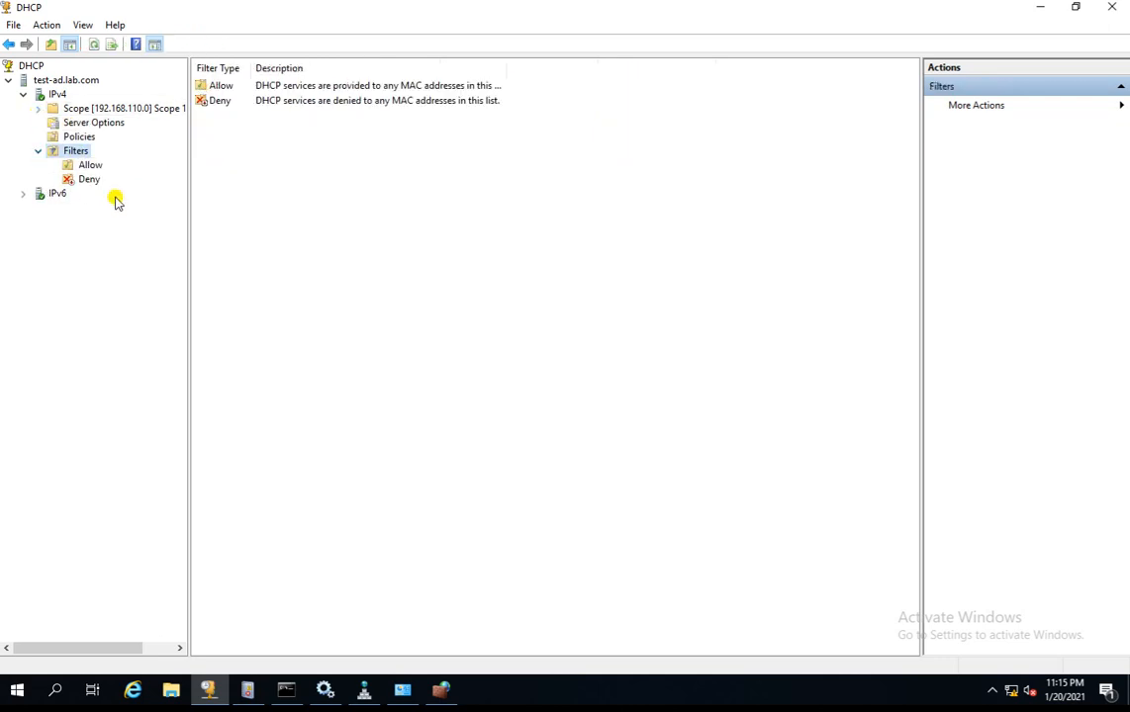
click(40, 152)
click(40, 152)
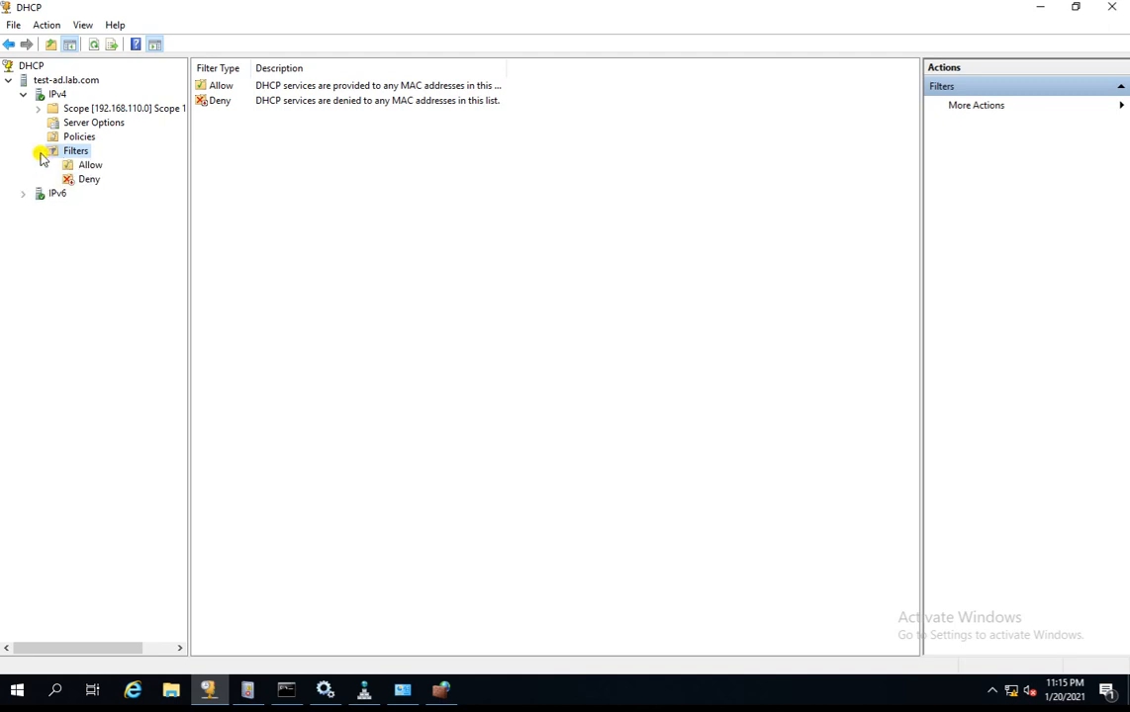
click(89, 165)
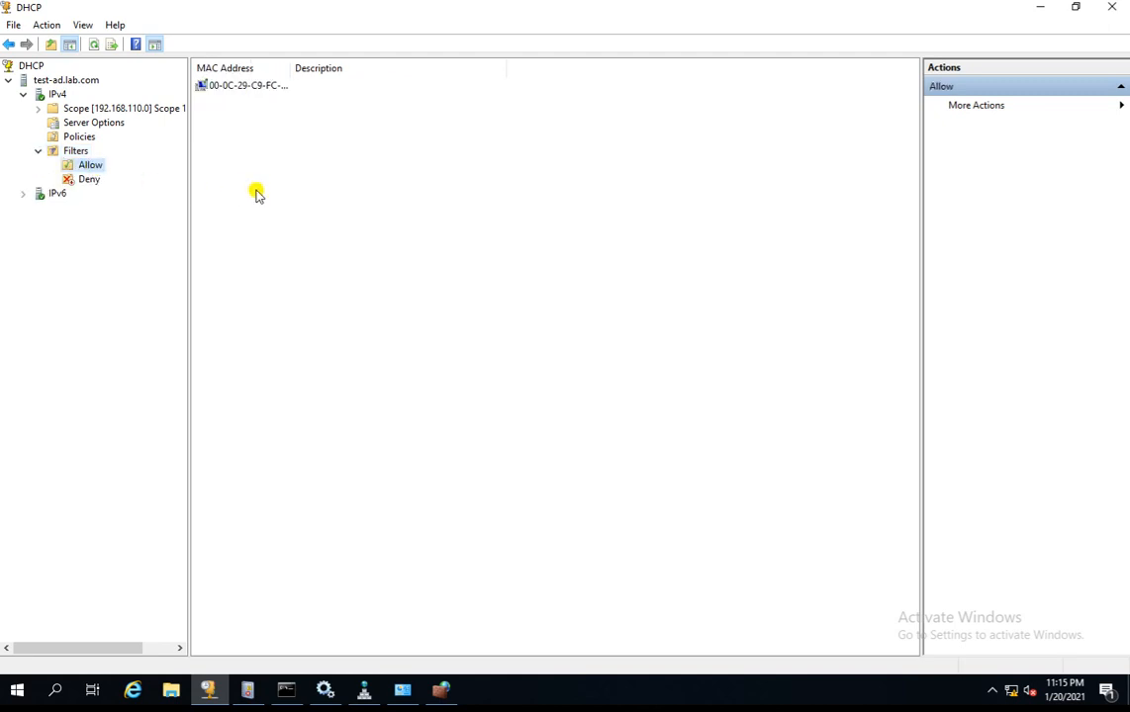
double_click(291, 67)
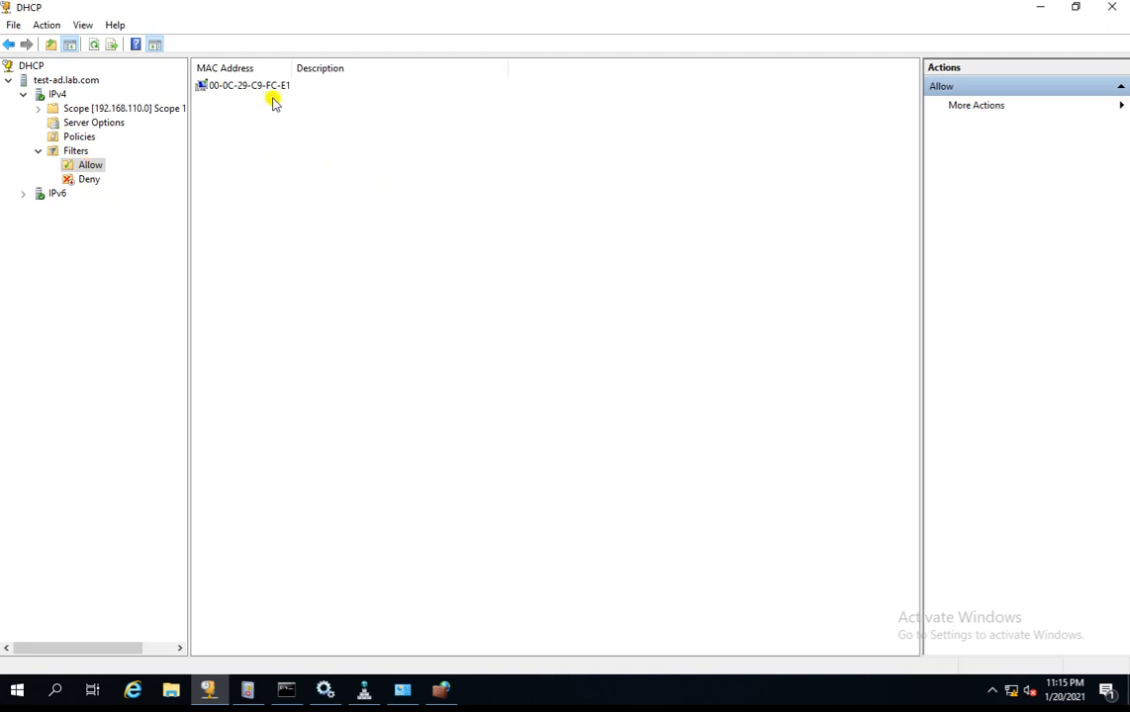
click(237, 85)
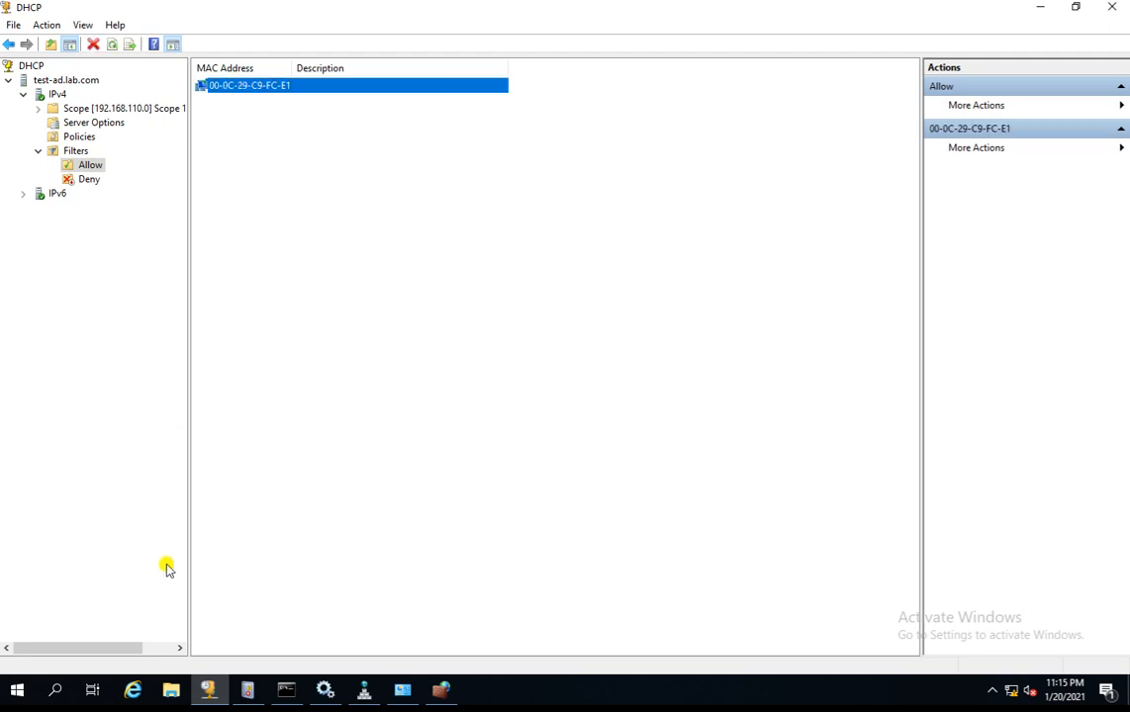
Switch to Event Viewer and locate the DHCP-Server folder, listing its Admin, FilterNotifications and Operational logs
click(247, 689)
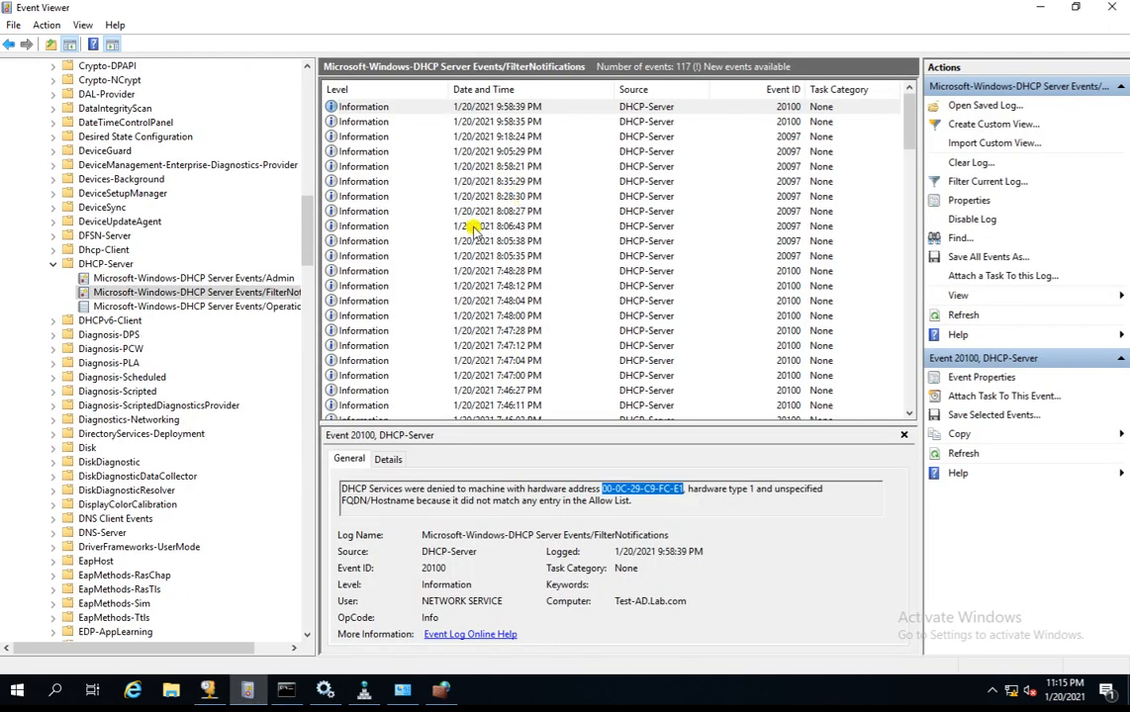
click(55, 264)
scroll(307, 169, up, 10)
scroll(305, 119, up, 10)
drag(305, 101, 307, 230)
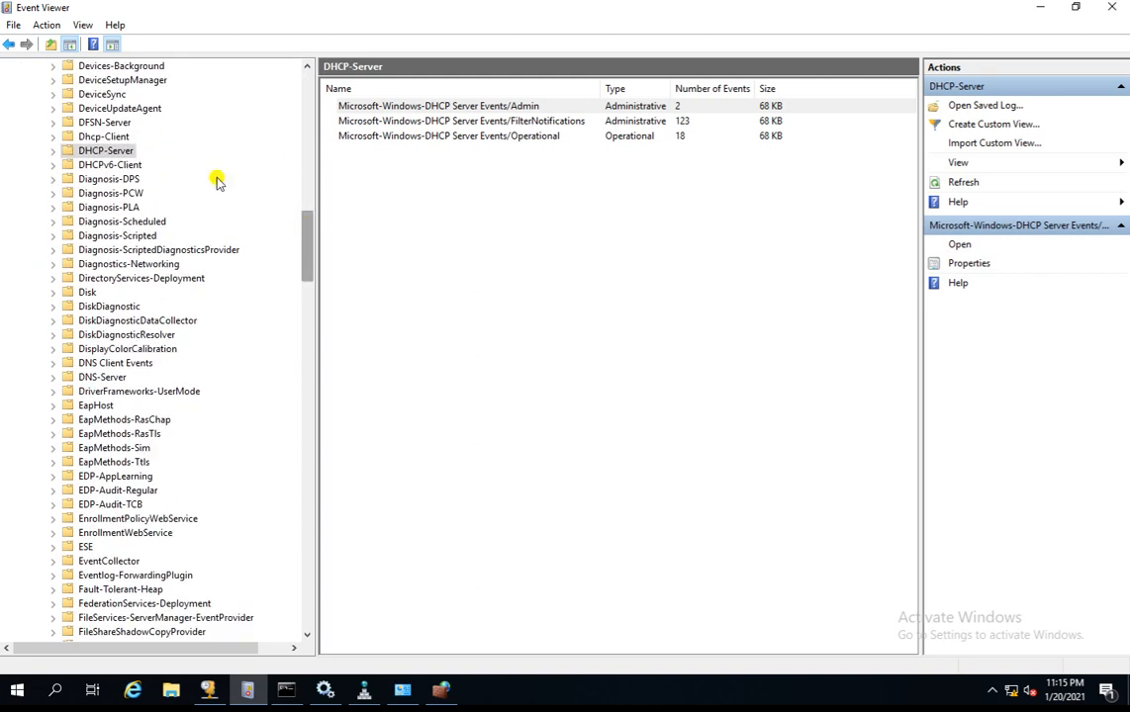
click(54, 150)
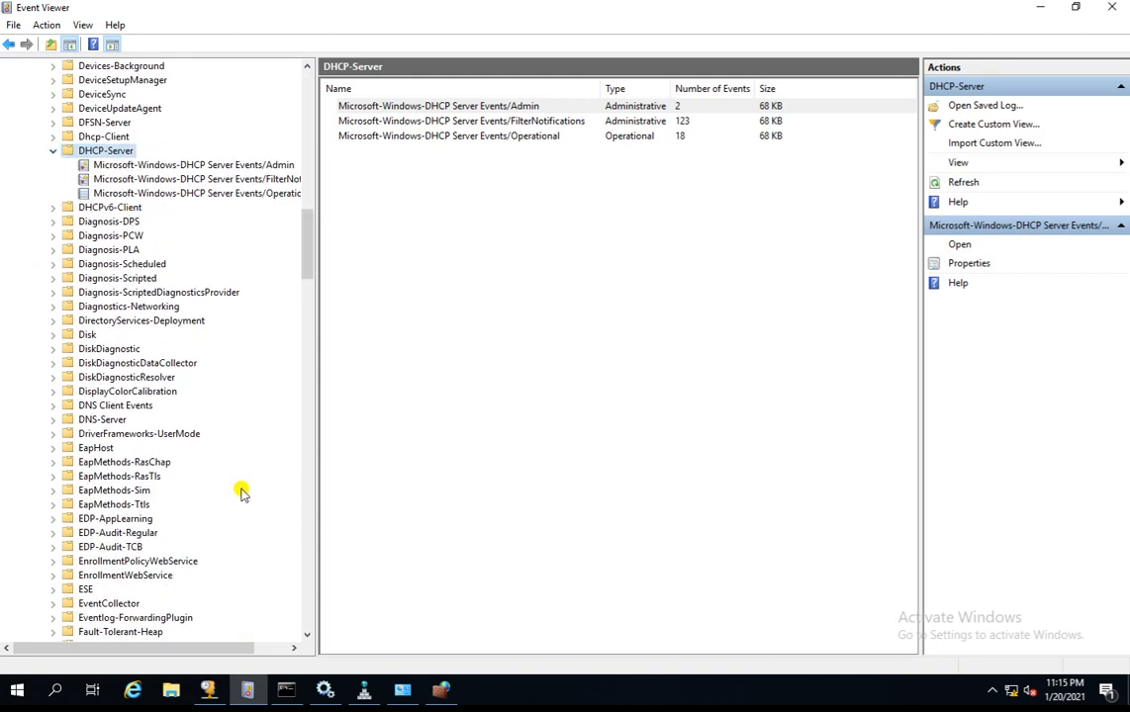
drag(304, 243, 299, 105)
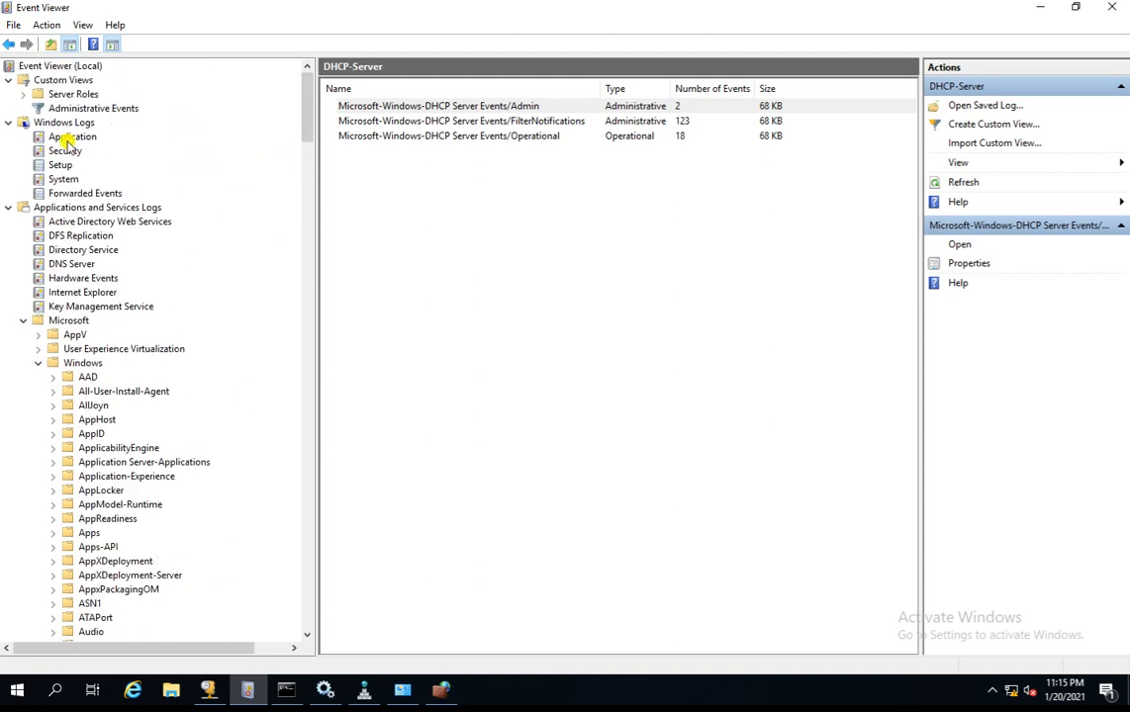
Collapse Applications and Services Logs, then expand it down to the folders under Microsoft > Windows
click(9, 207)
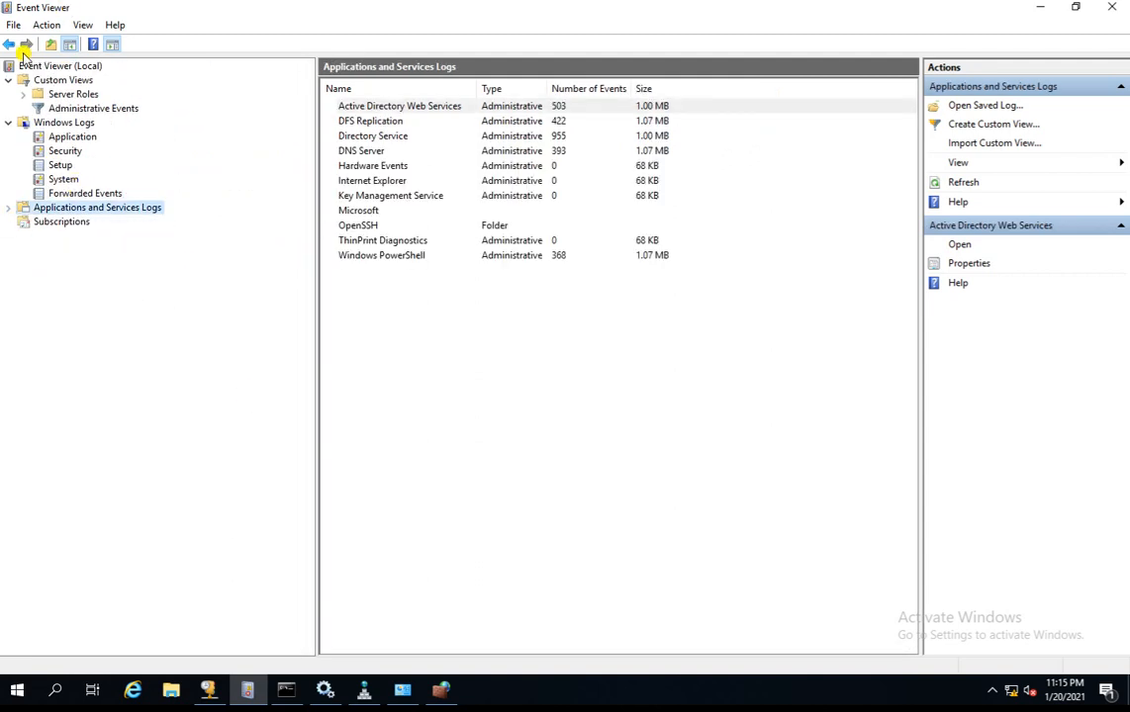
click(10, 209)
click(24, 321)
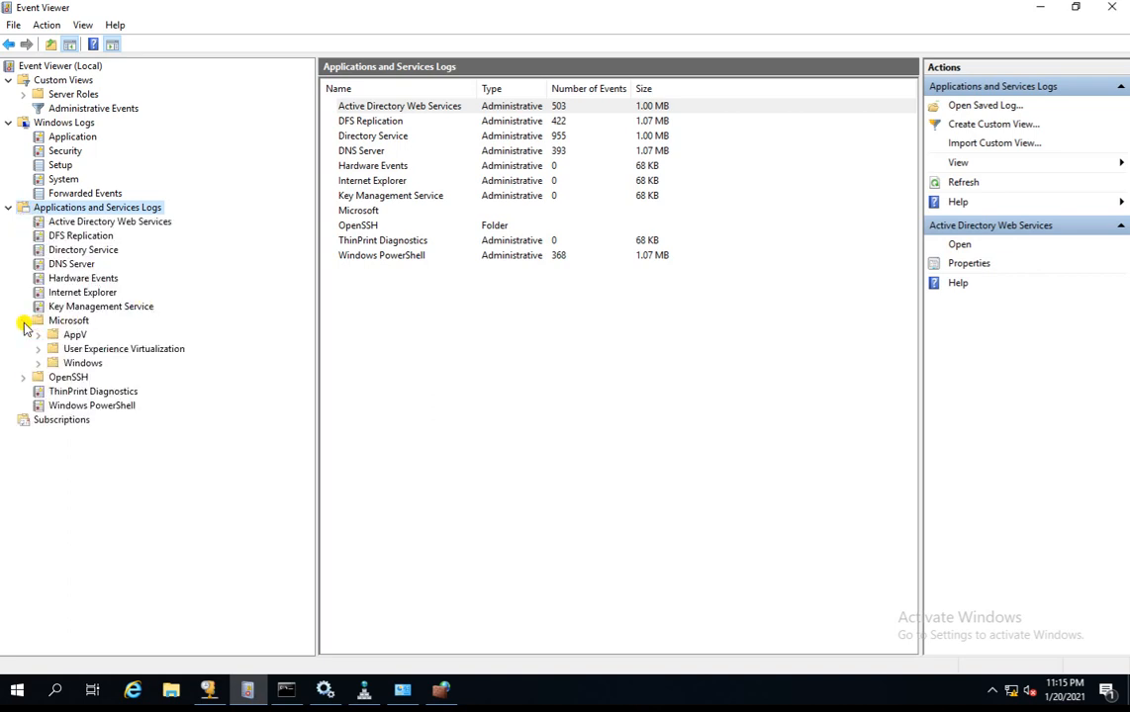
click(37, 363)
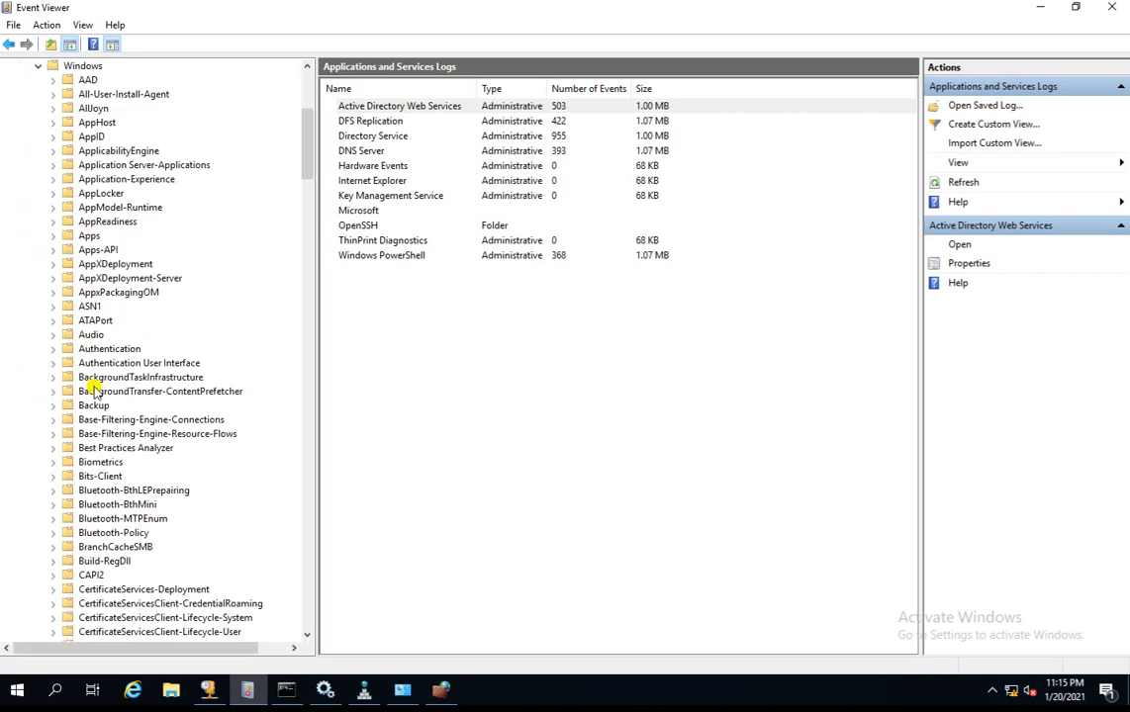
drag(307, 139, 306, 242)
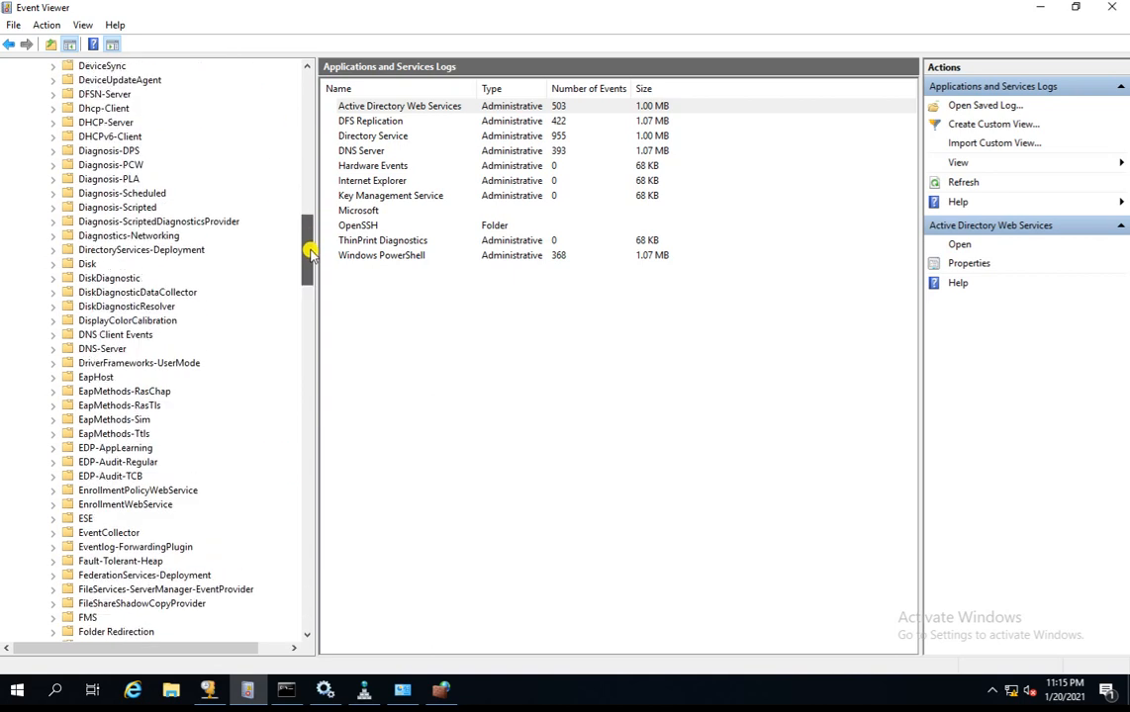
click(82, 348)
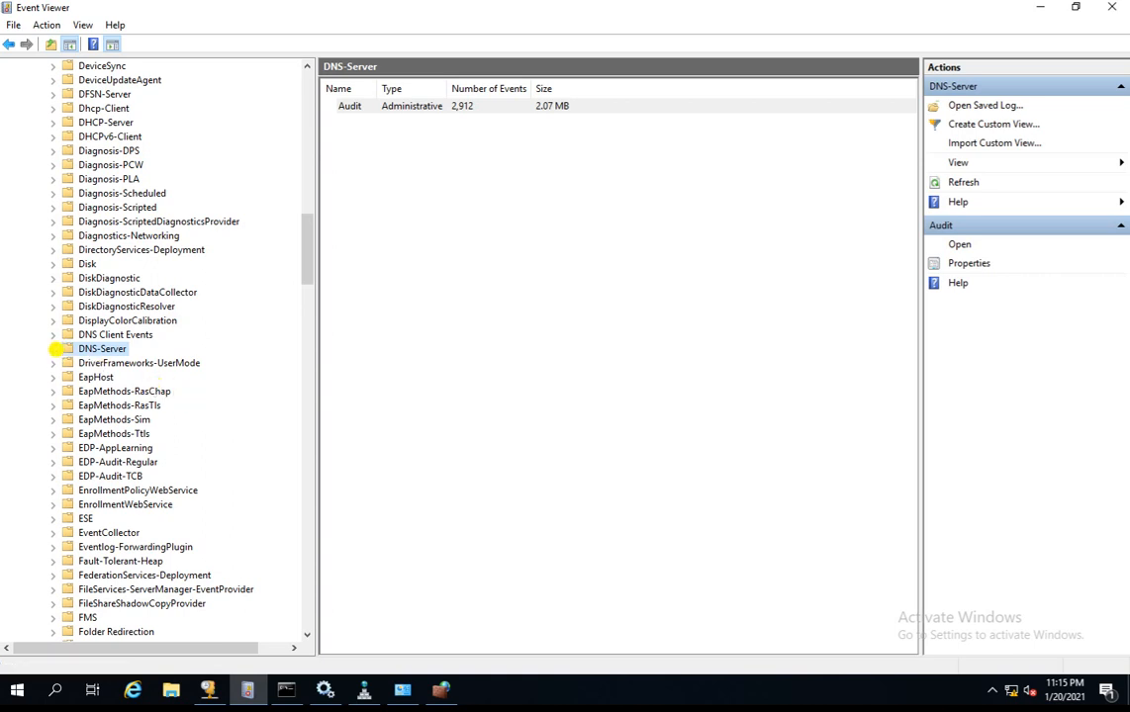
click(55, 349)
click(55, 349)
Expand the DHCP-Server folder and open its FilterNotifications log
click(102, 123)
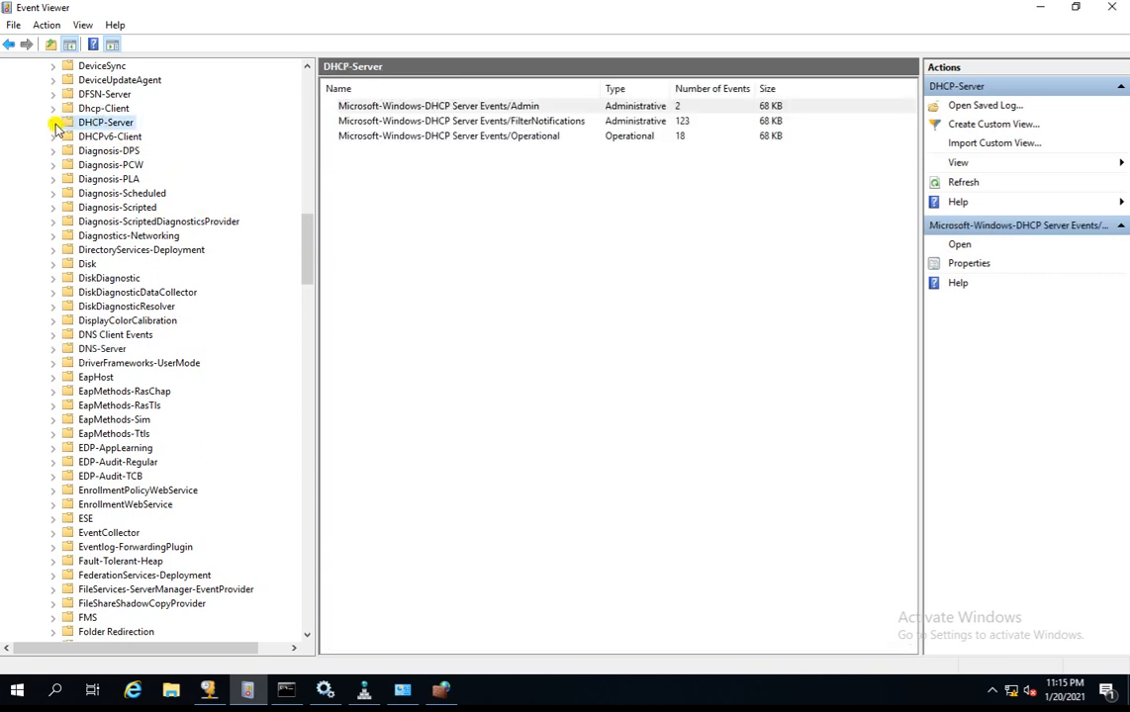
click(54, 122)
click(156, 151)
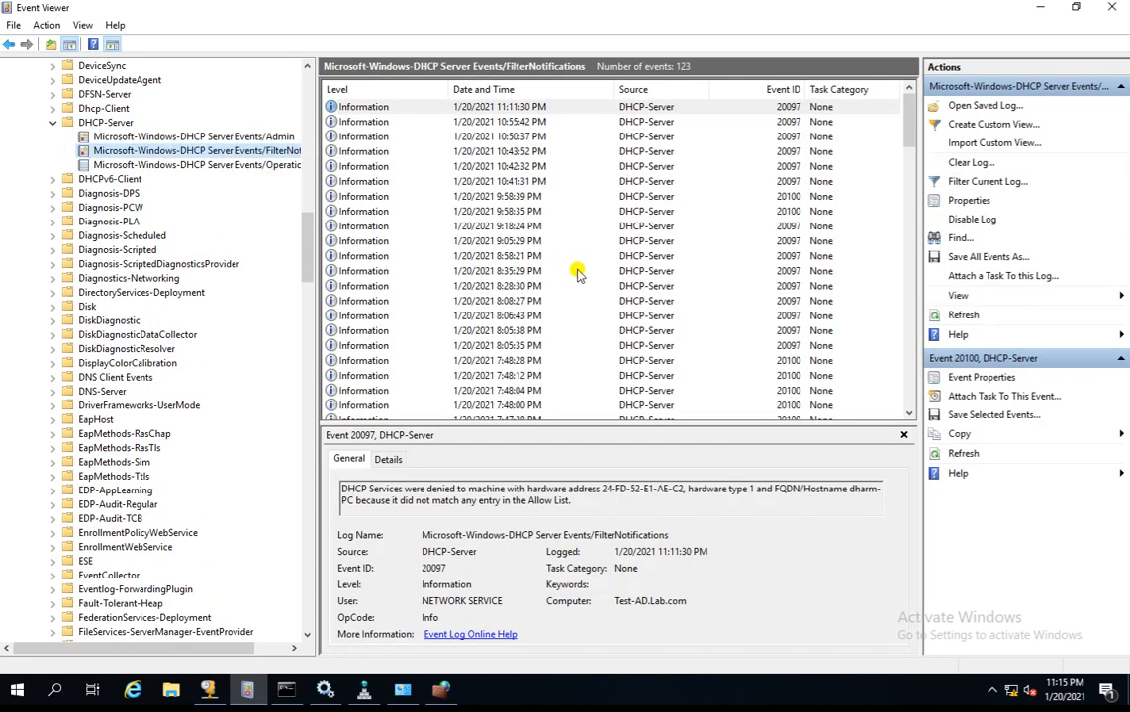
Inspect the newest FilterNotifications event, highlighting the hardware address and the full text of its description
click(485, 106)
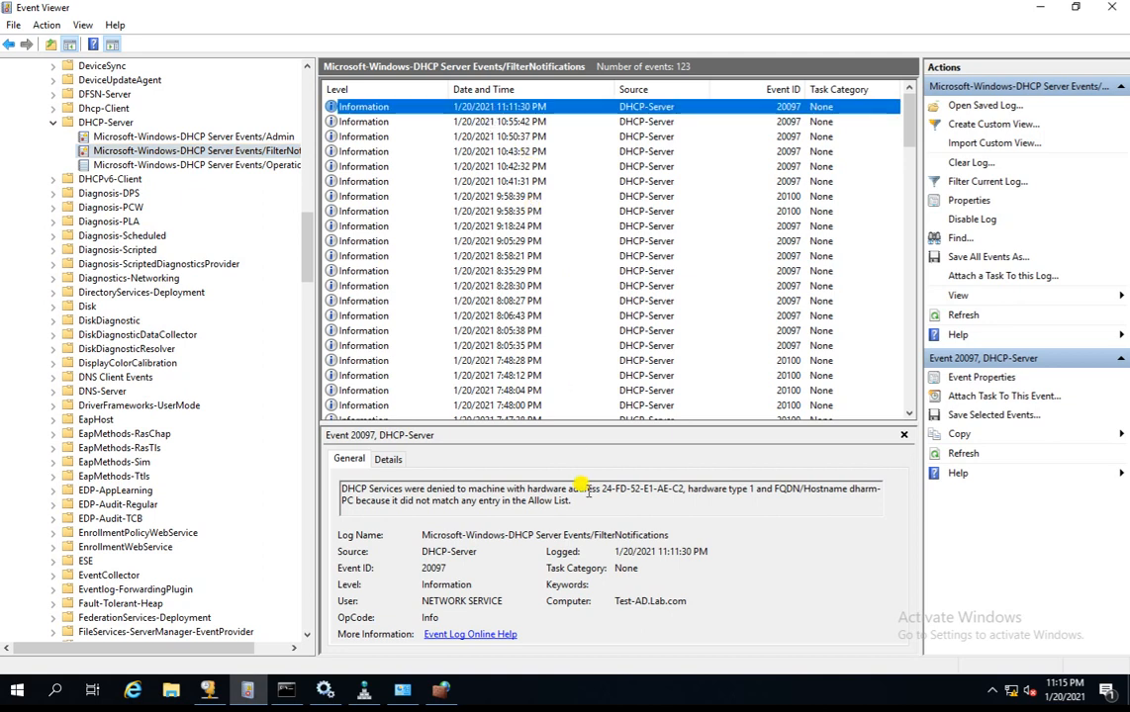
drag(368, 492, 523, 486)
click(638, 488)
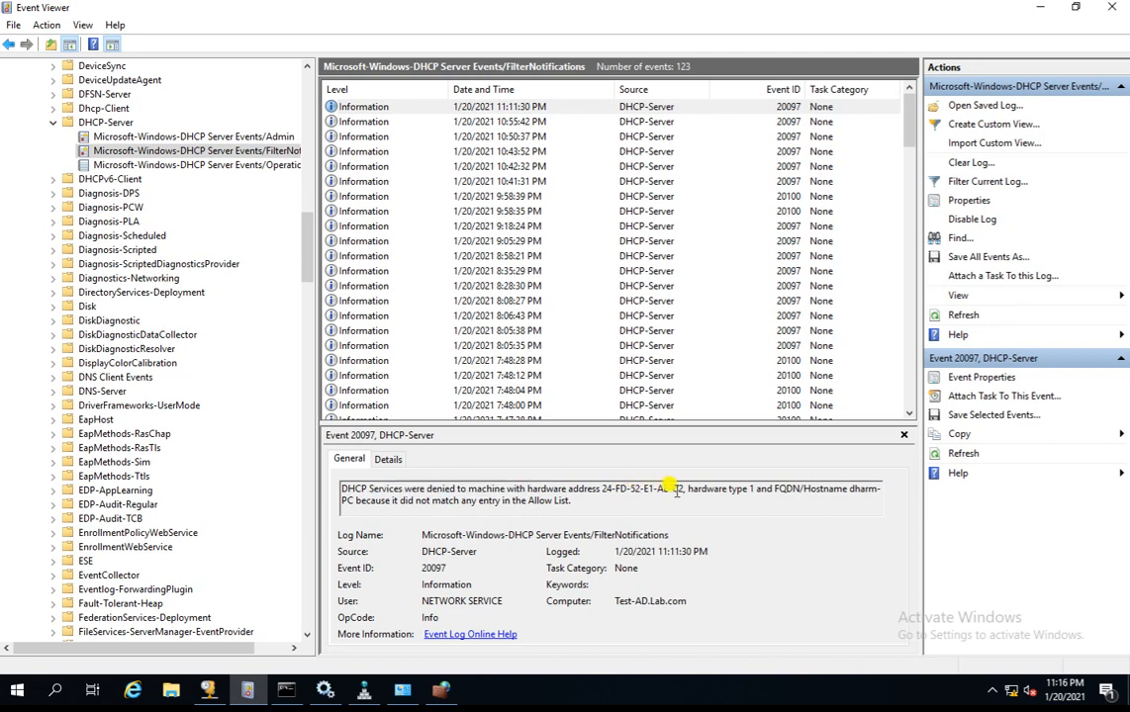
drag(682, 489, 600, 488)
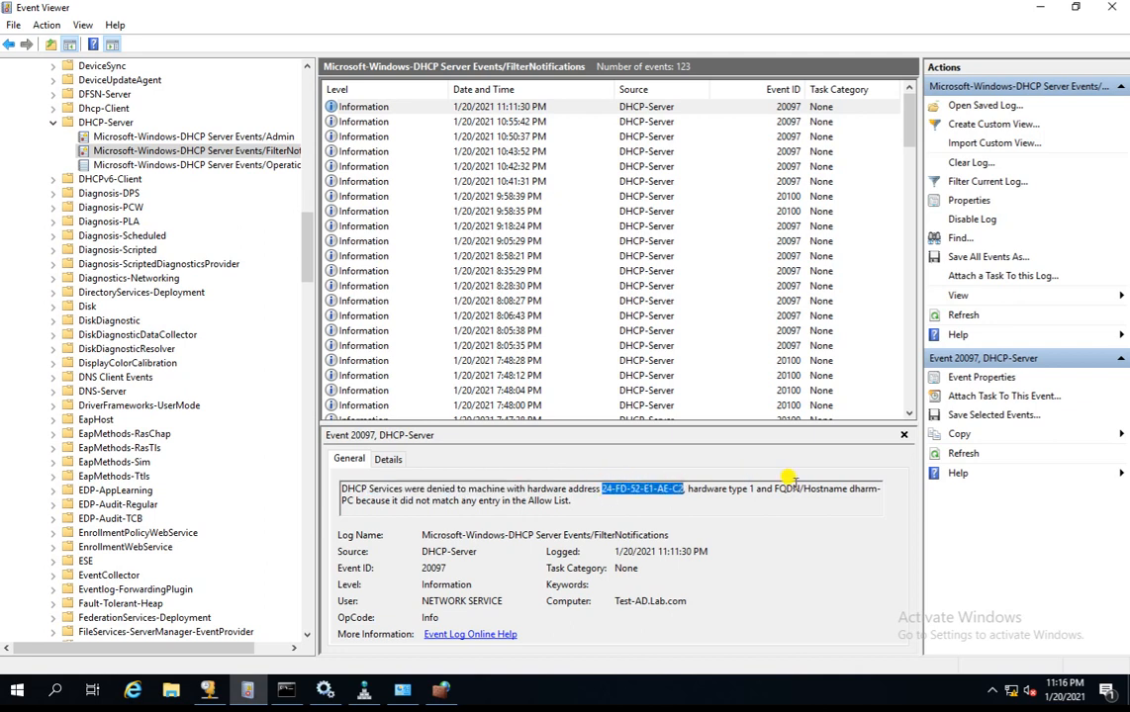
key(ctrl+a)
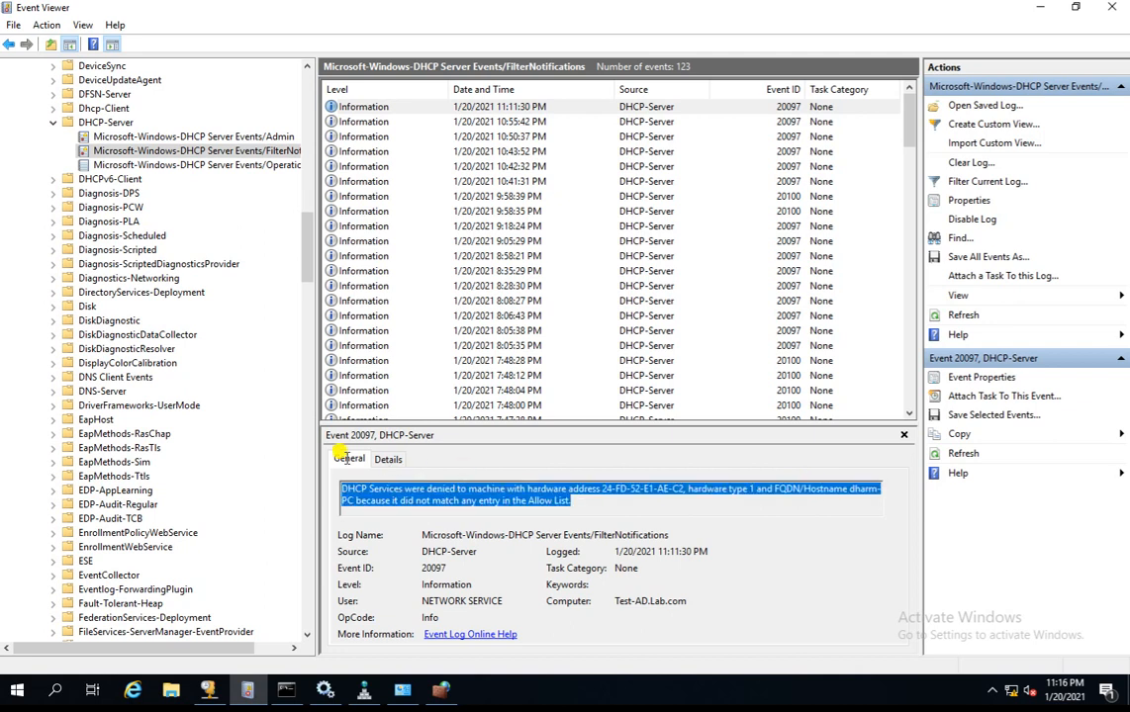
Compare the DHCP allow filter with the FilterNotifications log, browsing its recent events down to the one logged at 9:58:39 PM
click(246, 692)
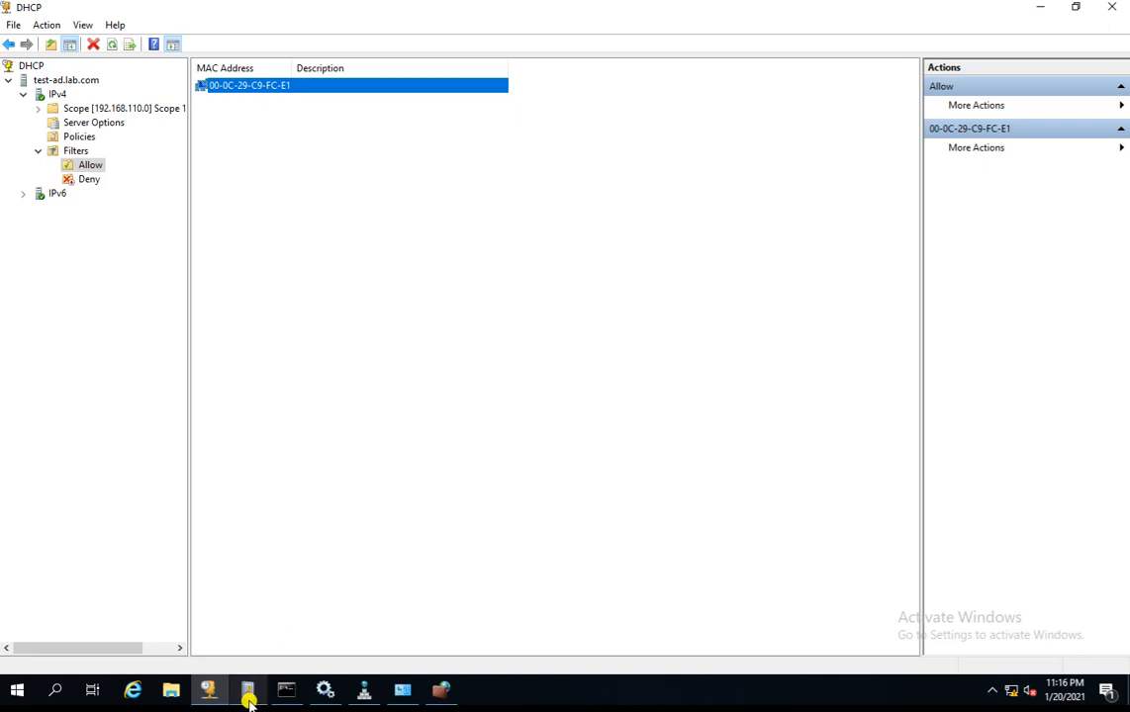
click(247, 692)
click(489, 121)
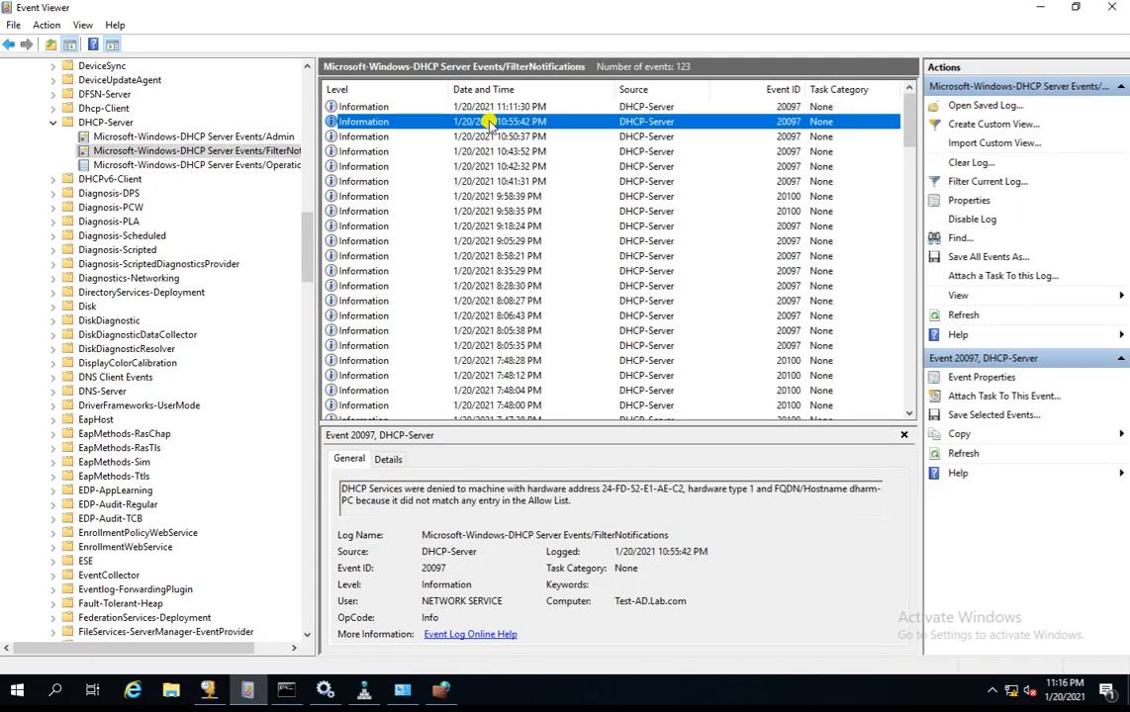
click(247, 693)
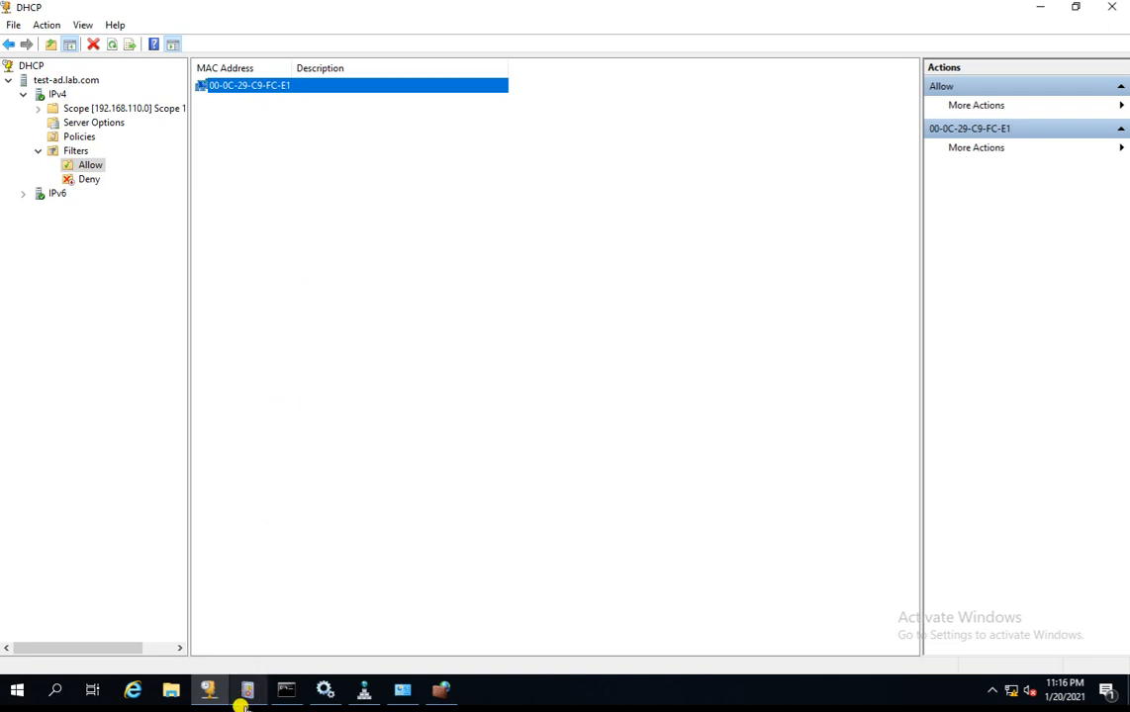
click(246, 692)
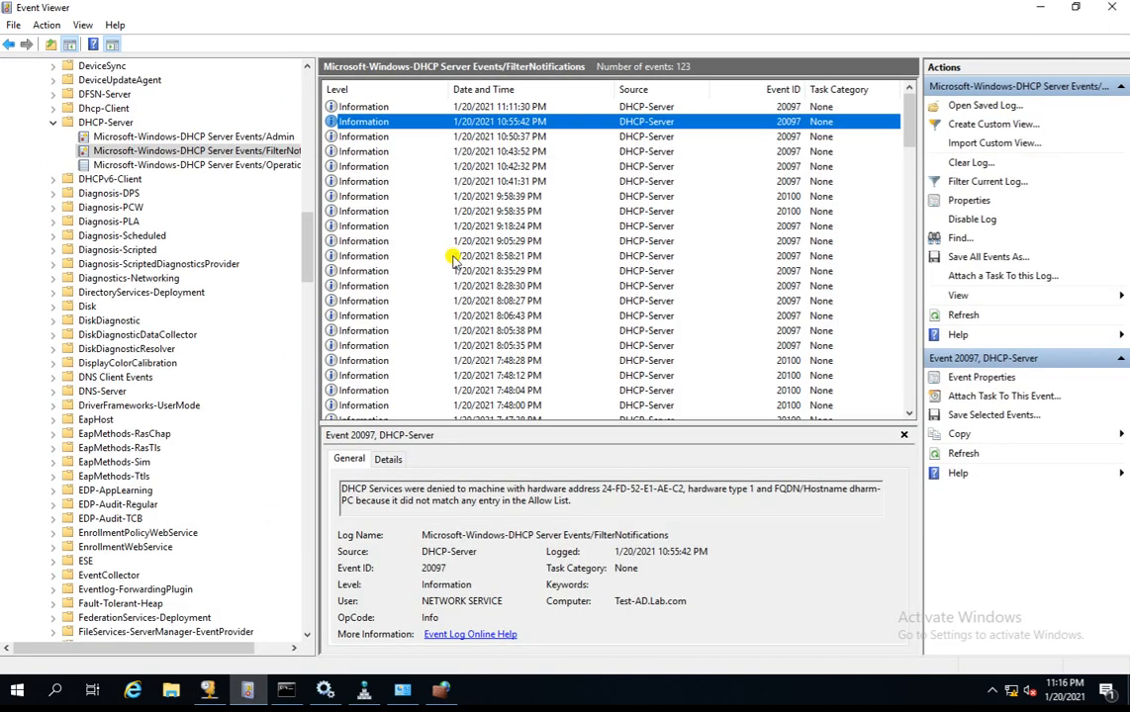
click(506, 137)
click(505, 151)
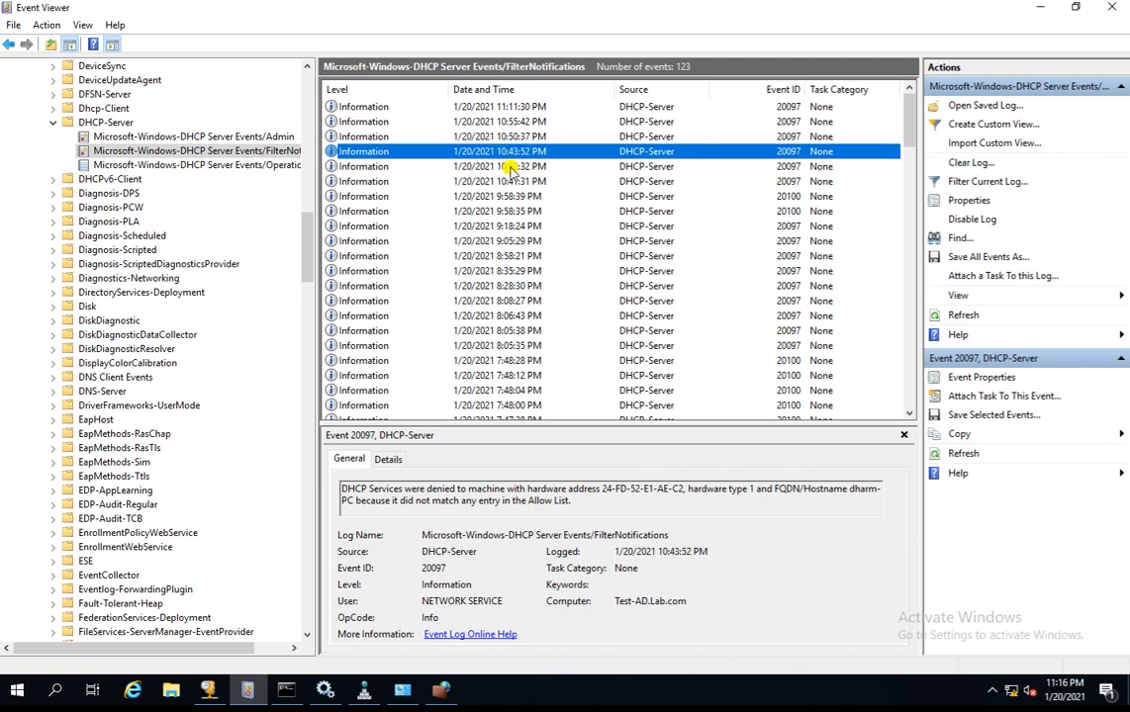
click(505, 167)
click(513, 197)
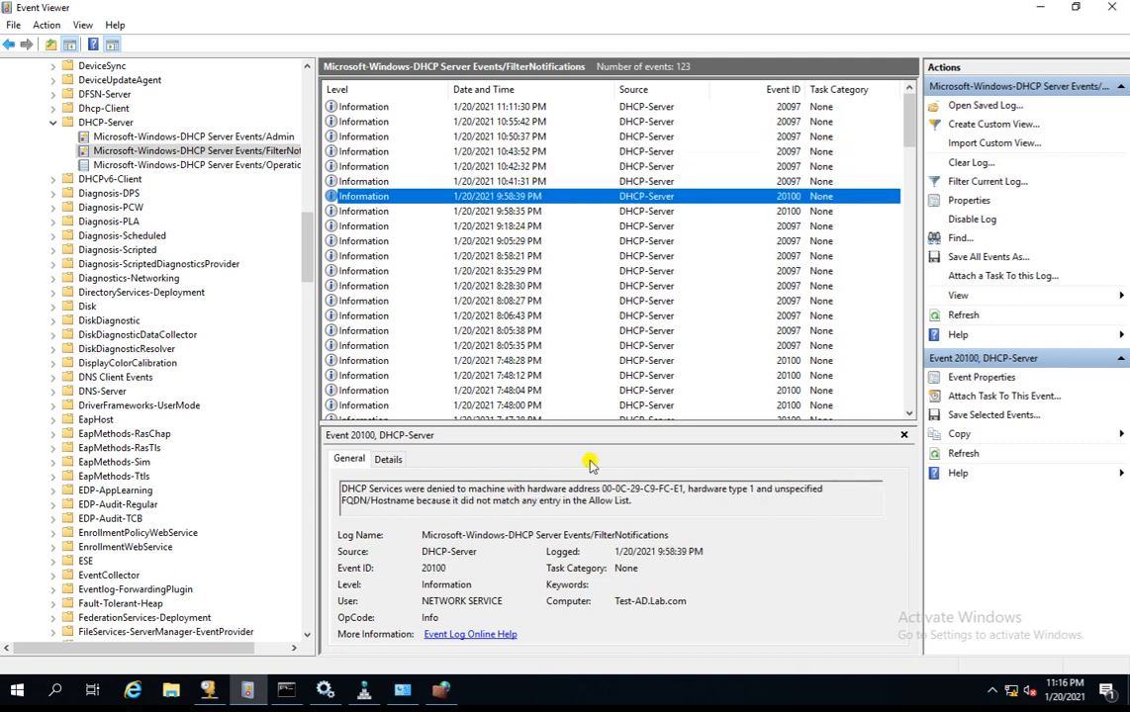
Highlight the hardware address and the full description text of the 9:58:39 PM event
drag(643, 506, 293, 494)
click(651, 495)
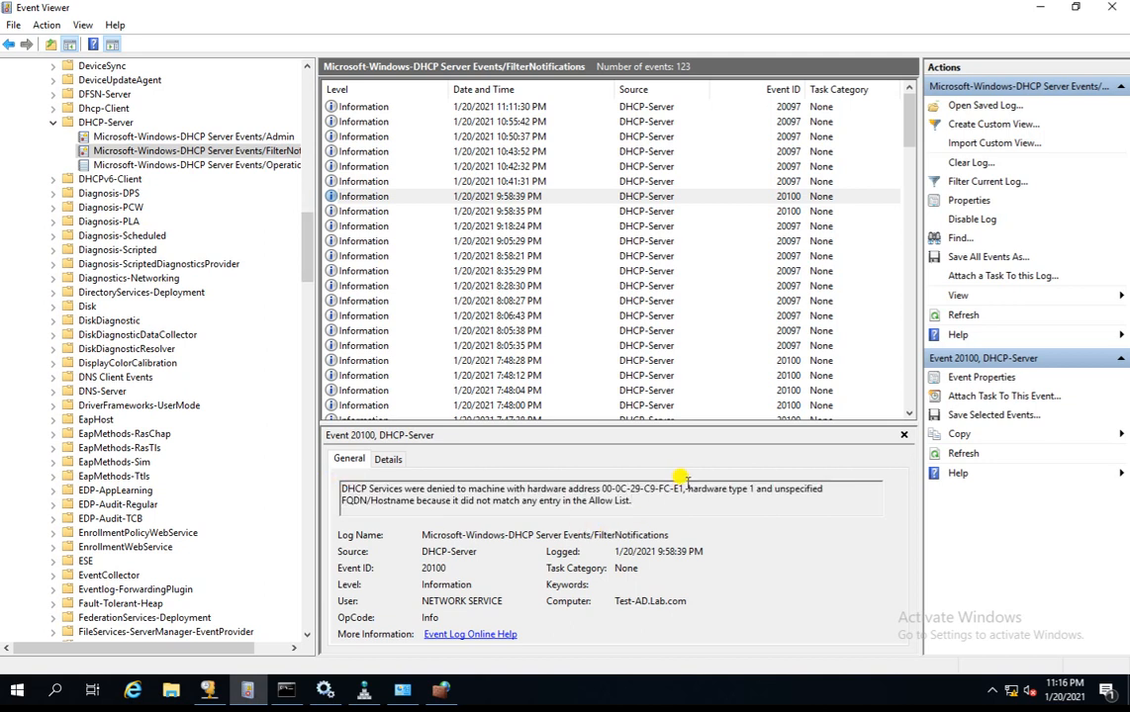
drag(683, 488, 613, 489)
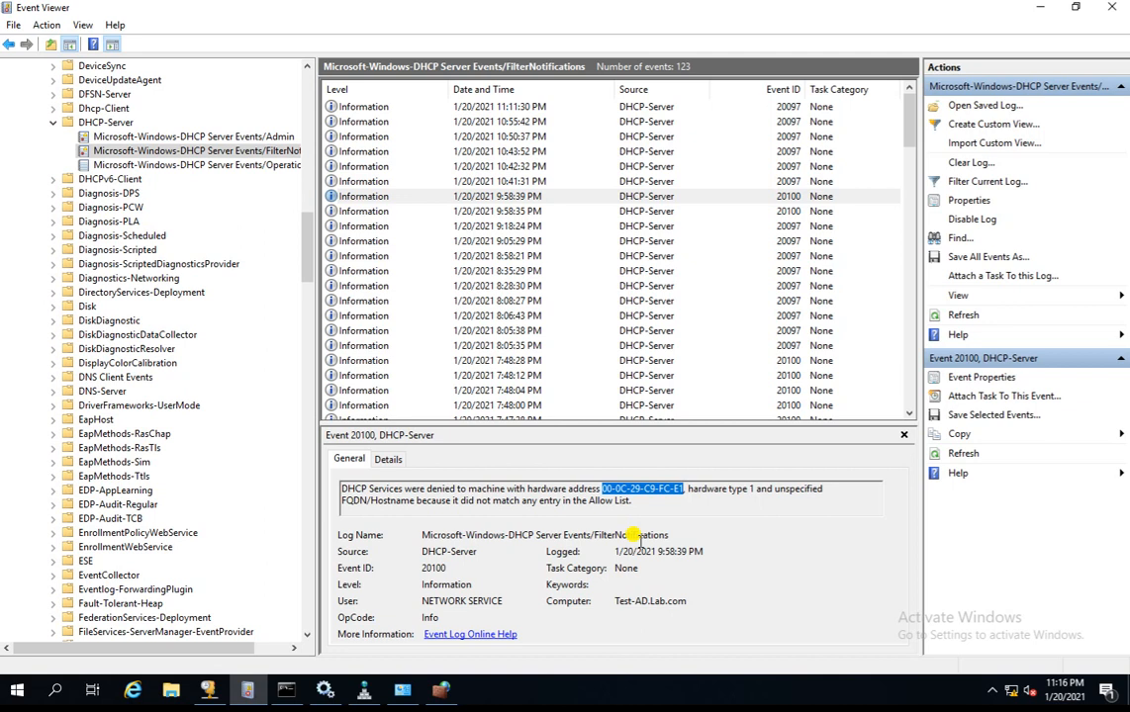
drag(633, 502, 369, 475)
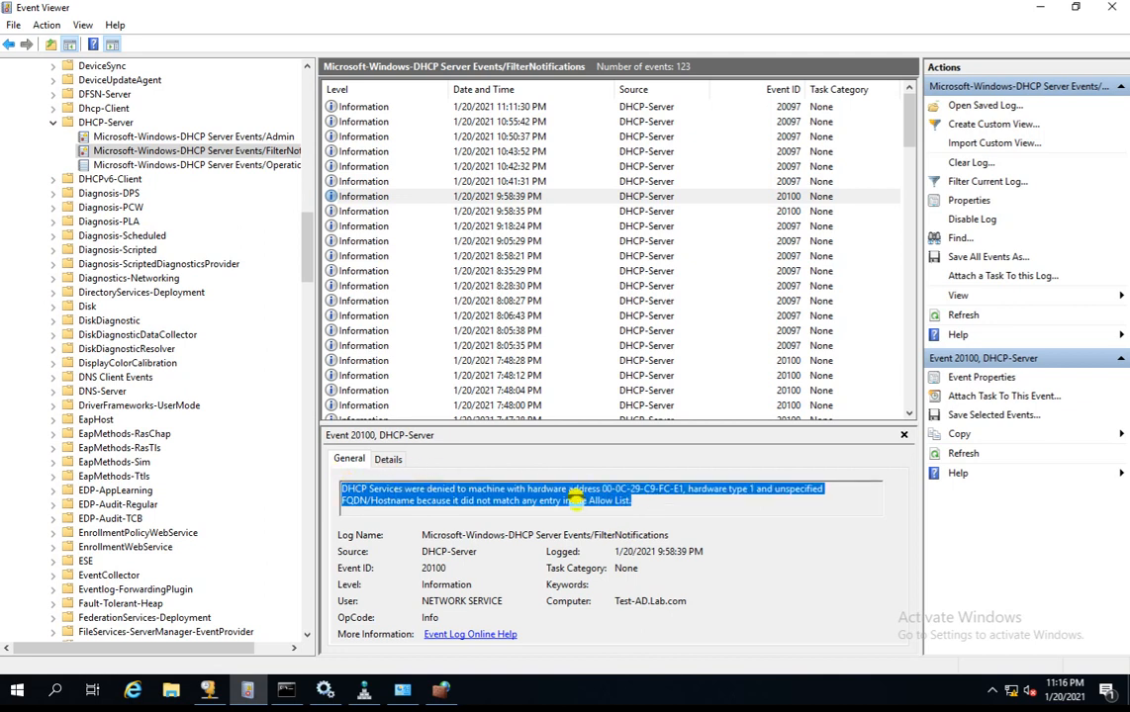
click(516, 491)
key(ctrl+a)
Switch to DHCP and try to add a new Allow filter for MAC address 00-0C-29-C9-FC-E1
click(205, 691)
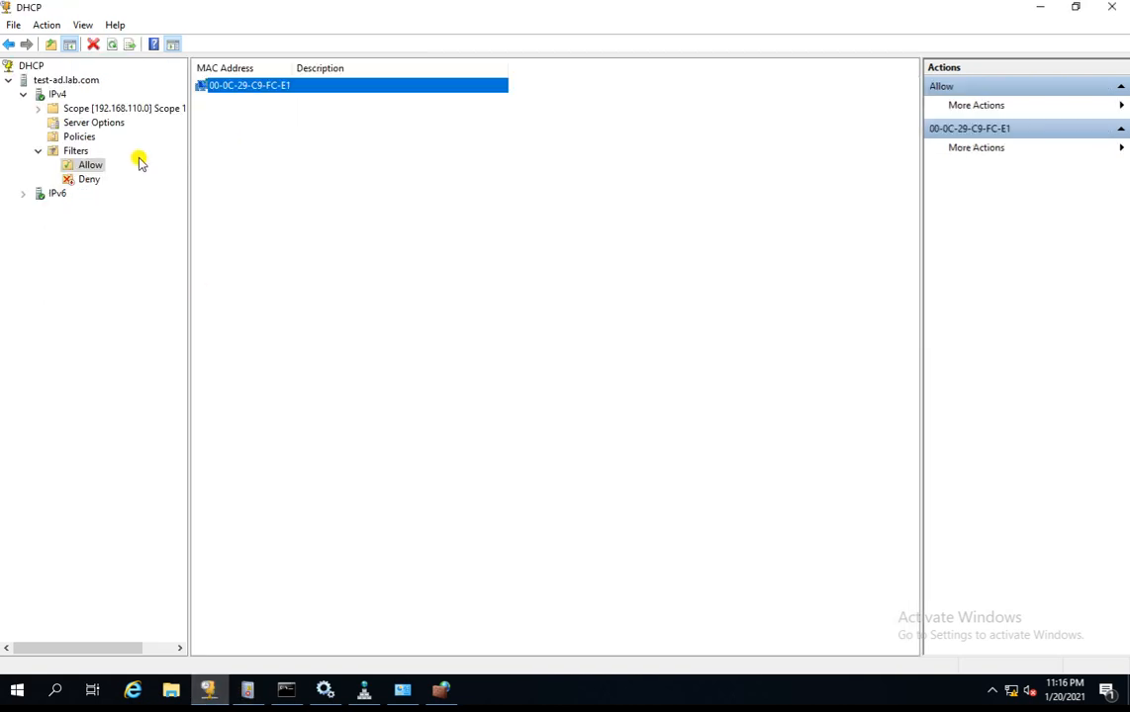
right_click(87, 166)
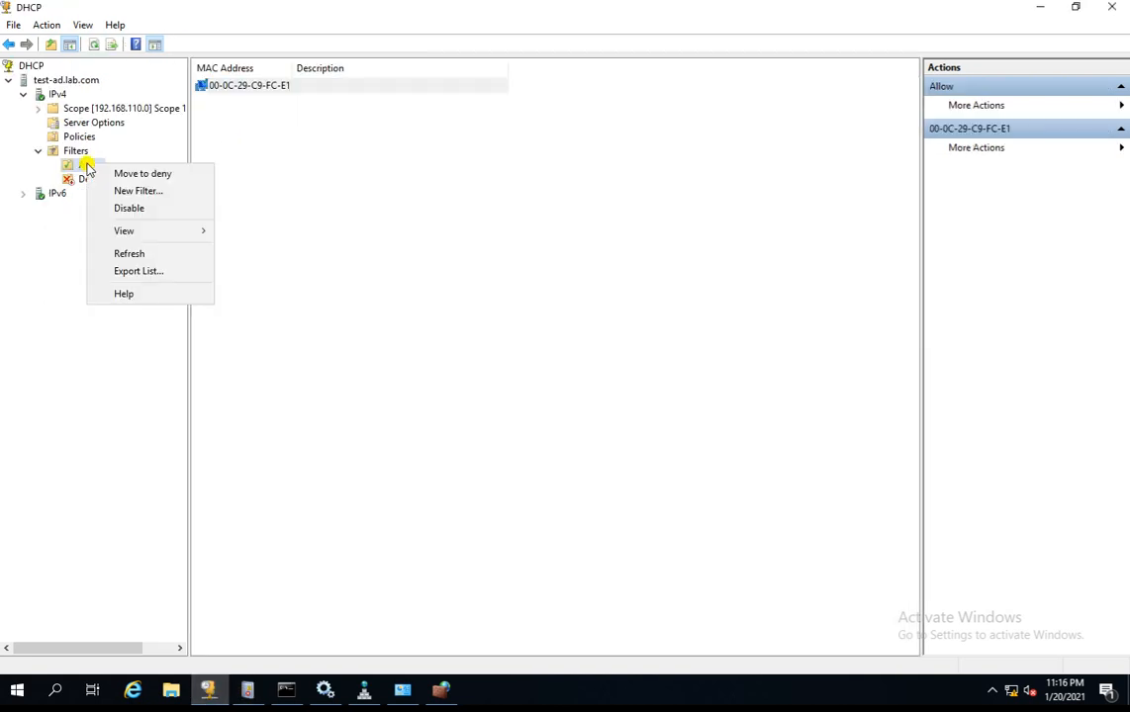
click(165, 197)
text(00-0C-29-C9-FC-E1)
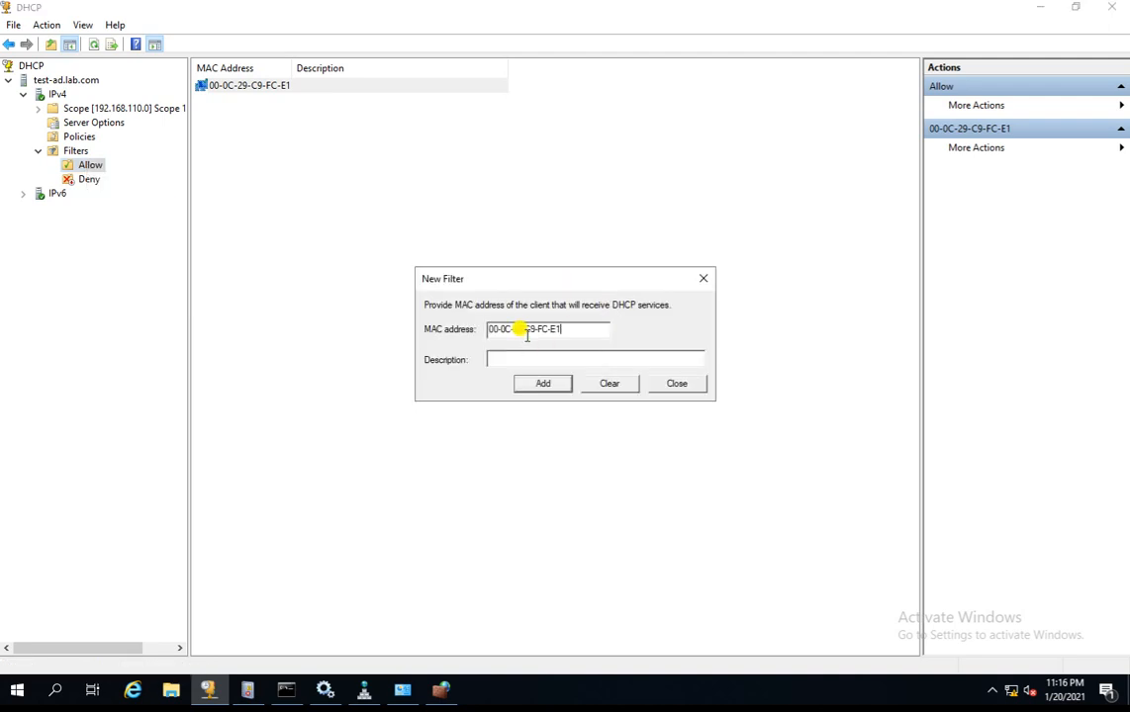
click(551, 386)
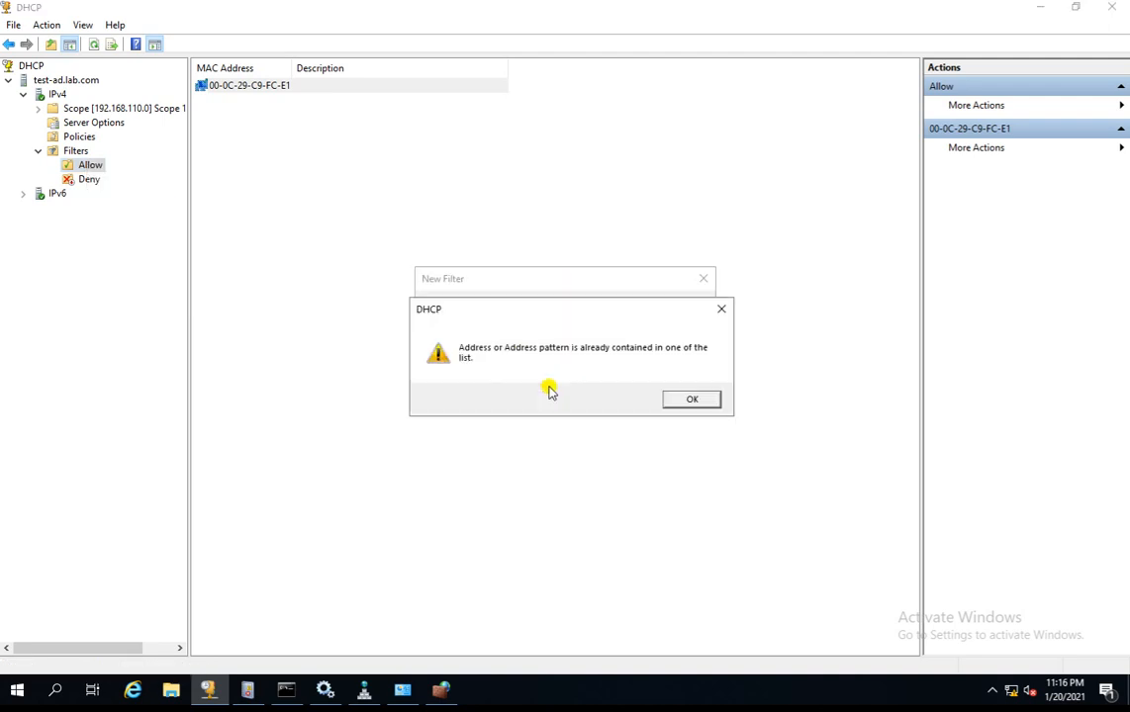
click(692, 399)
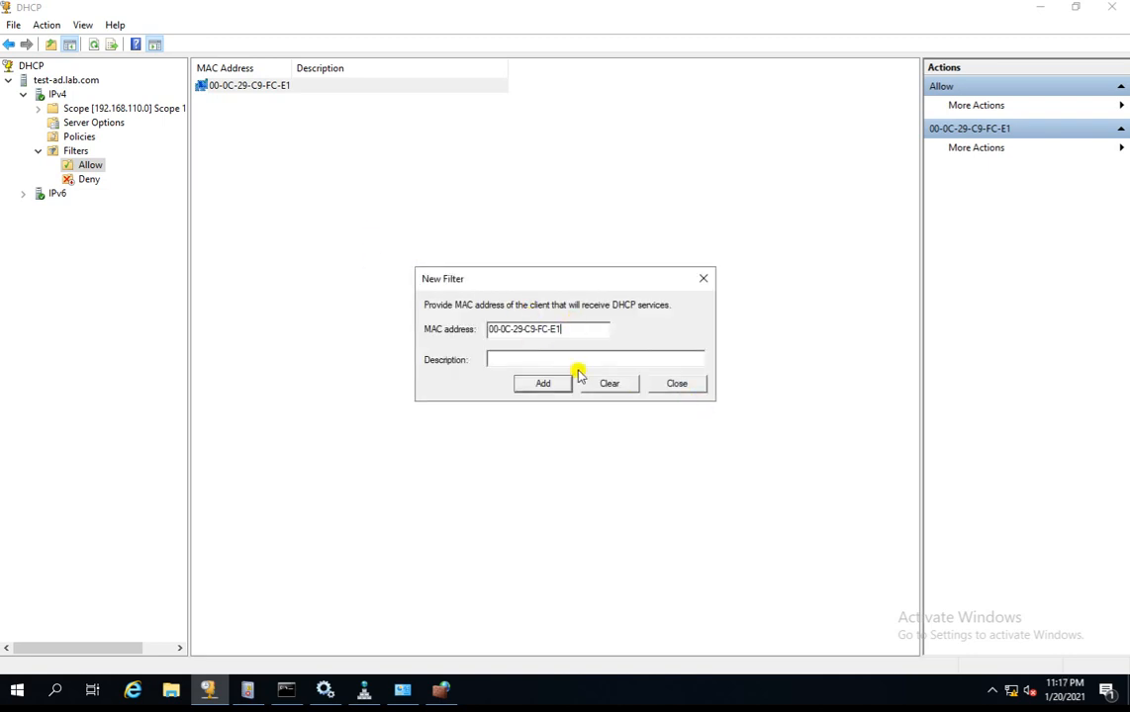
click(681, 386)
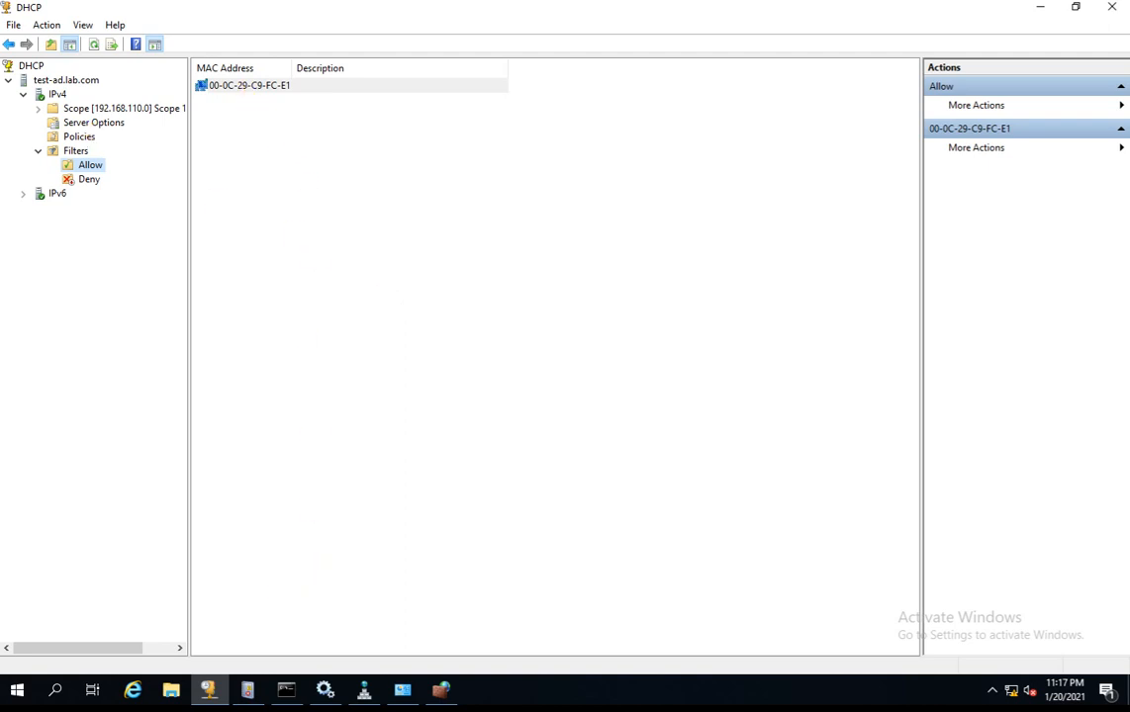
Minimize the DHCP, Command Prompt and File Explorer windows and return to the Operating System Images list in Configuration Manager
drag(294, 69, 303, 69)
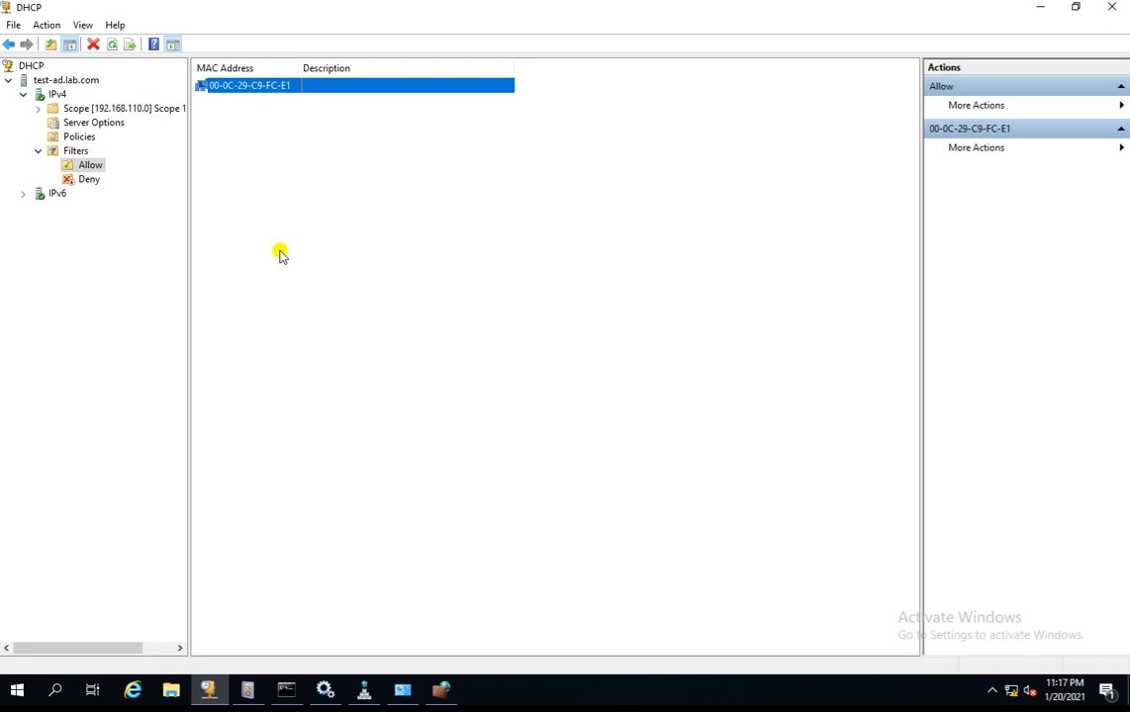
click(1040, 9)
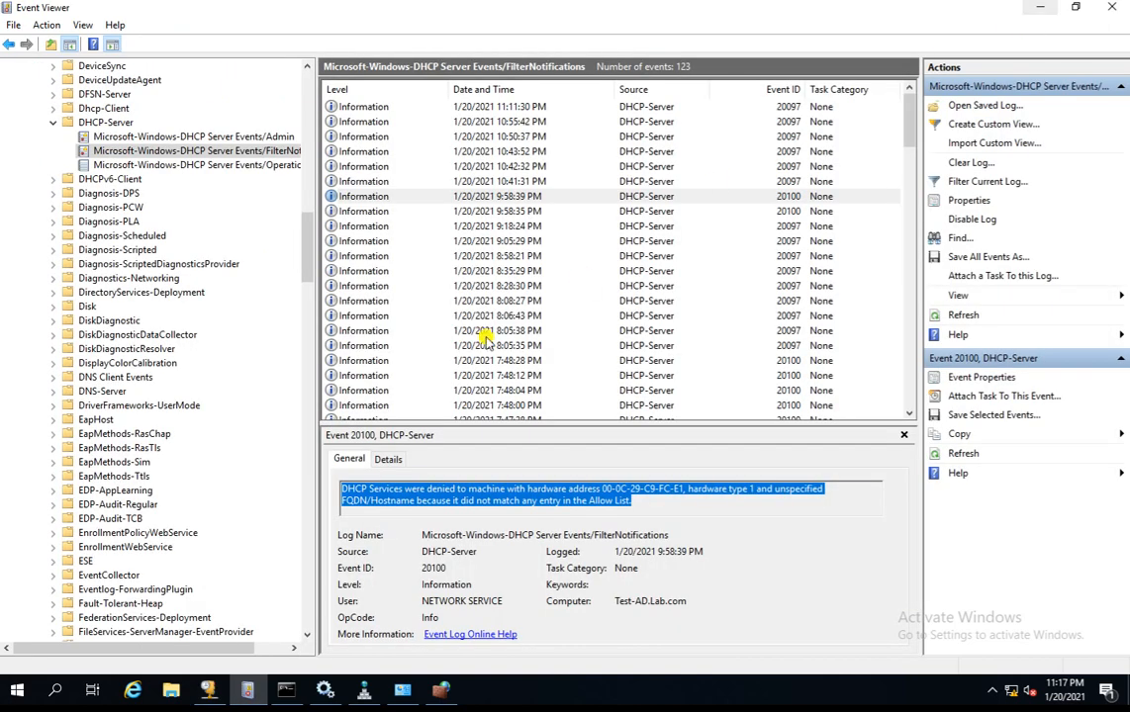
click(285, 688)
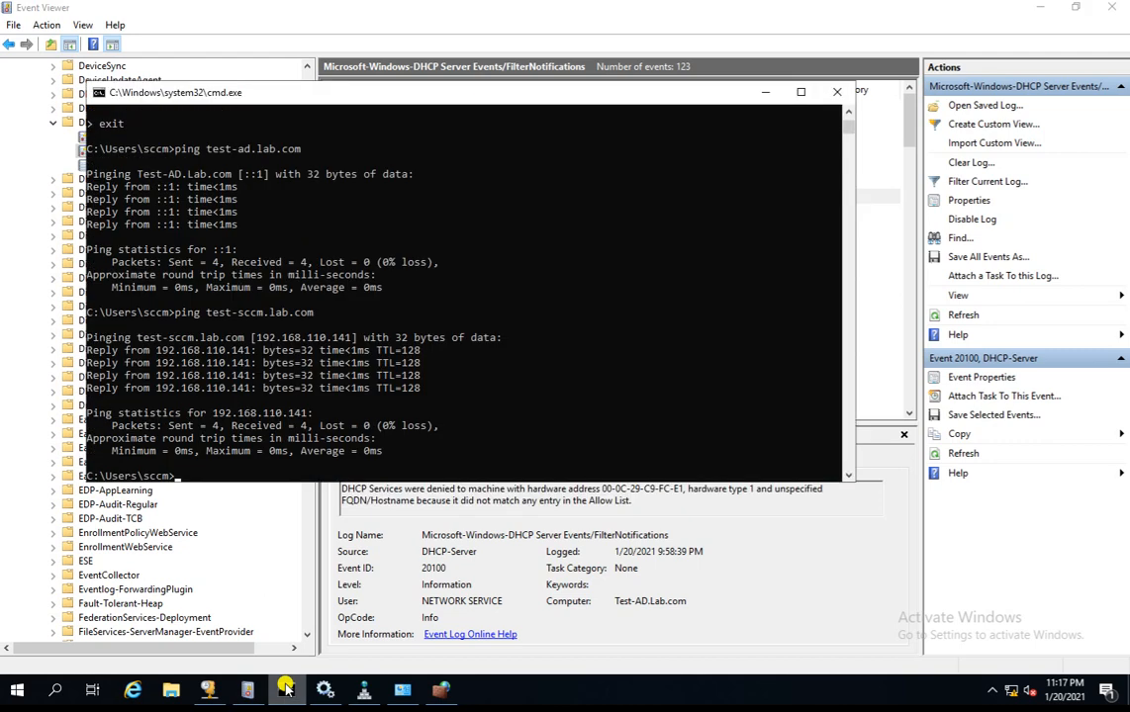
click(768, 93)
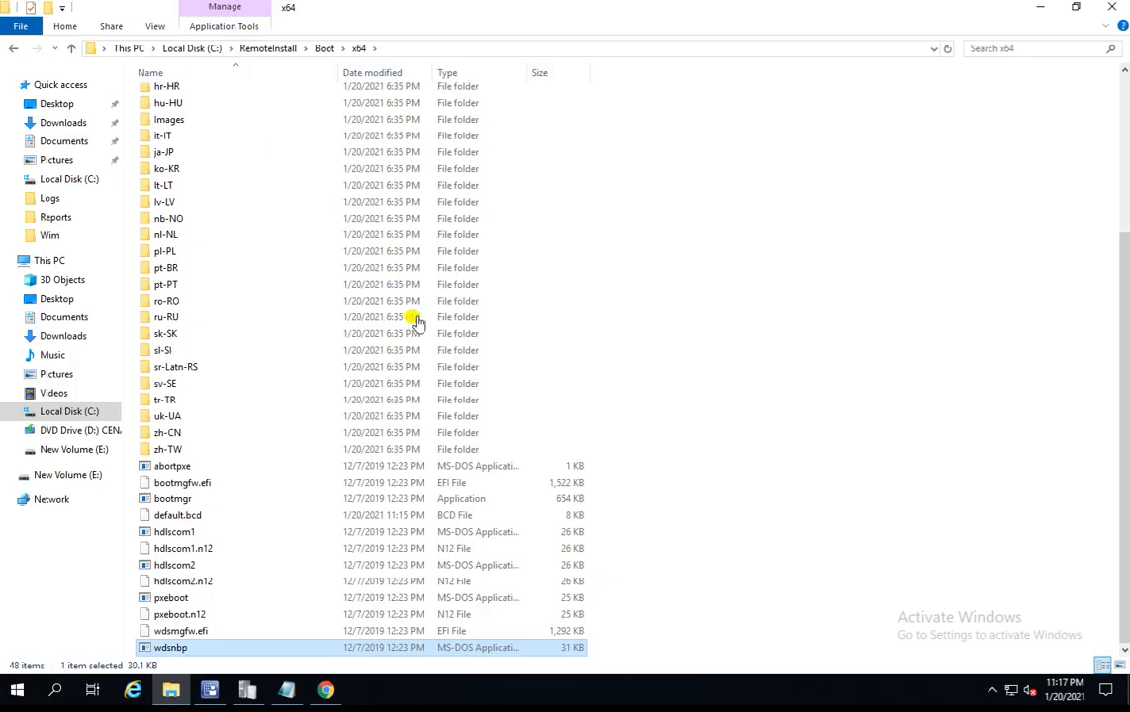
click(1040, 7)
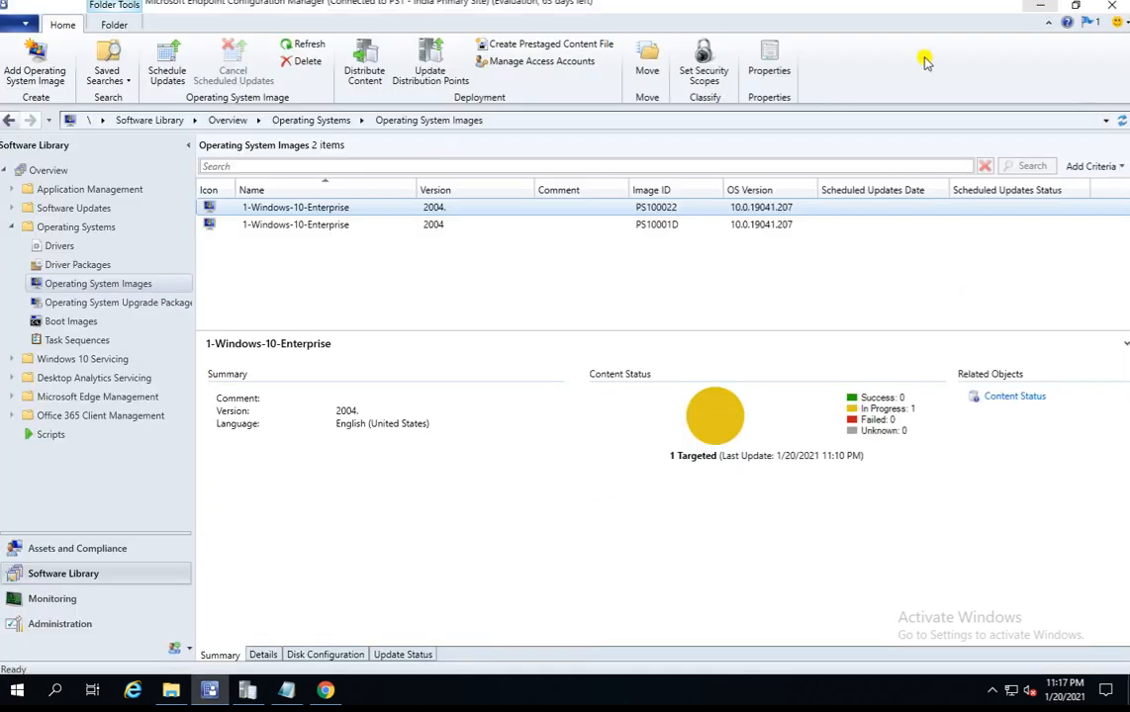
click(380, 276)
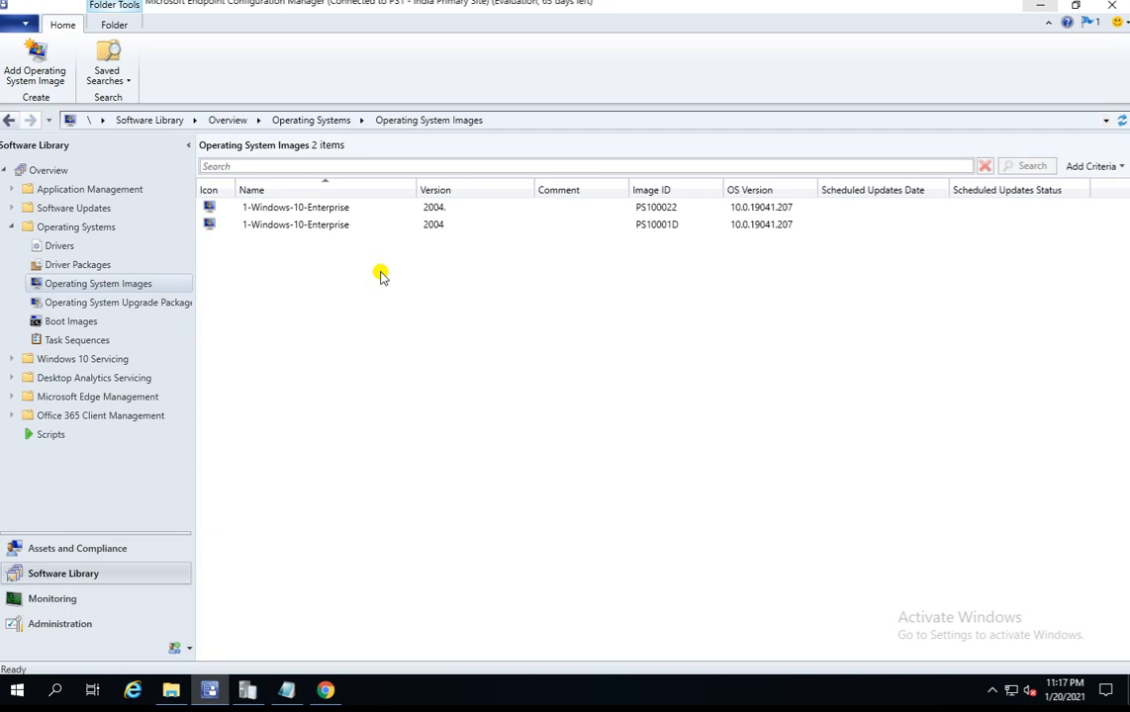
key(super)
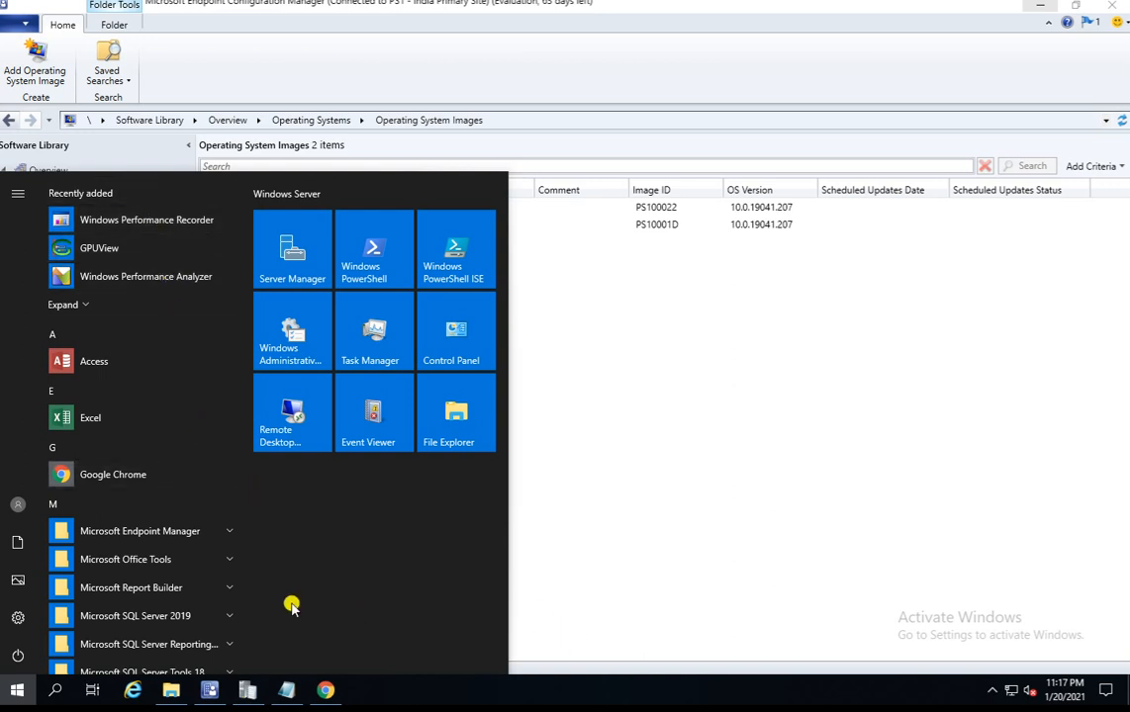
text(wind)
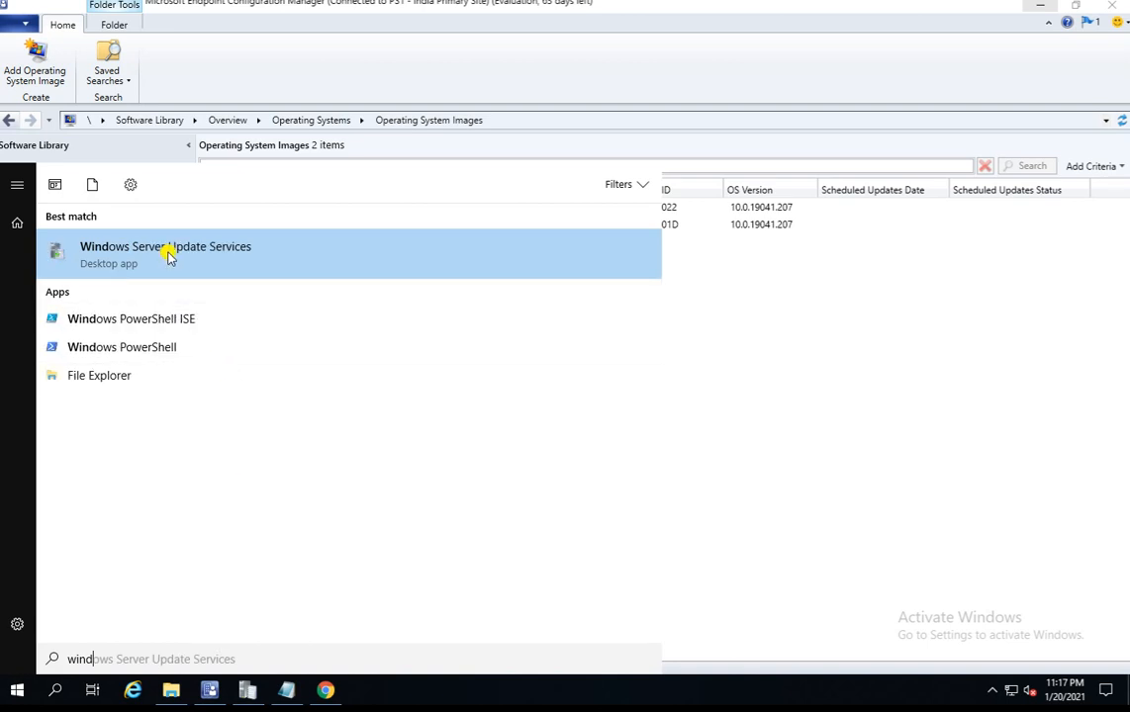
click(166, 254)
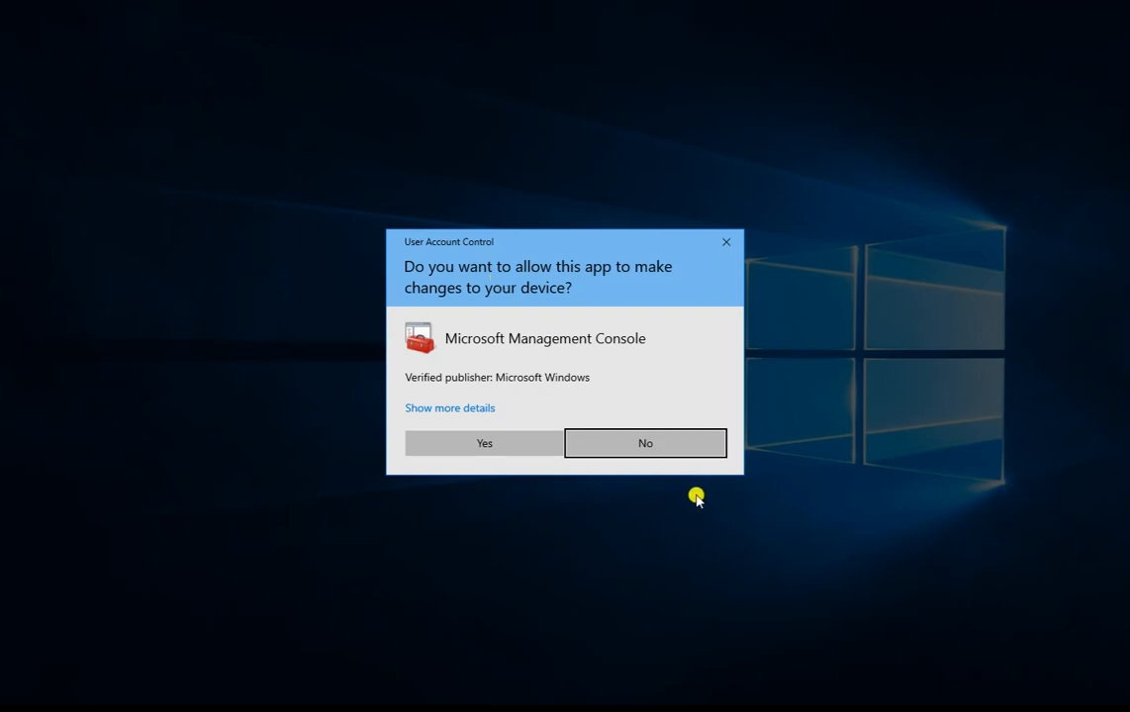
click(643, 444)
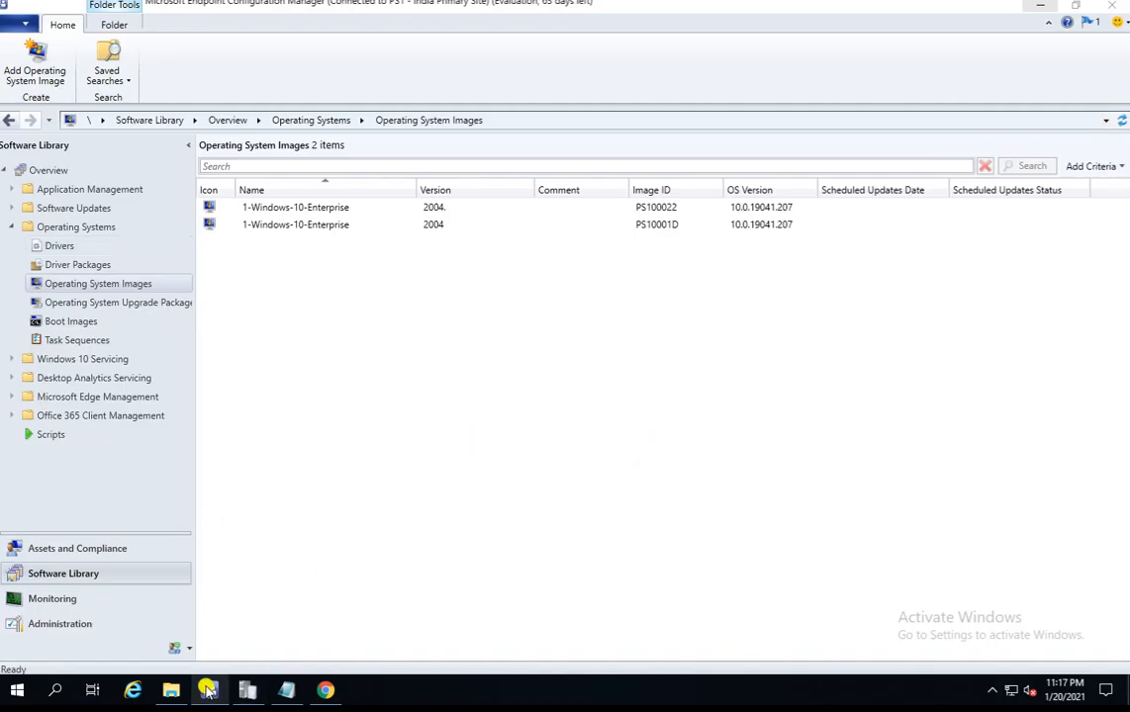
Search for "windows" among the installed programs and launch Windows Deployment Services
key(super)
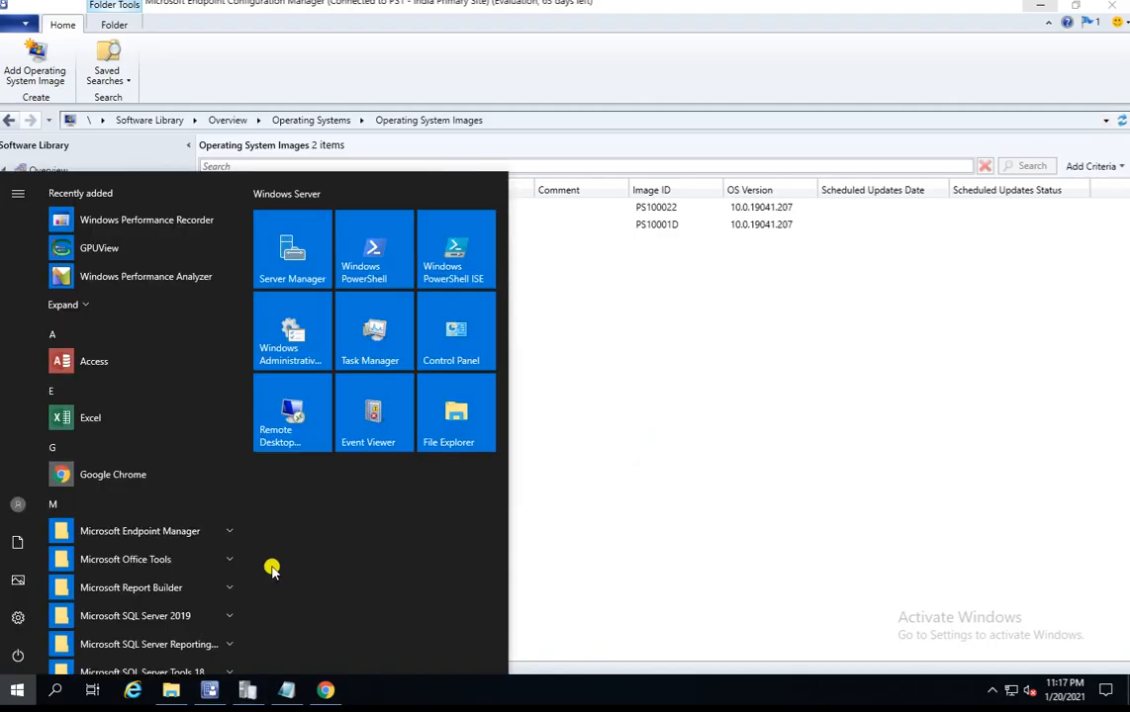
text(windows)
click(162, 250)
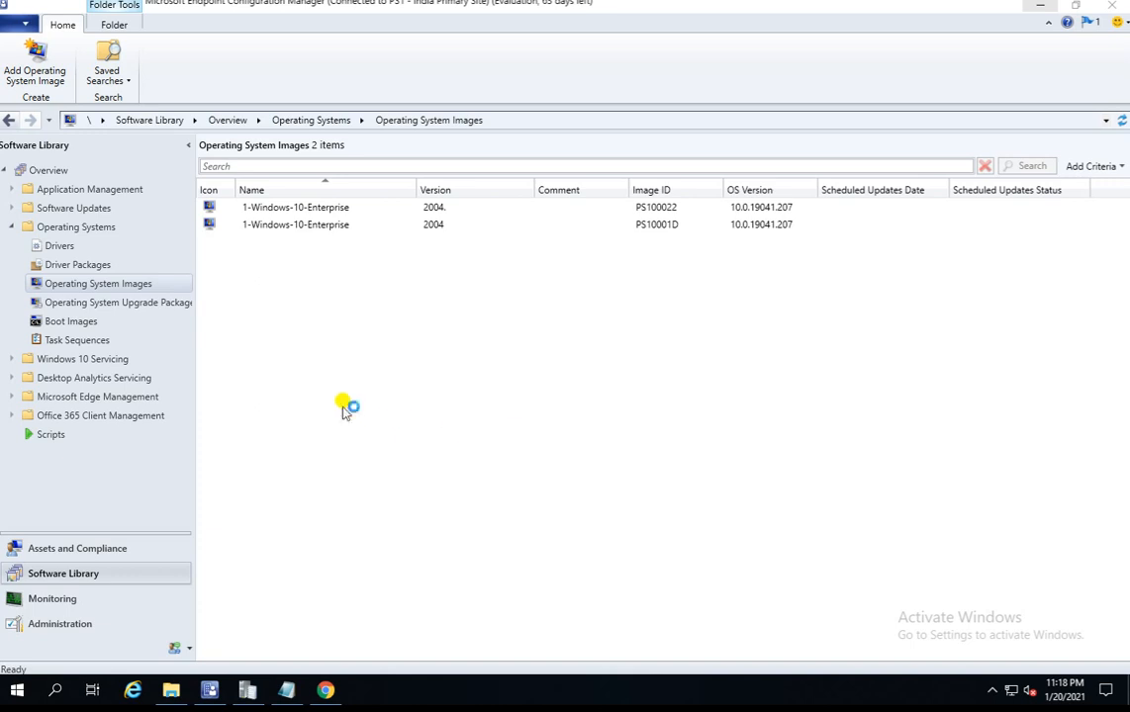
Run services.msc and bring the Services console to the front
key(super+r)
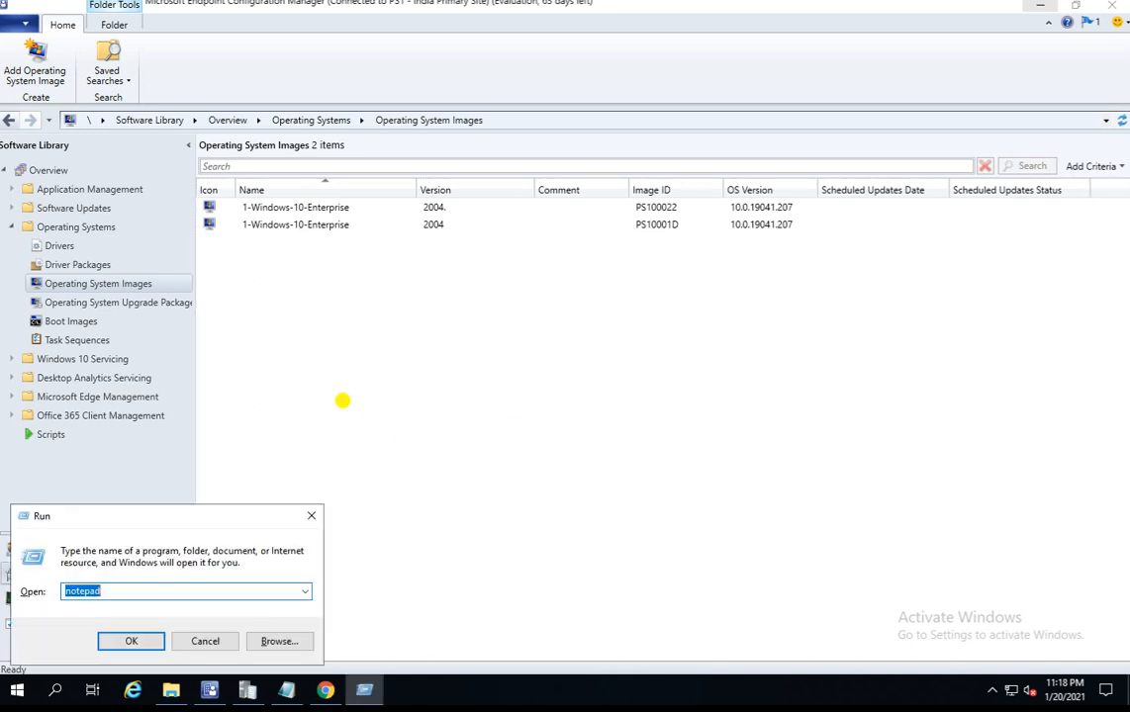
text(ser)
key(Down)
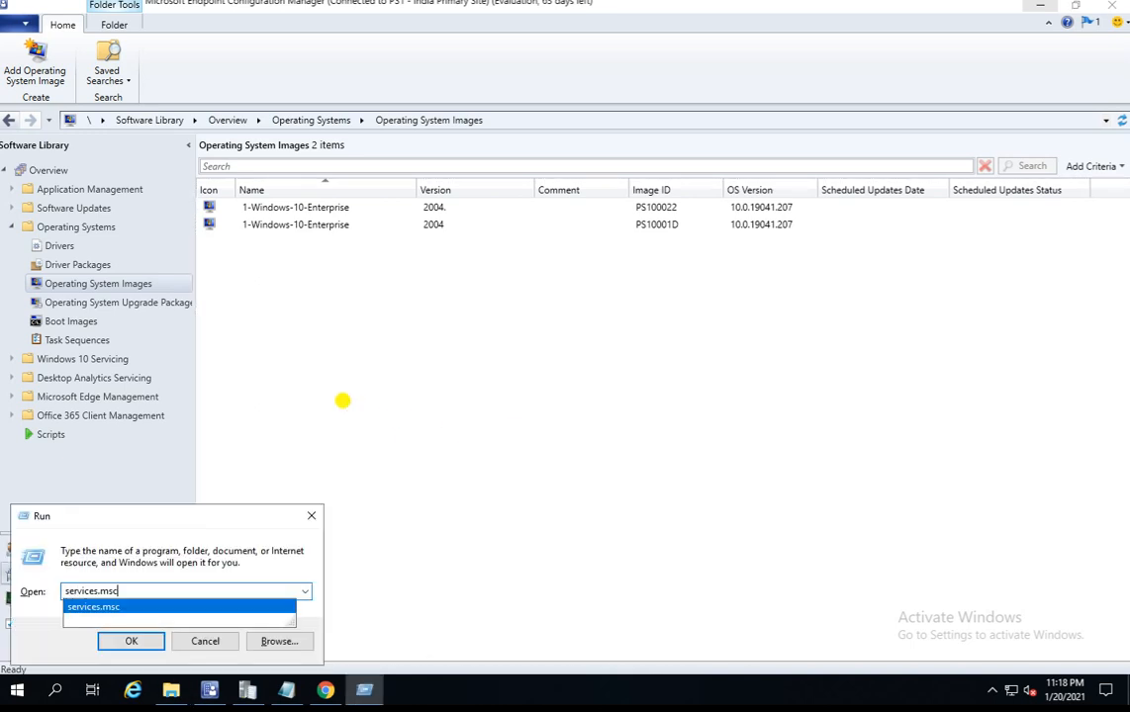
key(Return)
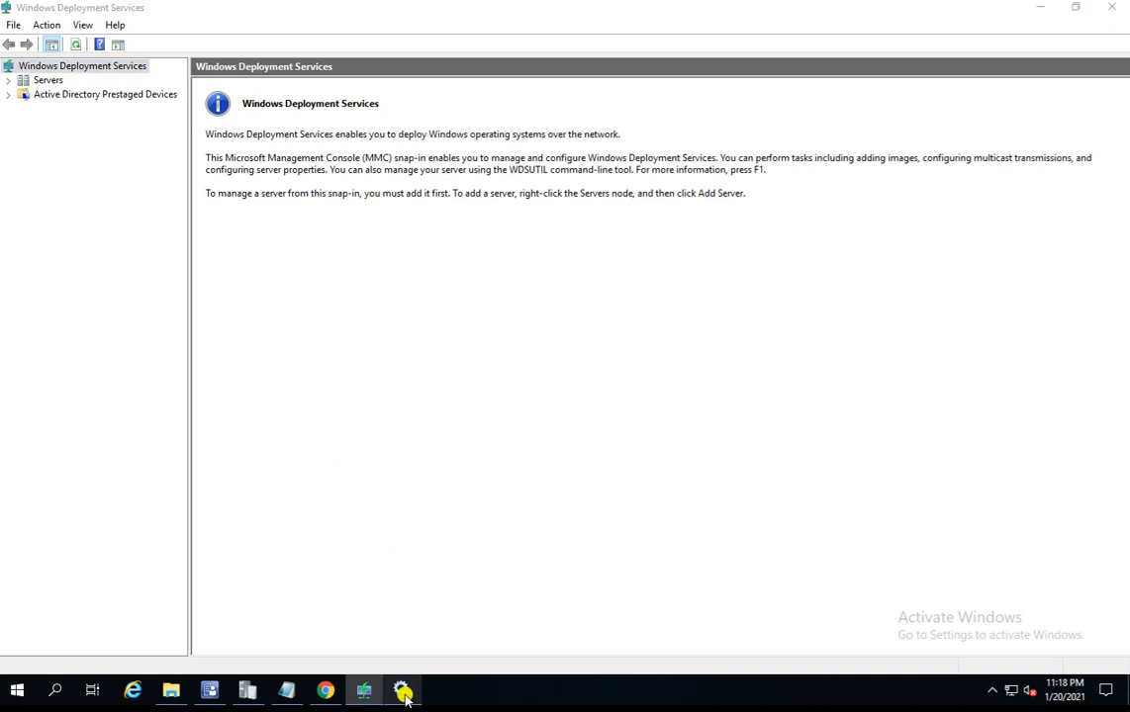
click(402, 690)
Locate the Windows Deployment Services Server service and examine its status, startup type and description
click(310, 329)
text(wi)
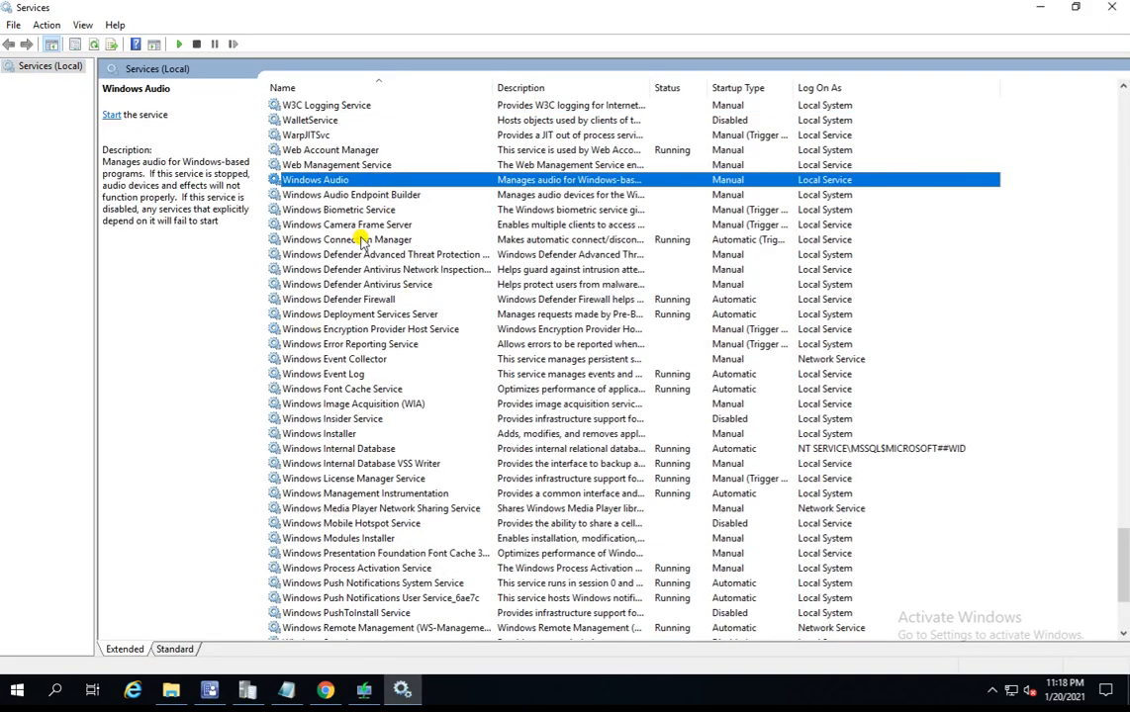
click(351, 283)
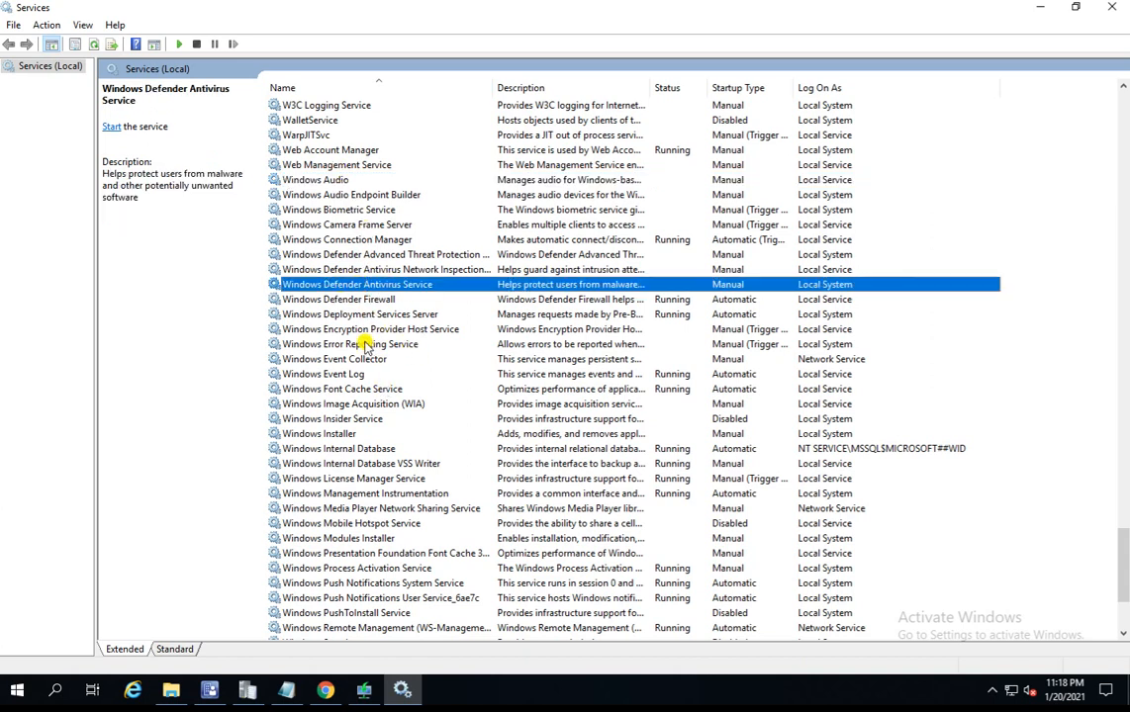
click(353, 315)
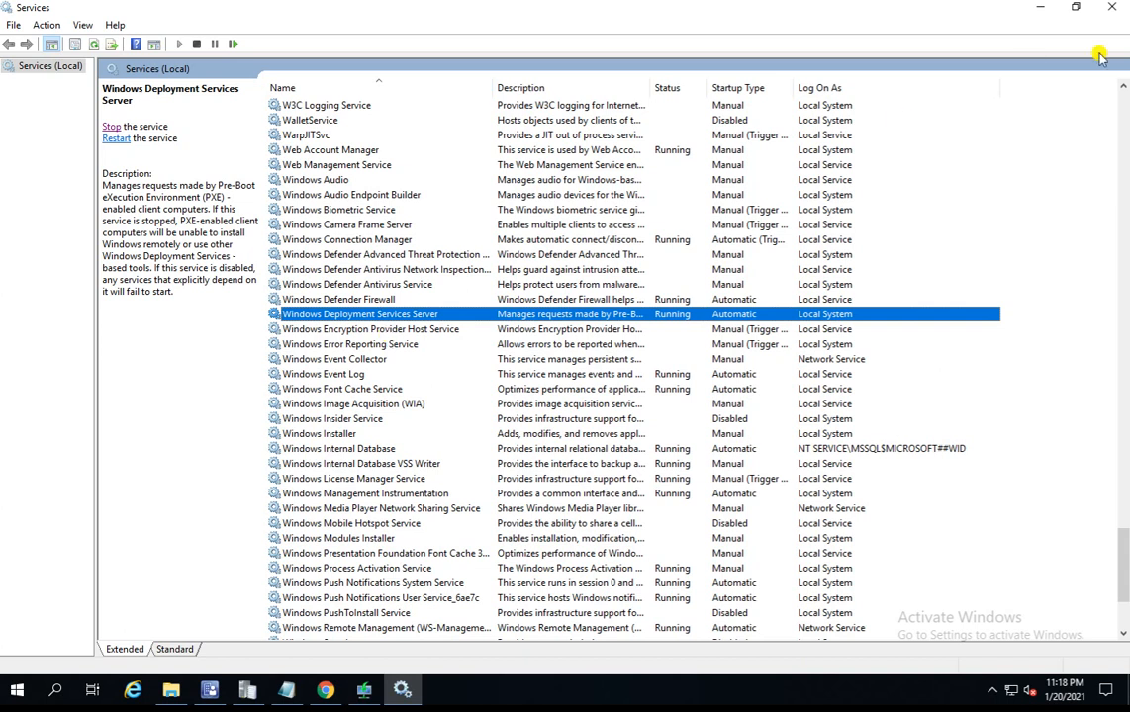
Minimize Services and expand the Servers node and Test-SCCM.Lab.com in Windows Deployment Services, widening the tree for readability
click(1041, 9)
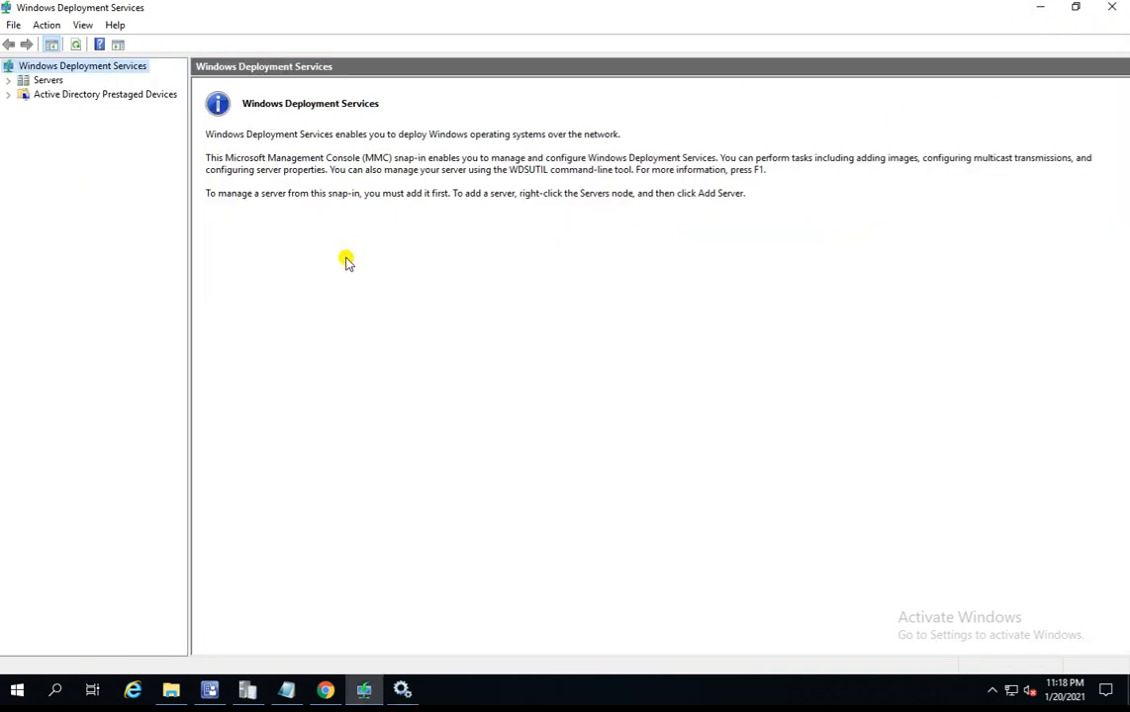
click(45, 80)
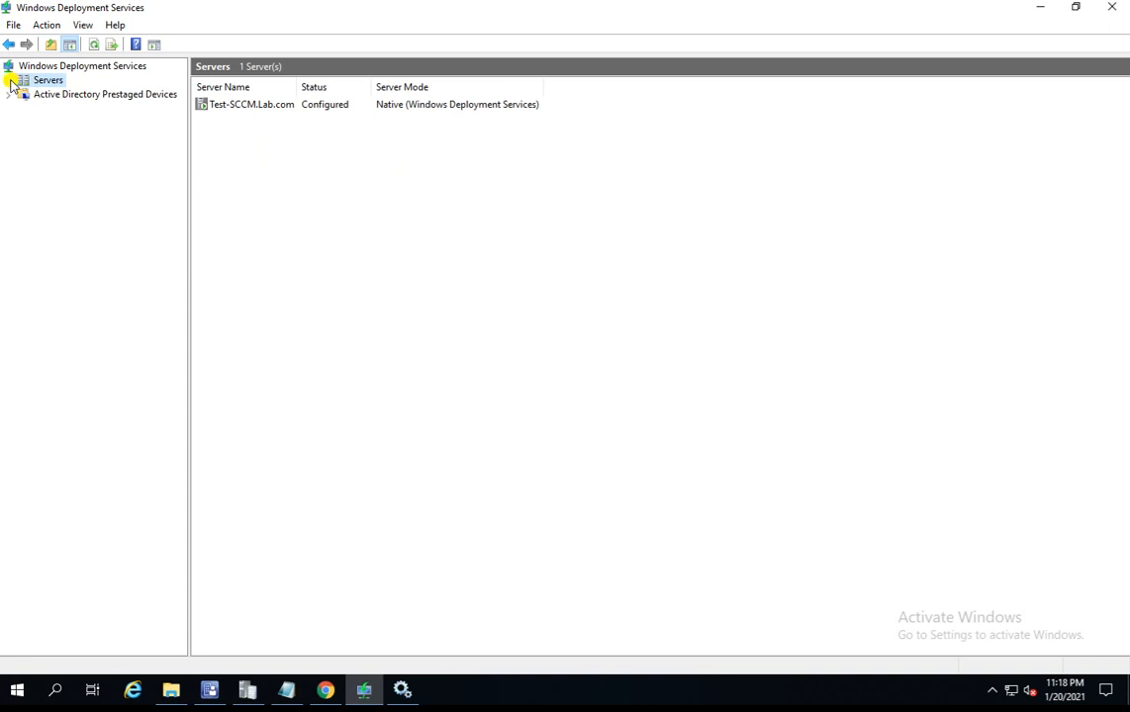
click(10, 81)
click(82, 94)
click(24, 95)
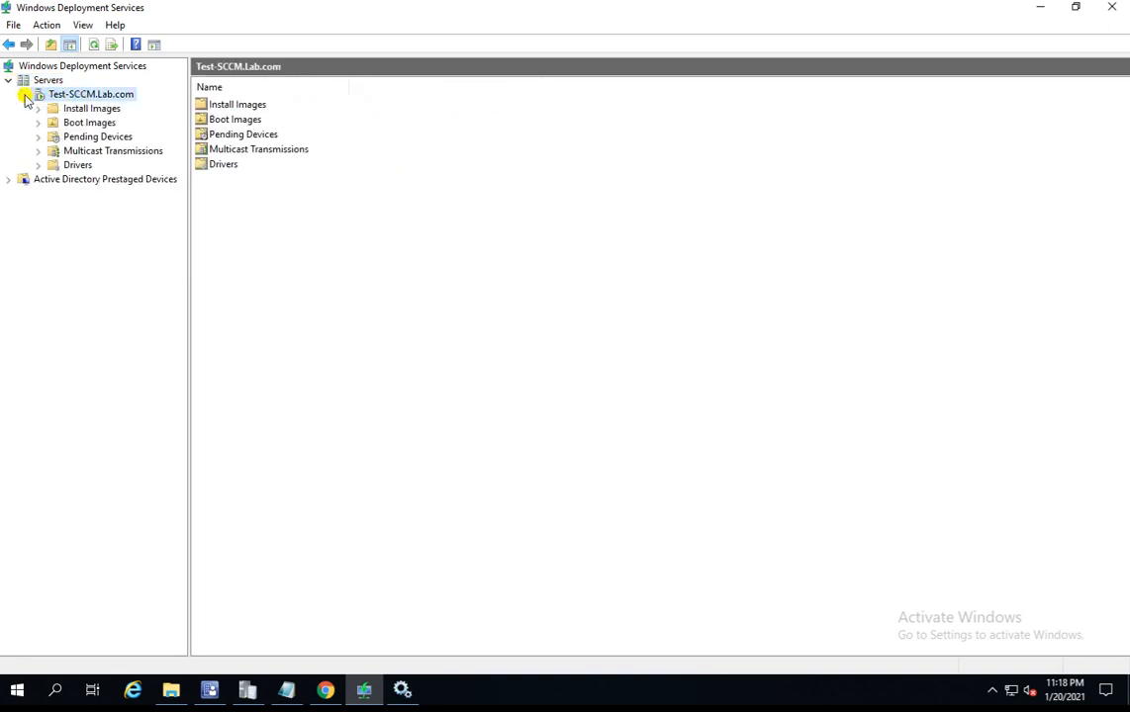
drag(188, 251, 229, 252)
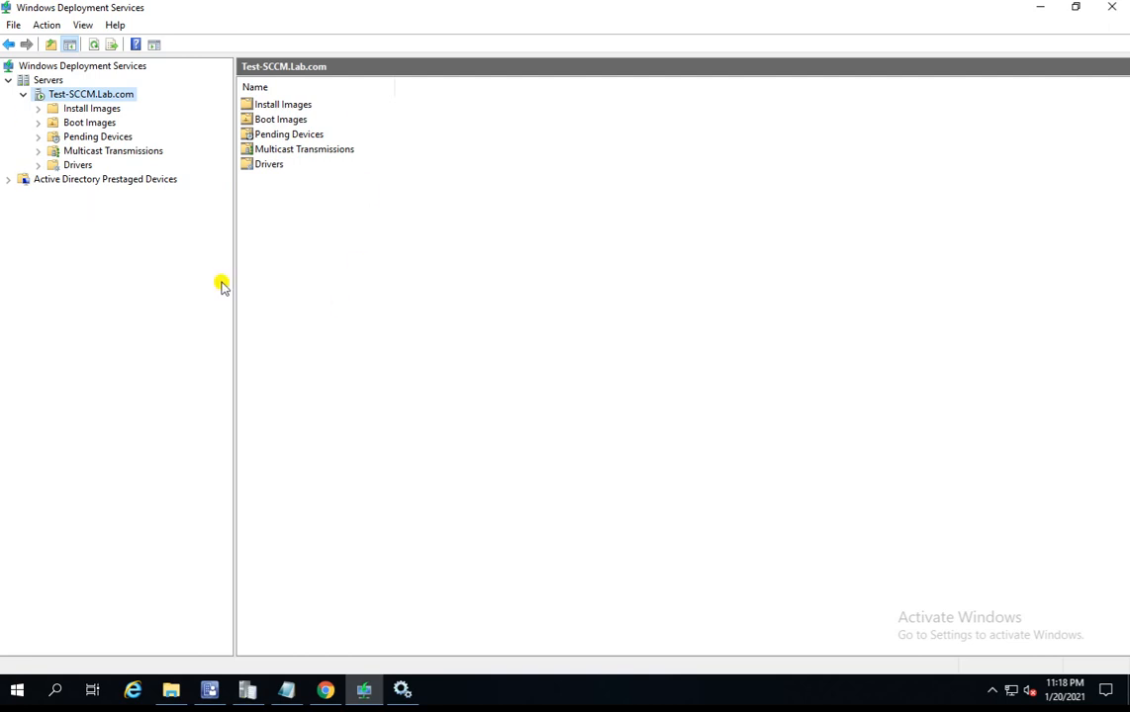
Examine the server's Install Images and Boot Images lists, widening the Image Name column of the boot images
click(81, 109)
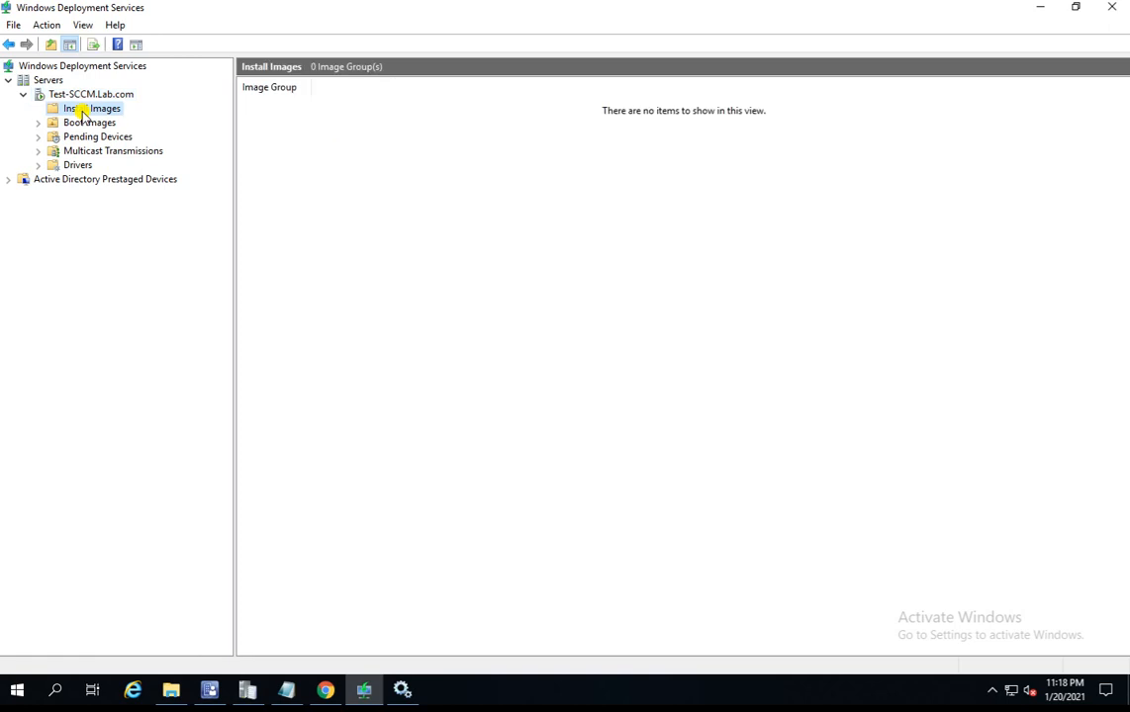
click(65, 122)
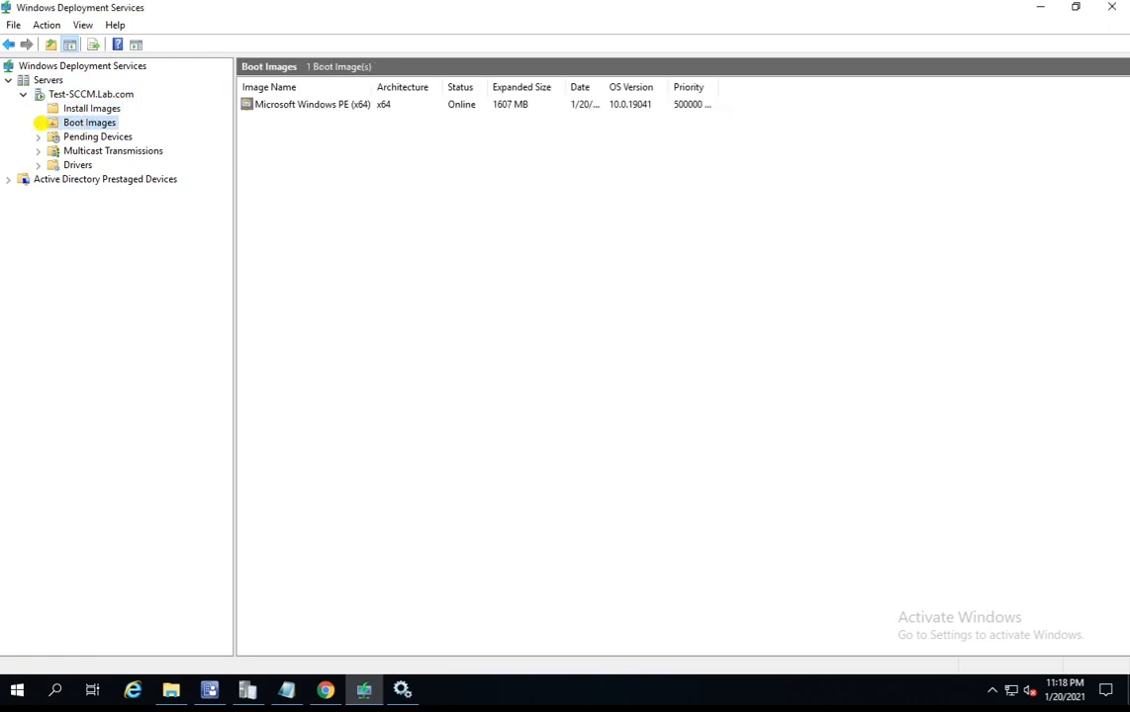
drag(372, 87, 400, 87)
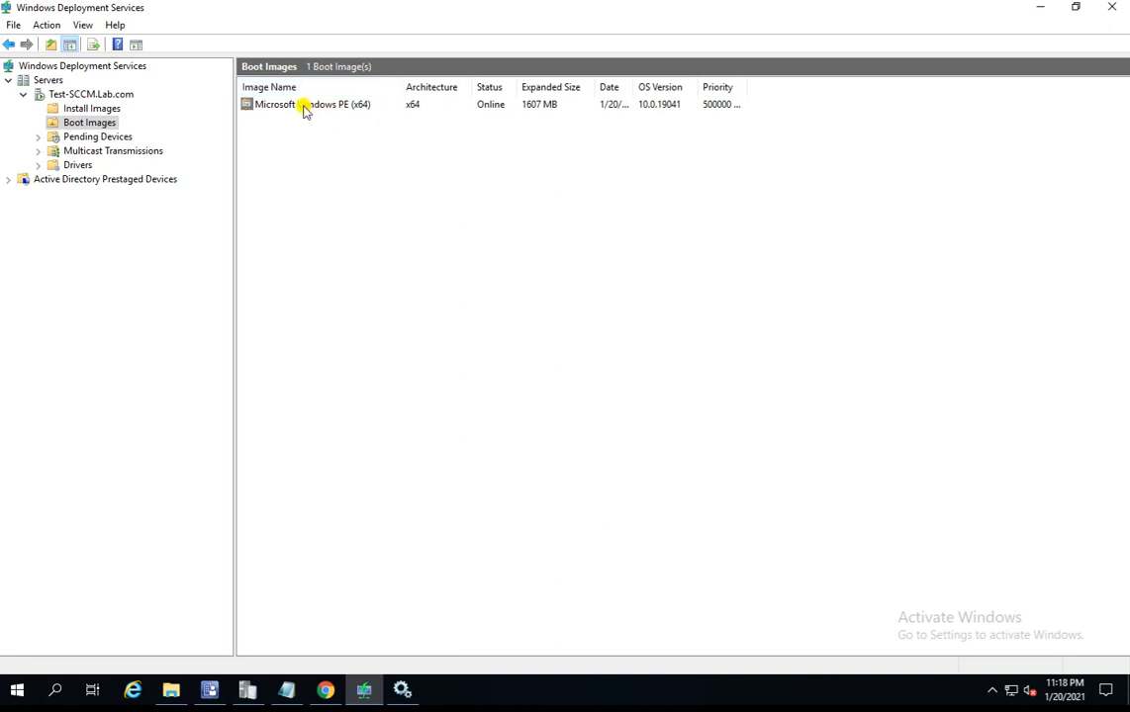
Review the image file page of the wizard for adding a boot image, and cancel the wizard
right_click(92, 125)
click(133, 132)
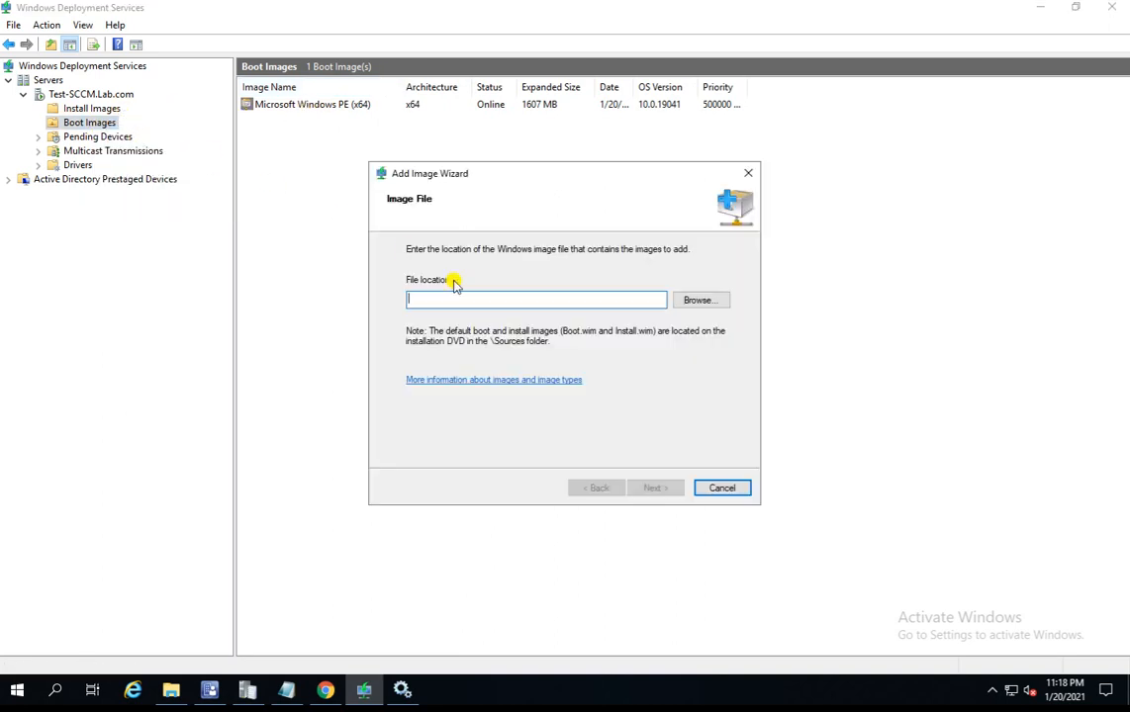
click(725, 487)
click(625, 376)
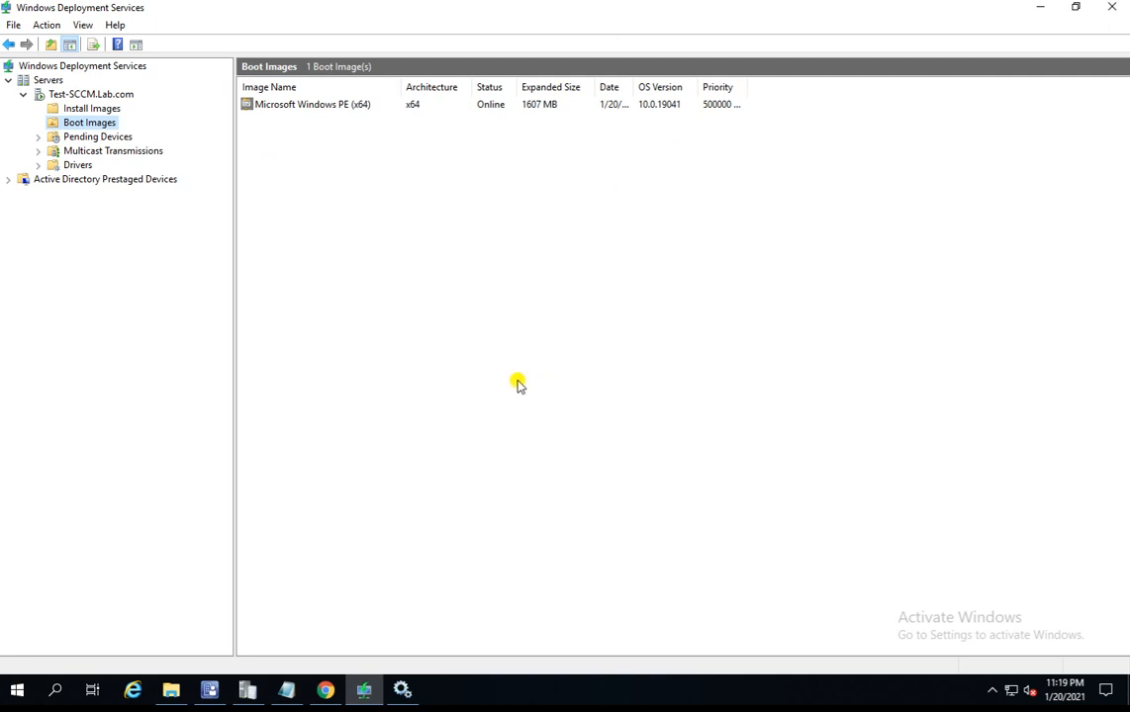
Switch back to Configuration Manager and review the summary and content status of the 1-Windows-10-Enterprise image PS100022
click(1042, 8)
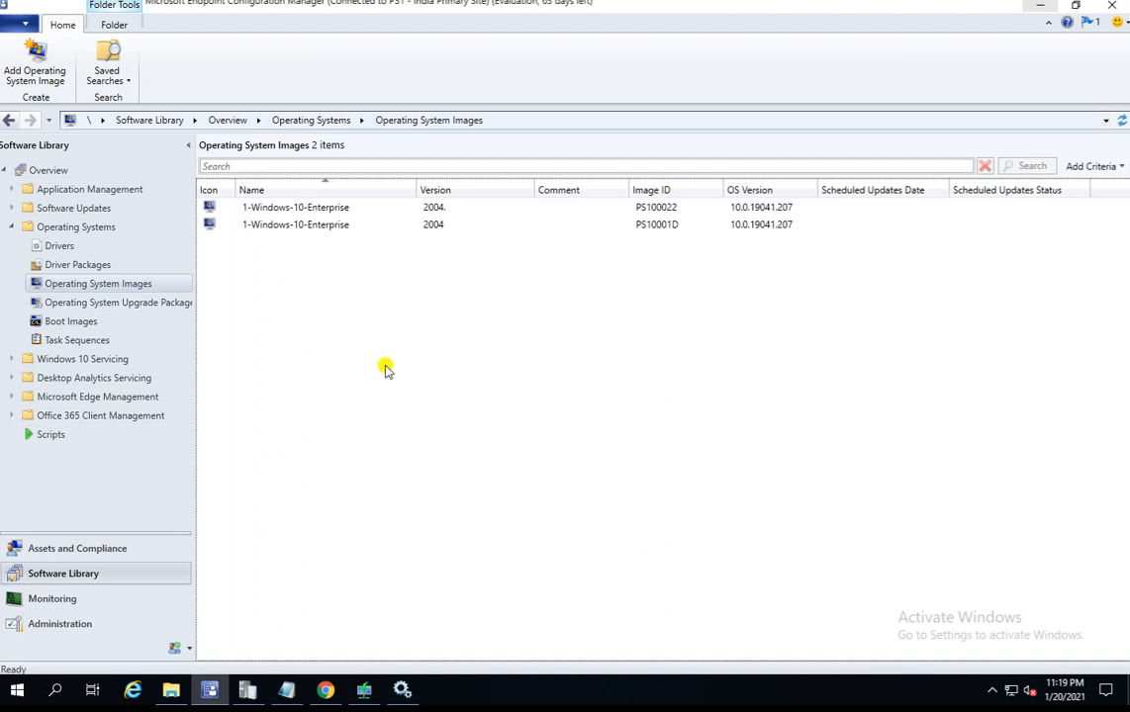
click(293, 207)
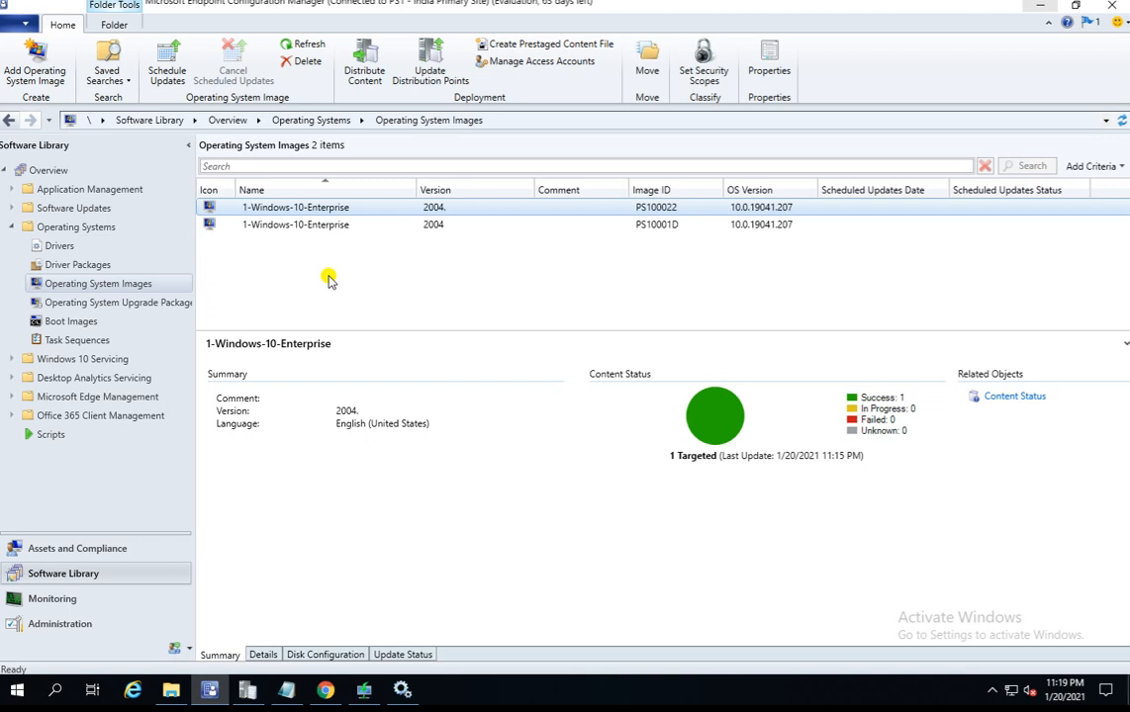
click(327, 544)
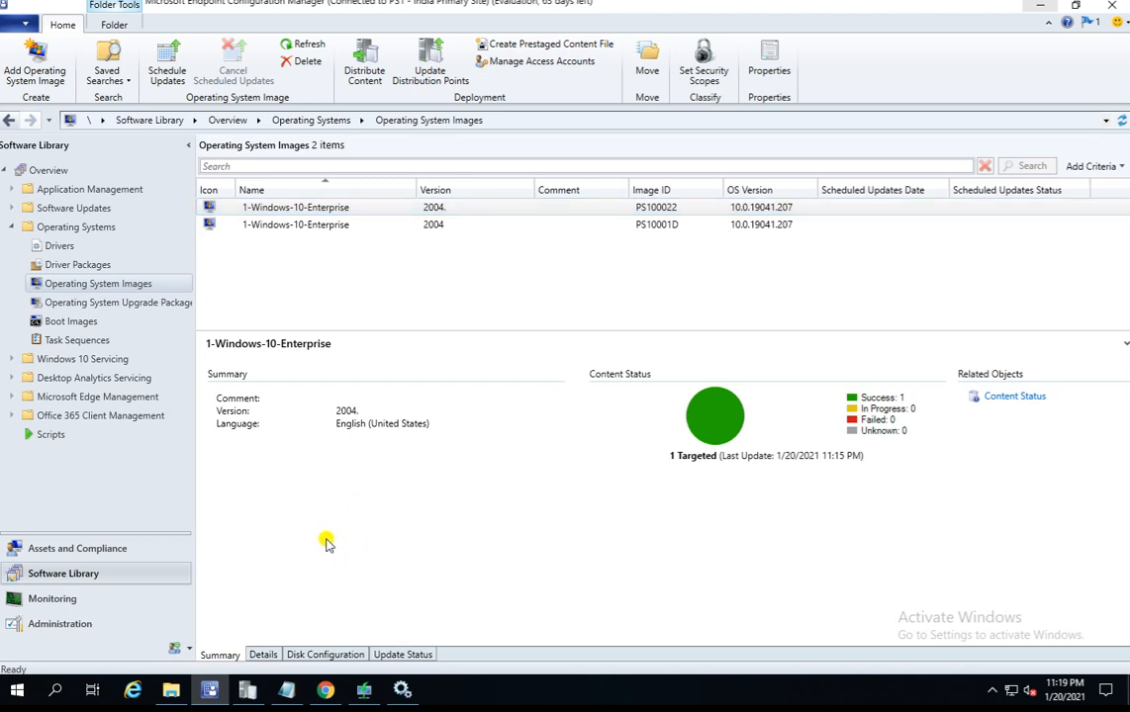
Open the Control Panel and go to Windows Defender Firewall
key(super+r)
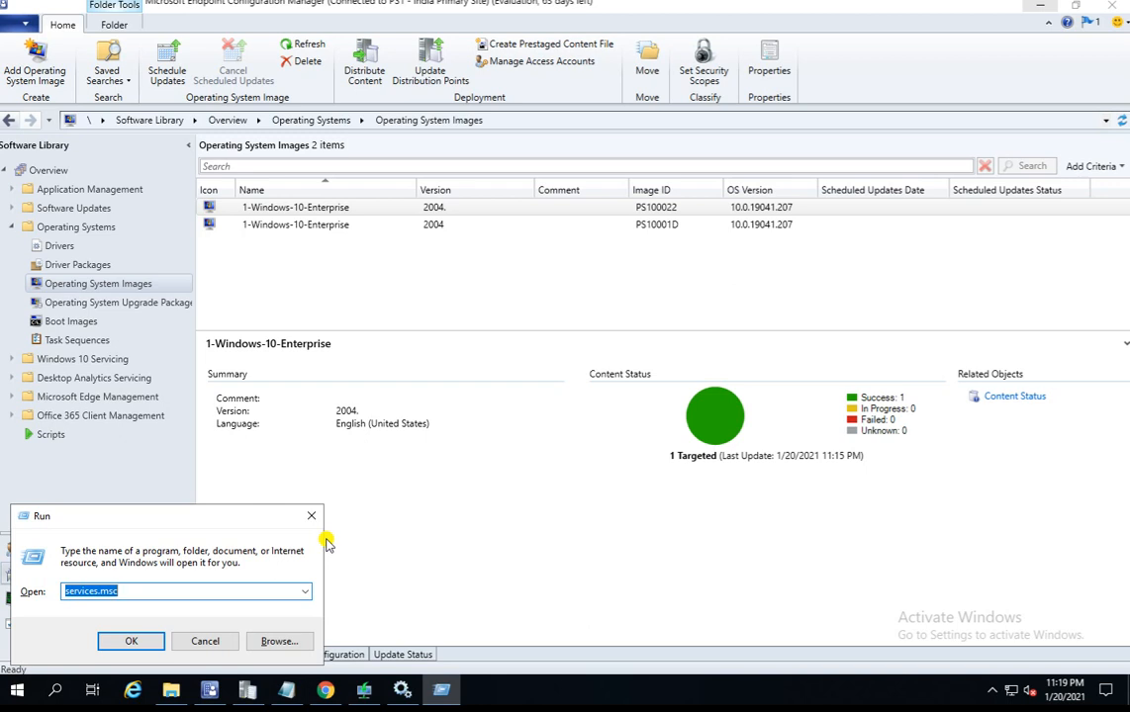
key(Escape)
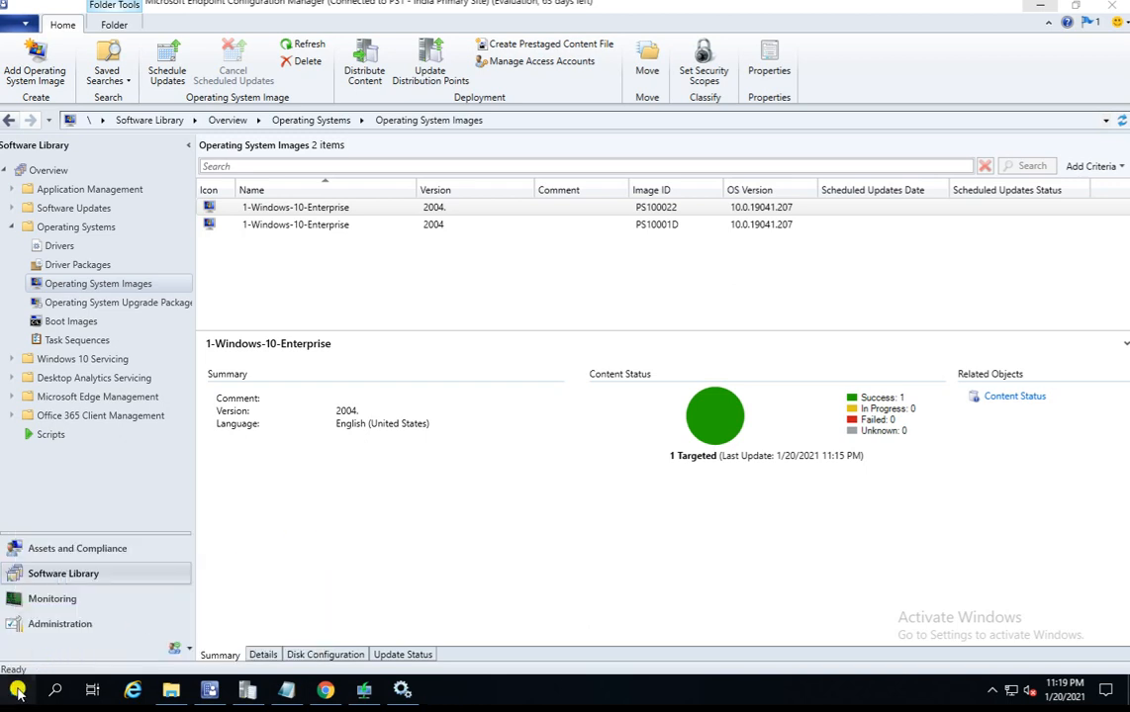
key(super)
click(457, 325)
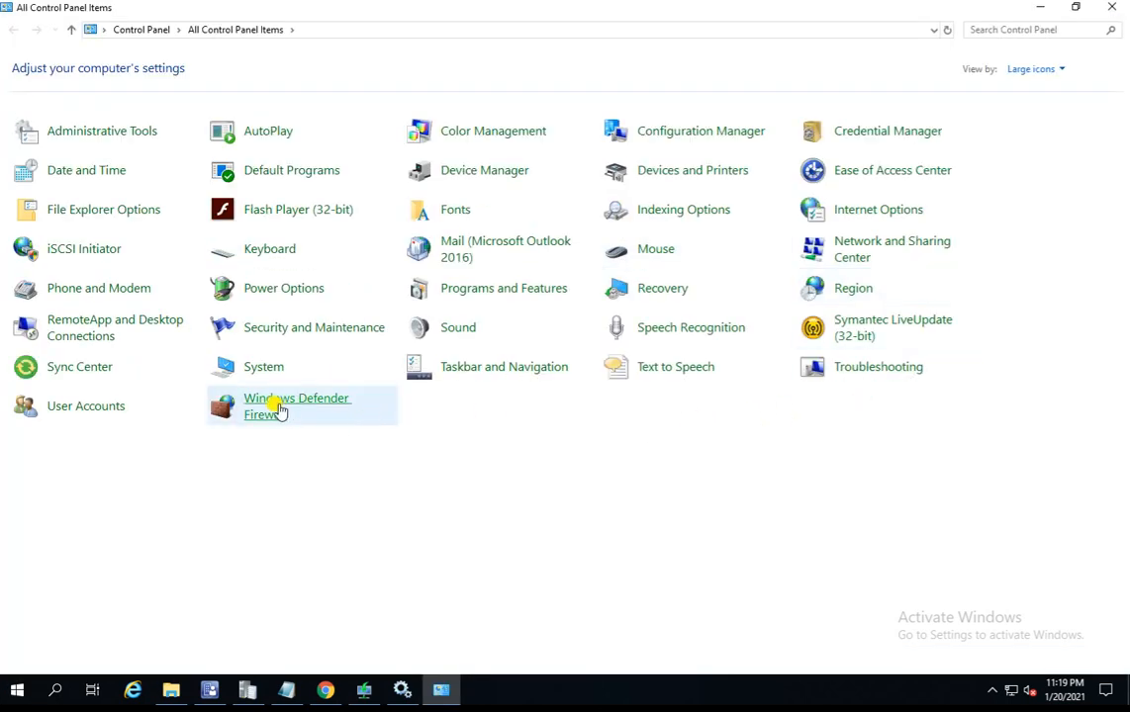
click(280, 409)
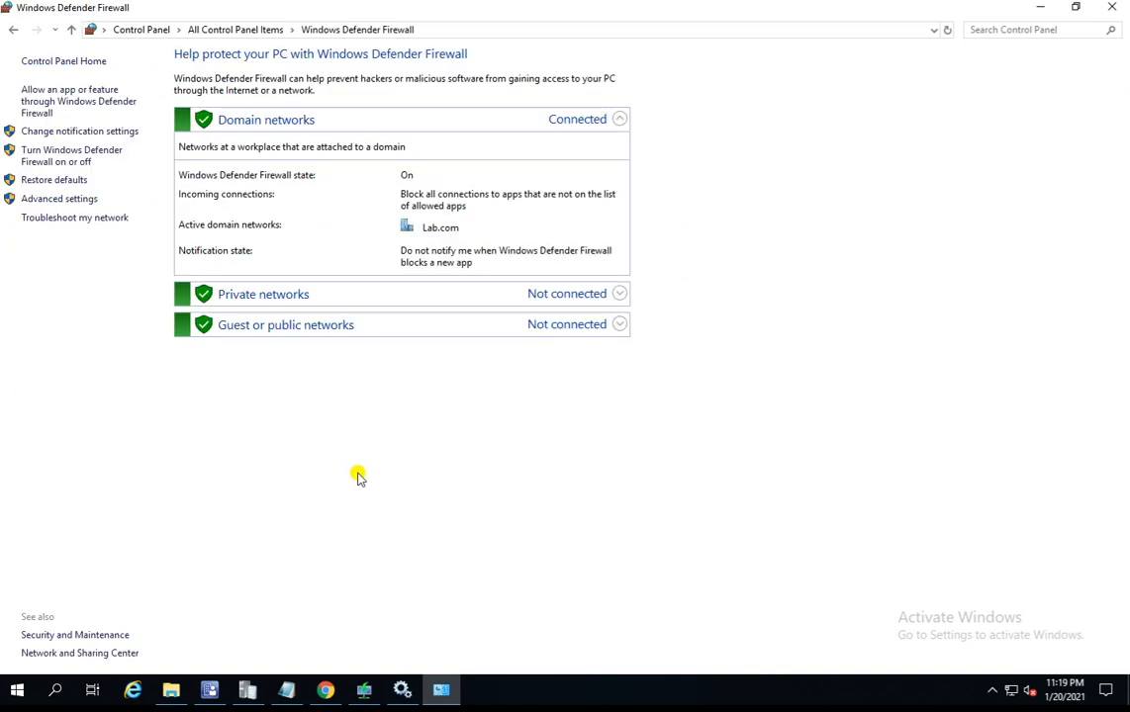
Open the firewall's advanced settings and show the Inbound Rules in a maximized window
click(47, 199)
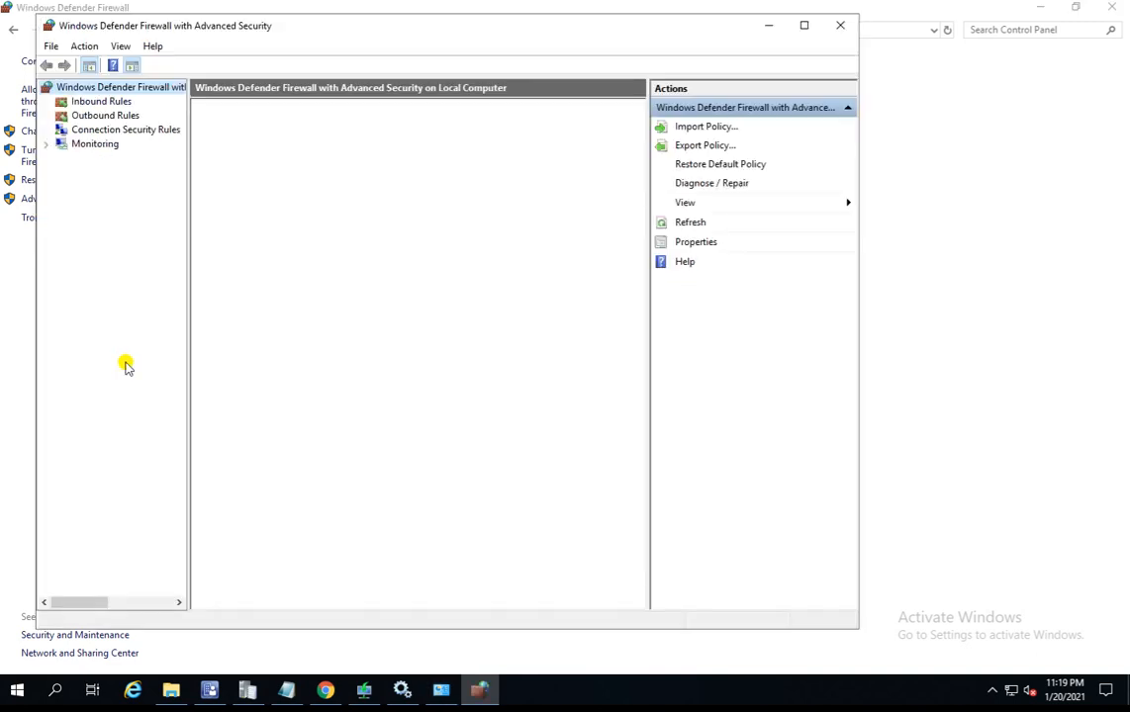
click(101, 102)
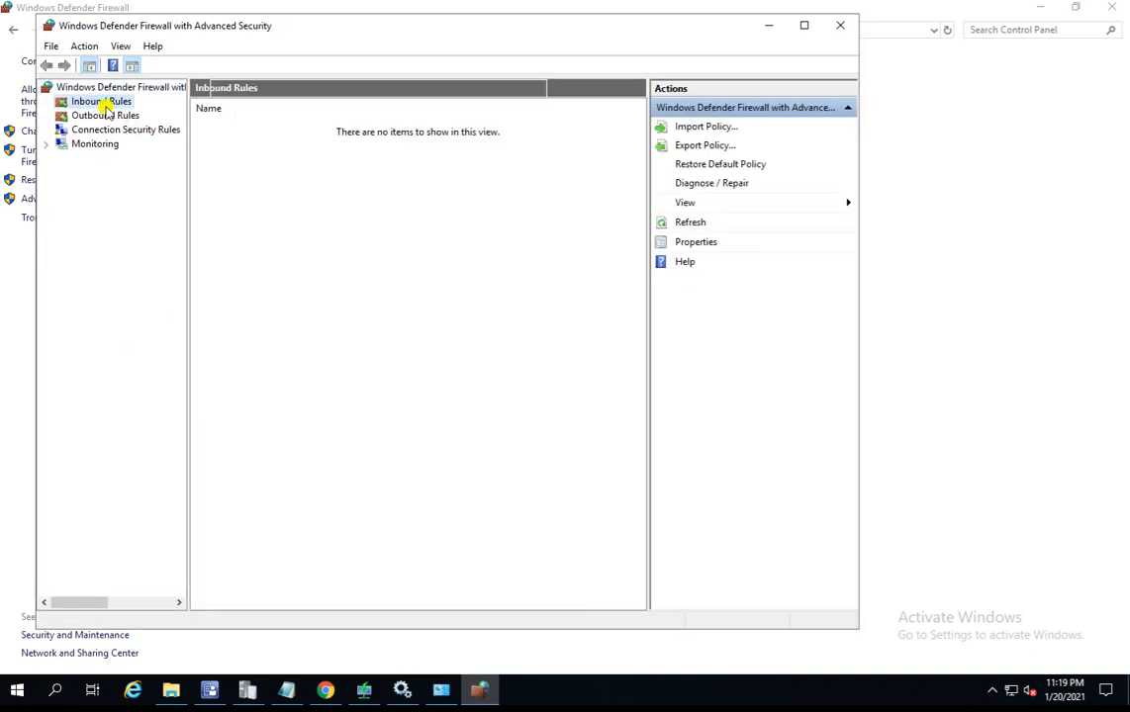
click(803, 25)
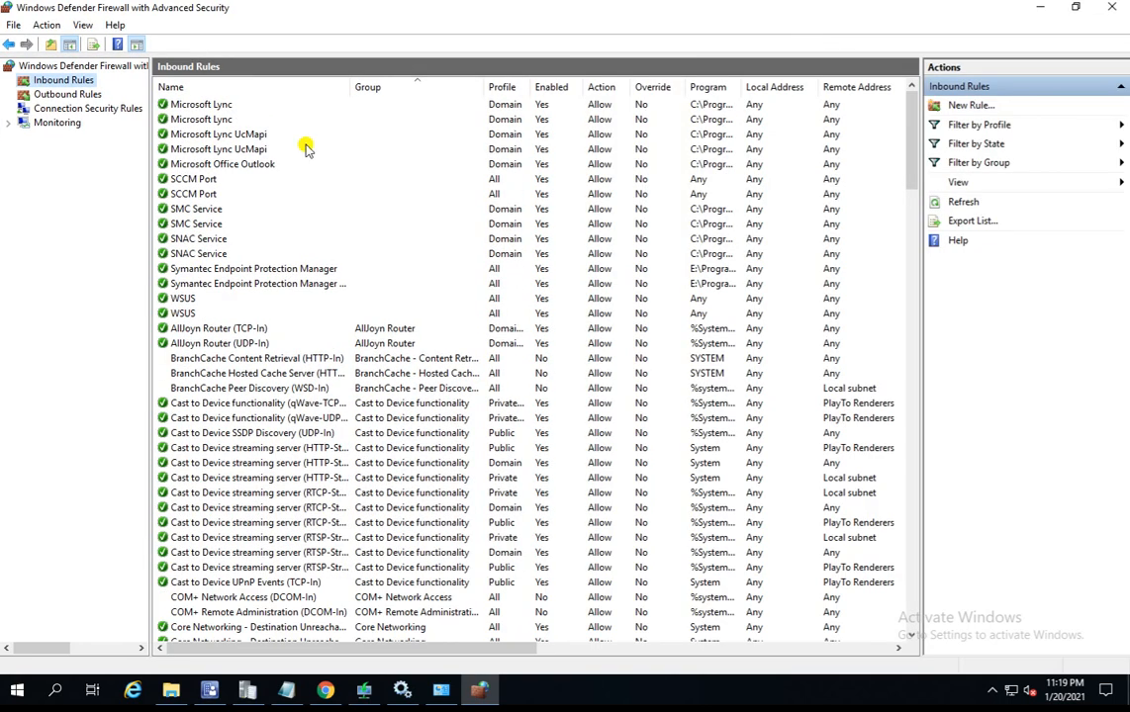
Examine the first SCCM Port inbound rule's scope, protocol and local port, and close its properties without changes
click(212, 178)
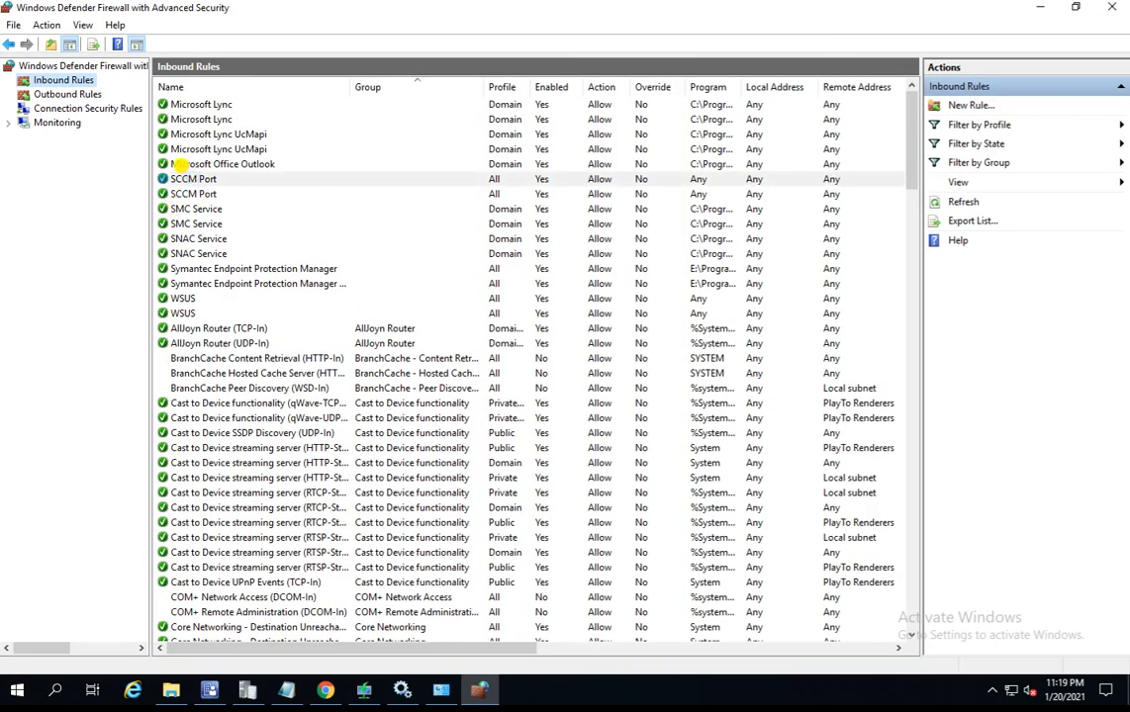
double_click(228, 178)
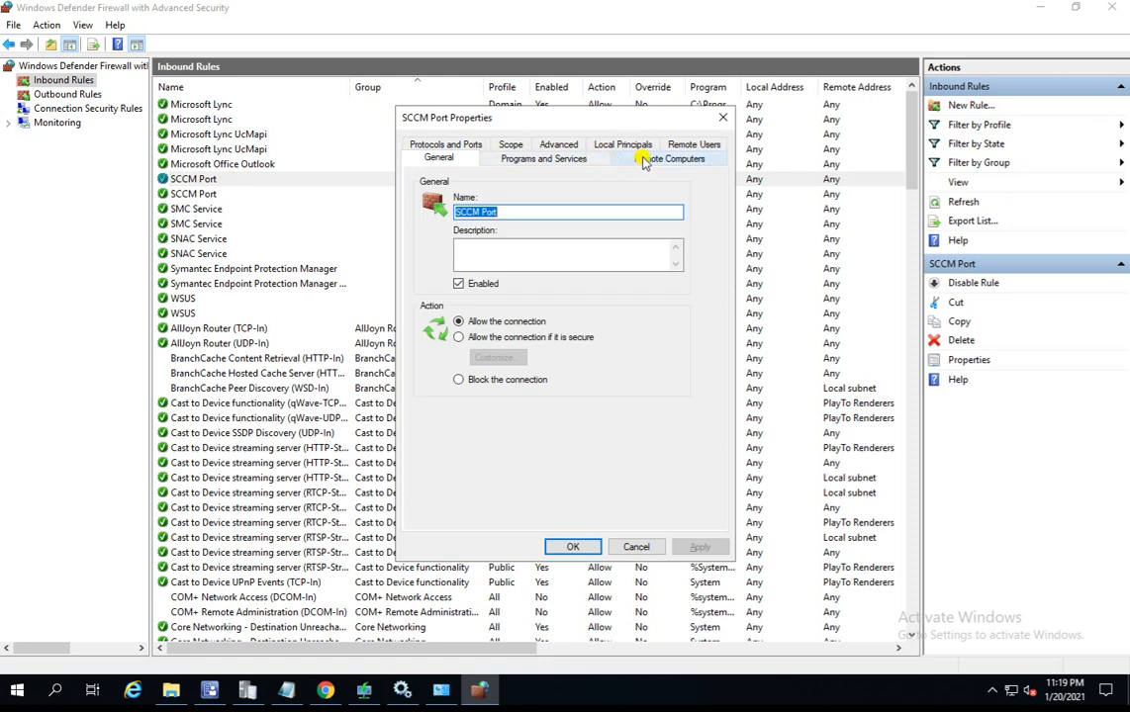
click(511, 145)
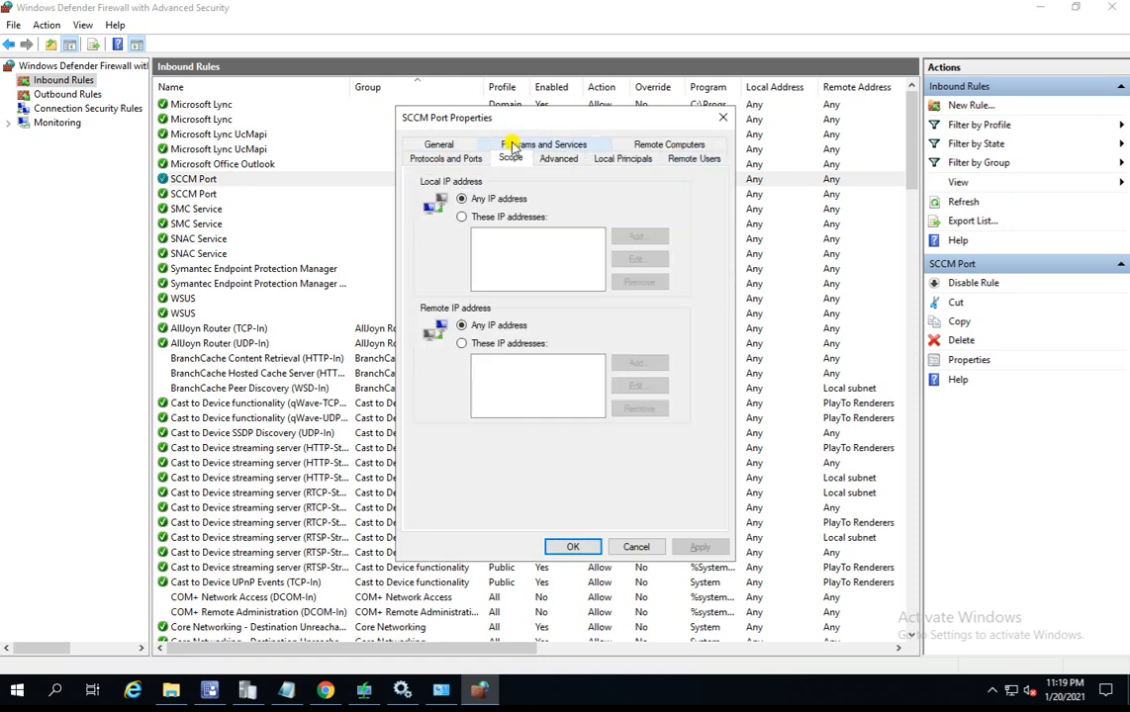
click(463, 159)
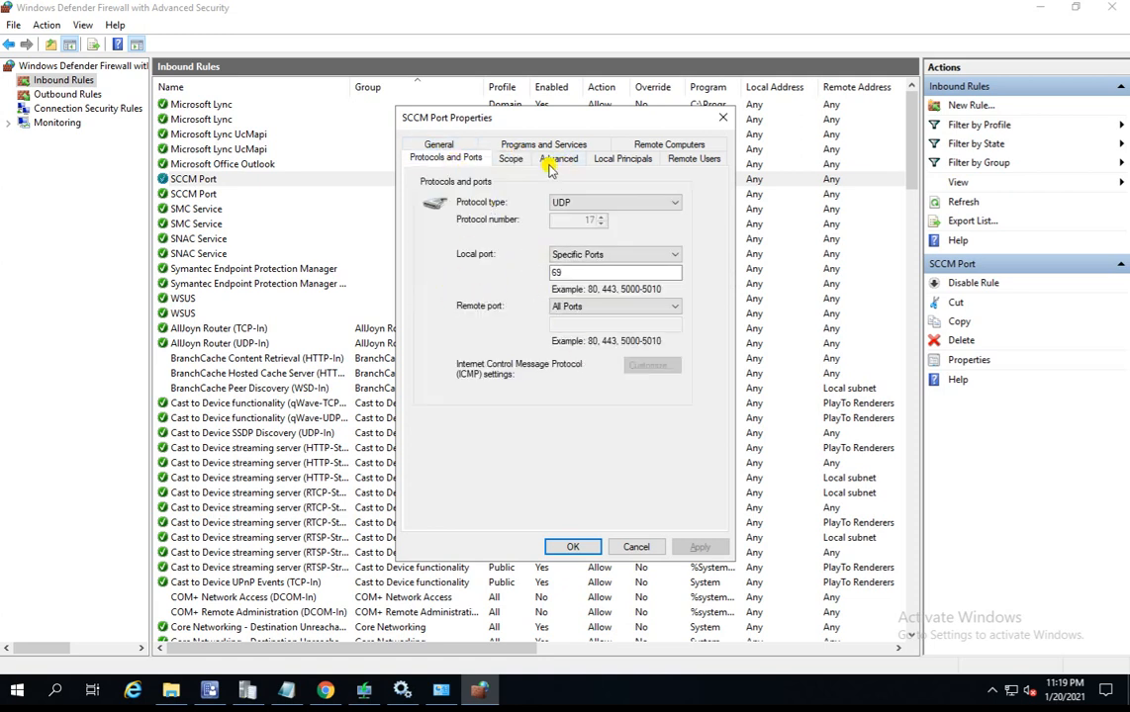
drag(568, 272, 549, 274)
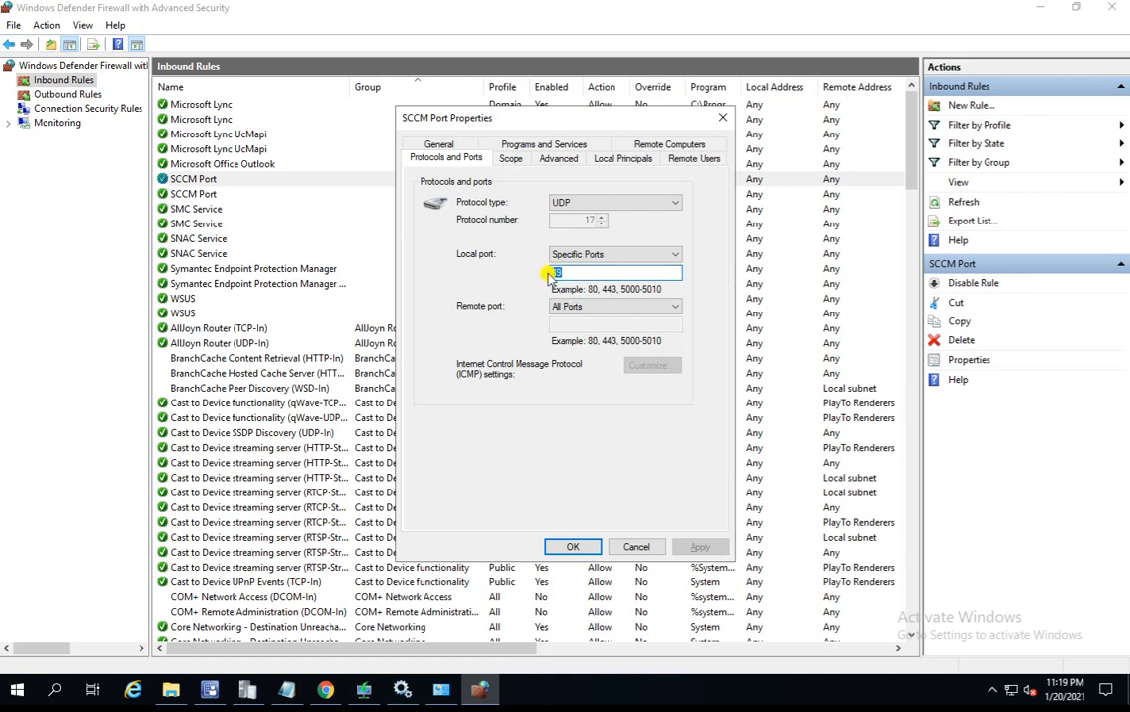
click(619, 546)
Examine the protocol type and local ports of the second SCCM Port inbound rule, and close its properties without changes
double_click(176, 195)
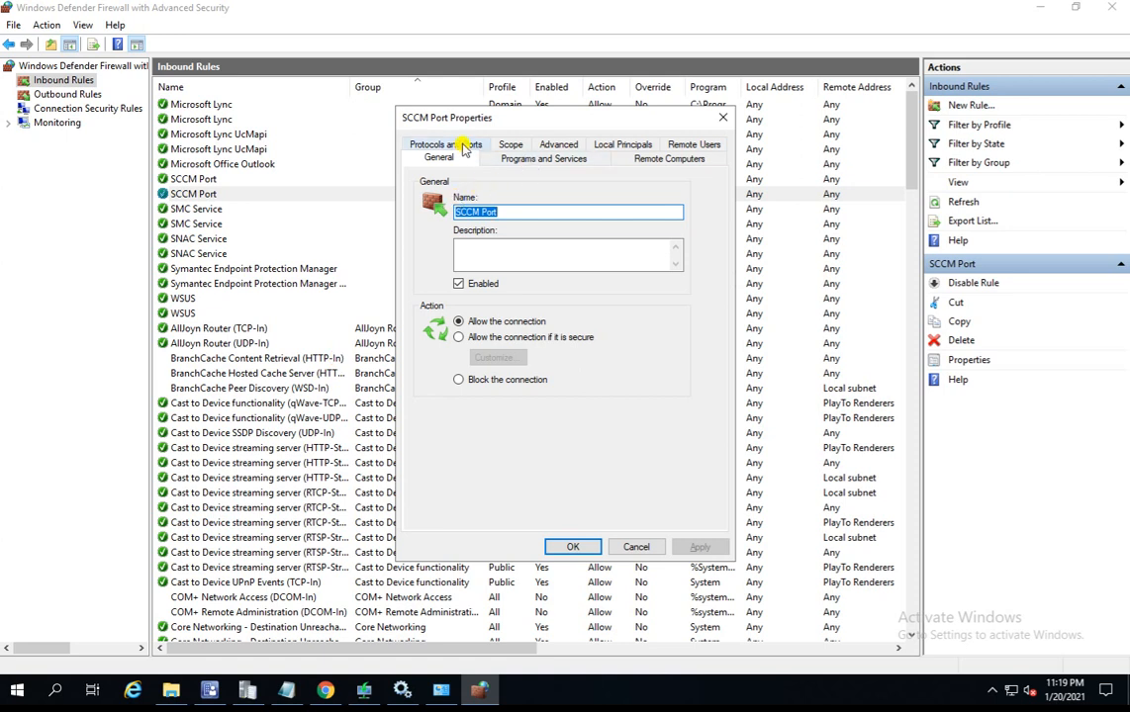
click(463, 146)
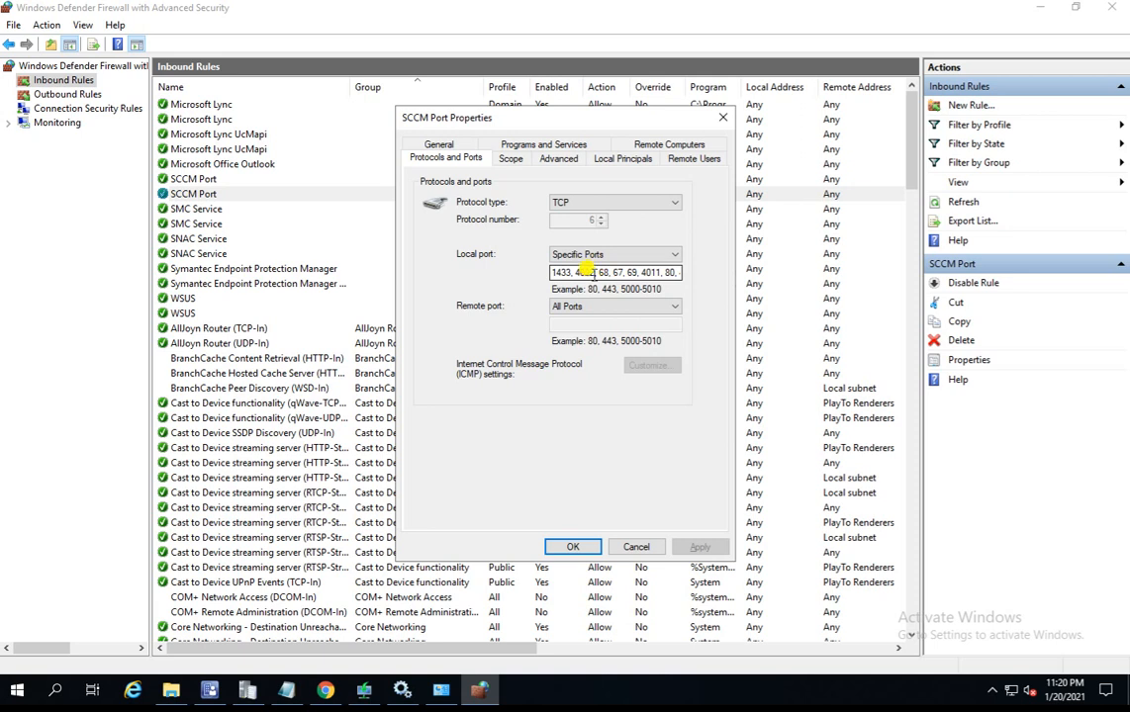
drag(599, 272, 672, 270)
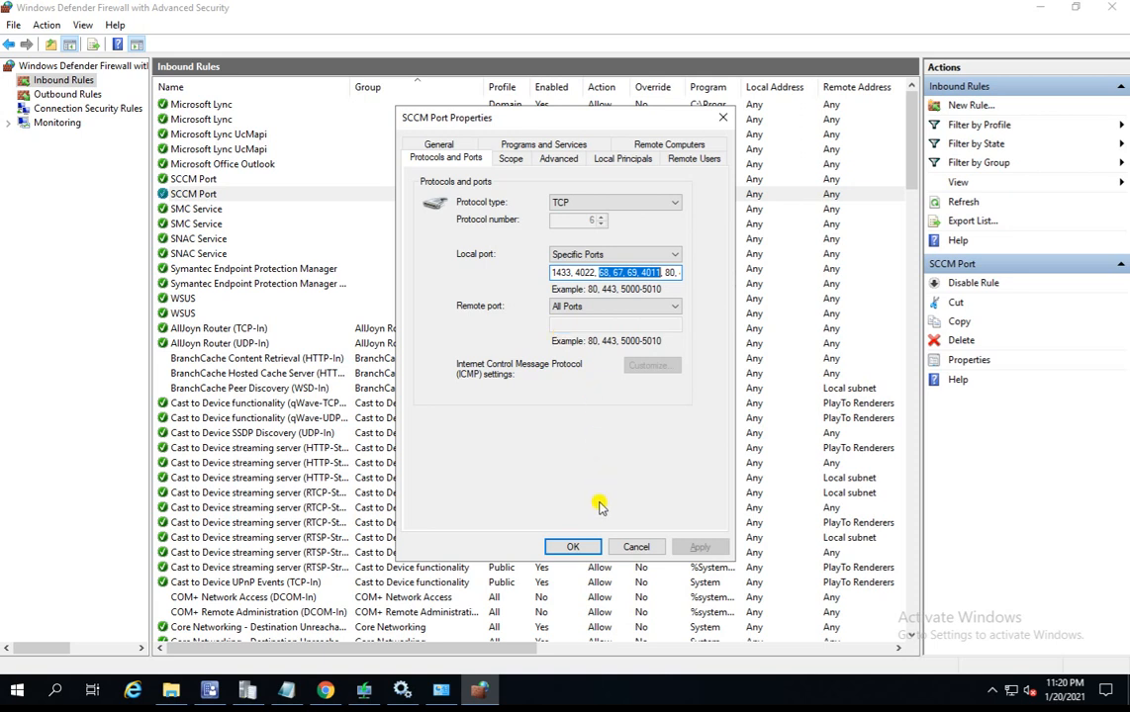
click(636, 547)
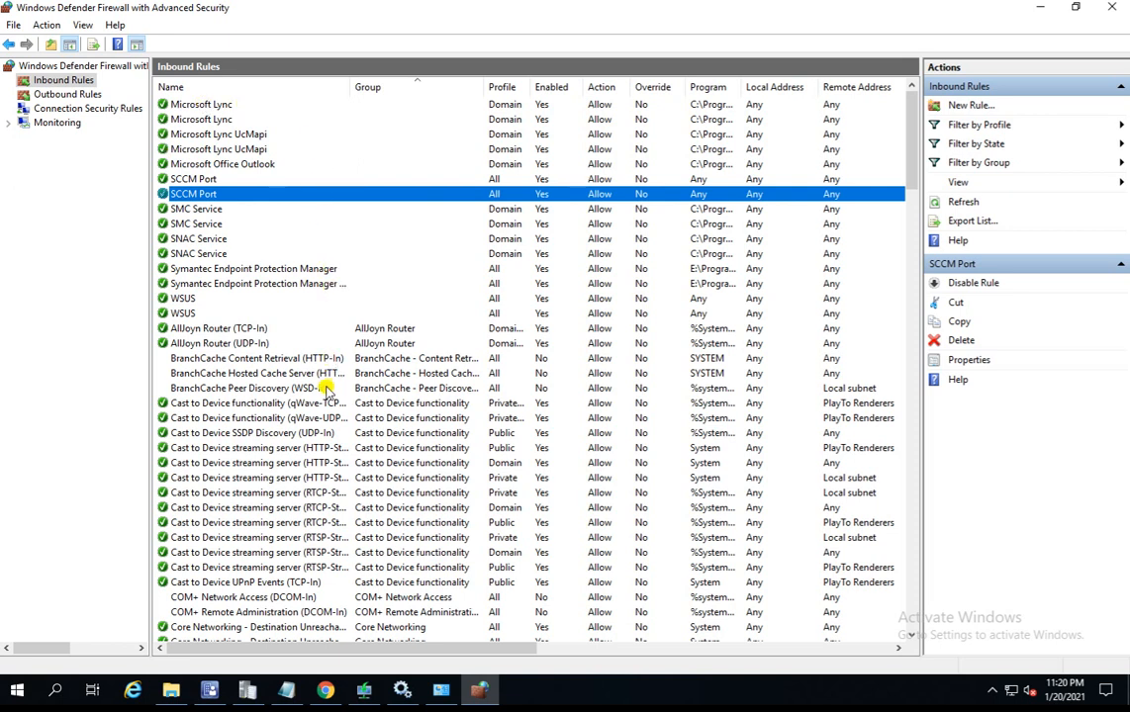
click(191, 197)
click(198, 210)
click(173, 179)
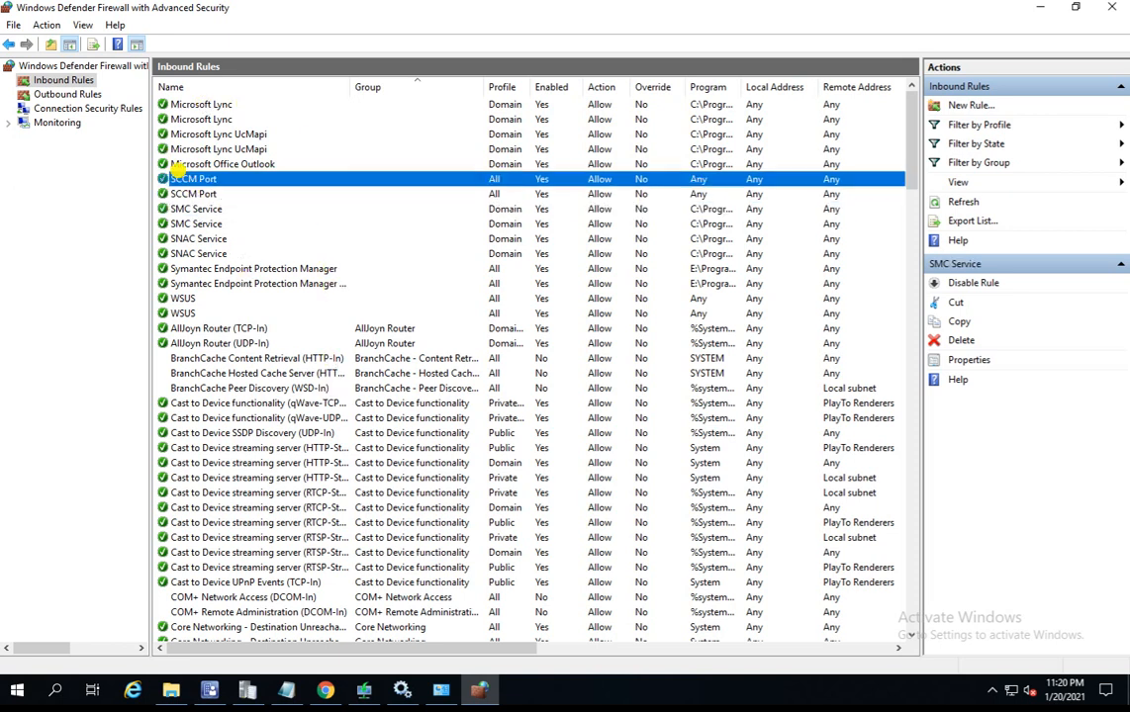
click(183, 194)
click(198, 210)
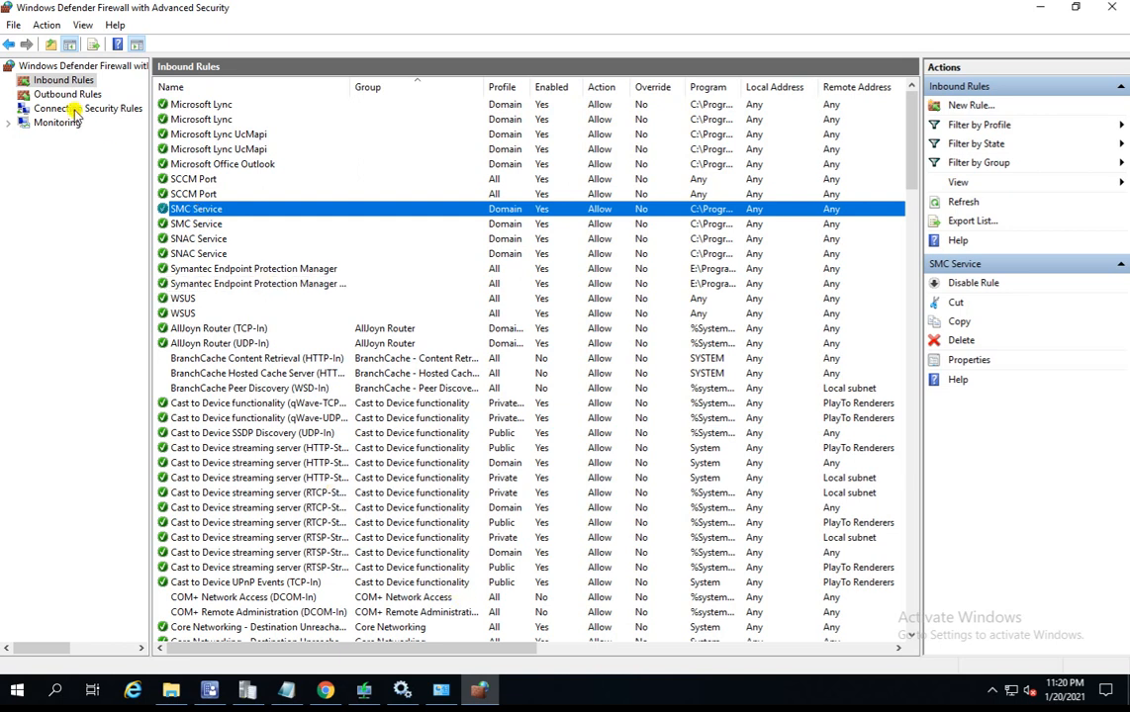
Start a new inbound firewall rule and look through the program settings for the Program and Custom rule types
click(46, 83)
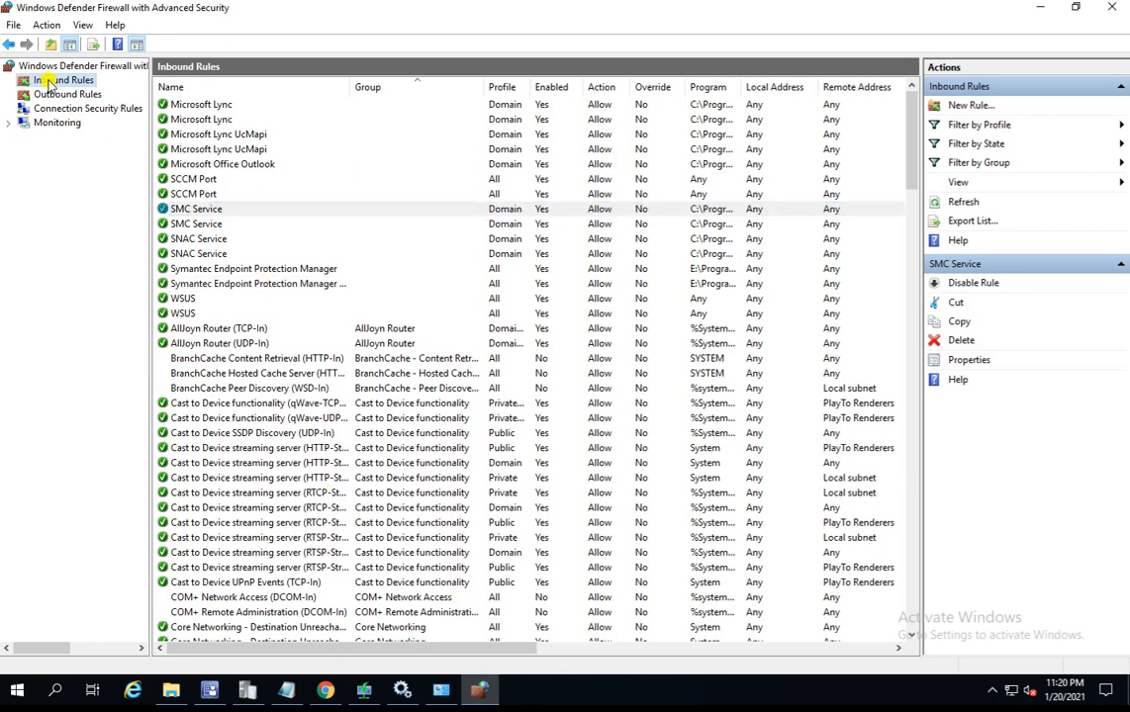
right_click(46, 82)
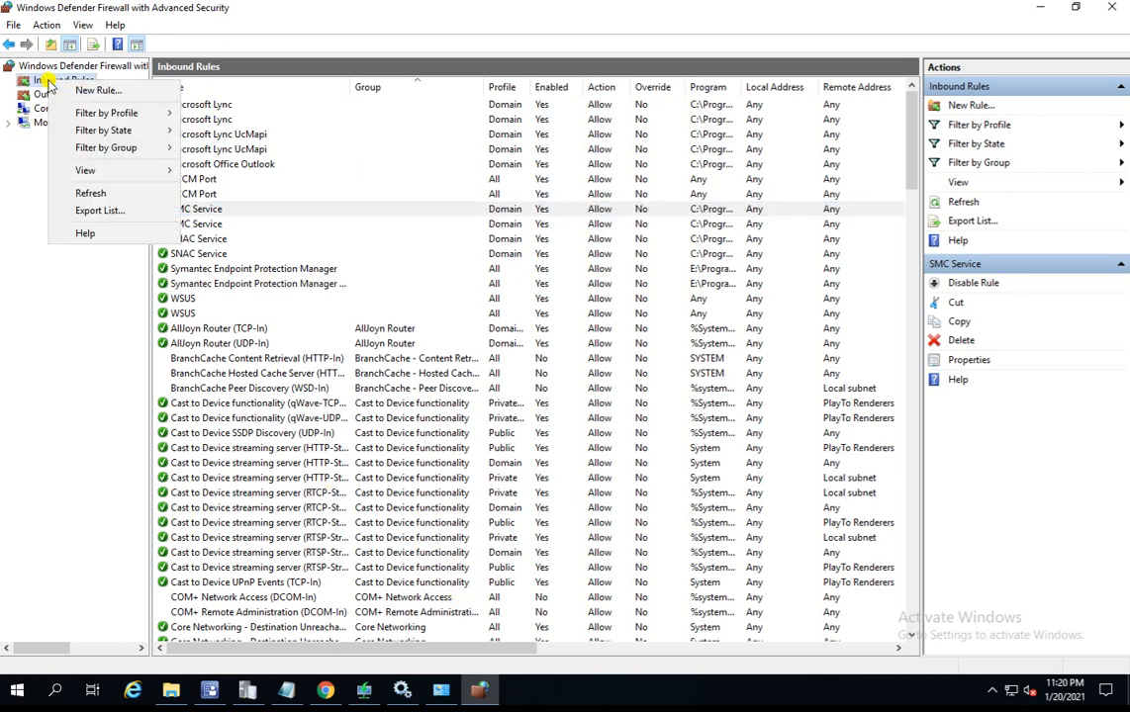
click(108, 90)
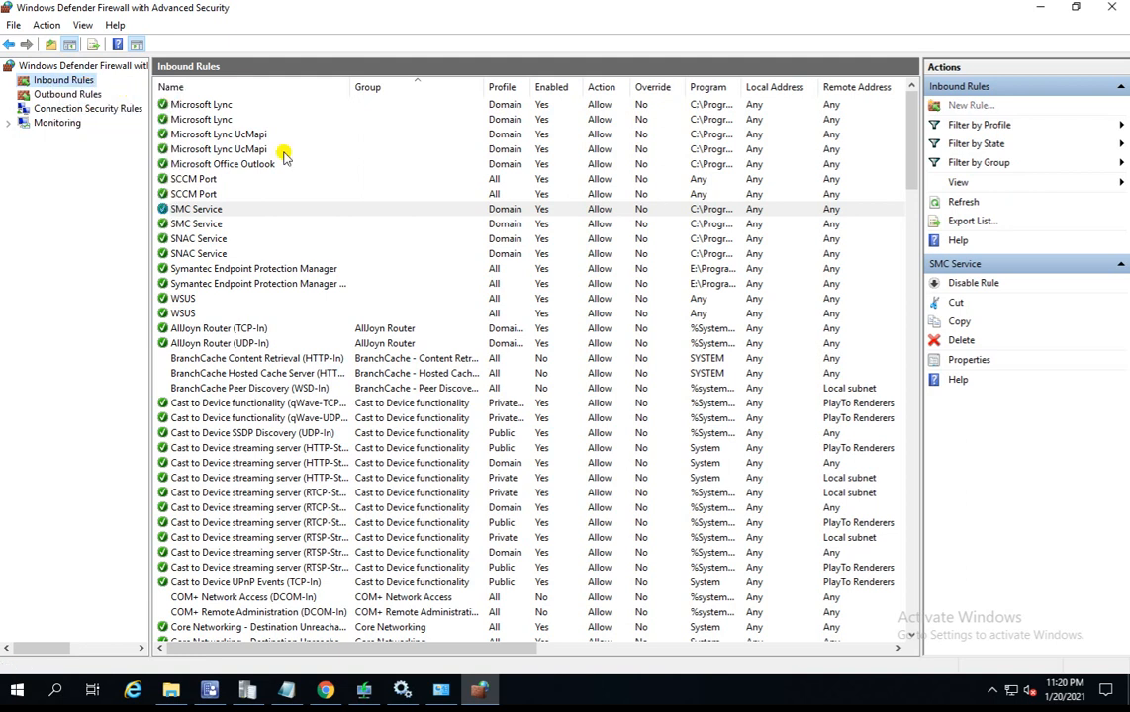
drag(360, 156, 572, 51)
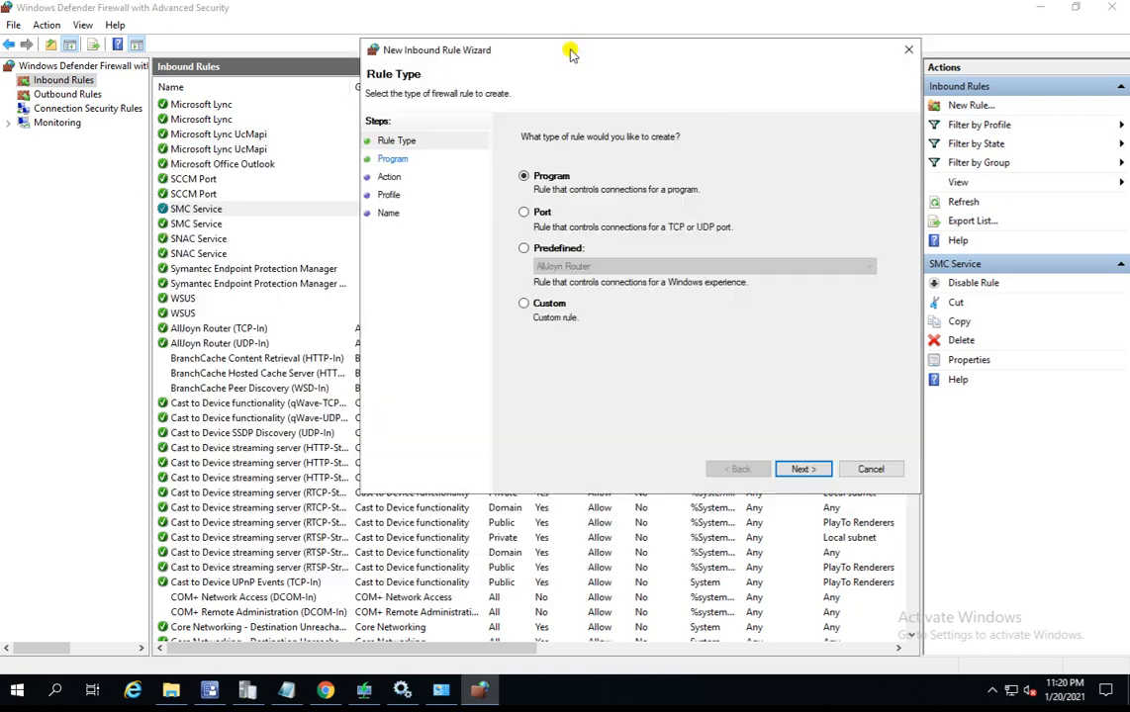
click(811, 471)
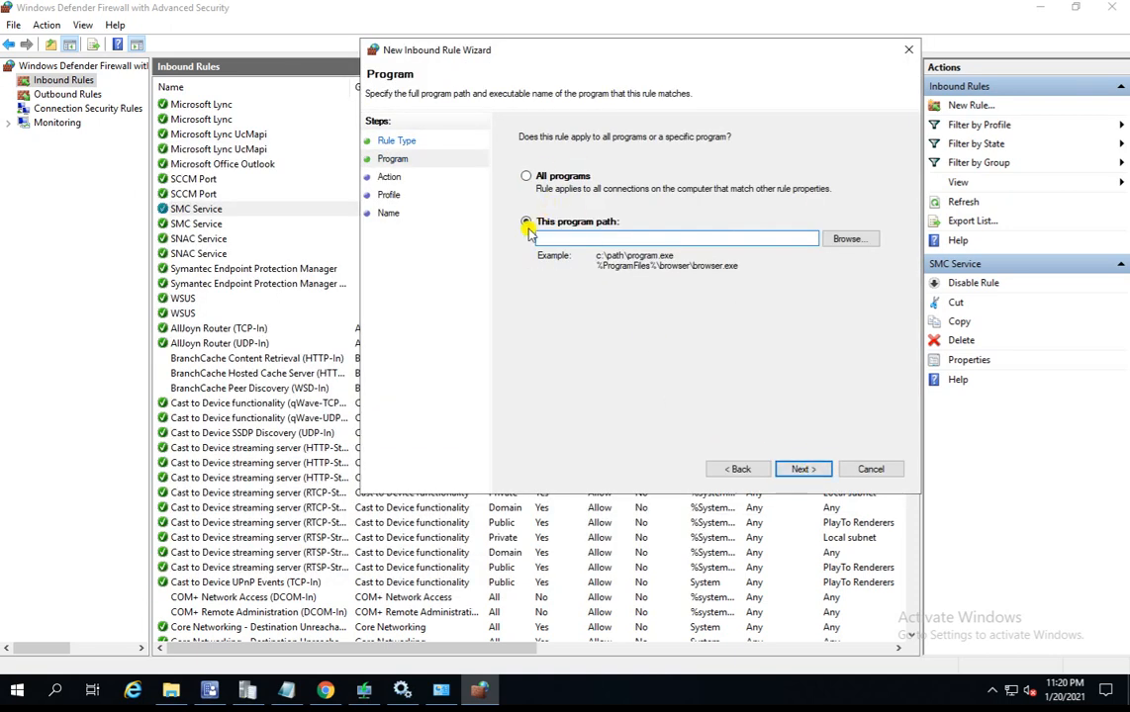
click(732, 468)
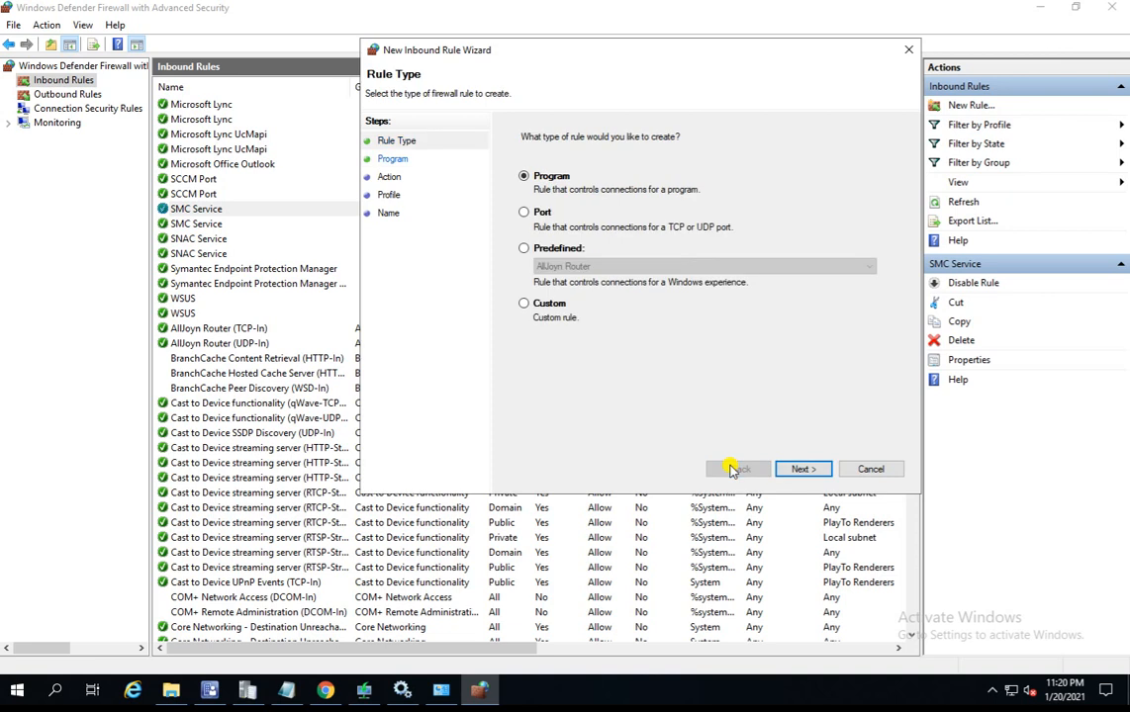
click(524, 303)
click(799, 467)
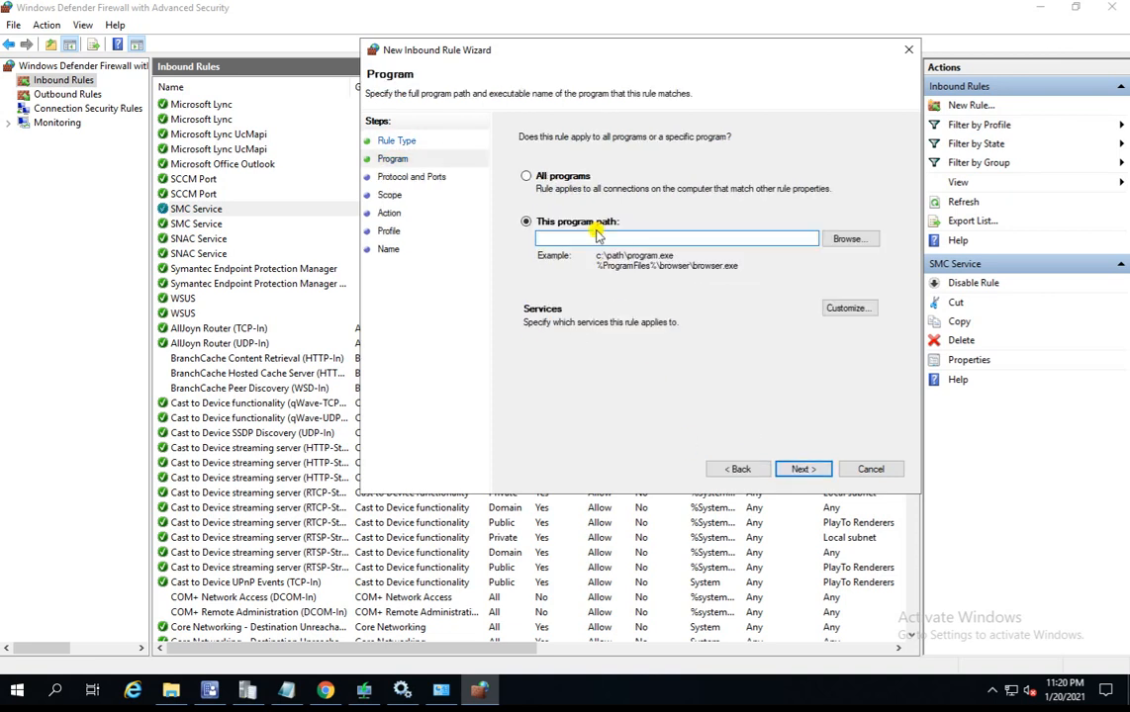
click(558, 177)
click(737, 469)
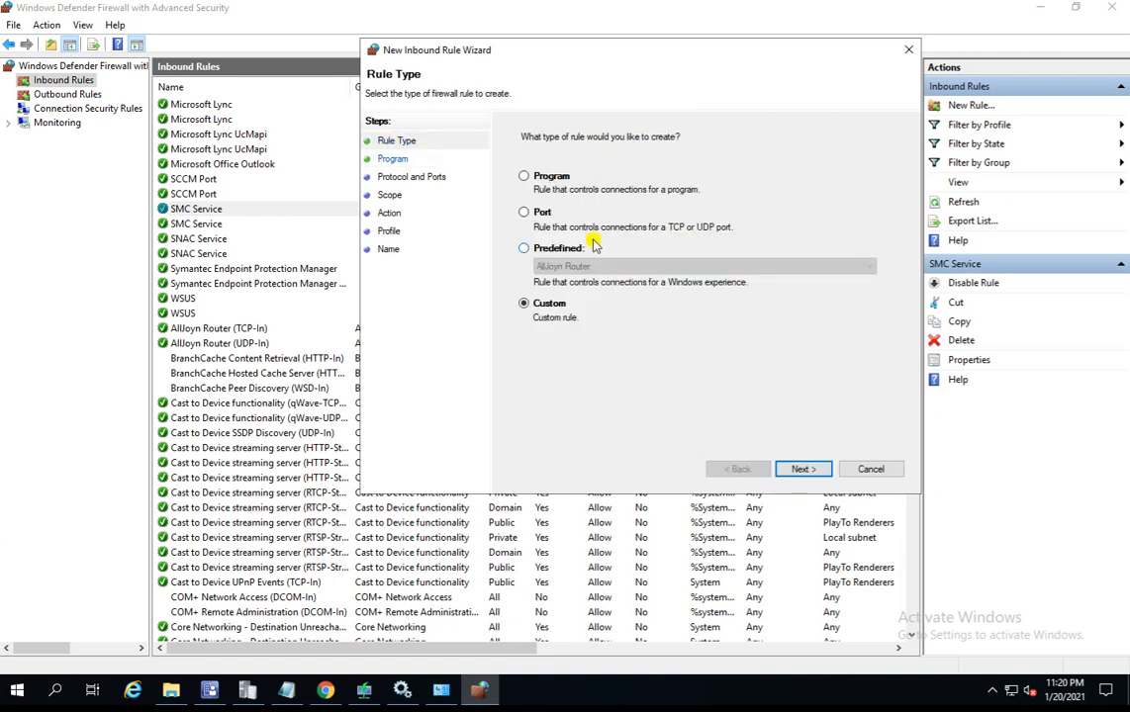
Walk through a Port rule allowing TCP connections on local ports 80,443 for all profiles, and cancel the wizard at the Name page
click(532, 212)
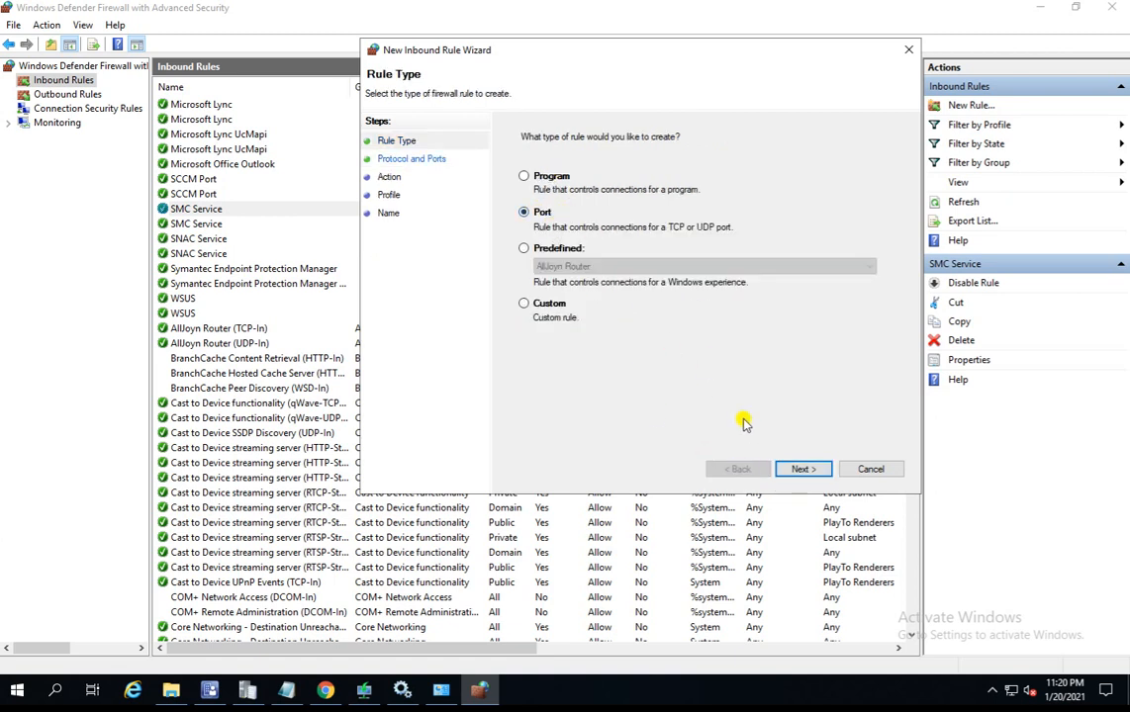
click(802, 469)
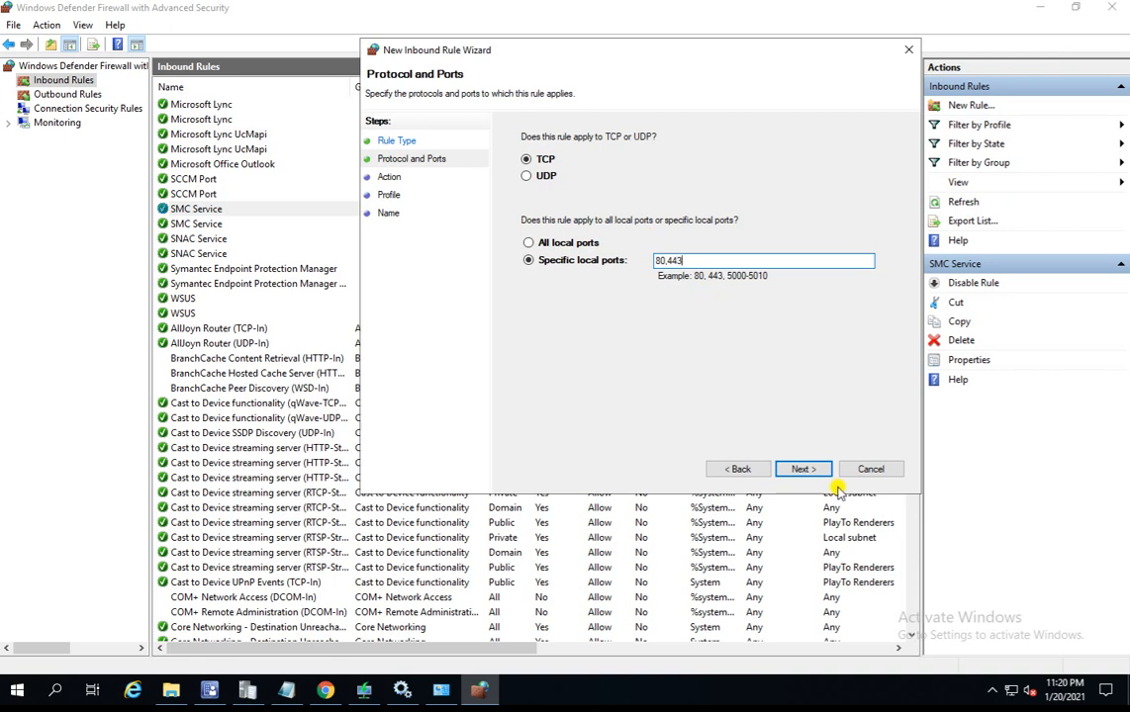
click(804, 470)
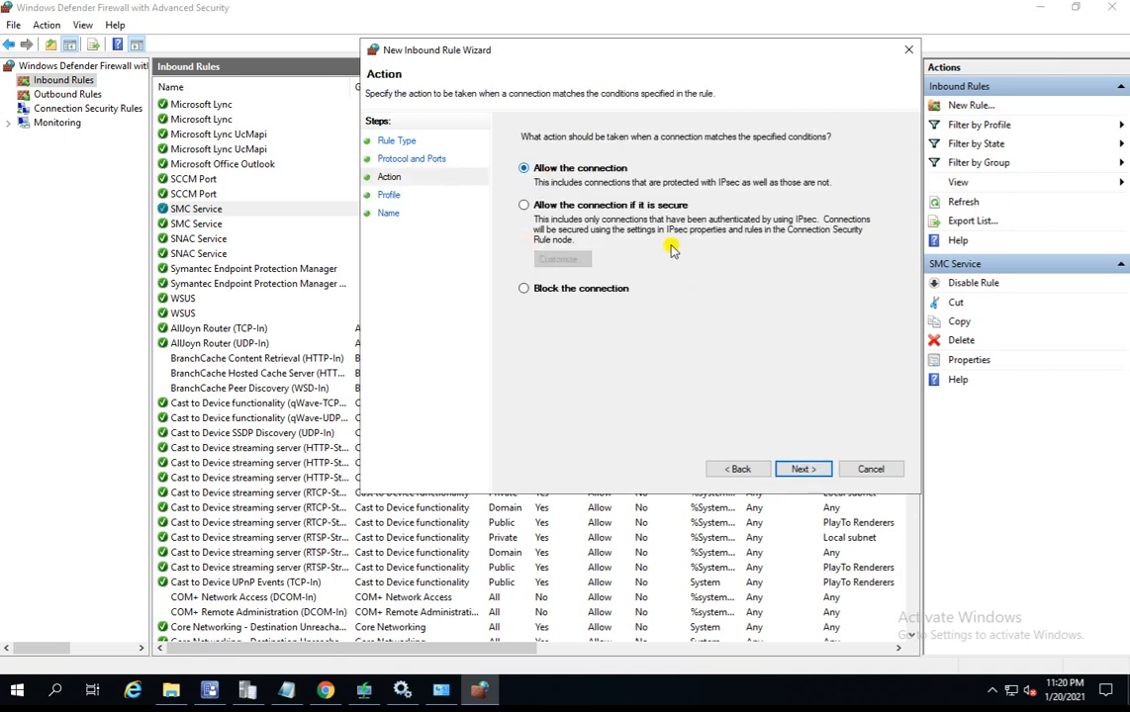
click(801, 469)
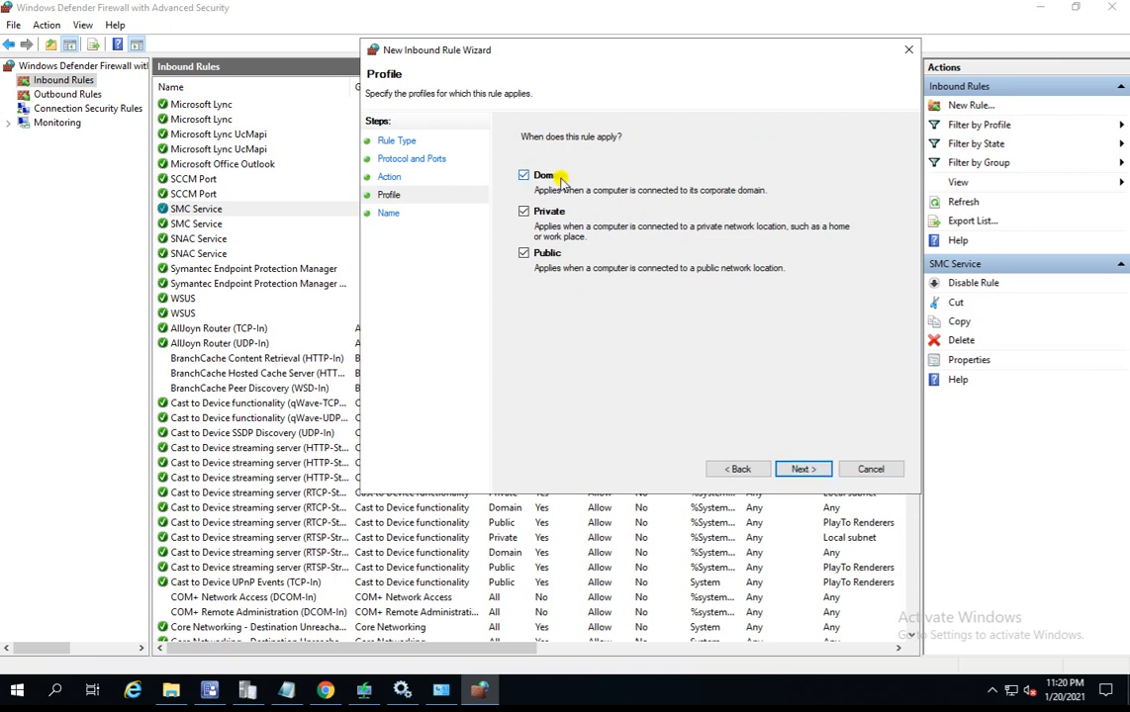
click(802, 469)
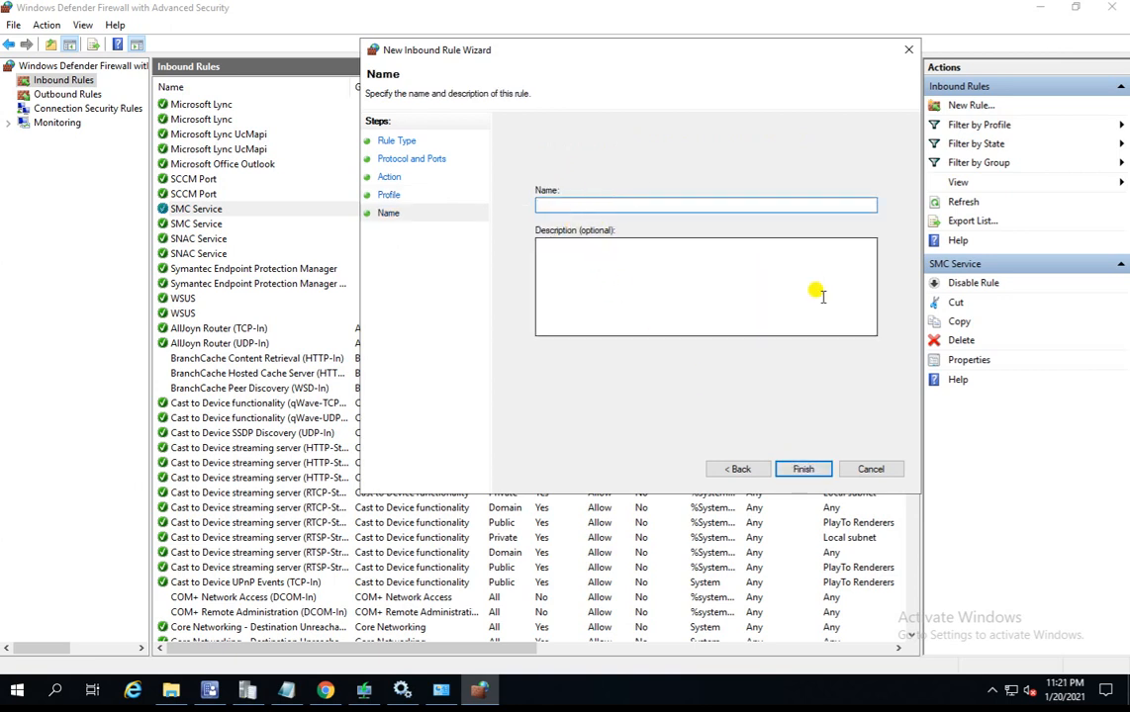
click(868, 468)
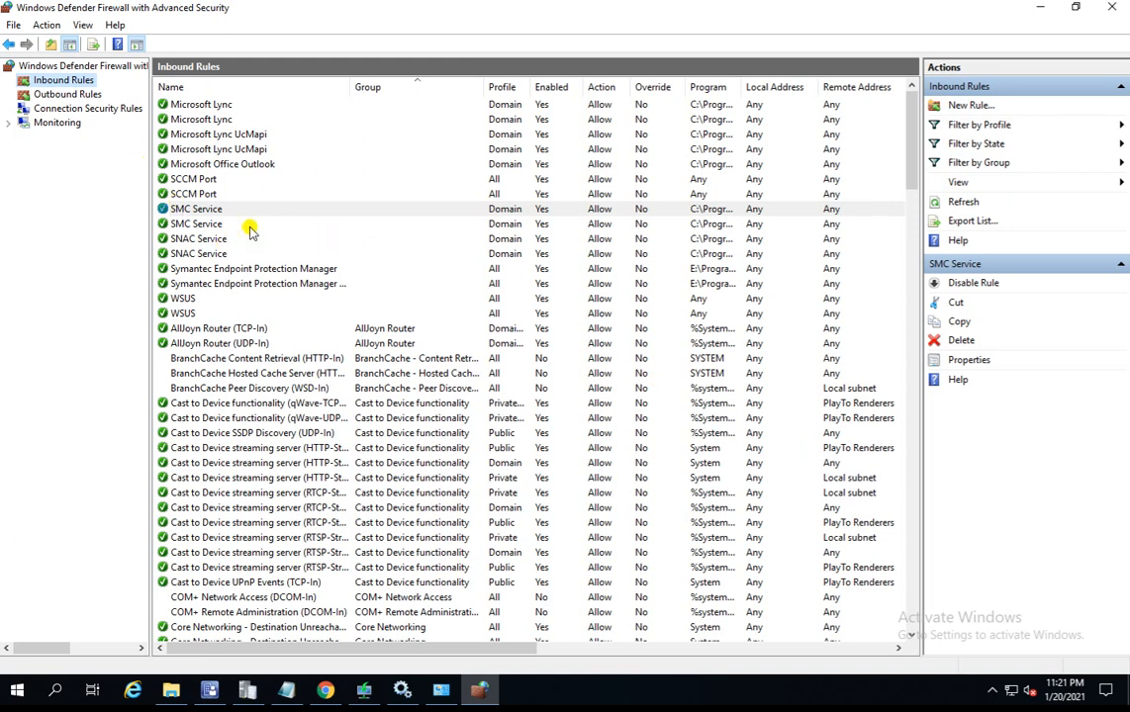
Minimize the firewall and Control Panel windows, return to Configuration Manager, and look over the two 1-Windows-10-Enterprise operating system images
click(1039, 8)
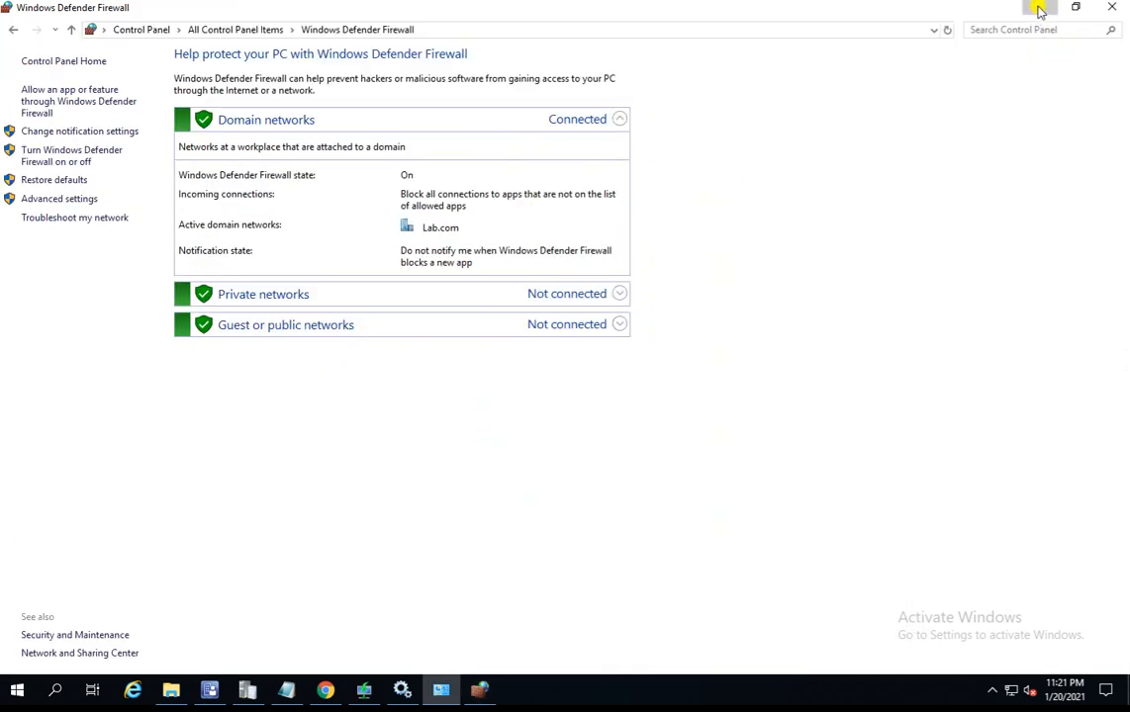
click(1038, 8)
click(318, 227)
click(306, 210)
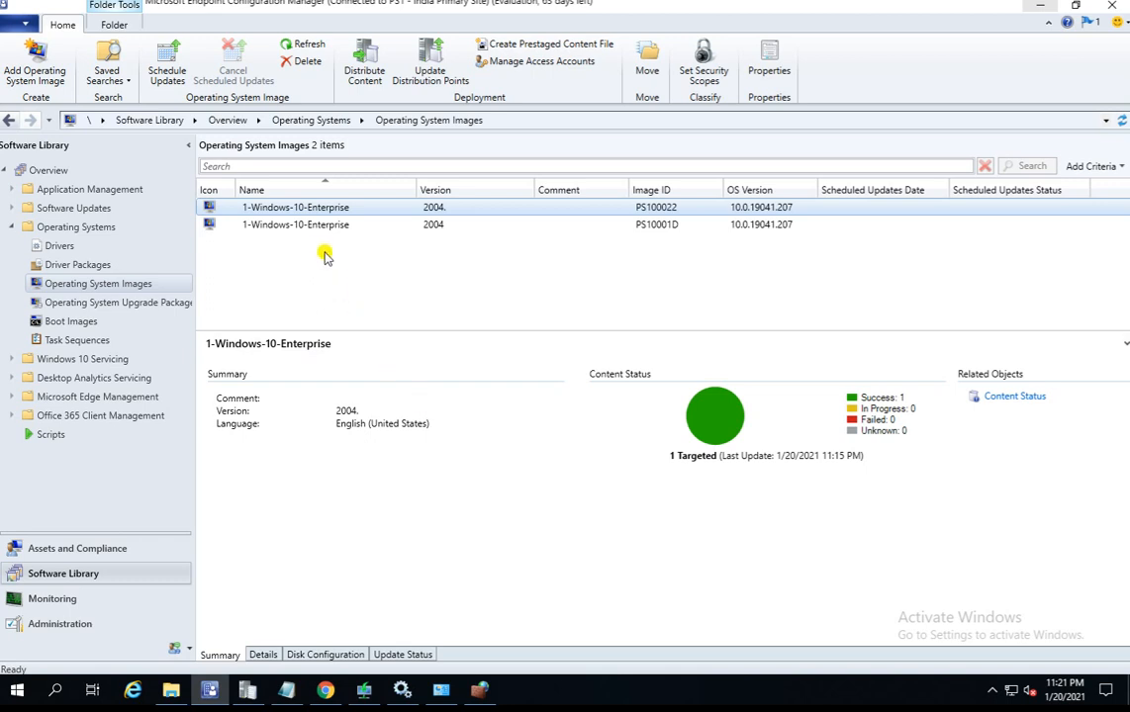
click(310, 227)
click(297, 209)
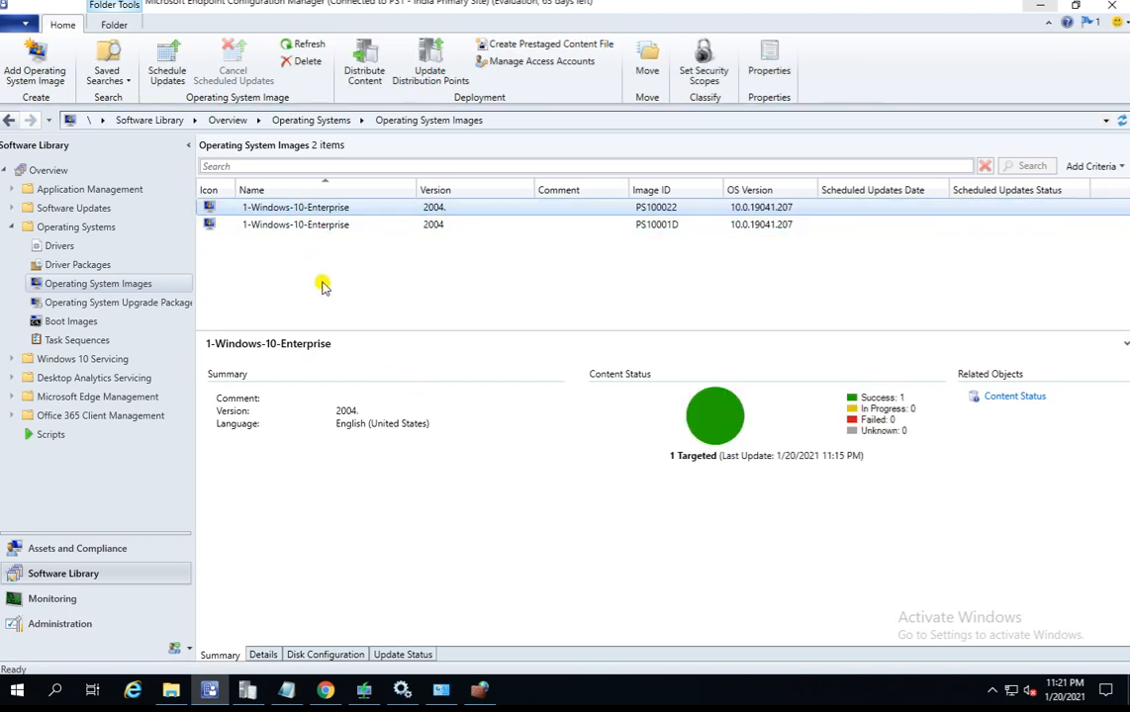